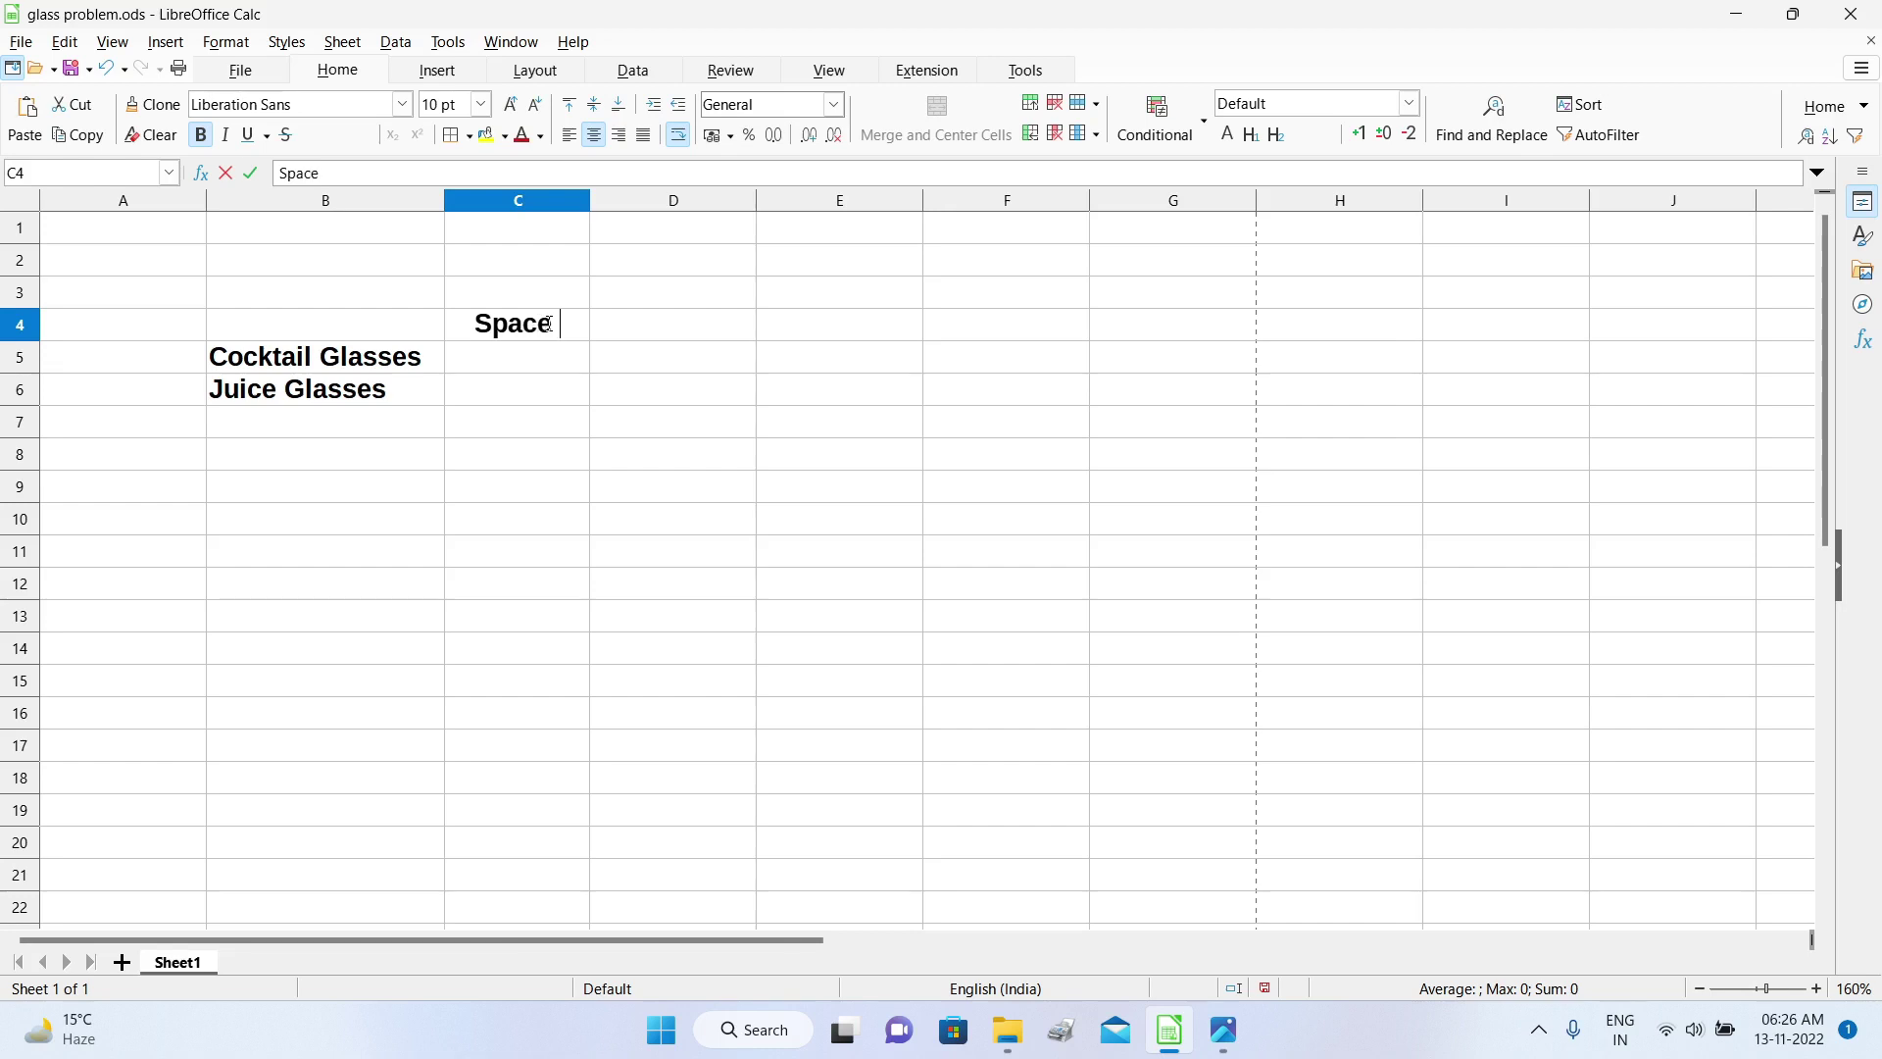
Step: Complete the C4 header as "Space Per Case ( Cubic Feet)" and enter 20 for Cocktail Glasses and 10 for Juice Glasses
type("Case ( Cubic Feet)")
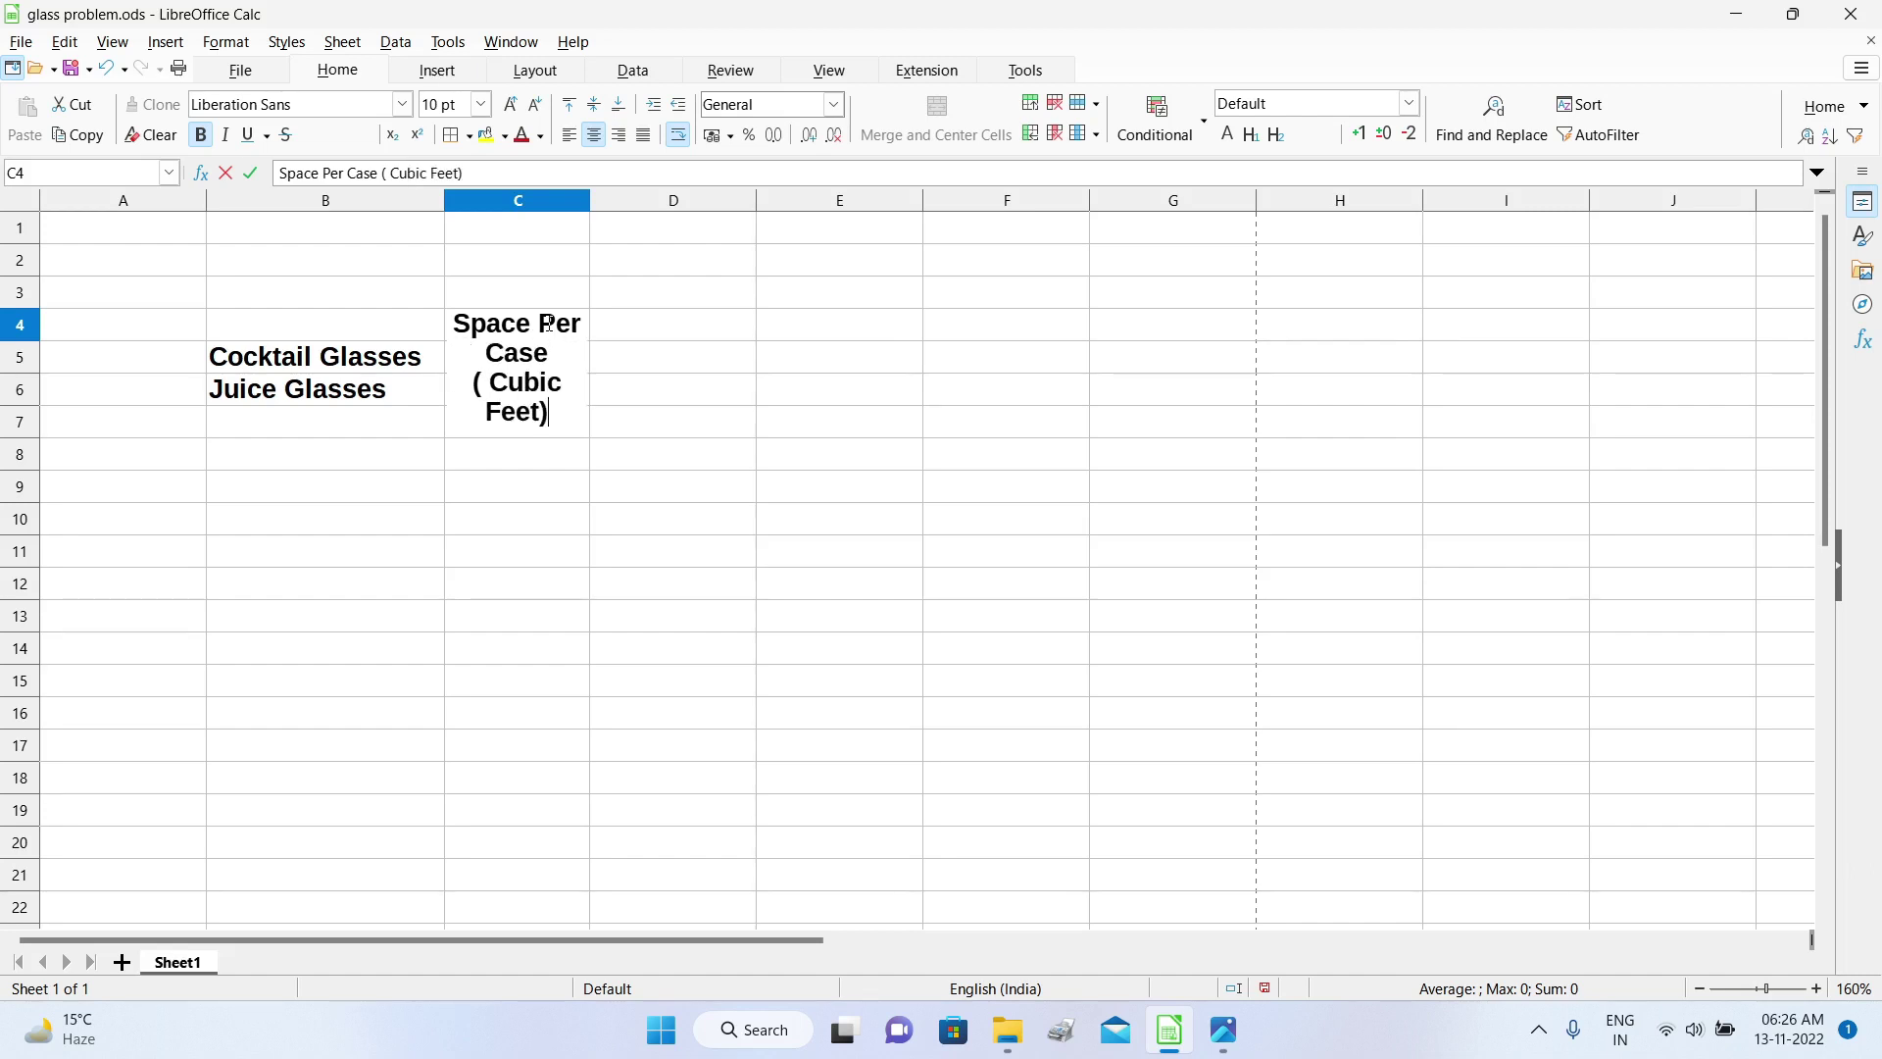
key("Return")
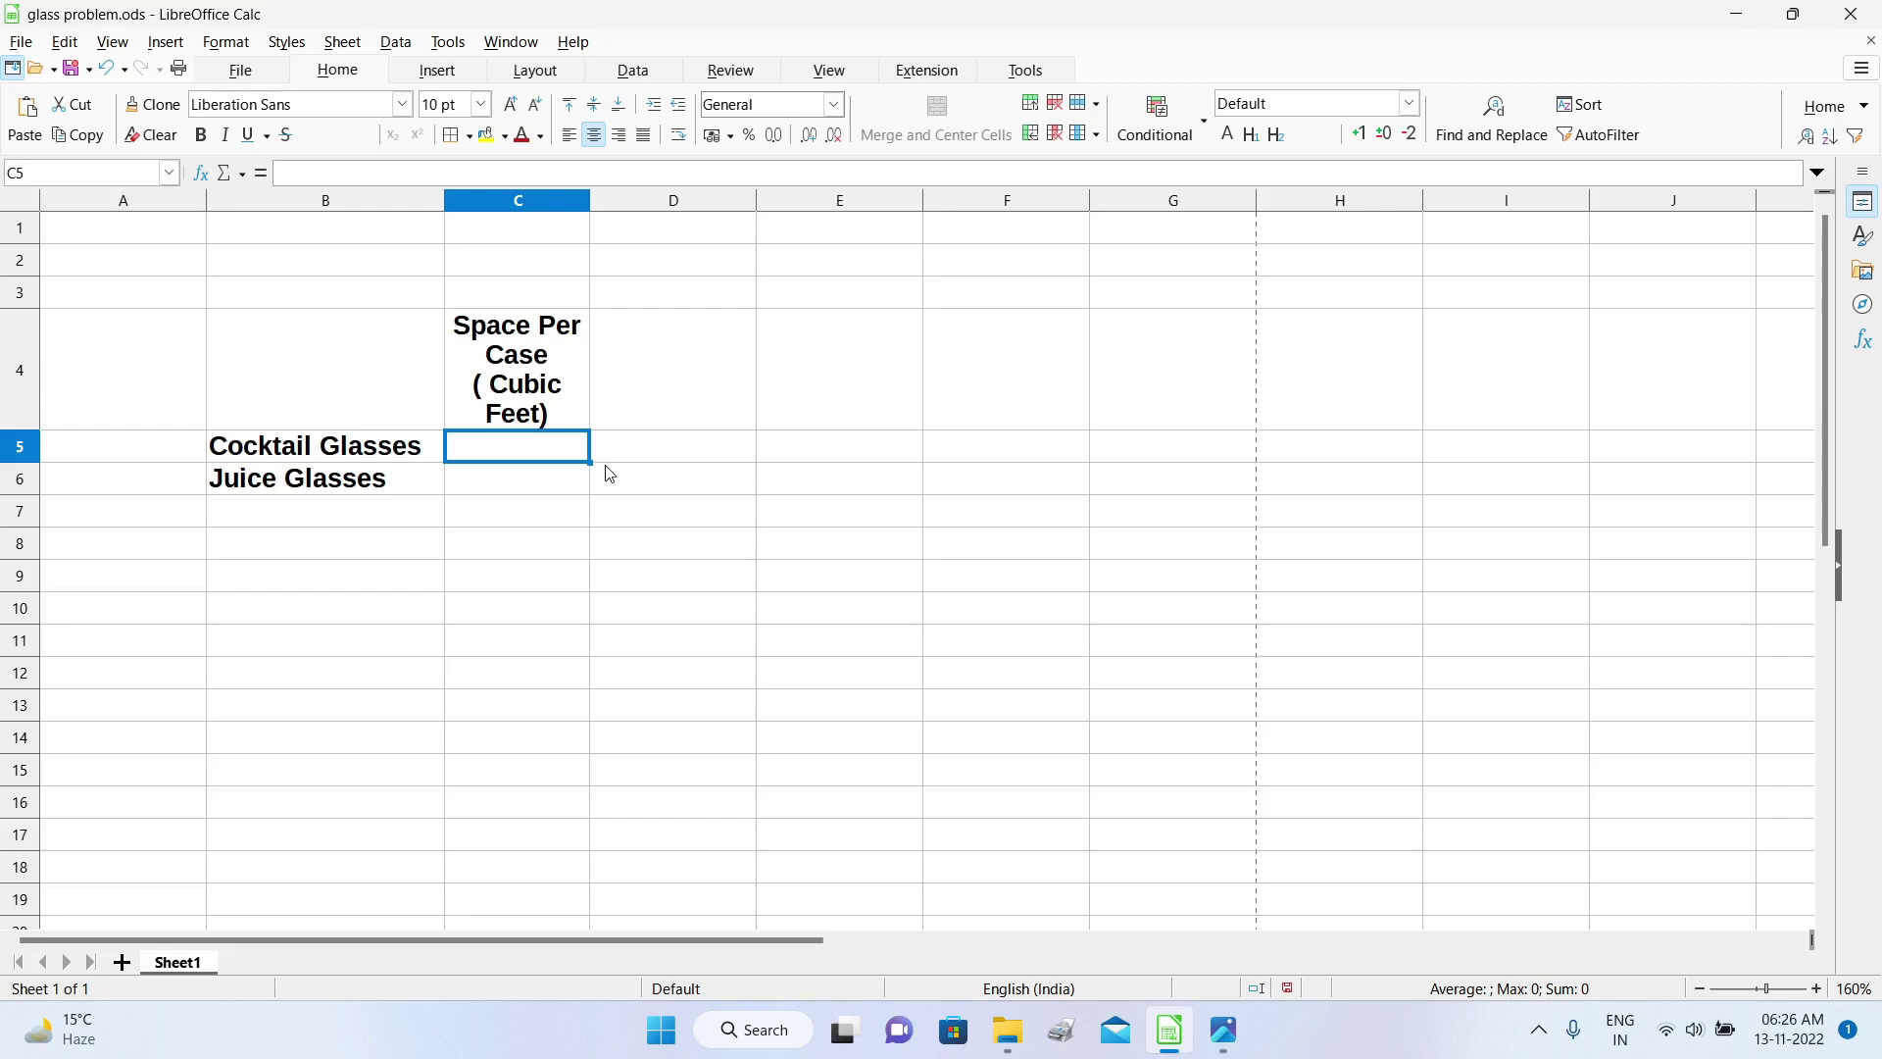
type("20")
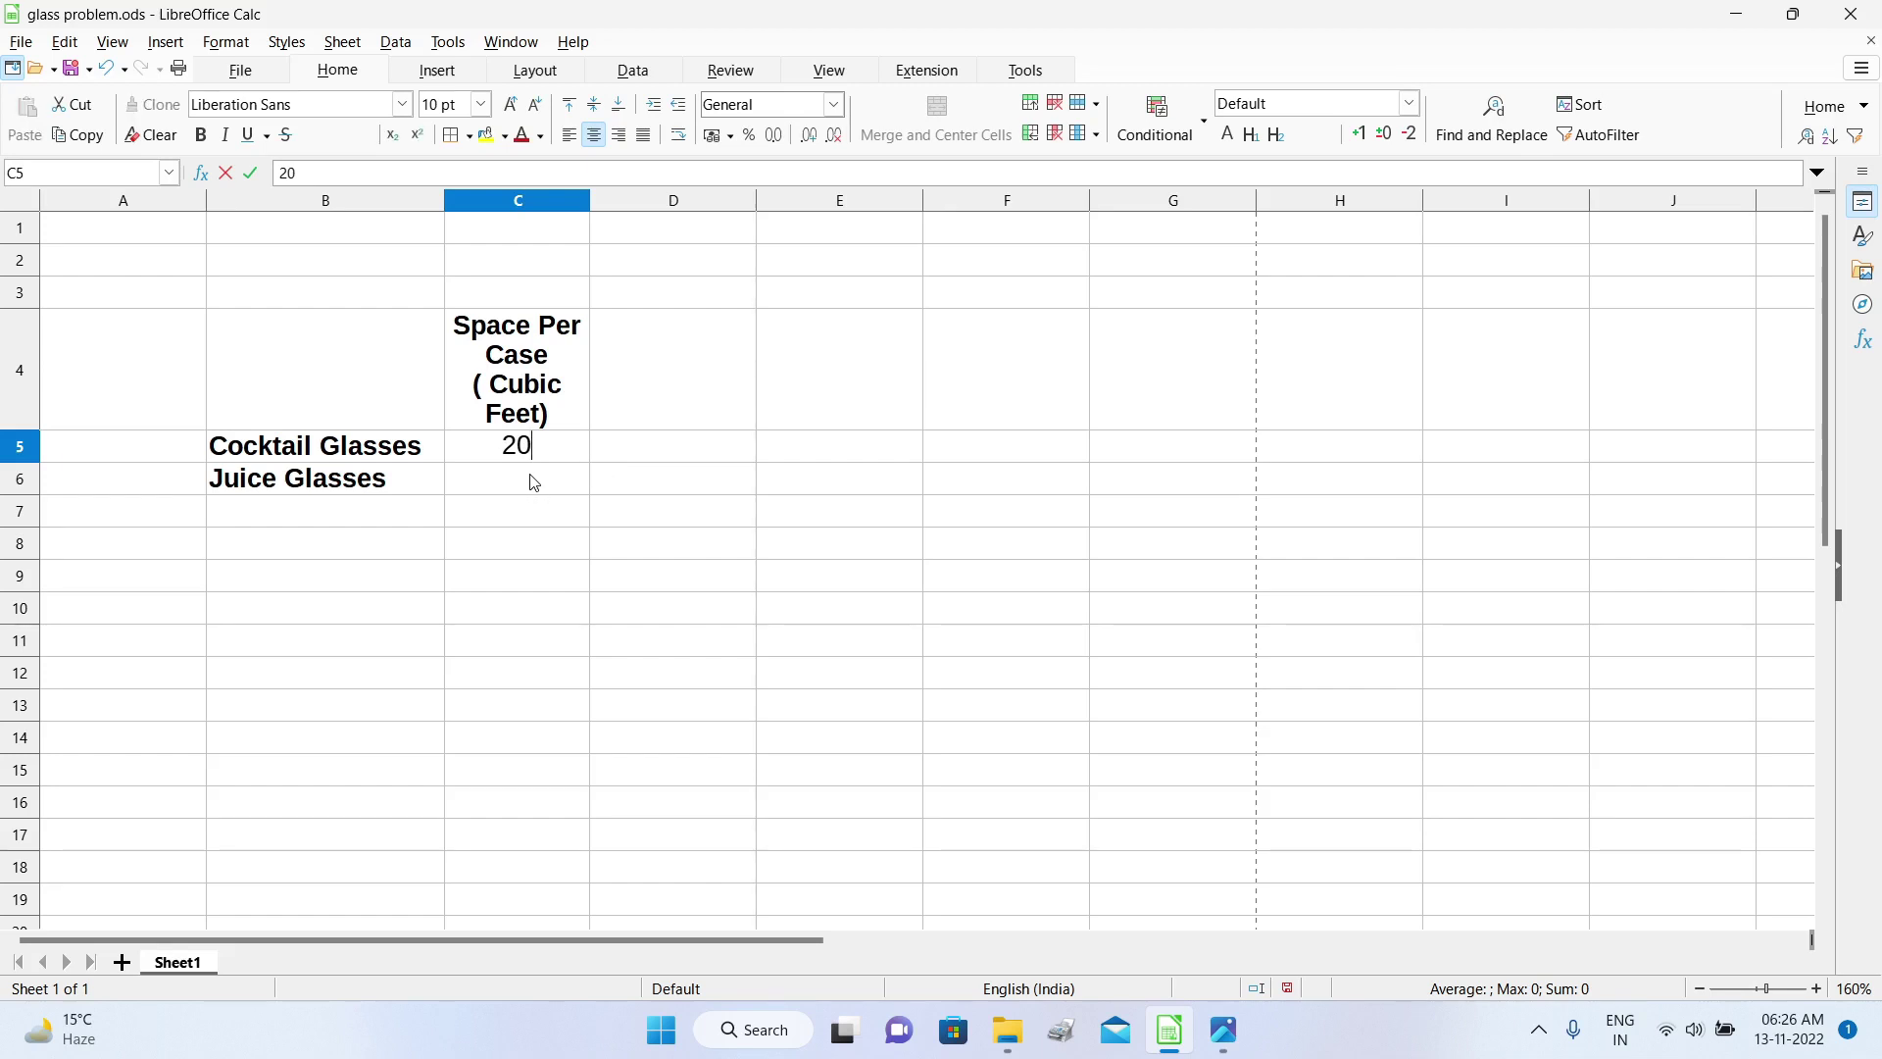
key("Return")
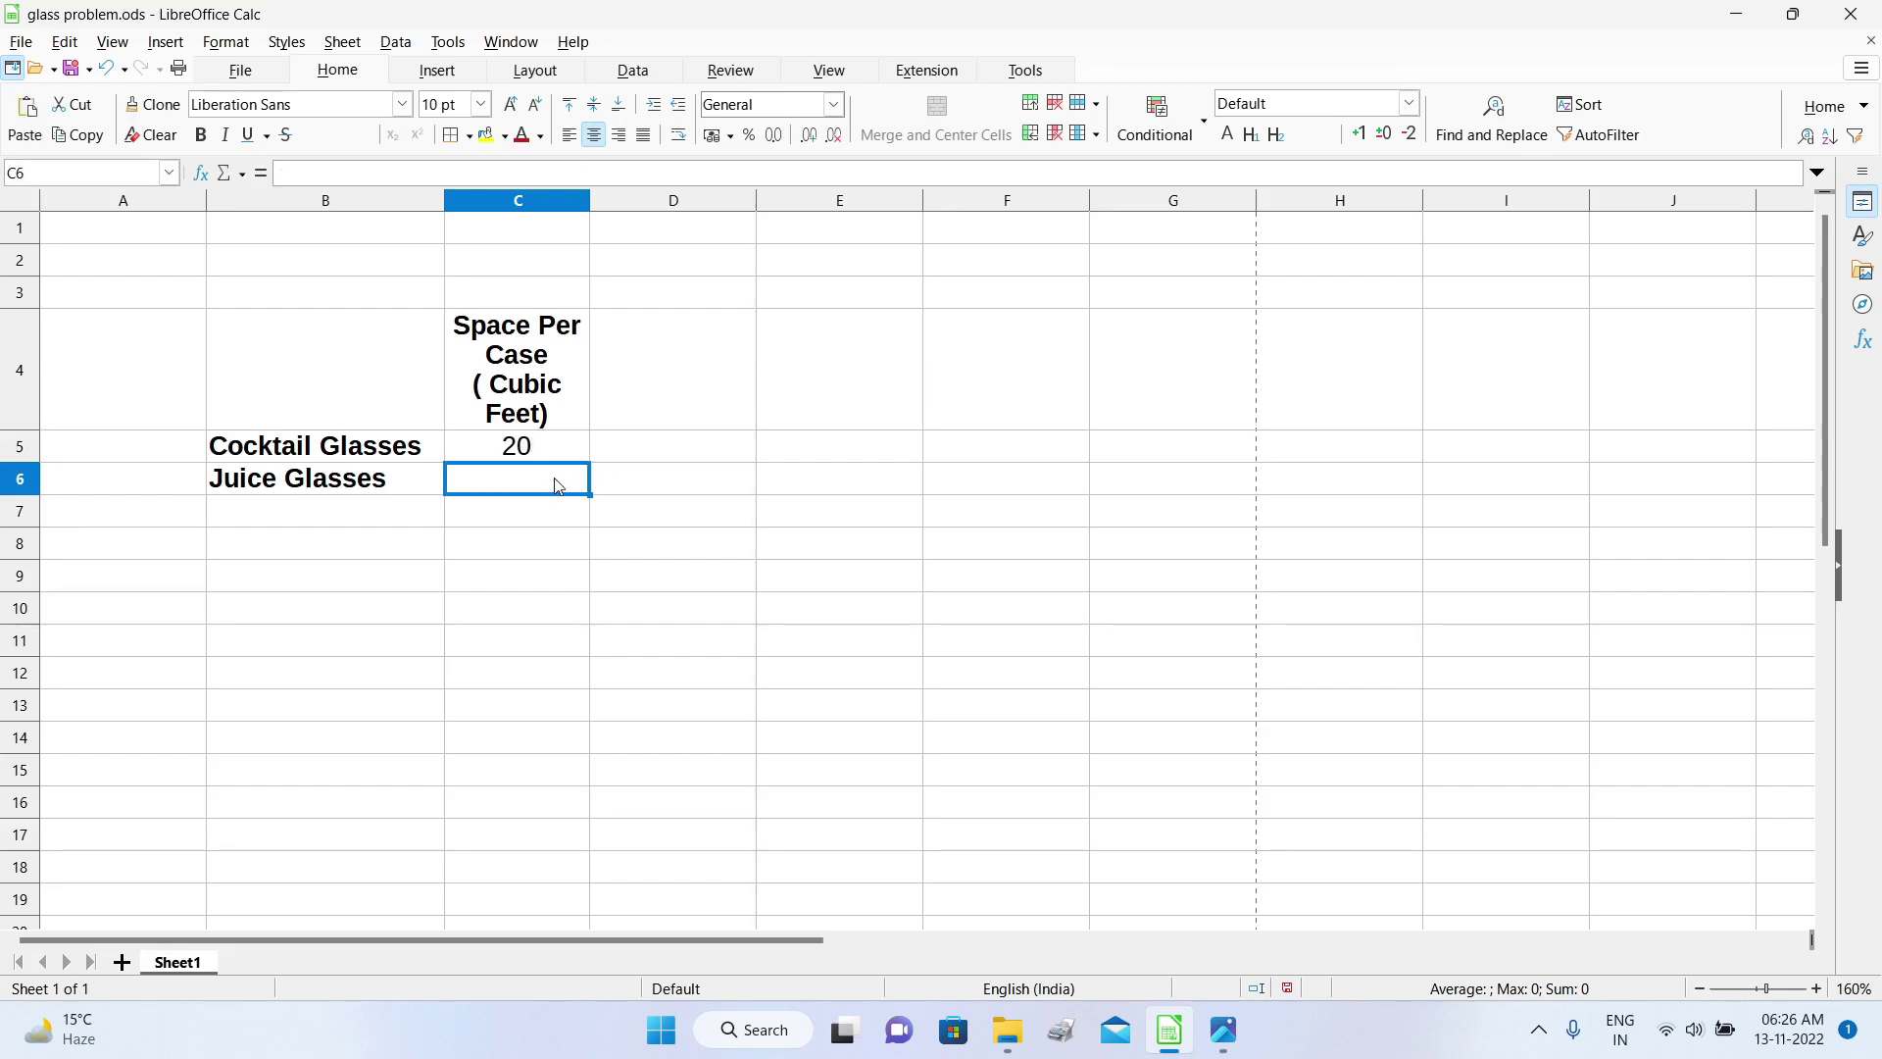
type("10")
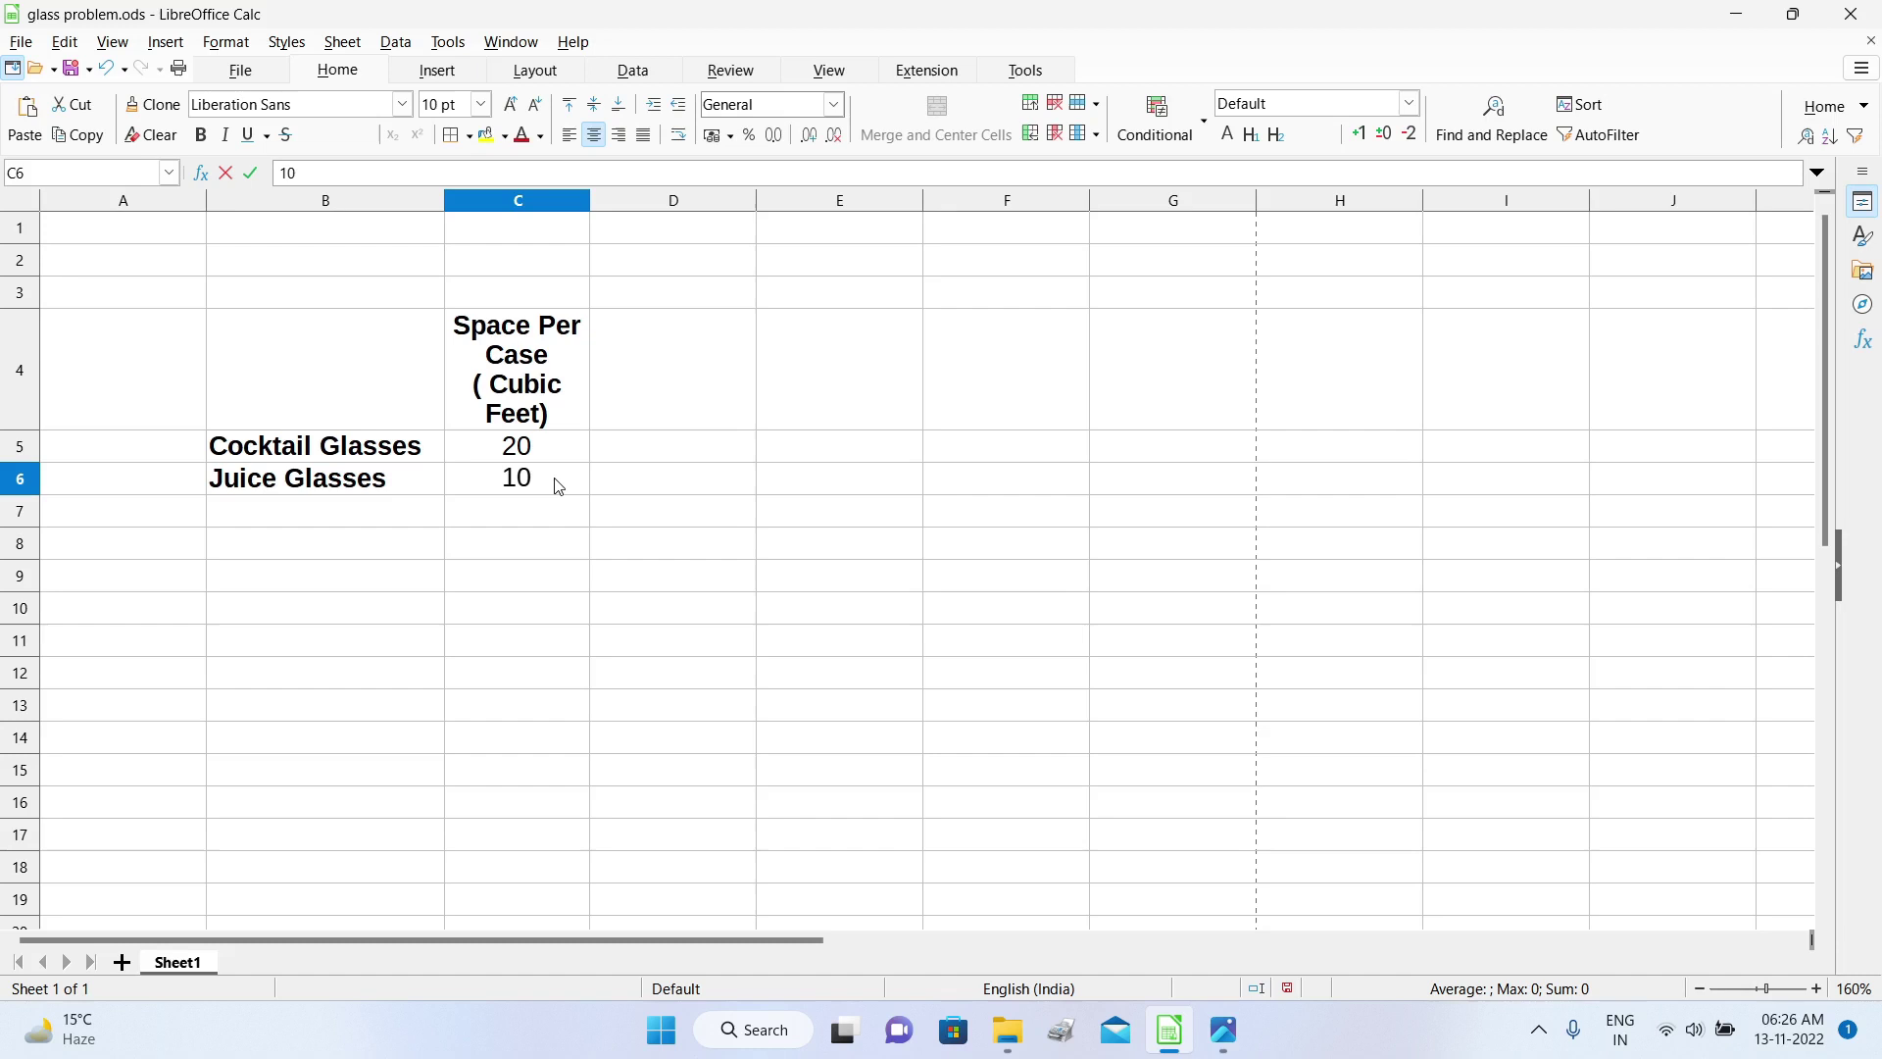
Step: Add the column "Time for Producing 1 case ( Hours)" in D4, with 0.05 for Cocktail Glasses and 0.06 for Juice Glasses
left_click(655, 401)
type("Time ")
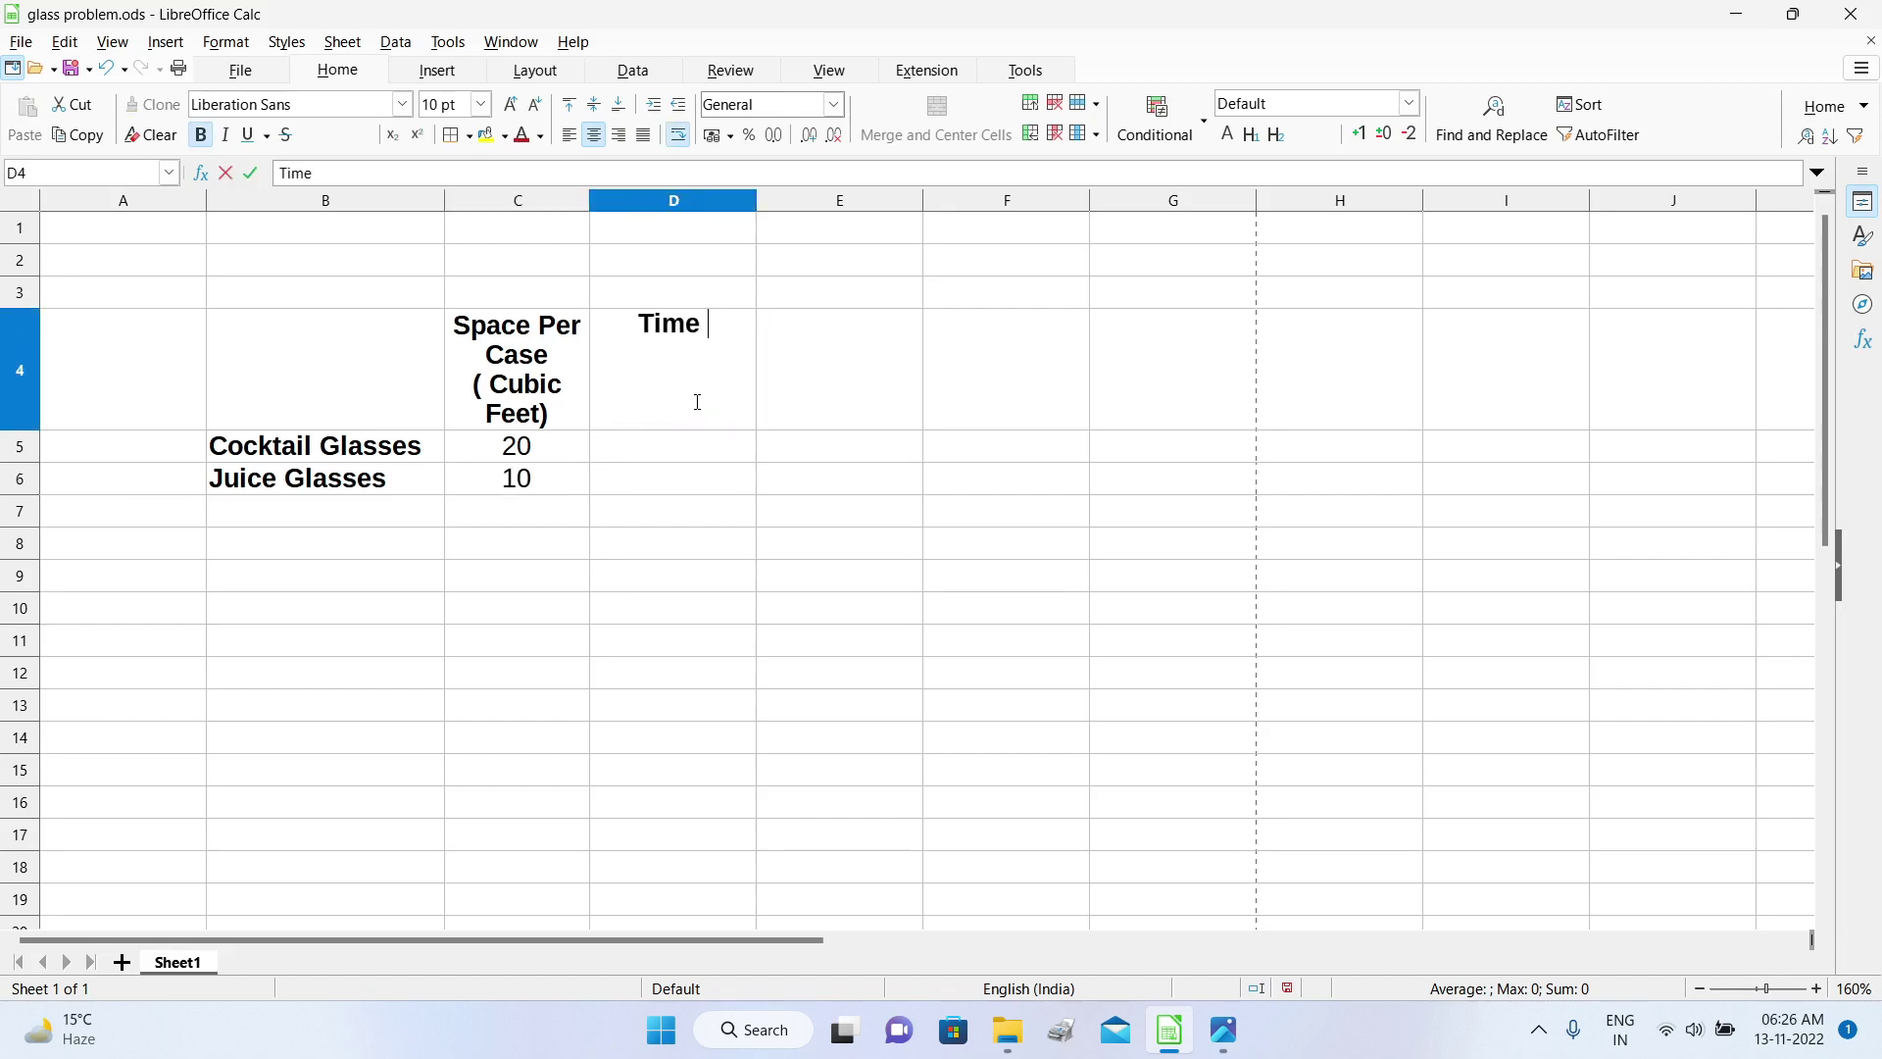
type("for Producing 1 case ( Hours")
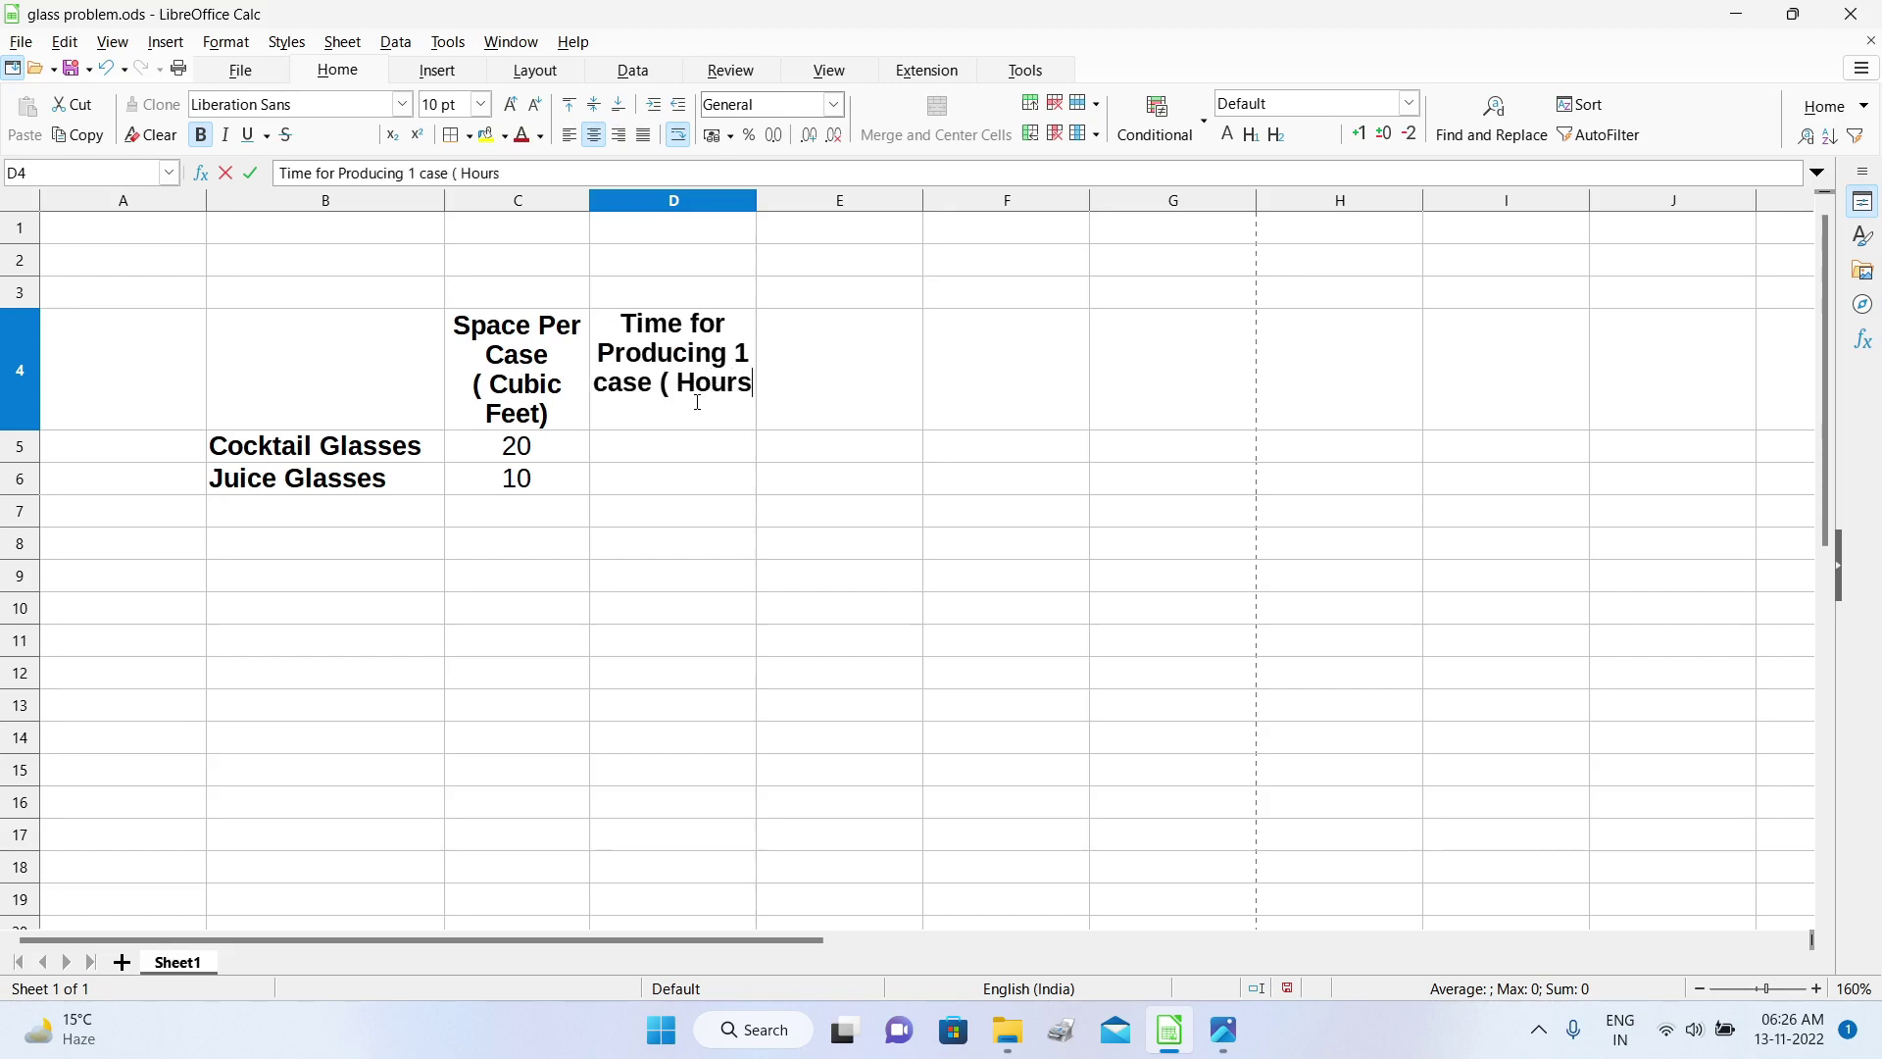
type(")")
key("Return")
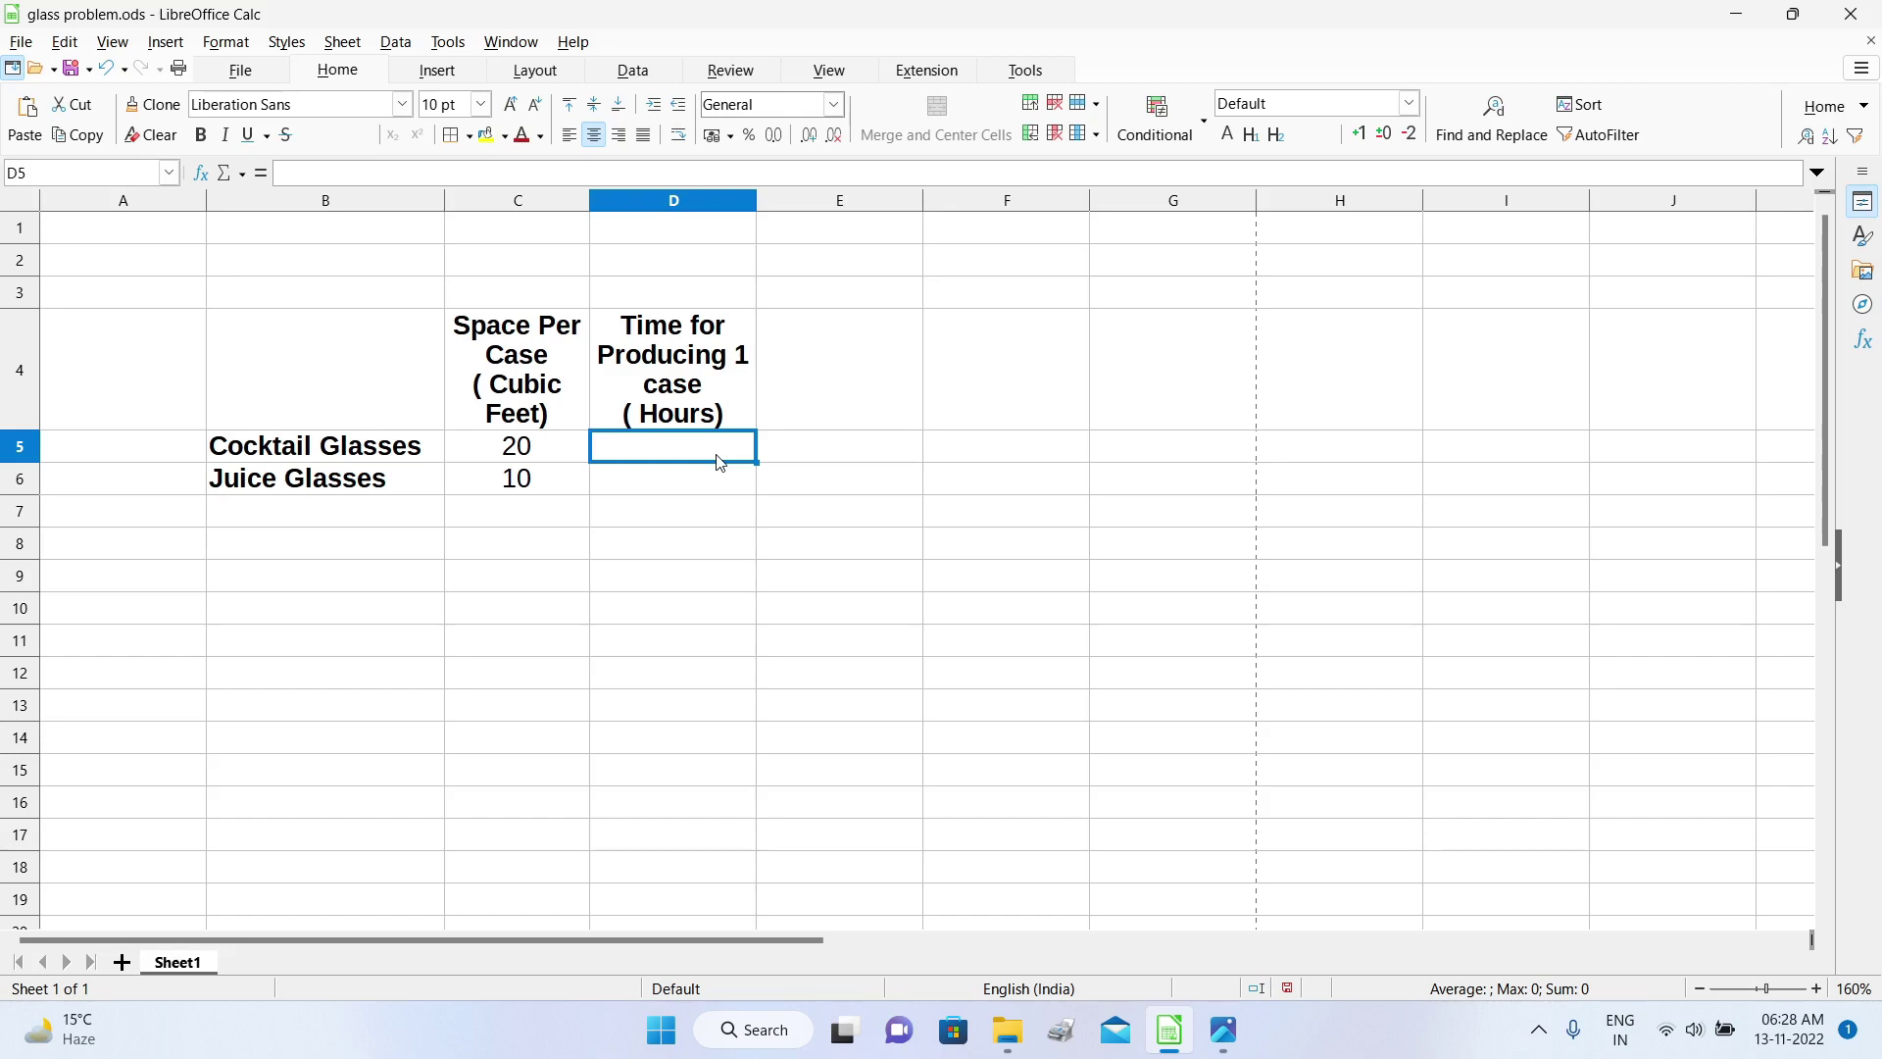
type("0.05")
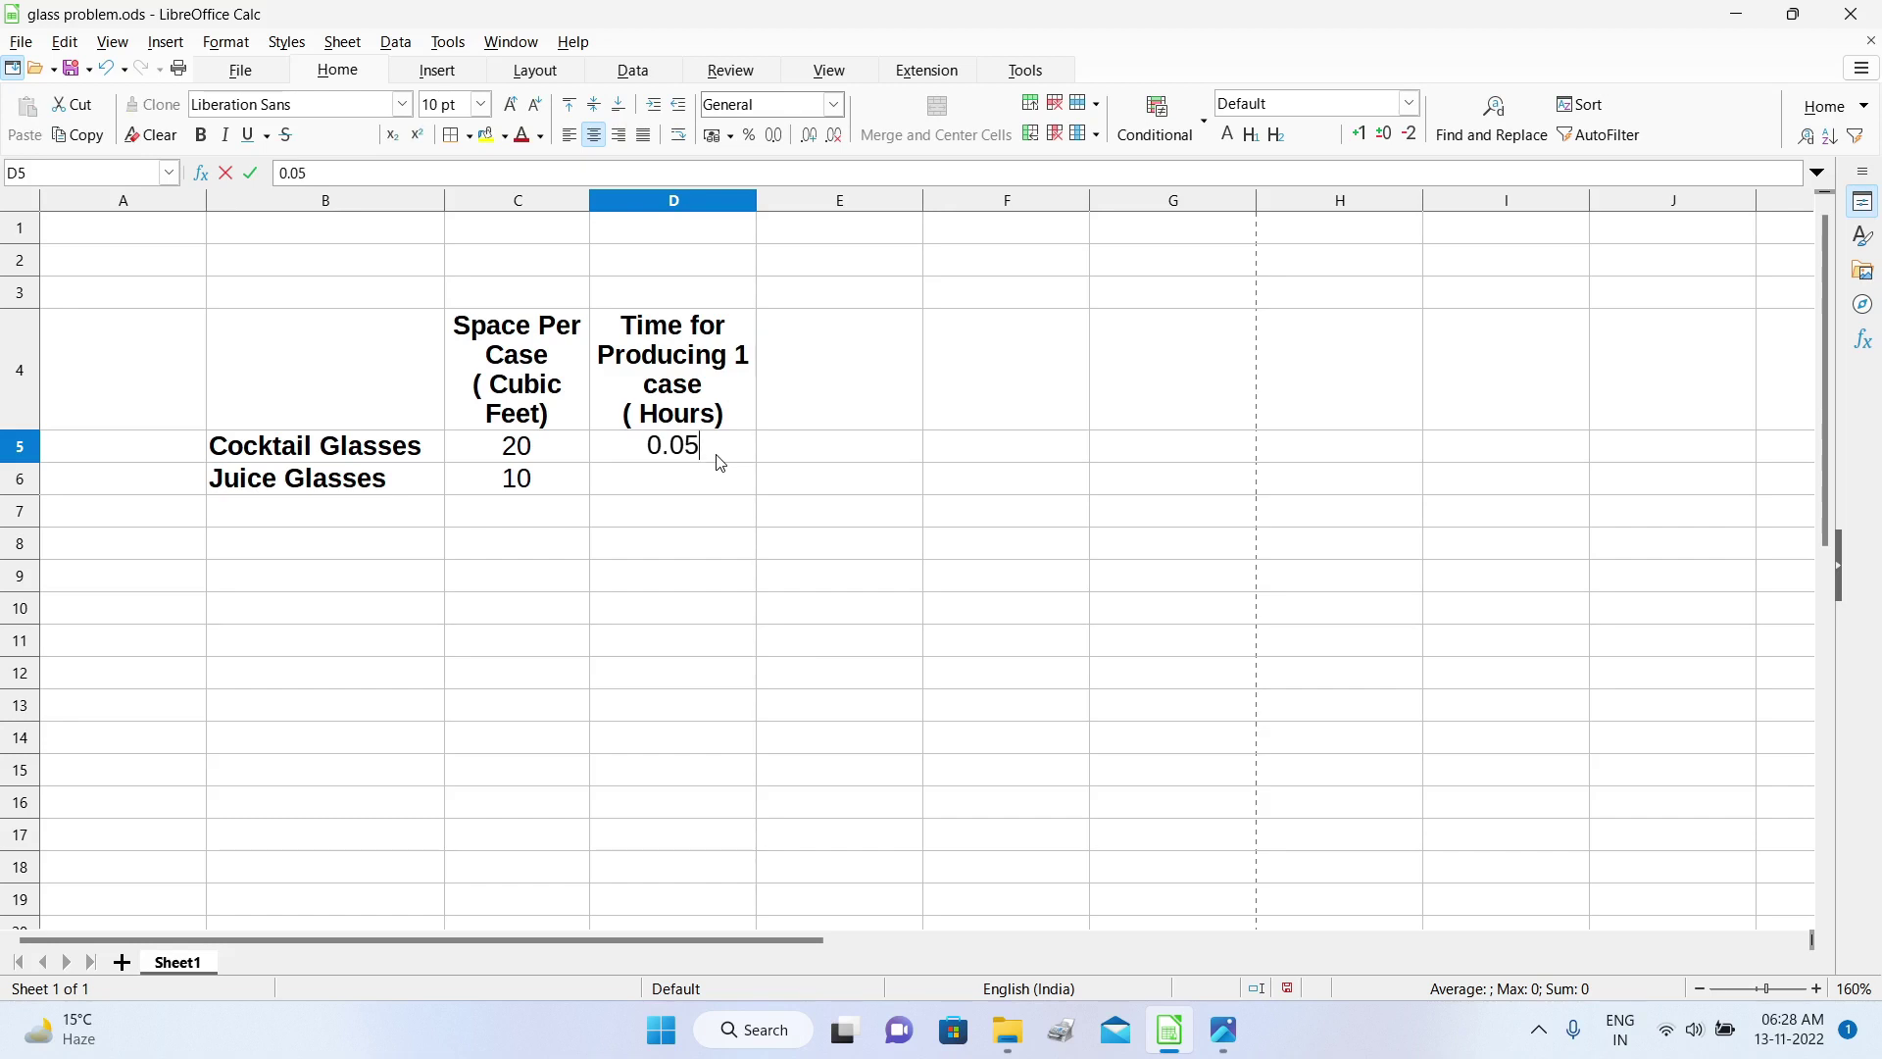
left_click(681, 490)
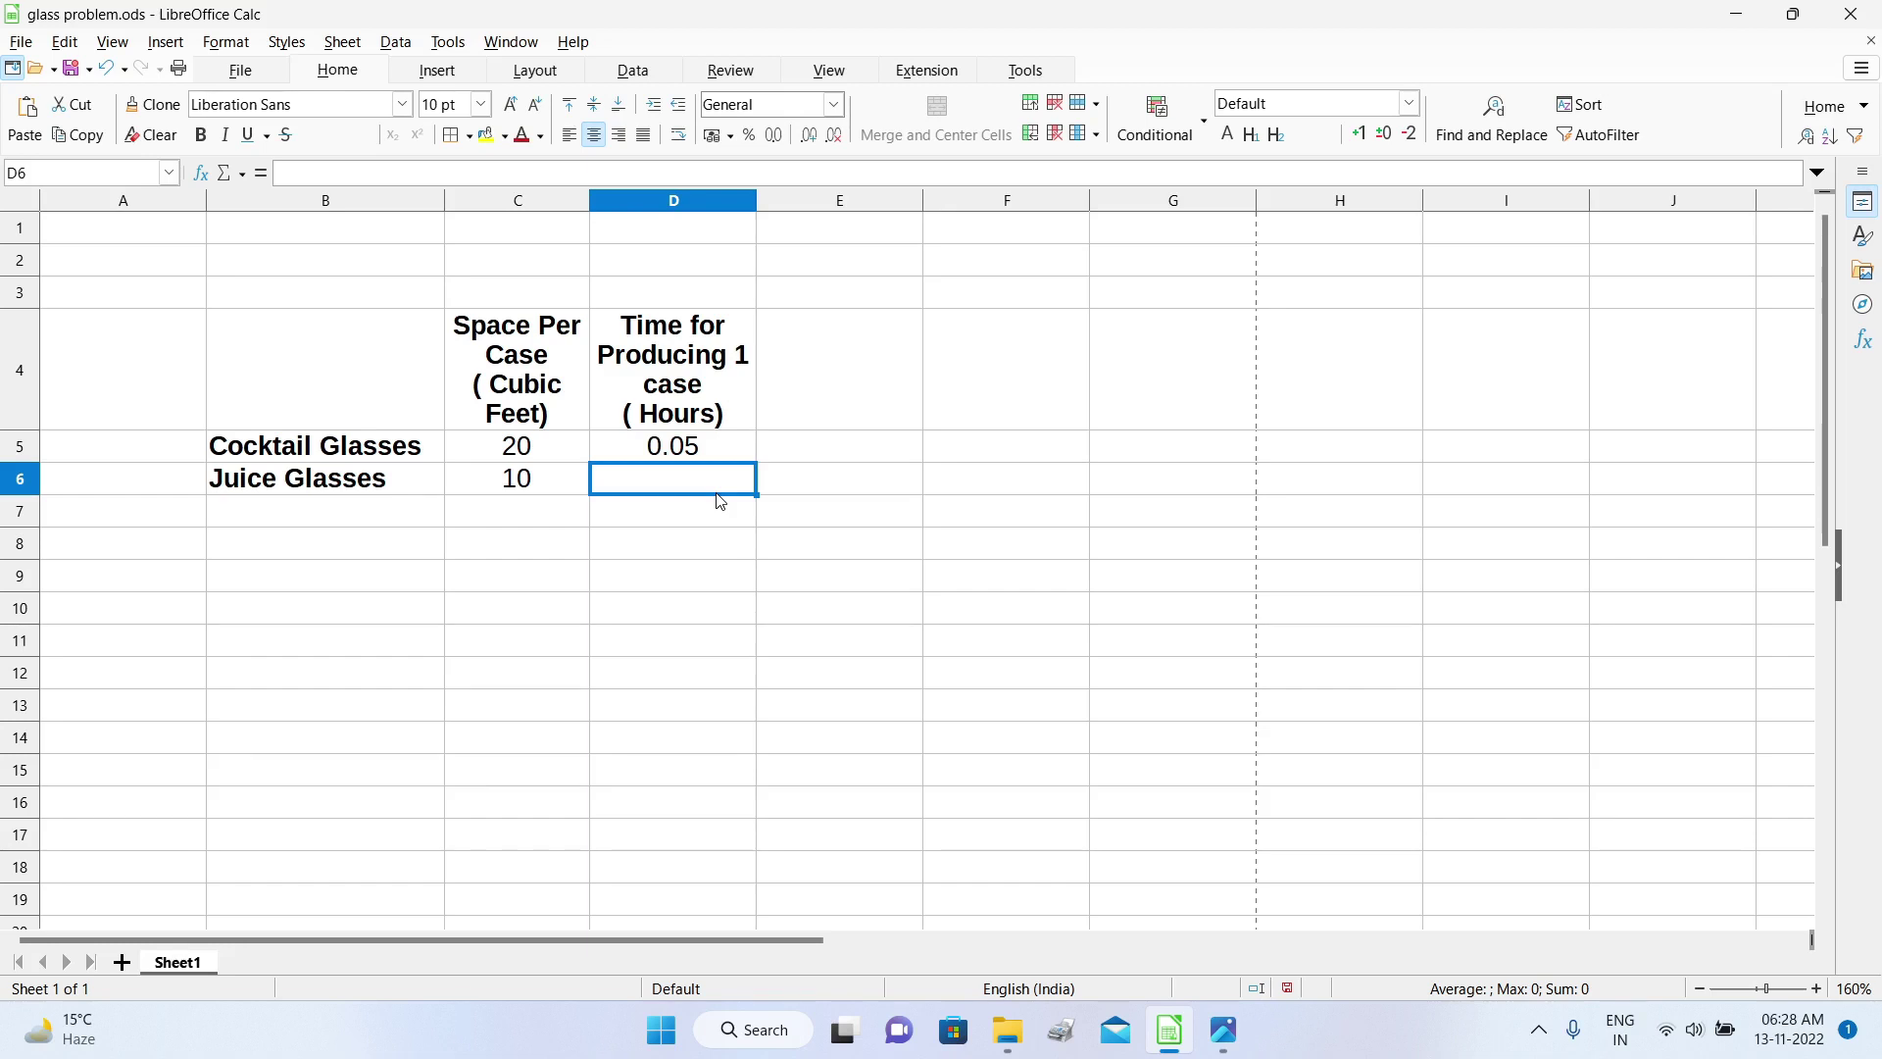
type("0.06")
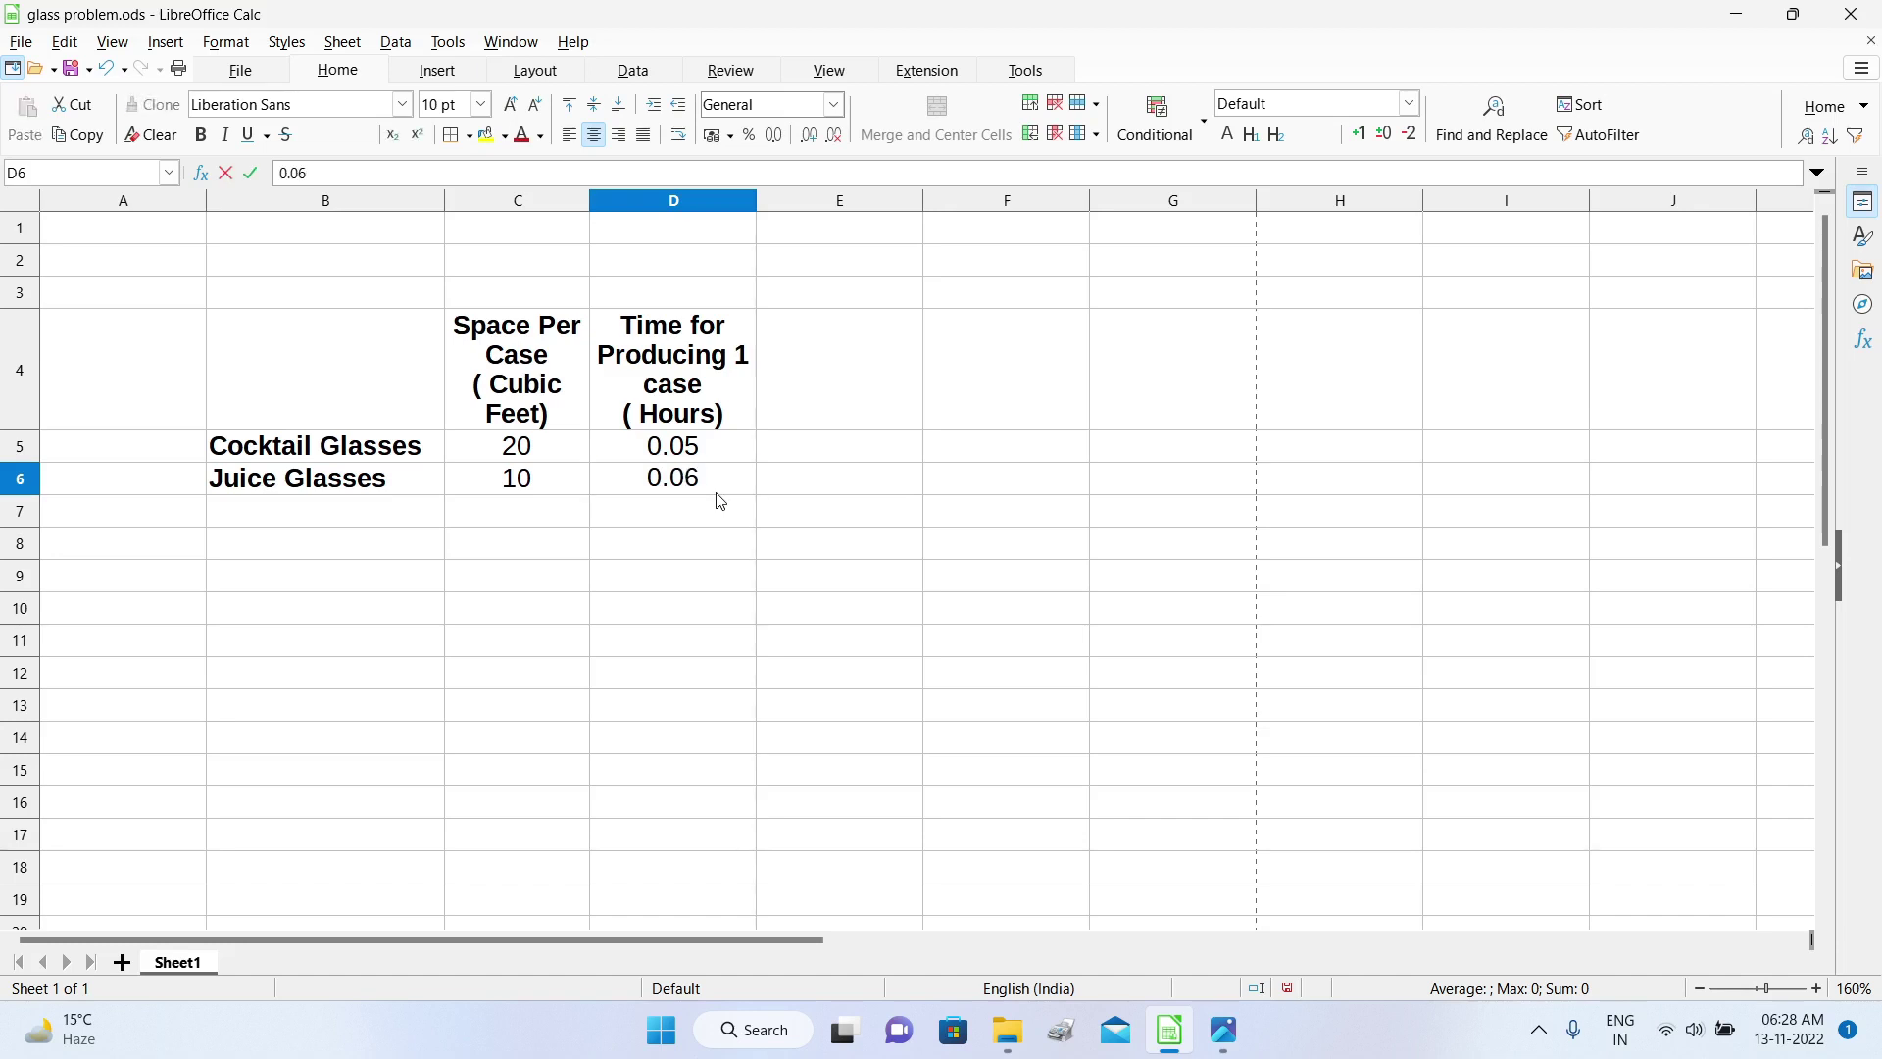
Step: Add the column "Contribution to Profit per Case ( US$)" in E4, with 4.5 for Cocktail Glasses and 5 for Juice Glasses
left_click(851, 341)
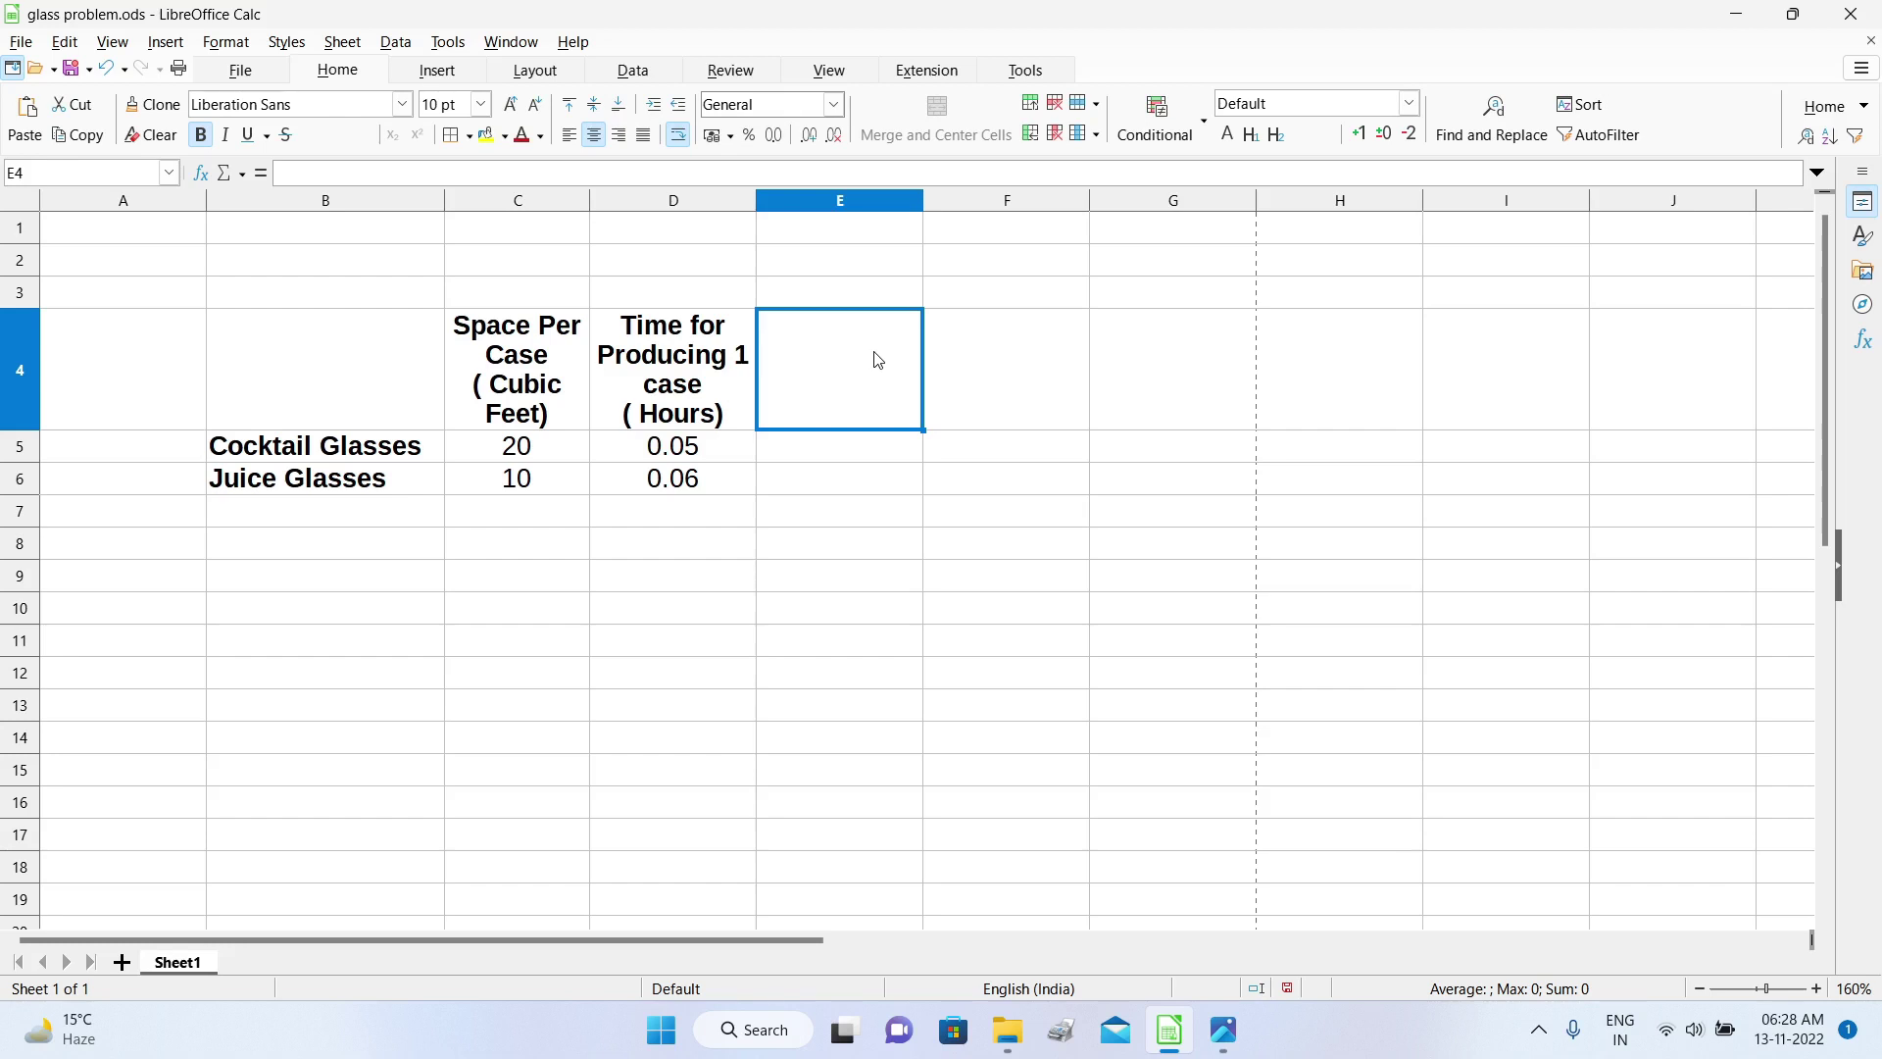
type("Con")
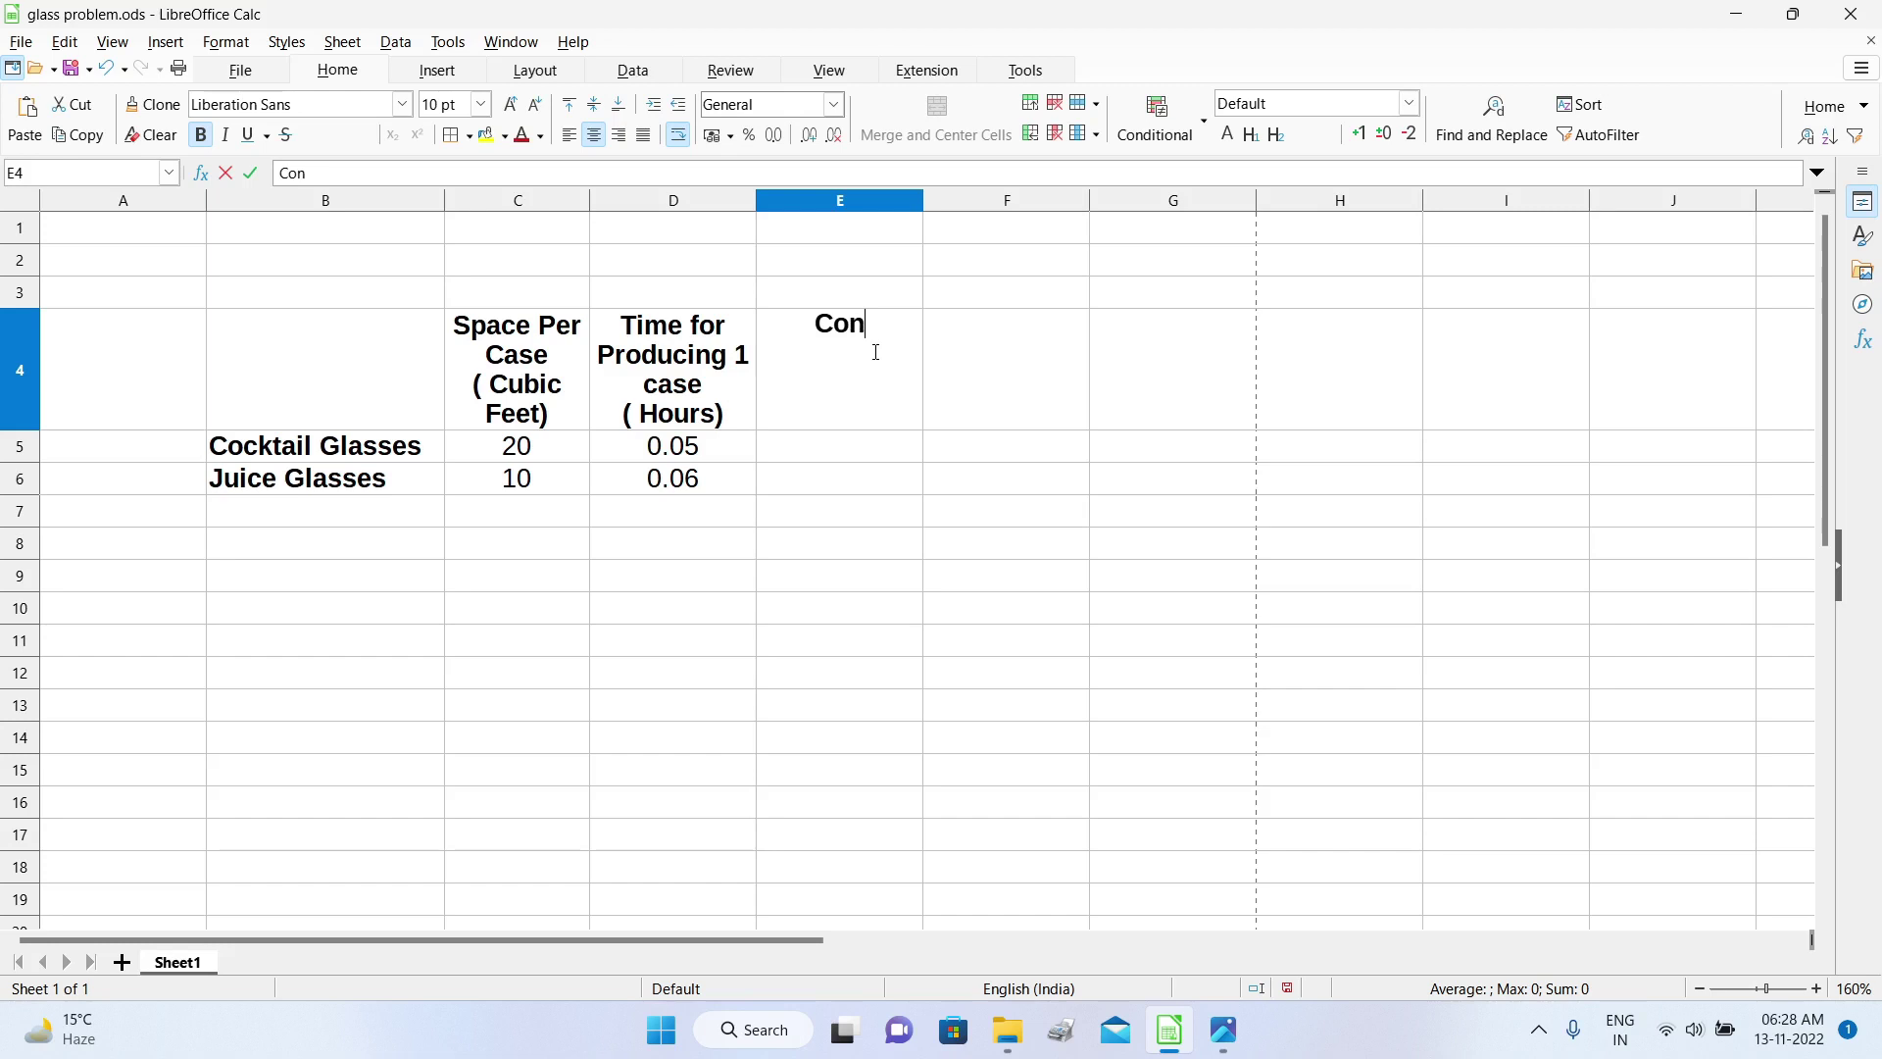
type("tribution to ")
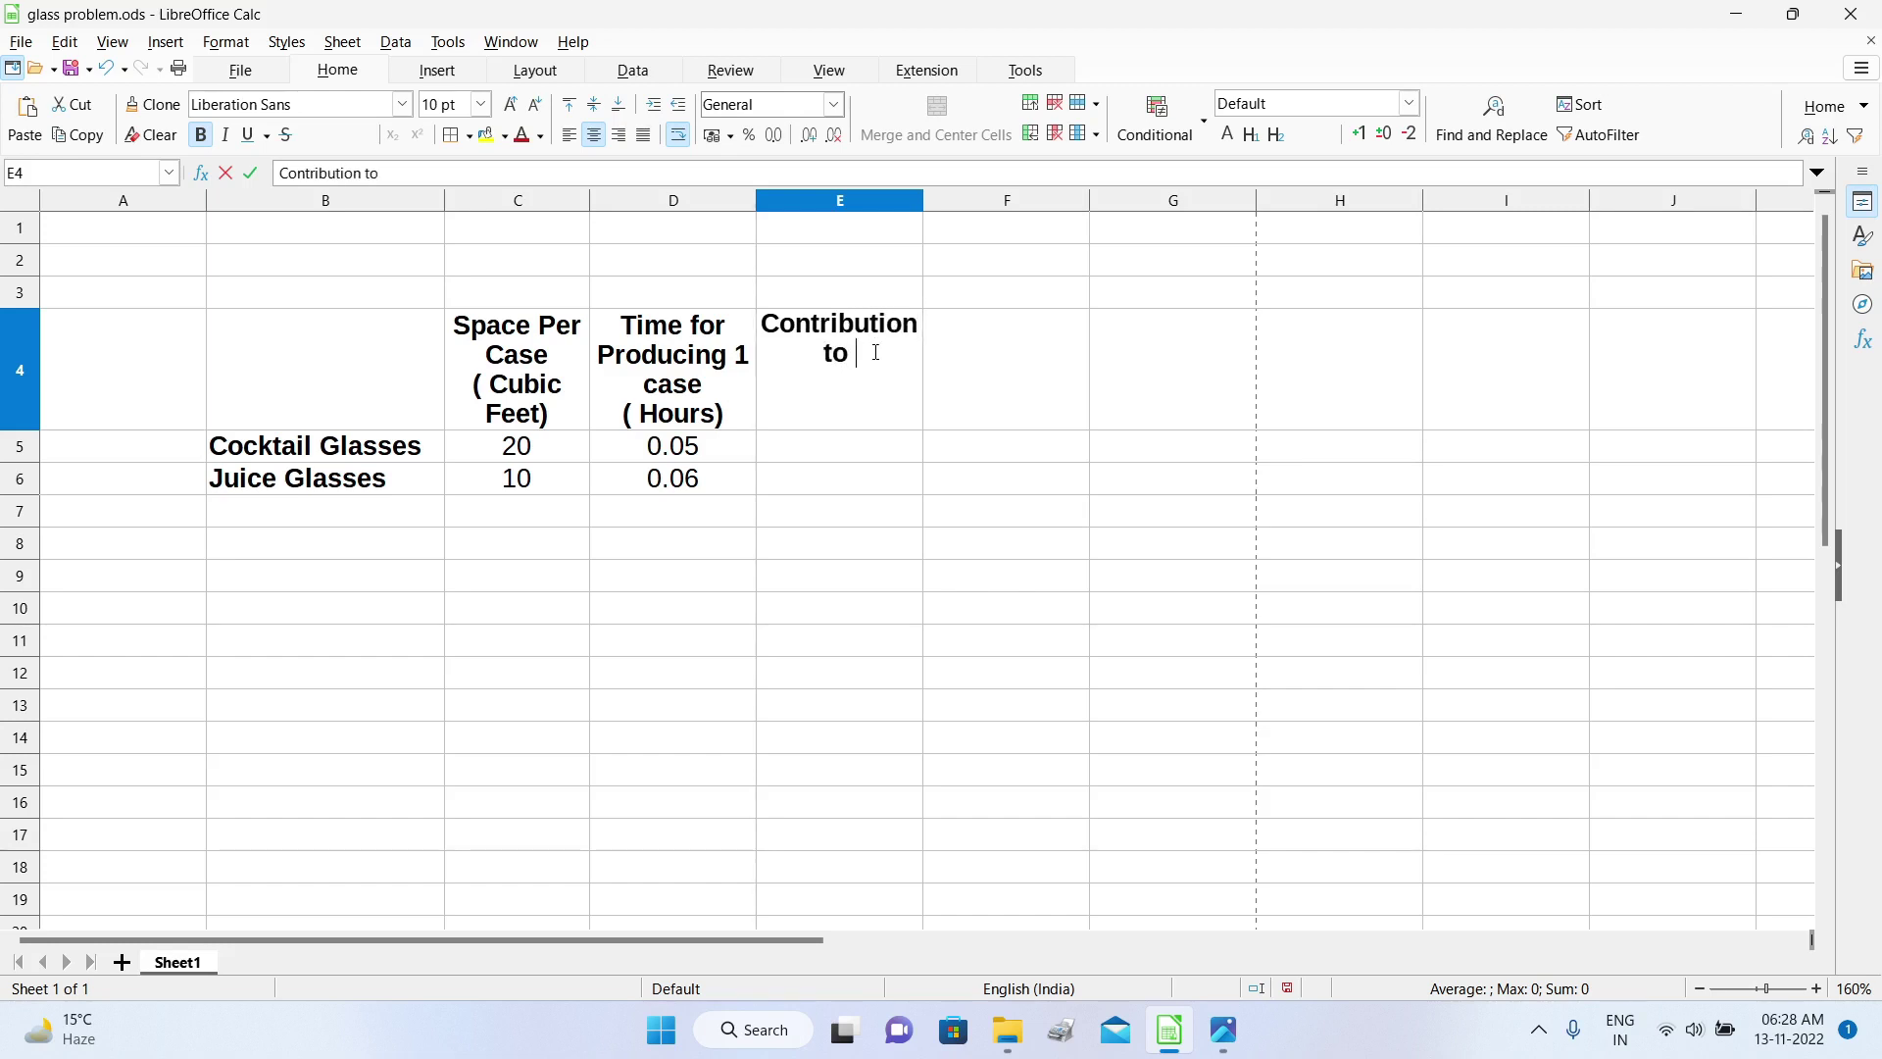
type("Profit")
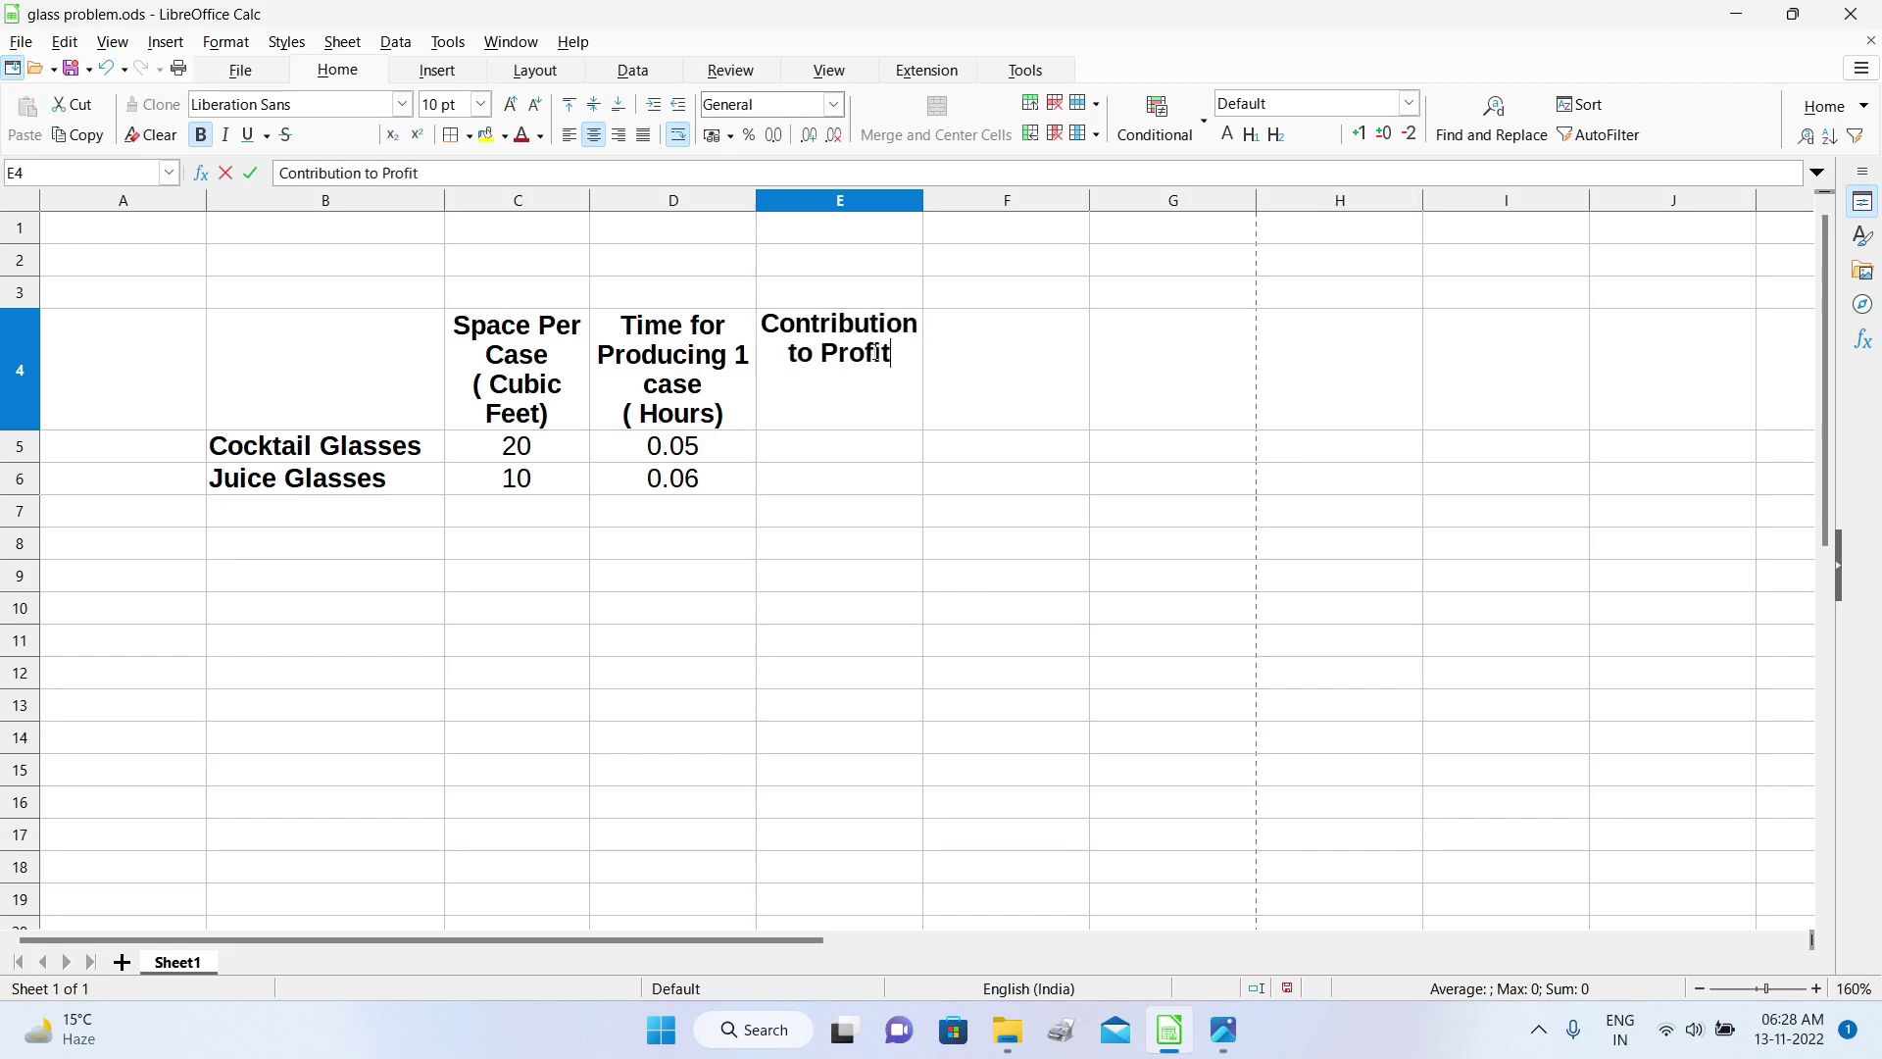
type(" per Case (")
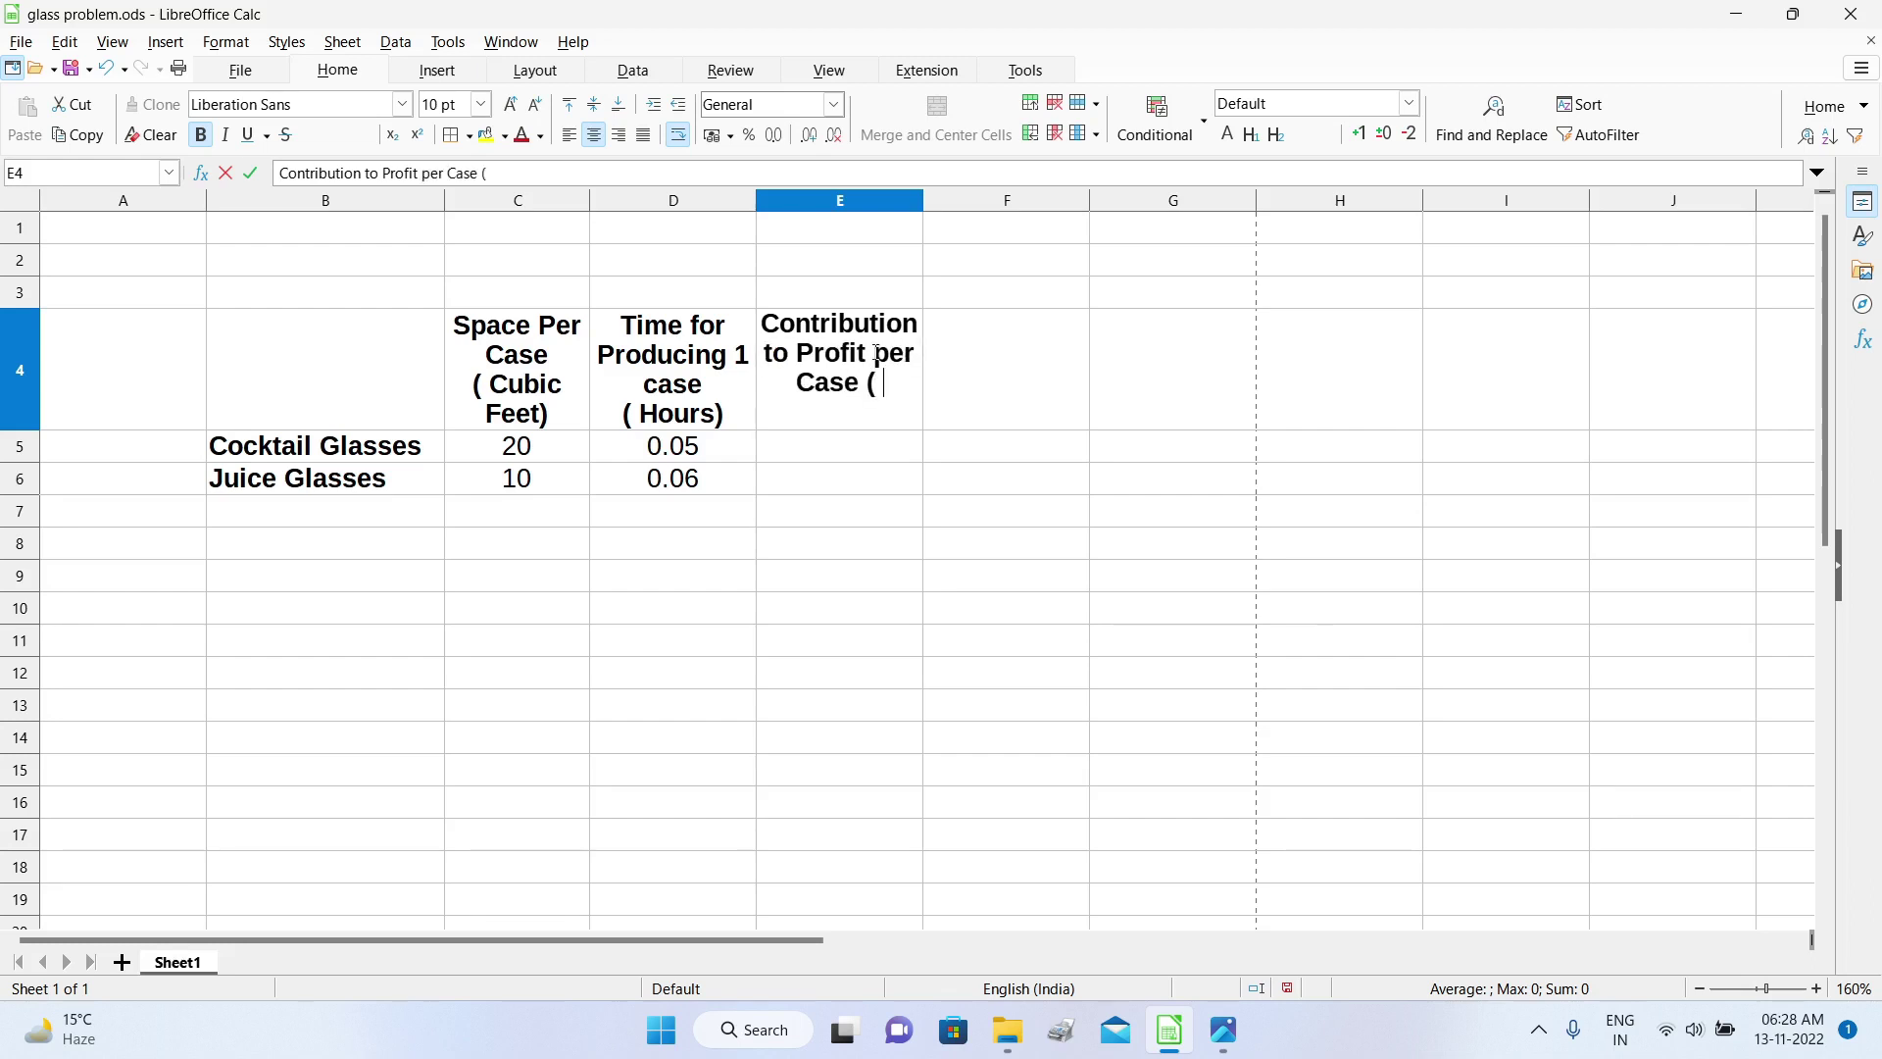
type(" US$)")
left_click(827, 455)
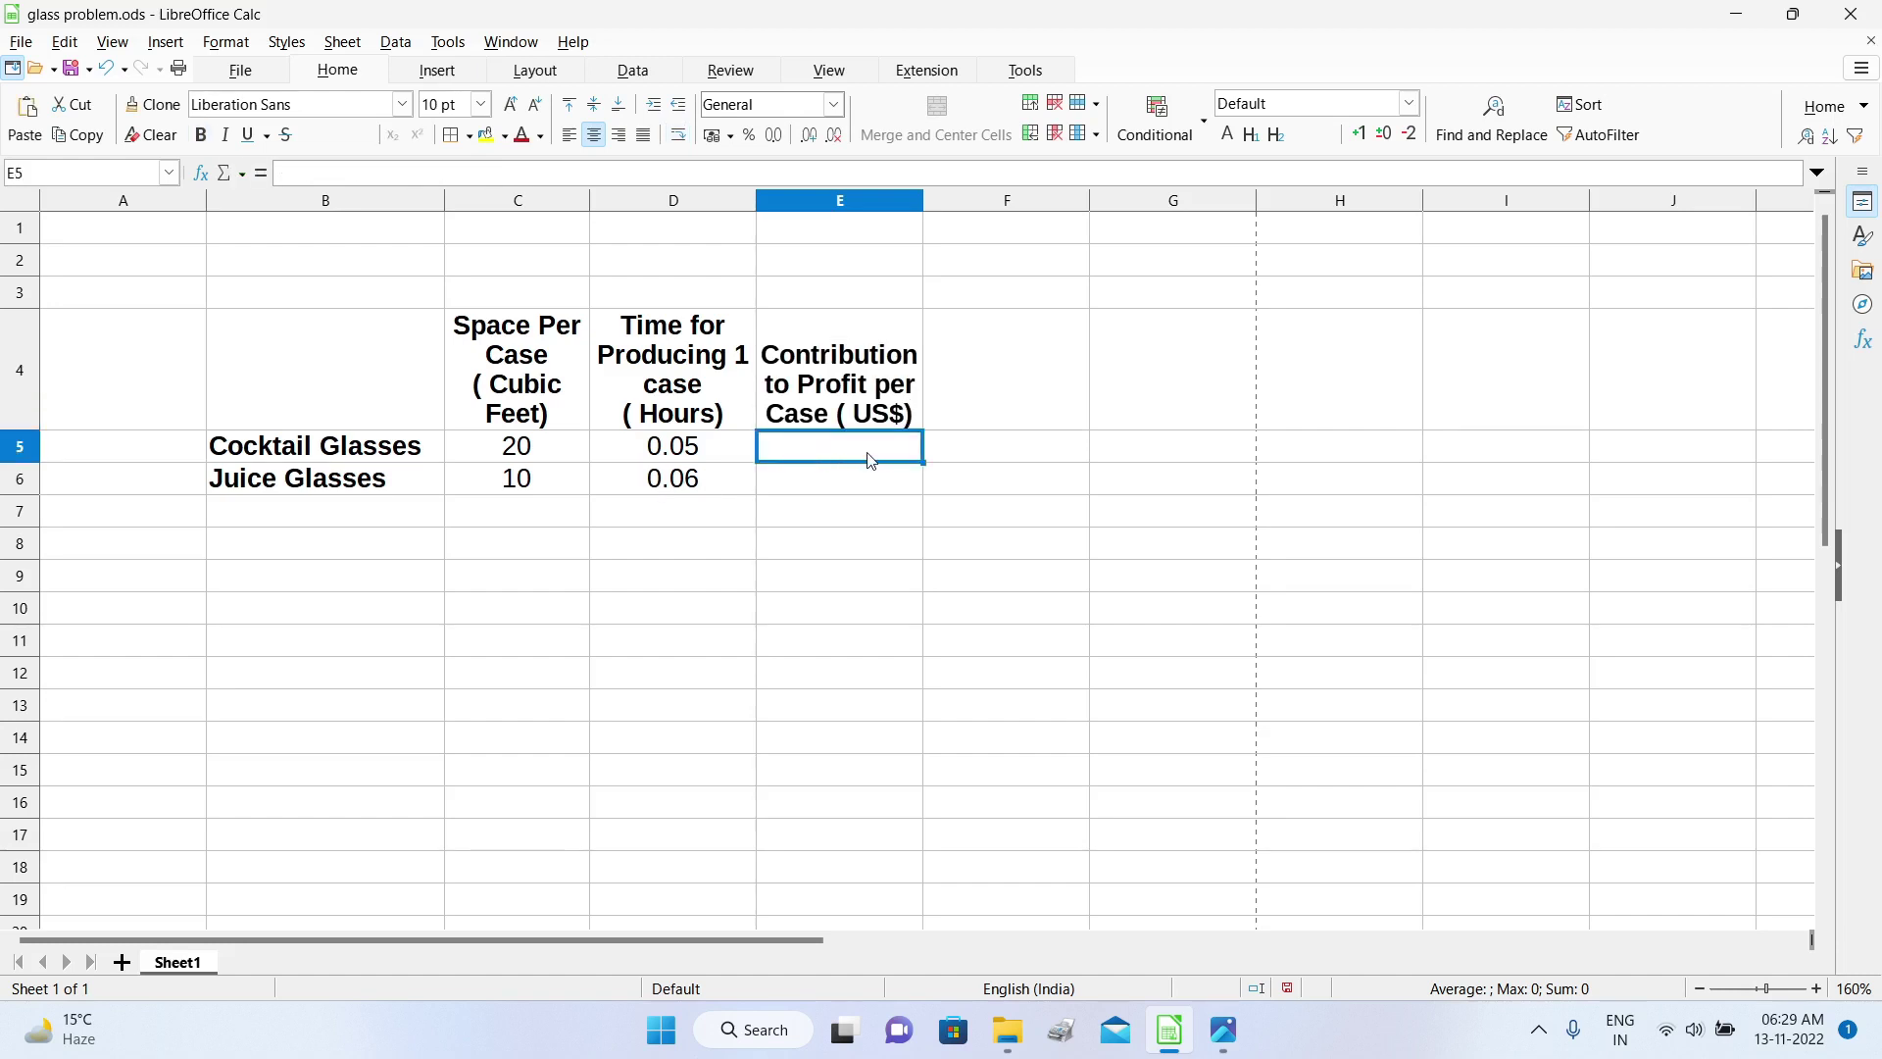
type("4.5")
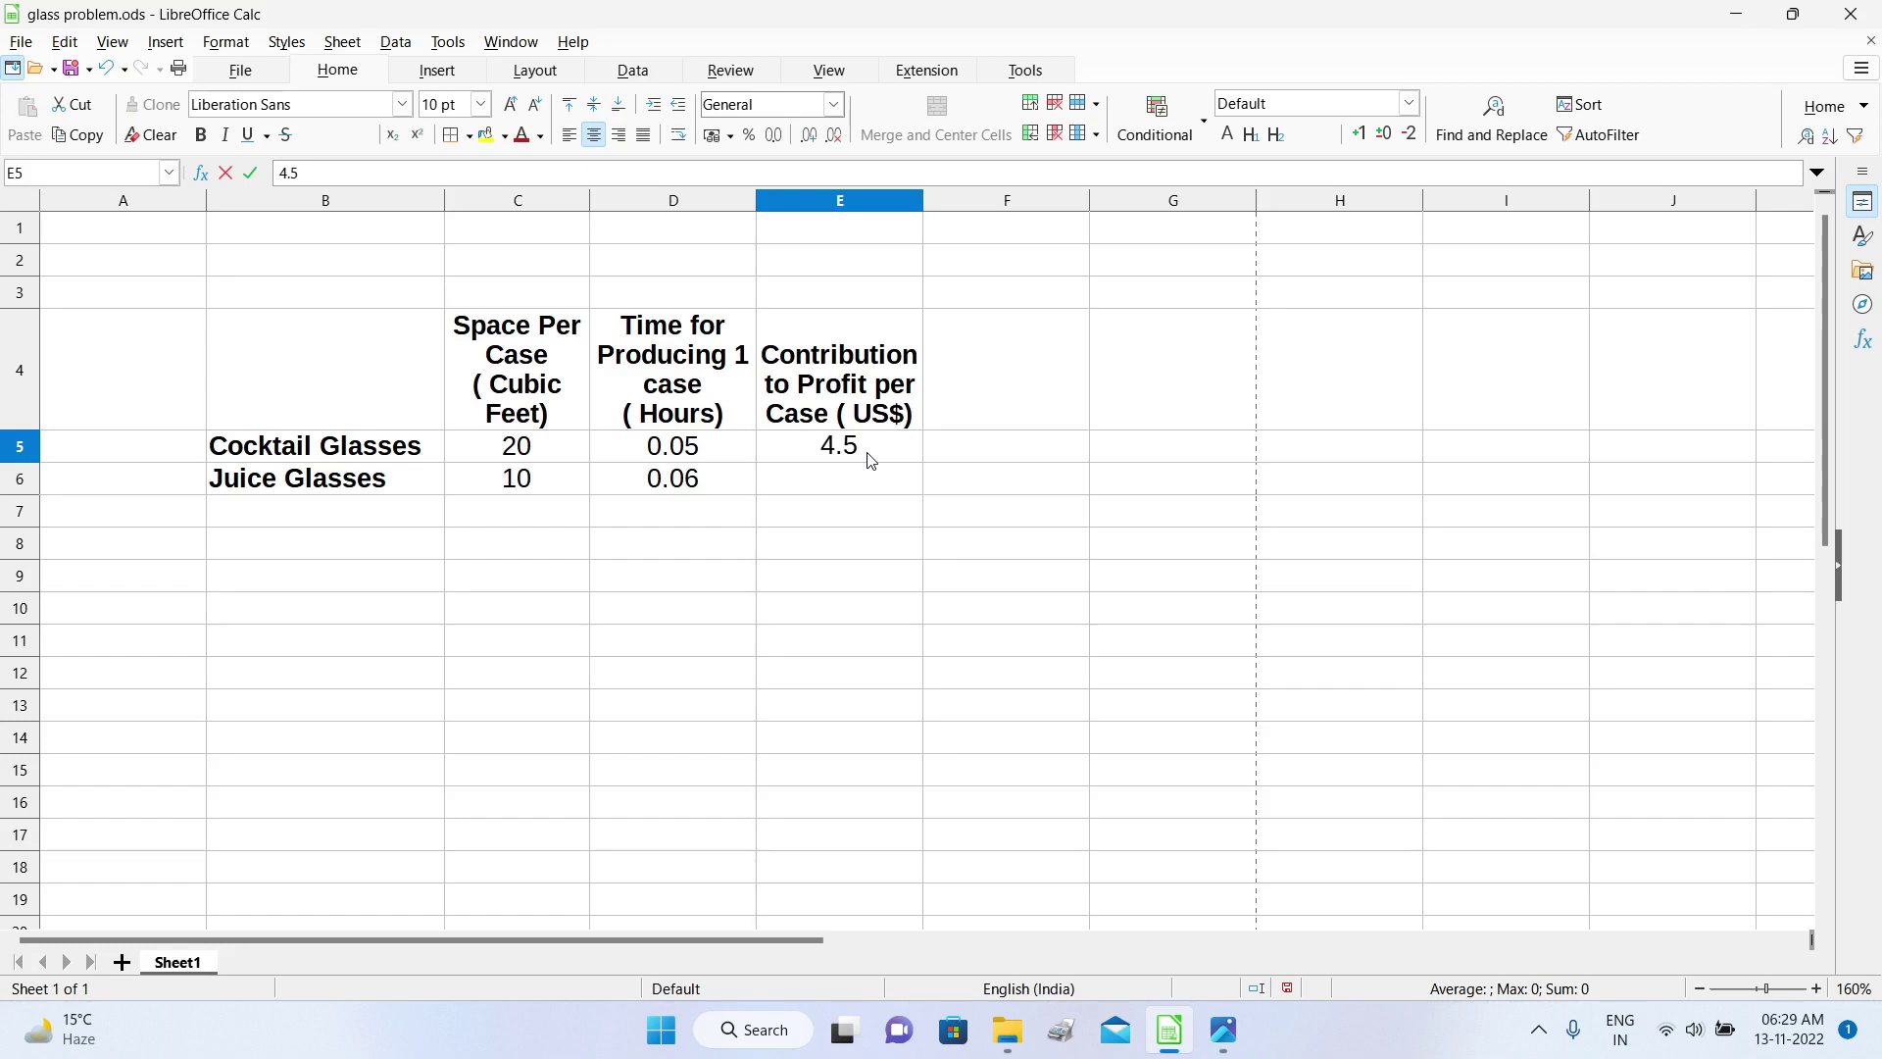
key("Return")
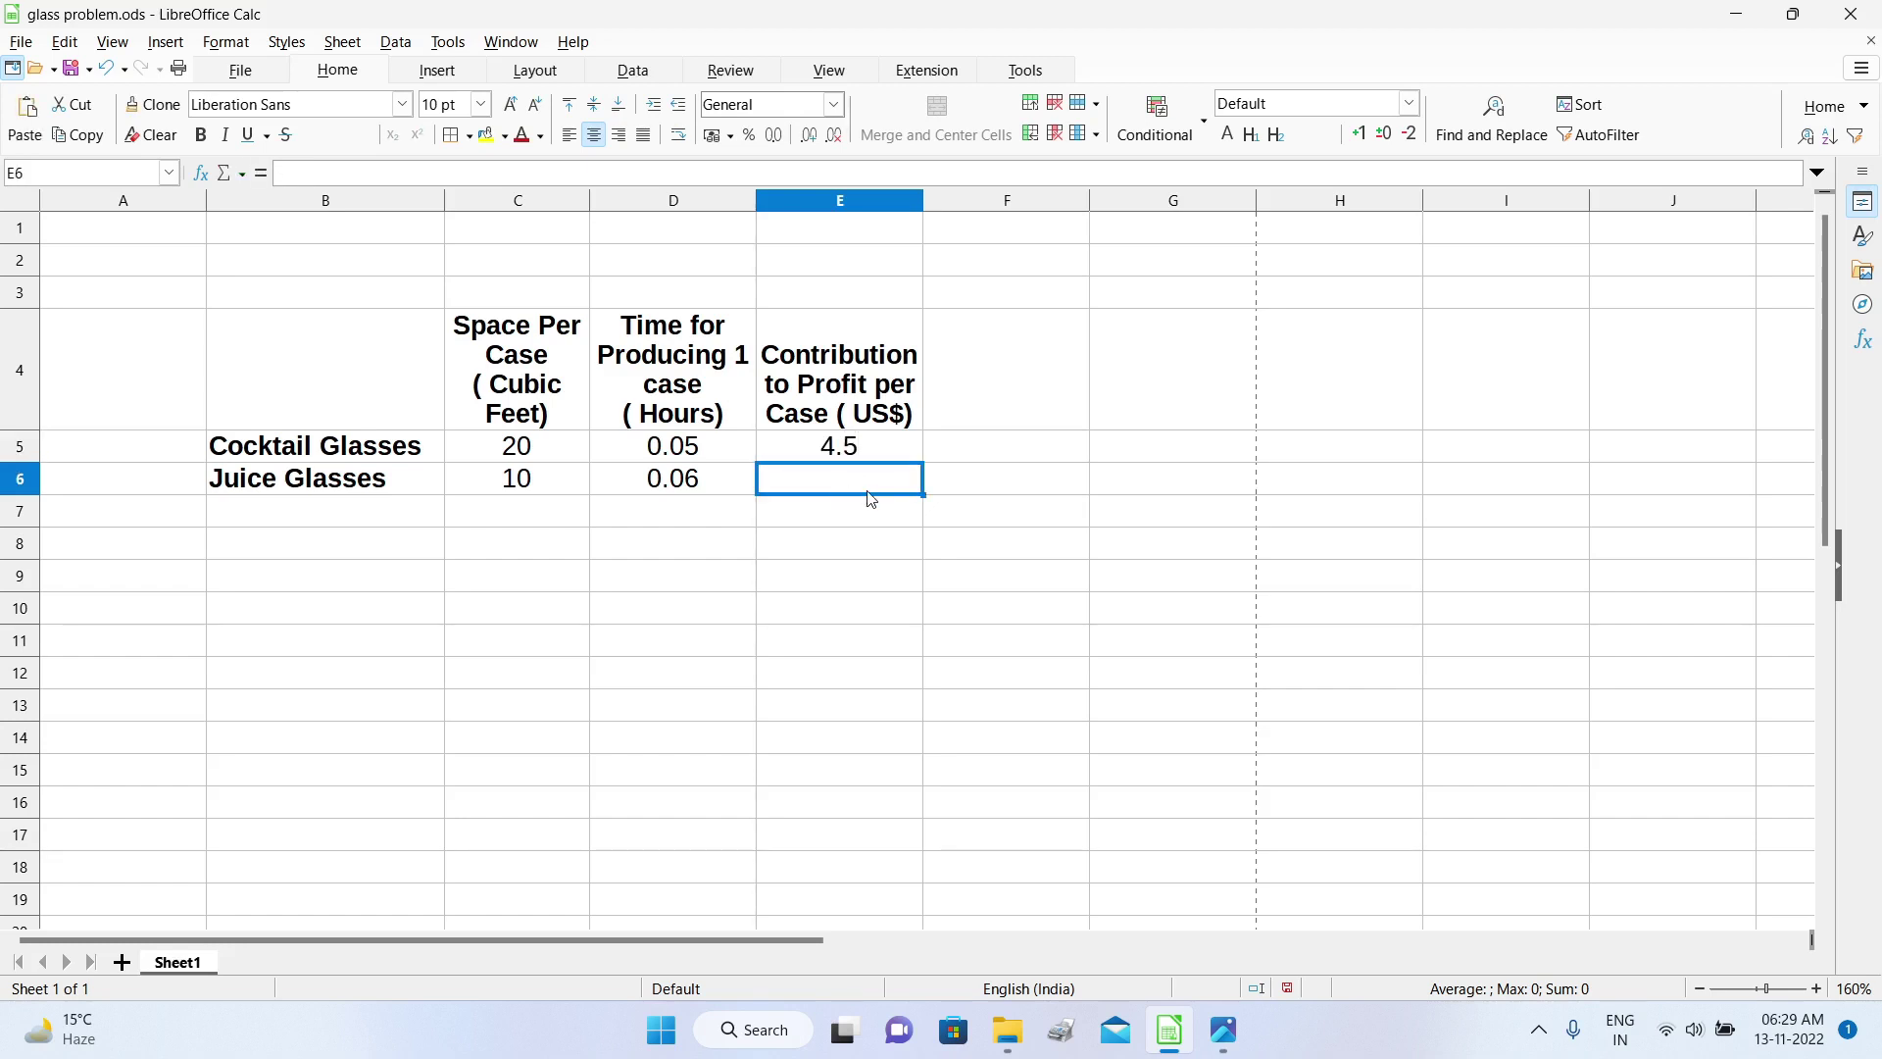
type("5")
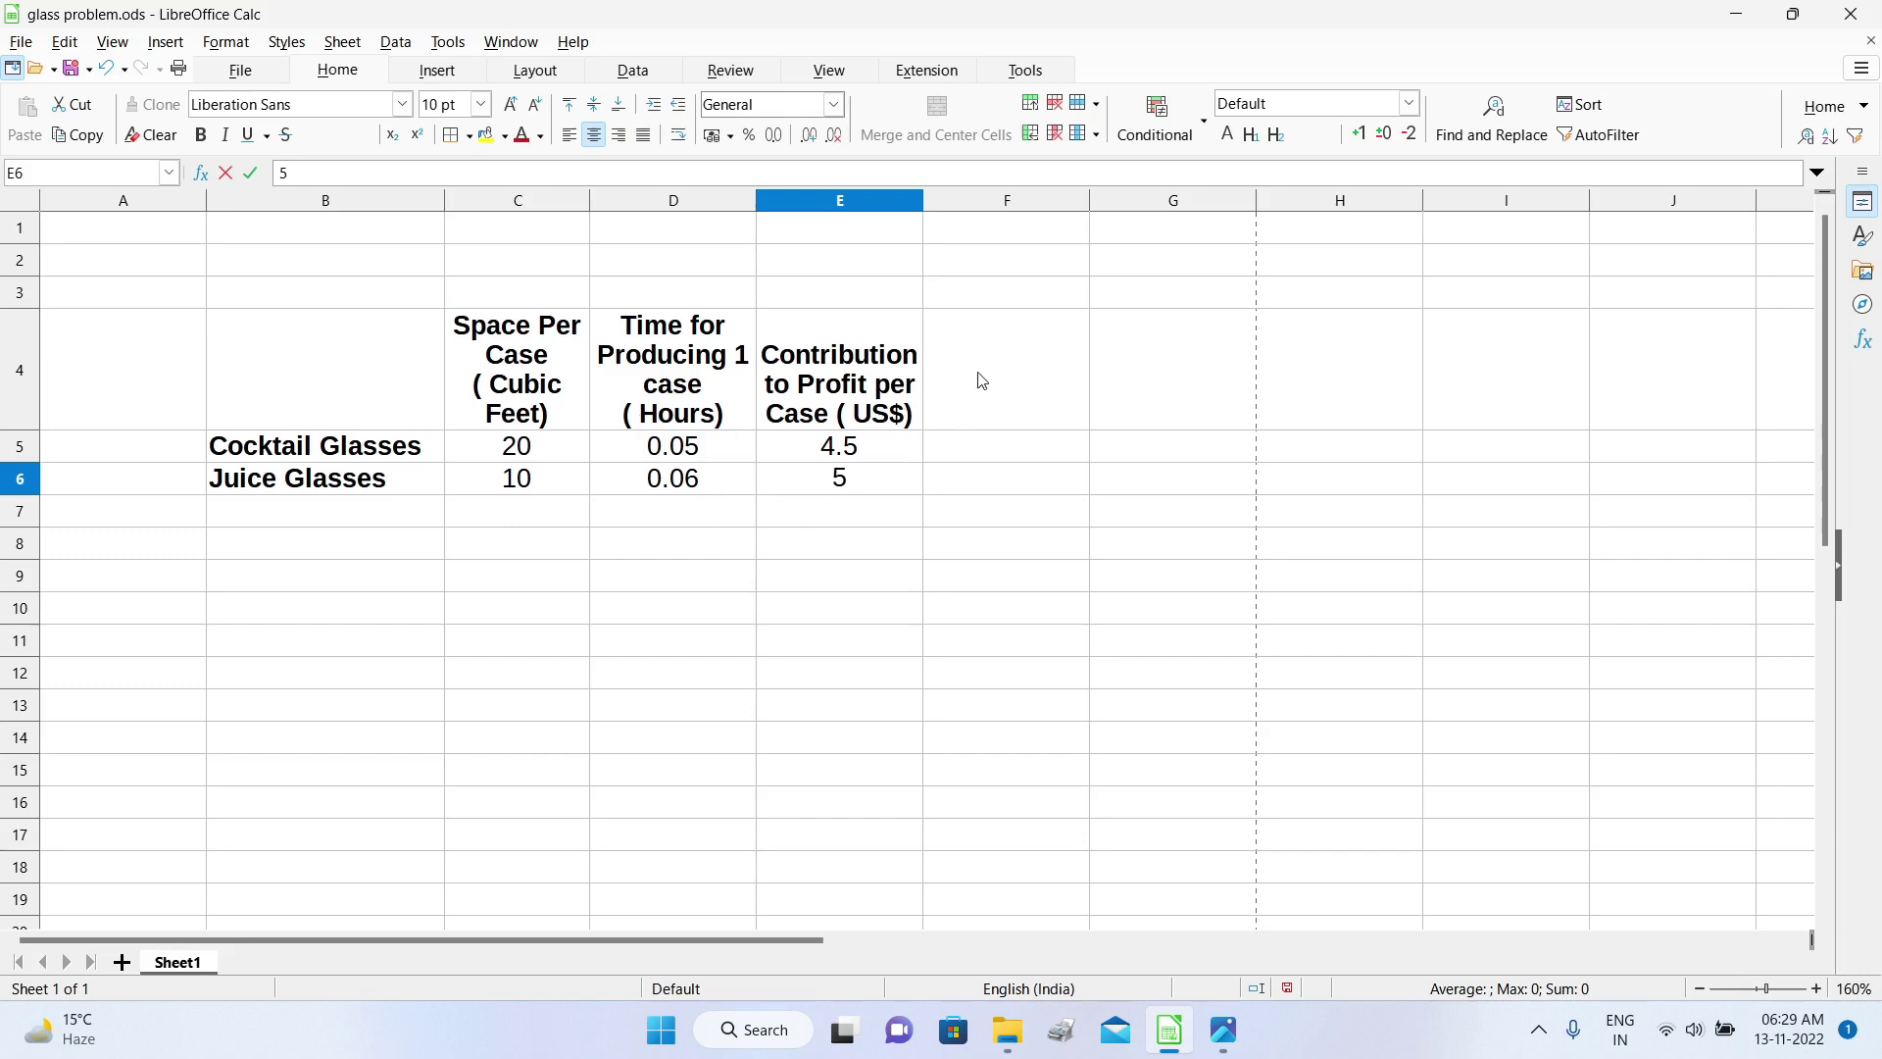
Step: Add the column "Cases to be produce per week" in F4, with 100 for both Cocktail Glasses and Juice Glasses
left_click(1044, 419)
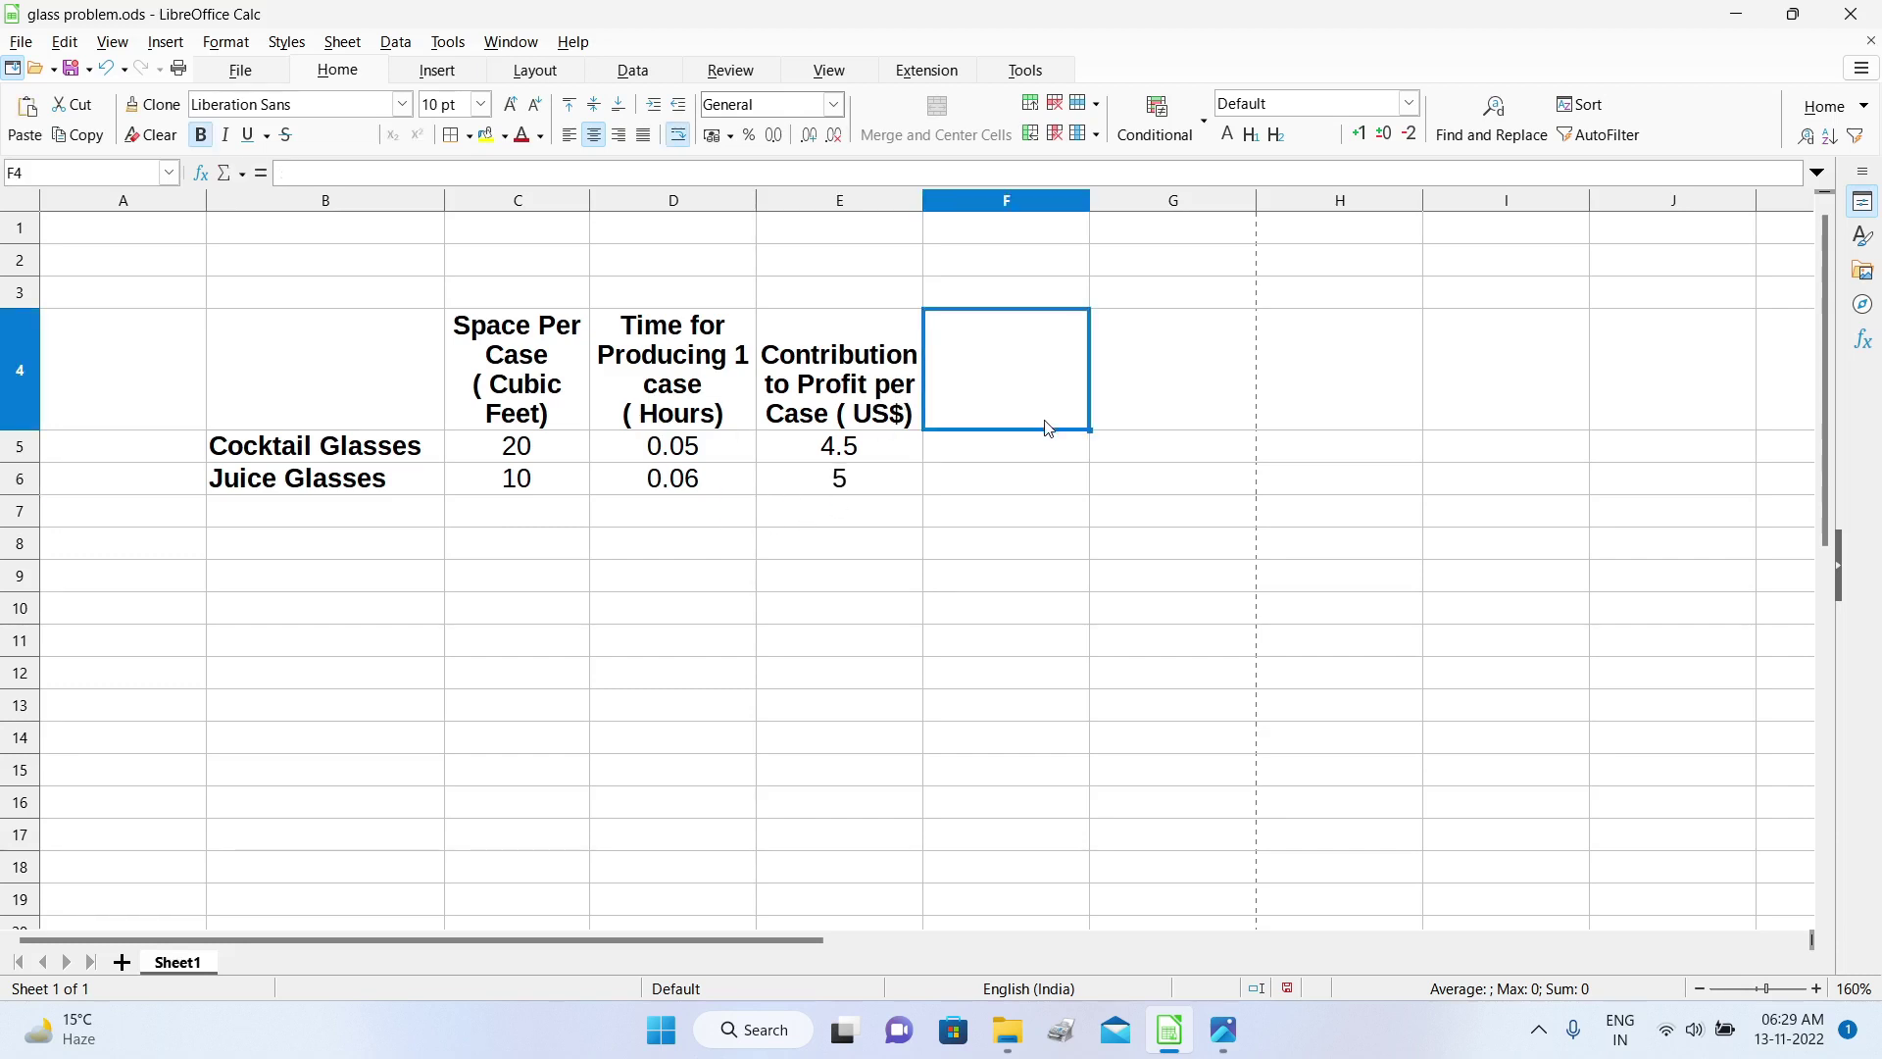
type("Cases")
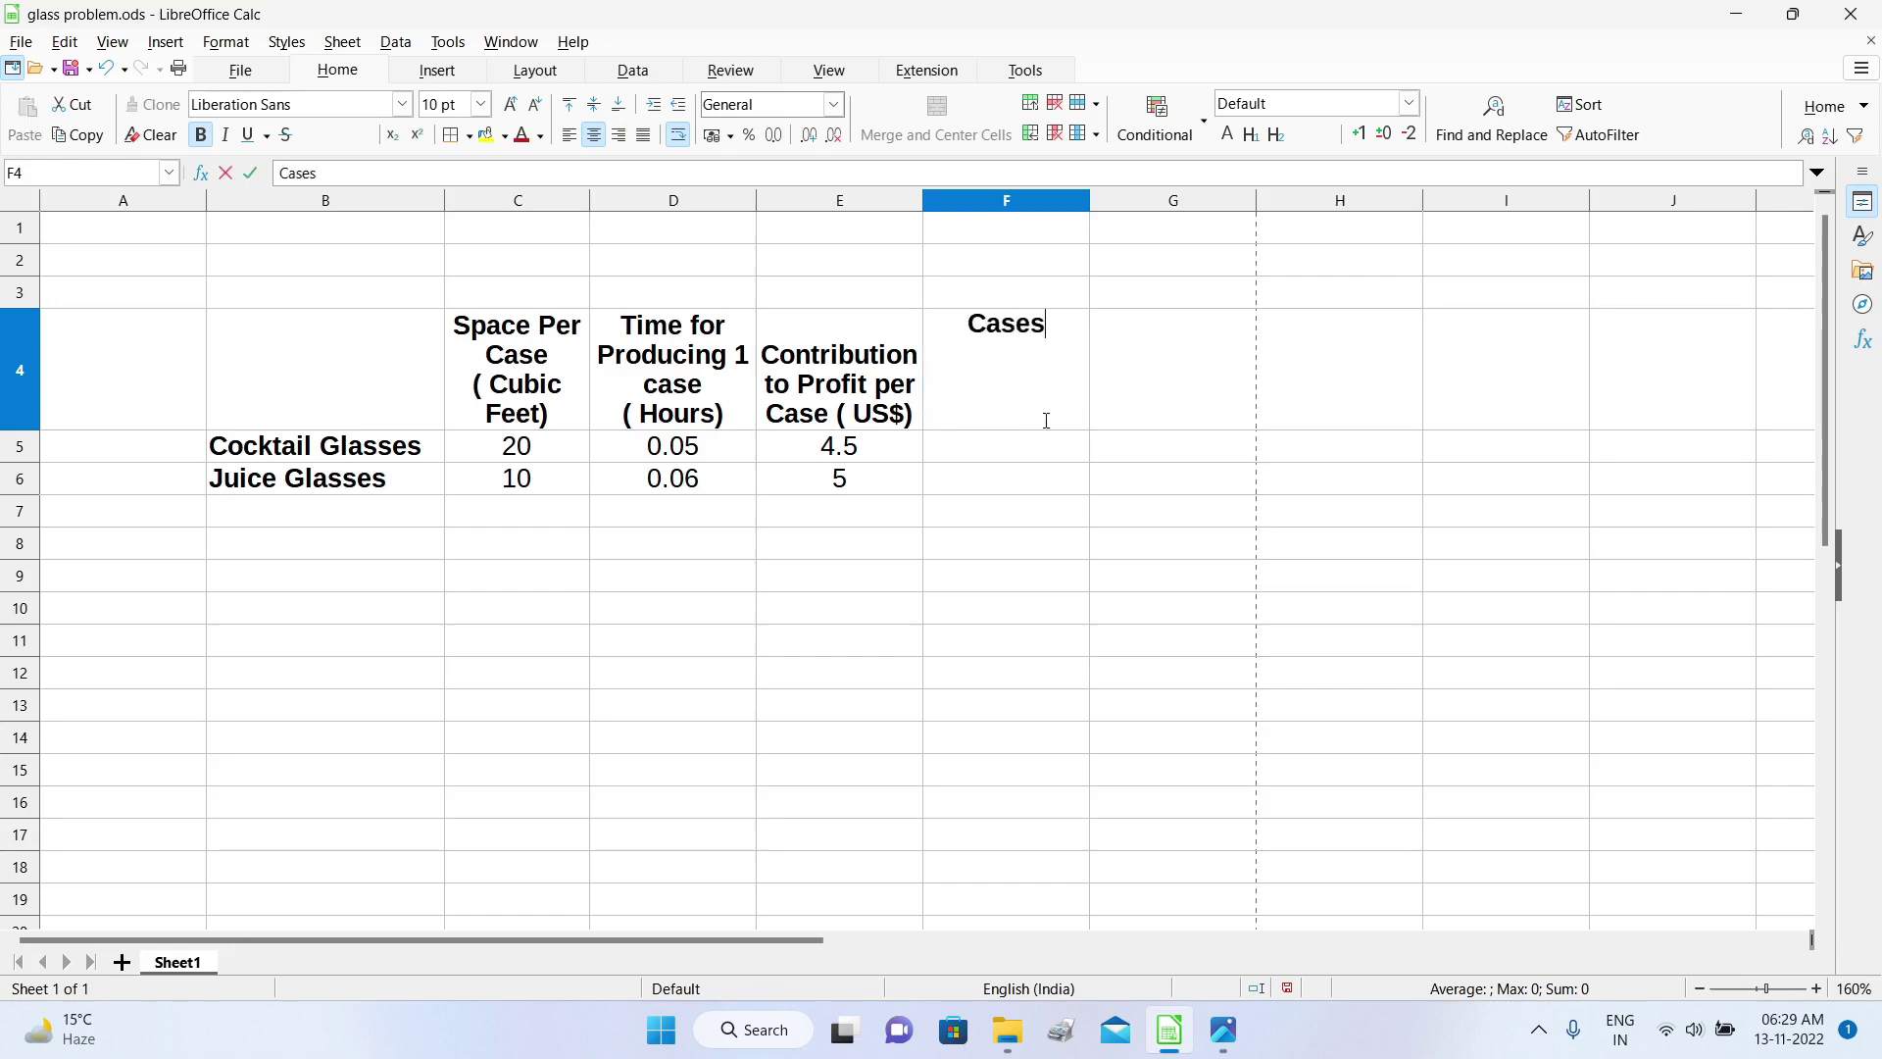
type(" to be produce per week")
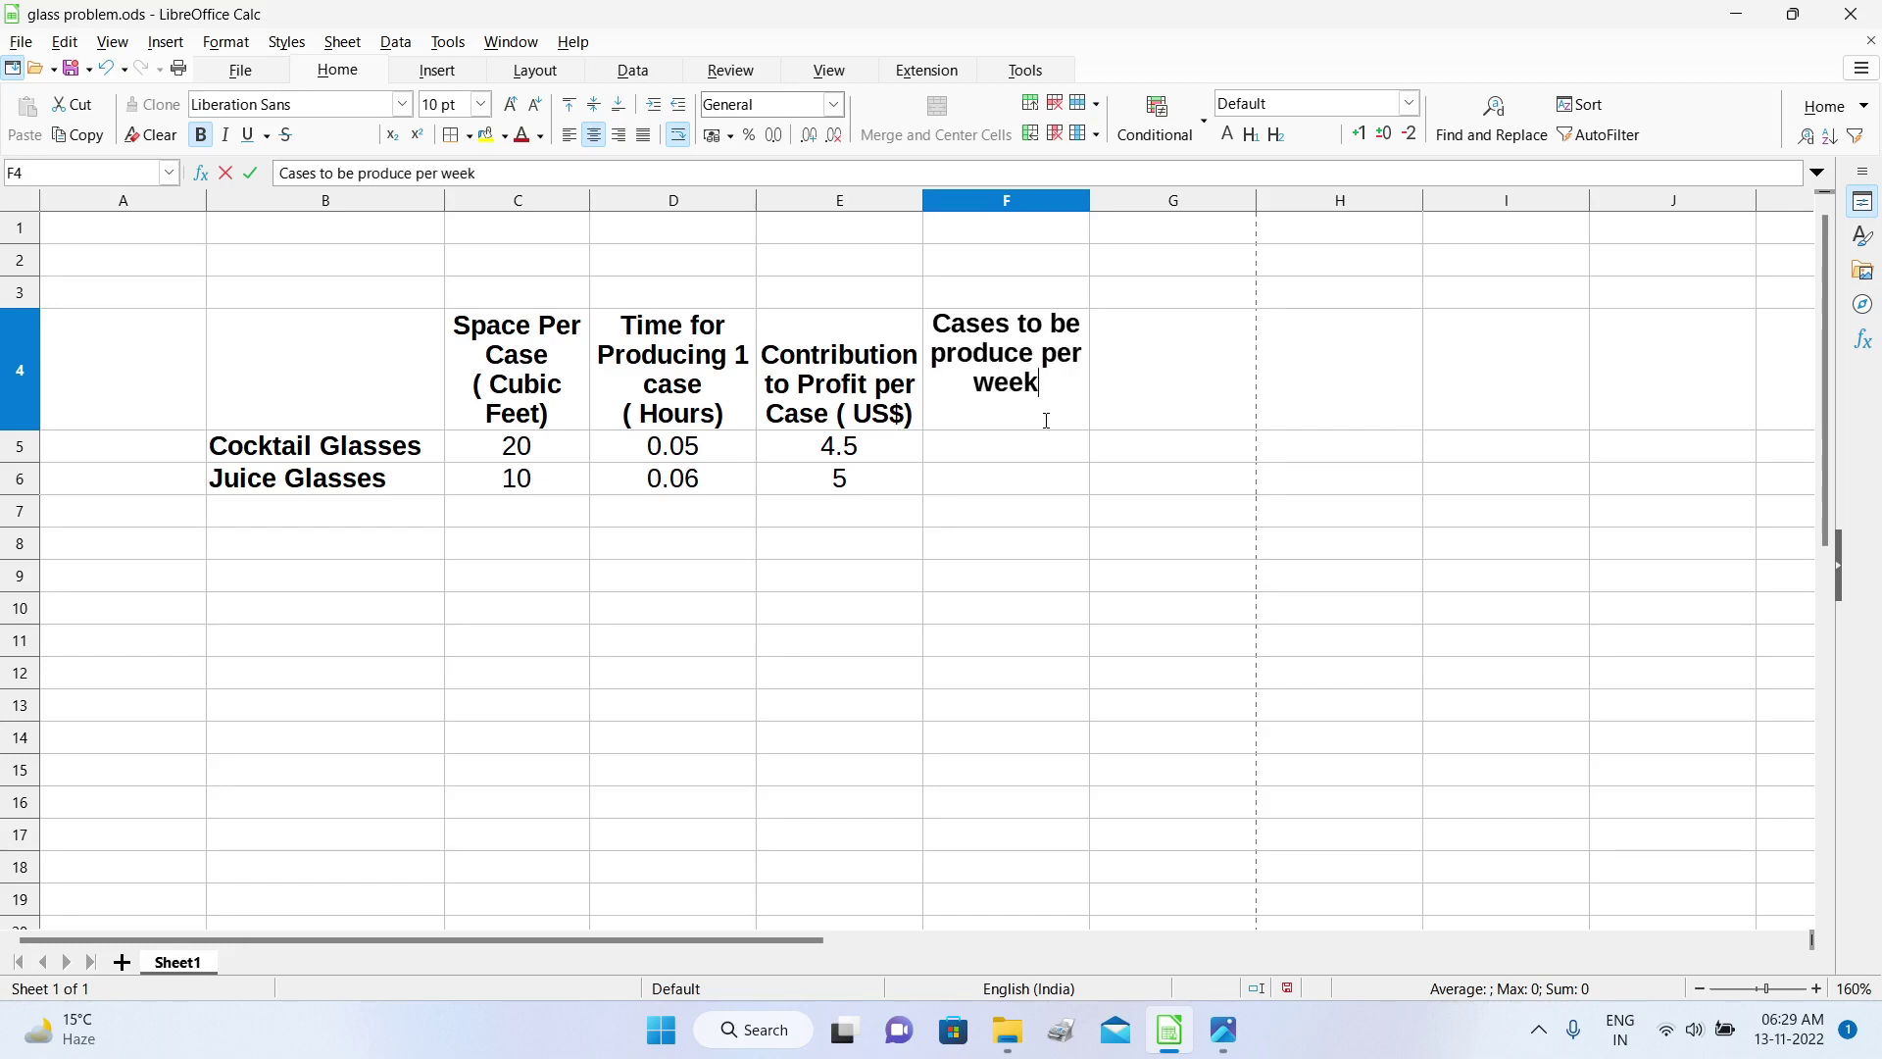
left_click(1030, 453)
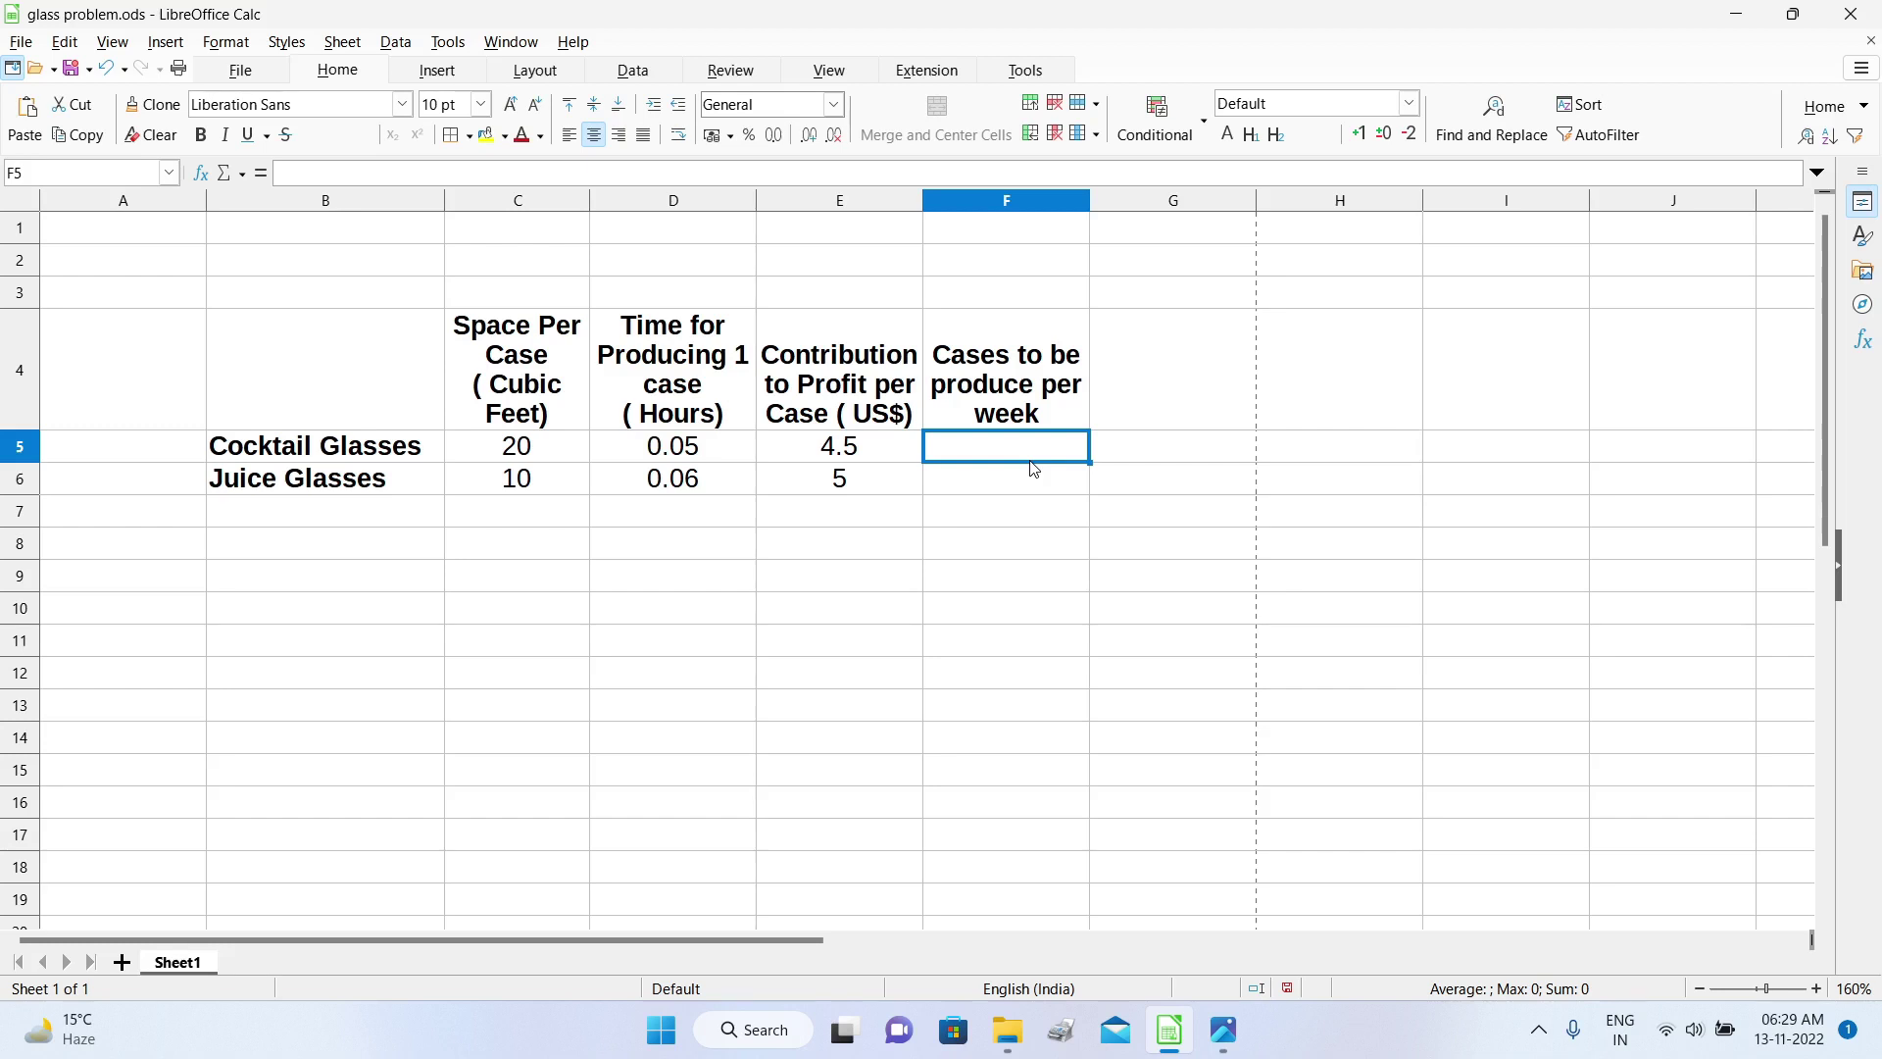
type("100")
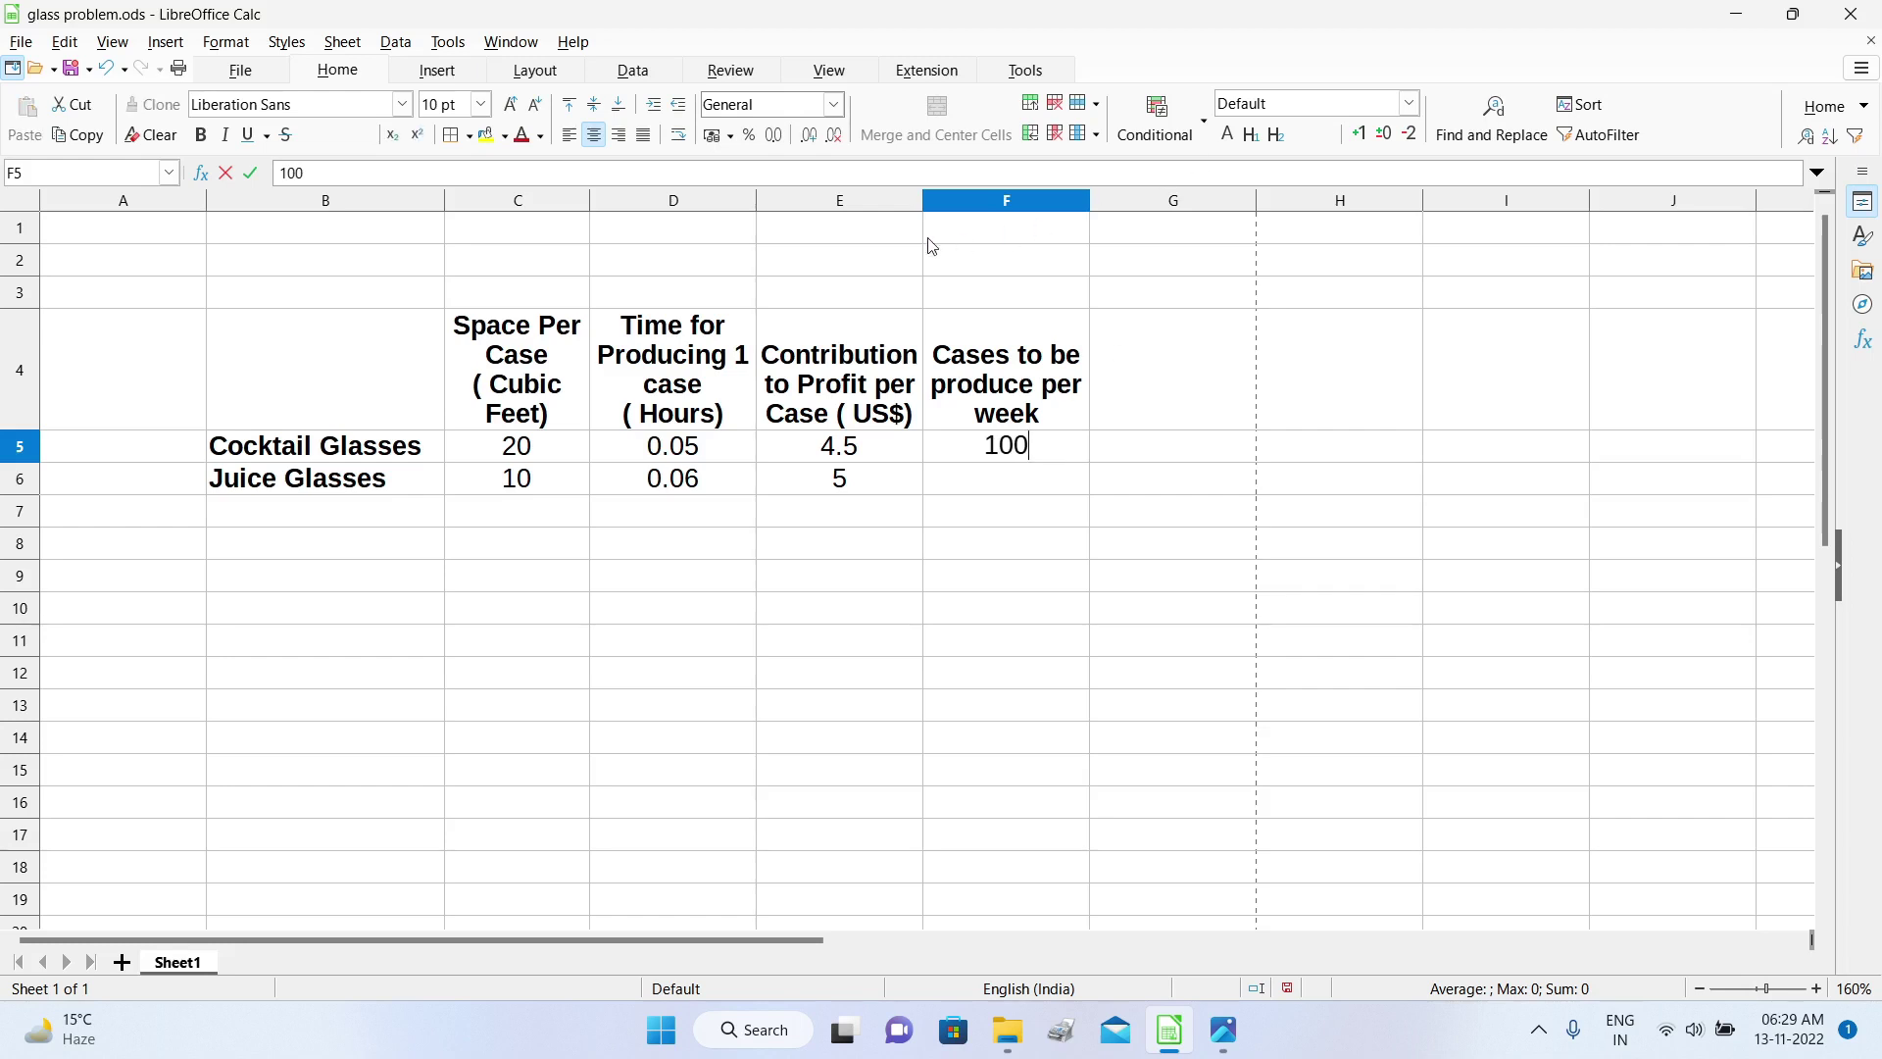
key("Return")
type("100")
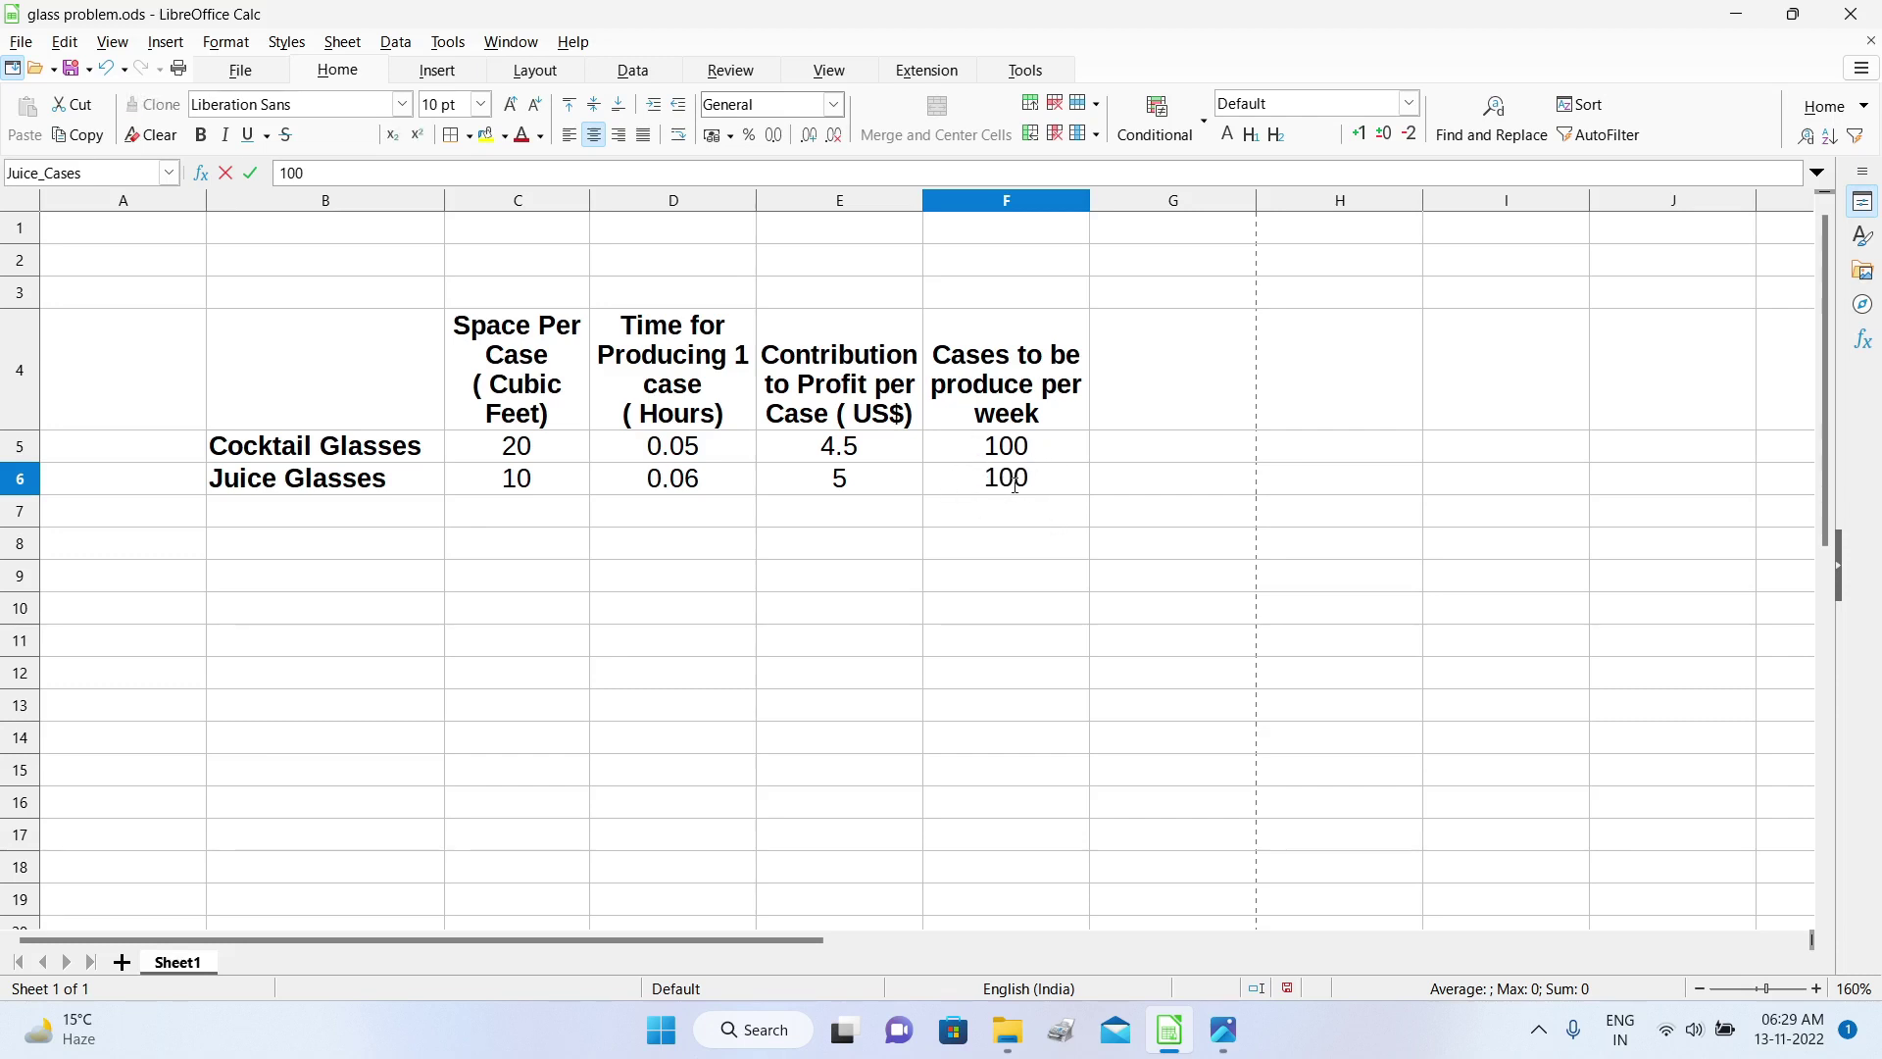
left_click(1054, 446)
left_click(1036, 486)
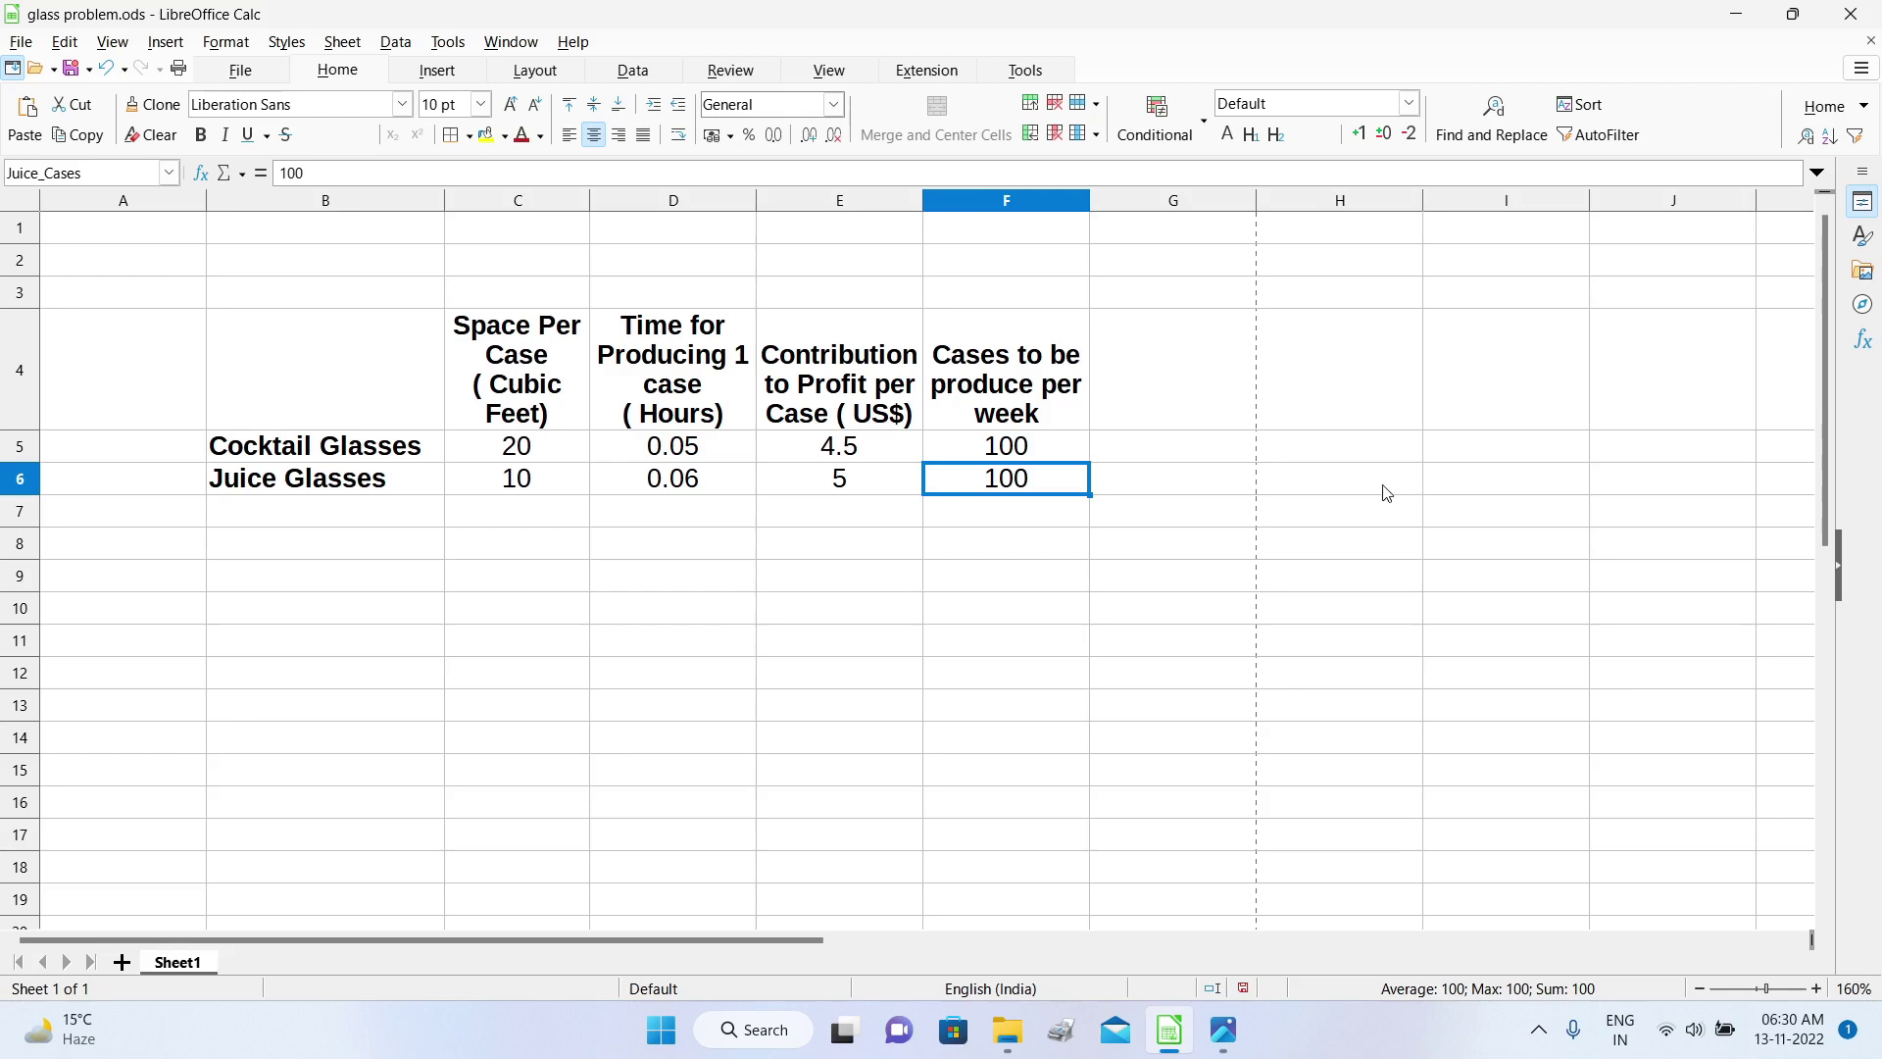
left_click(1043, 453)
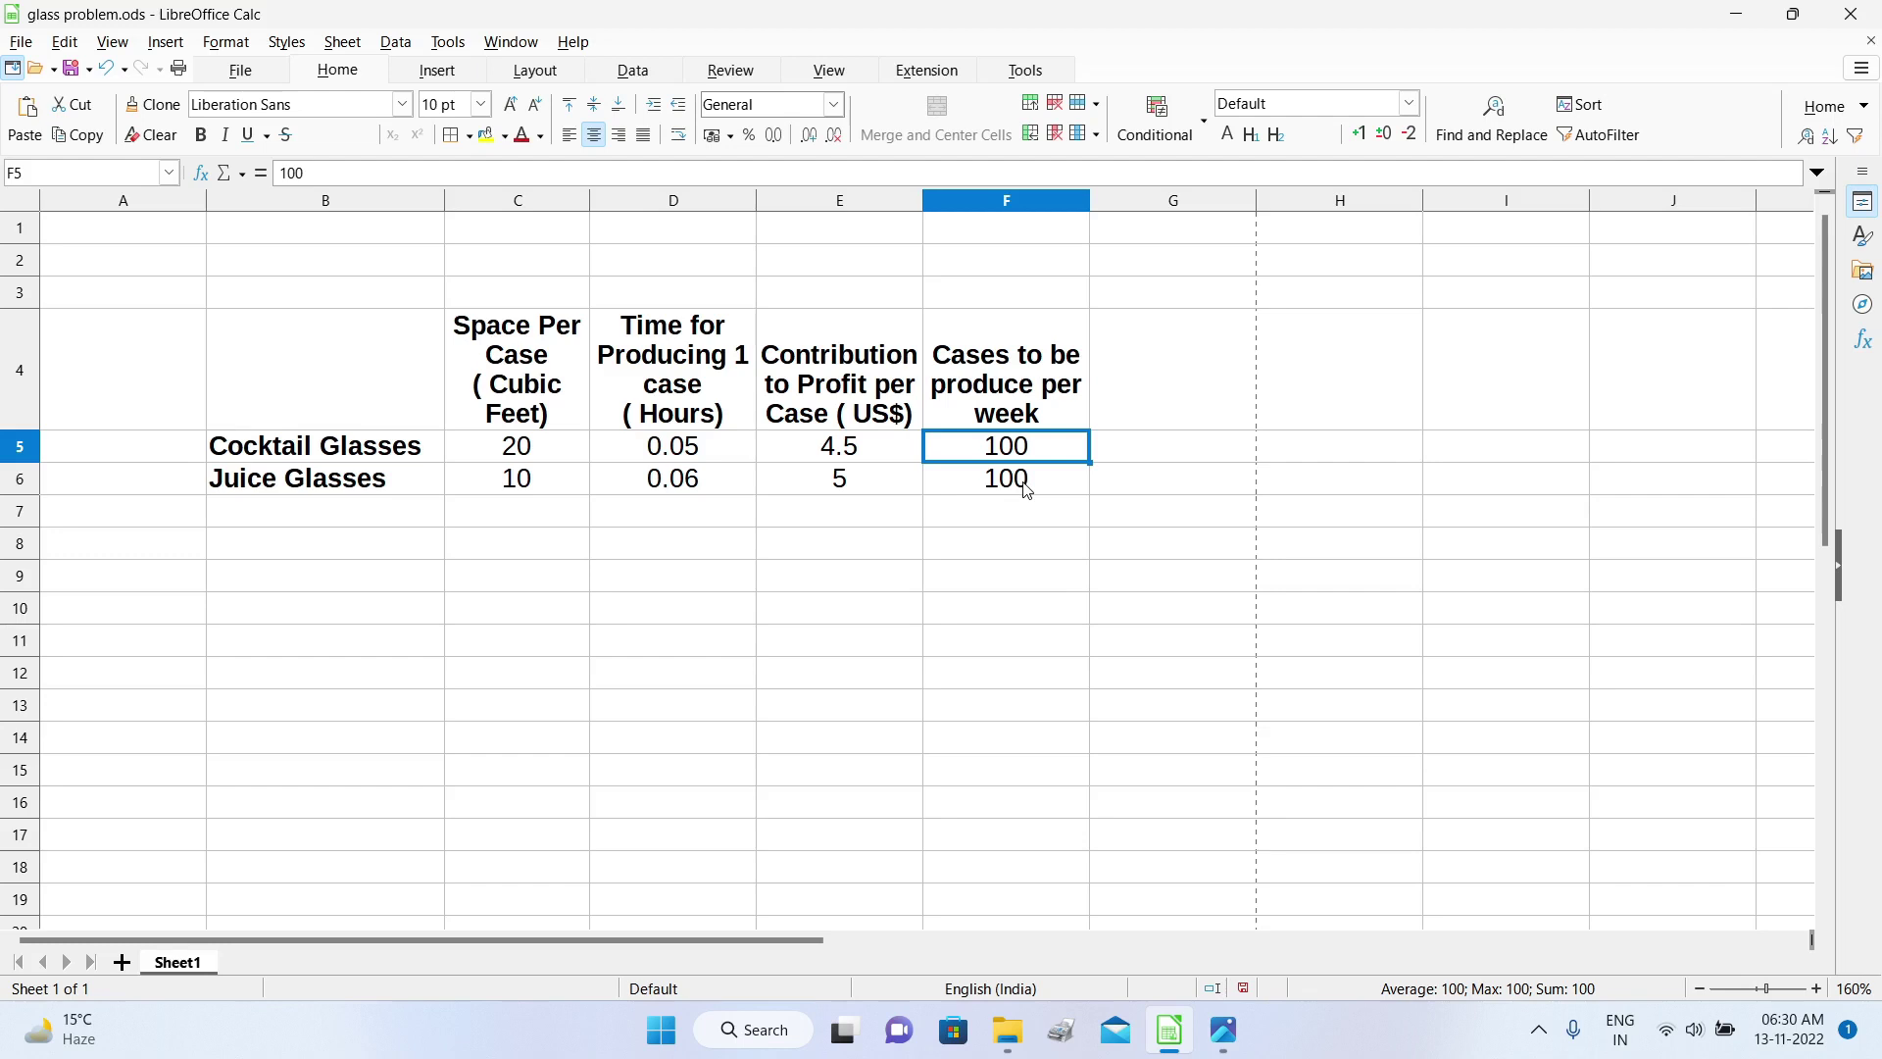
Step: Enter the header "Total Space (Cubic feet)" in cell G4
left_click(1152, 391)
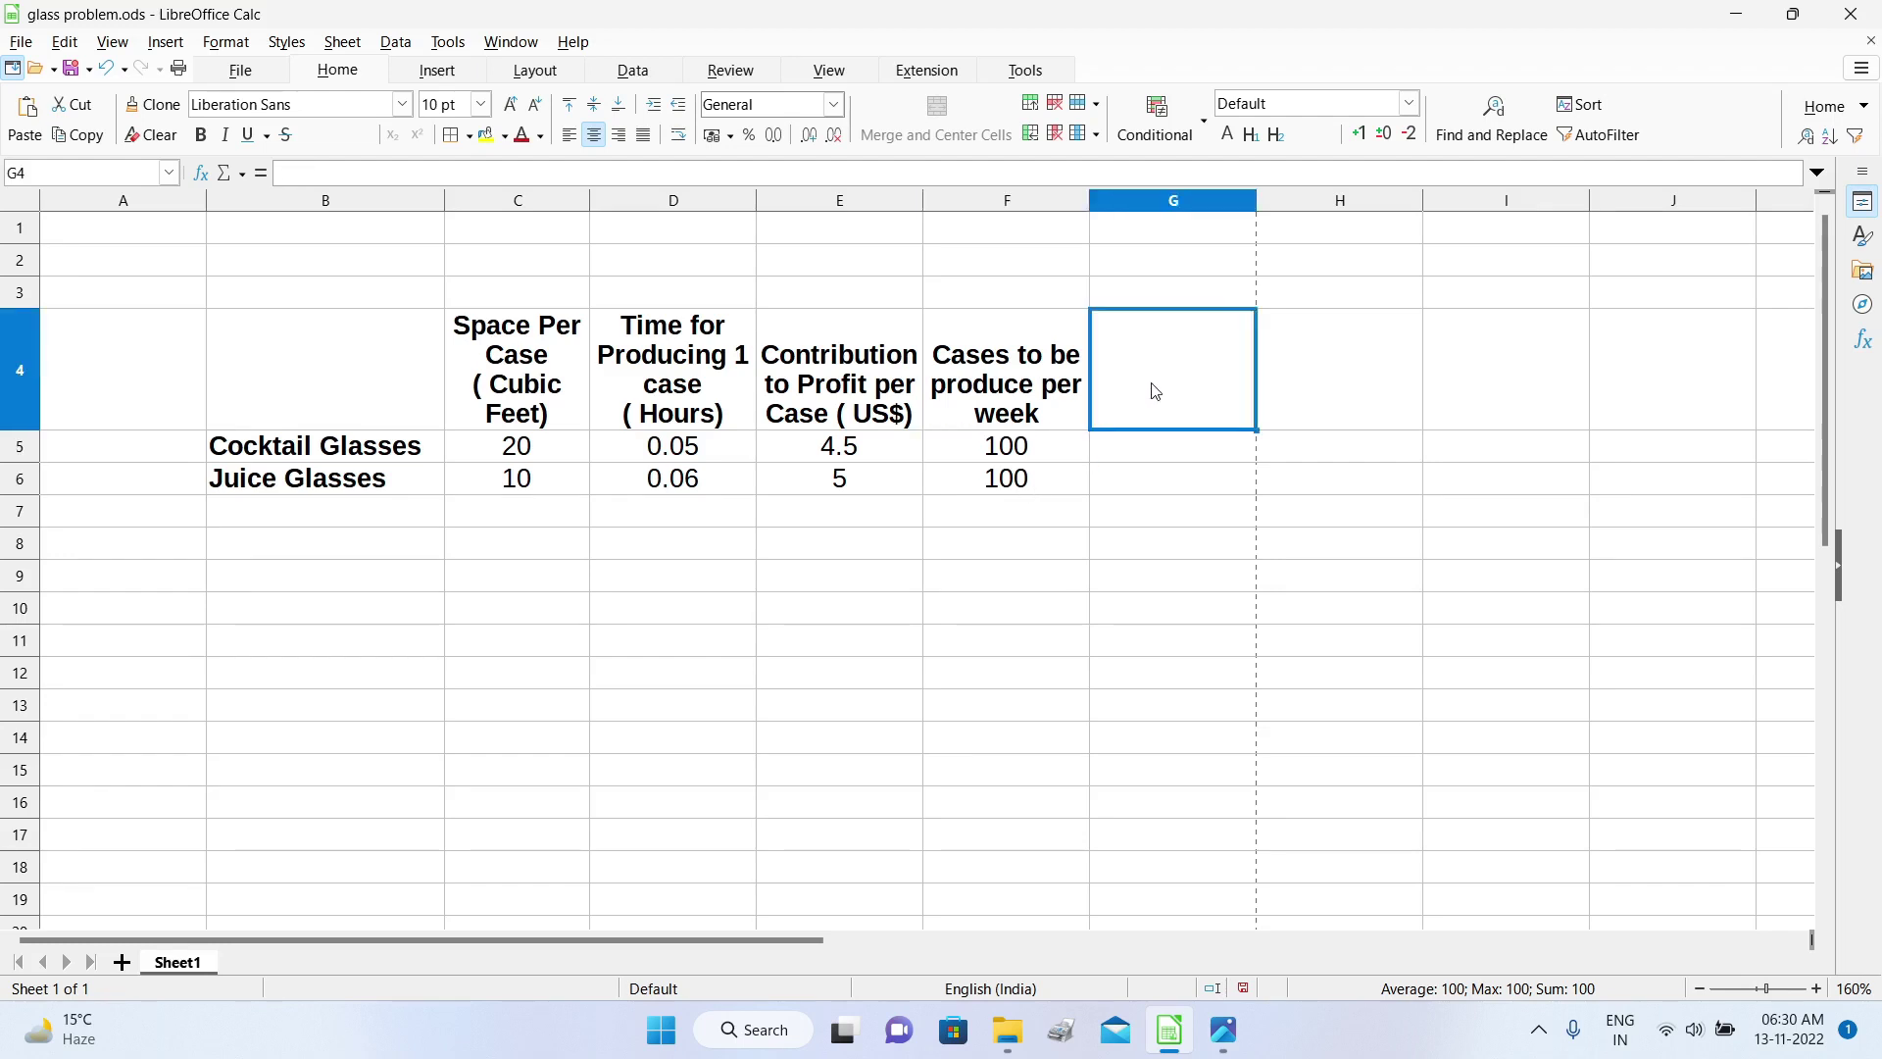
double_click(1210, 409)
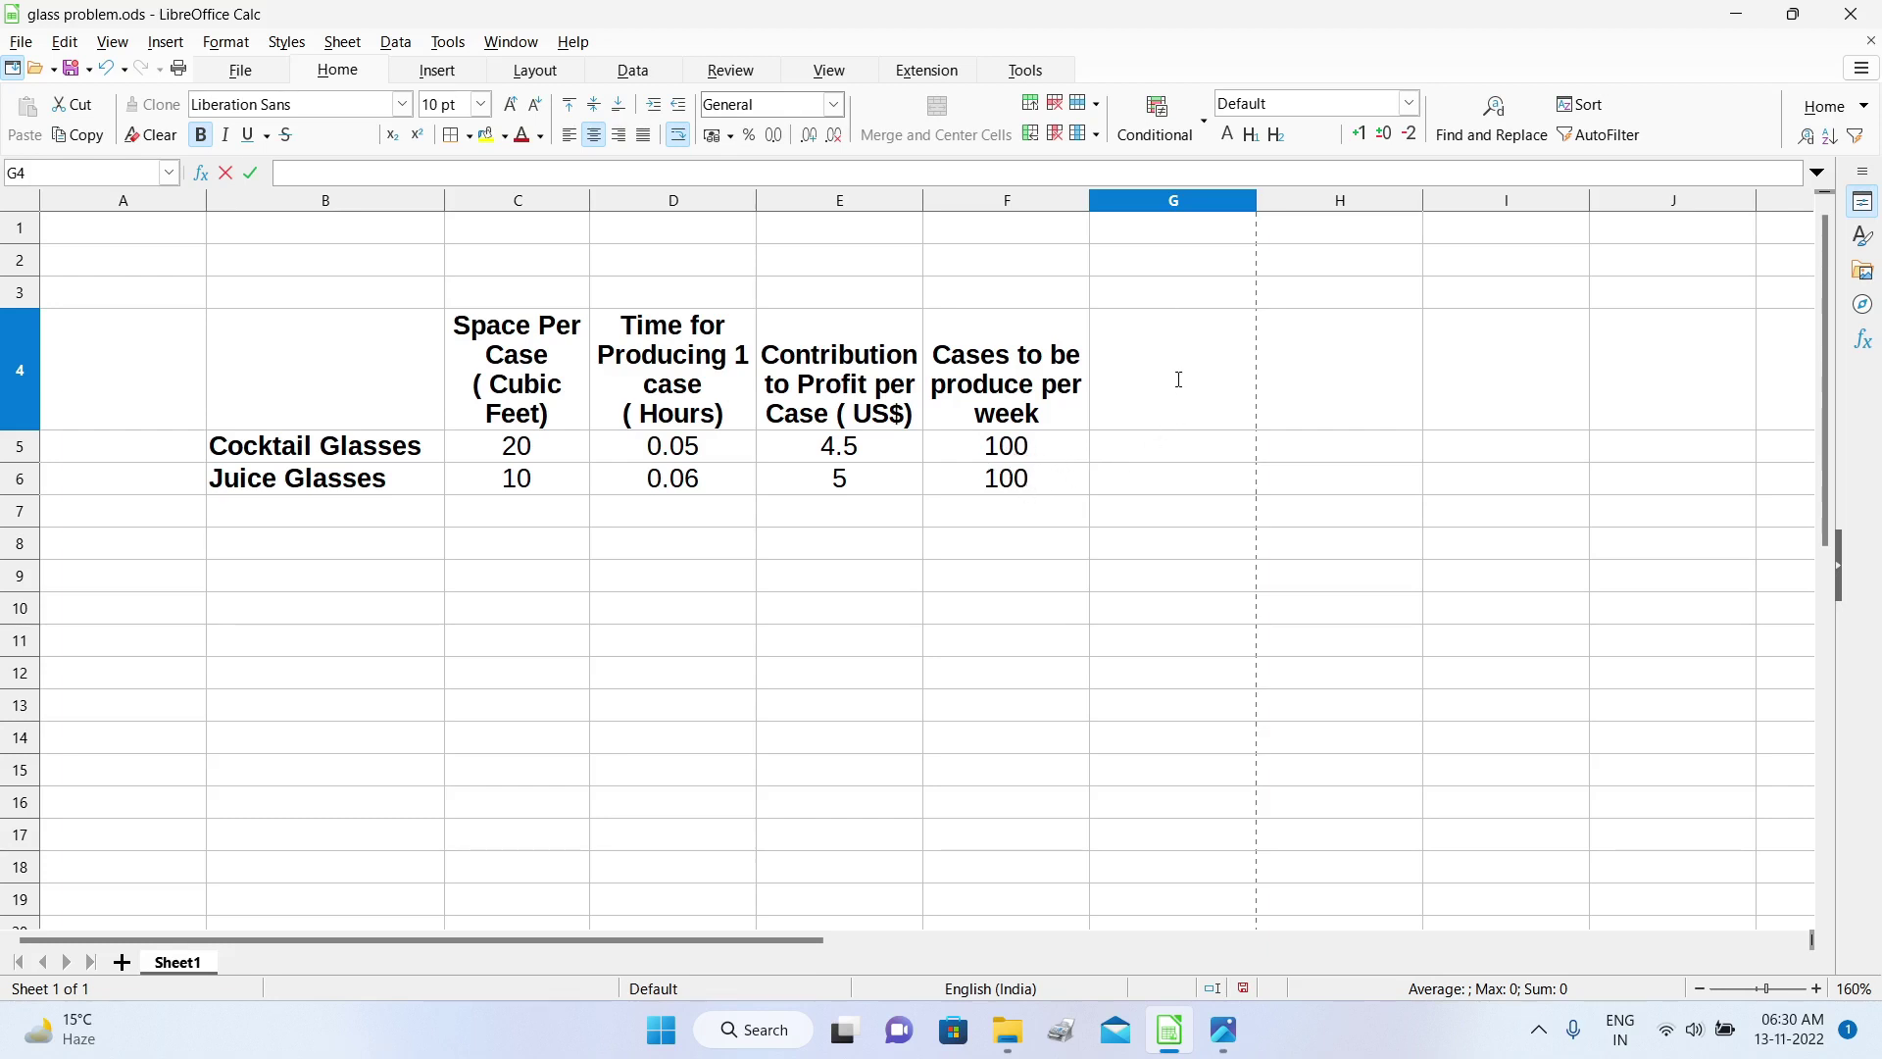
type("Tota")
type("l Space (")
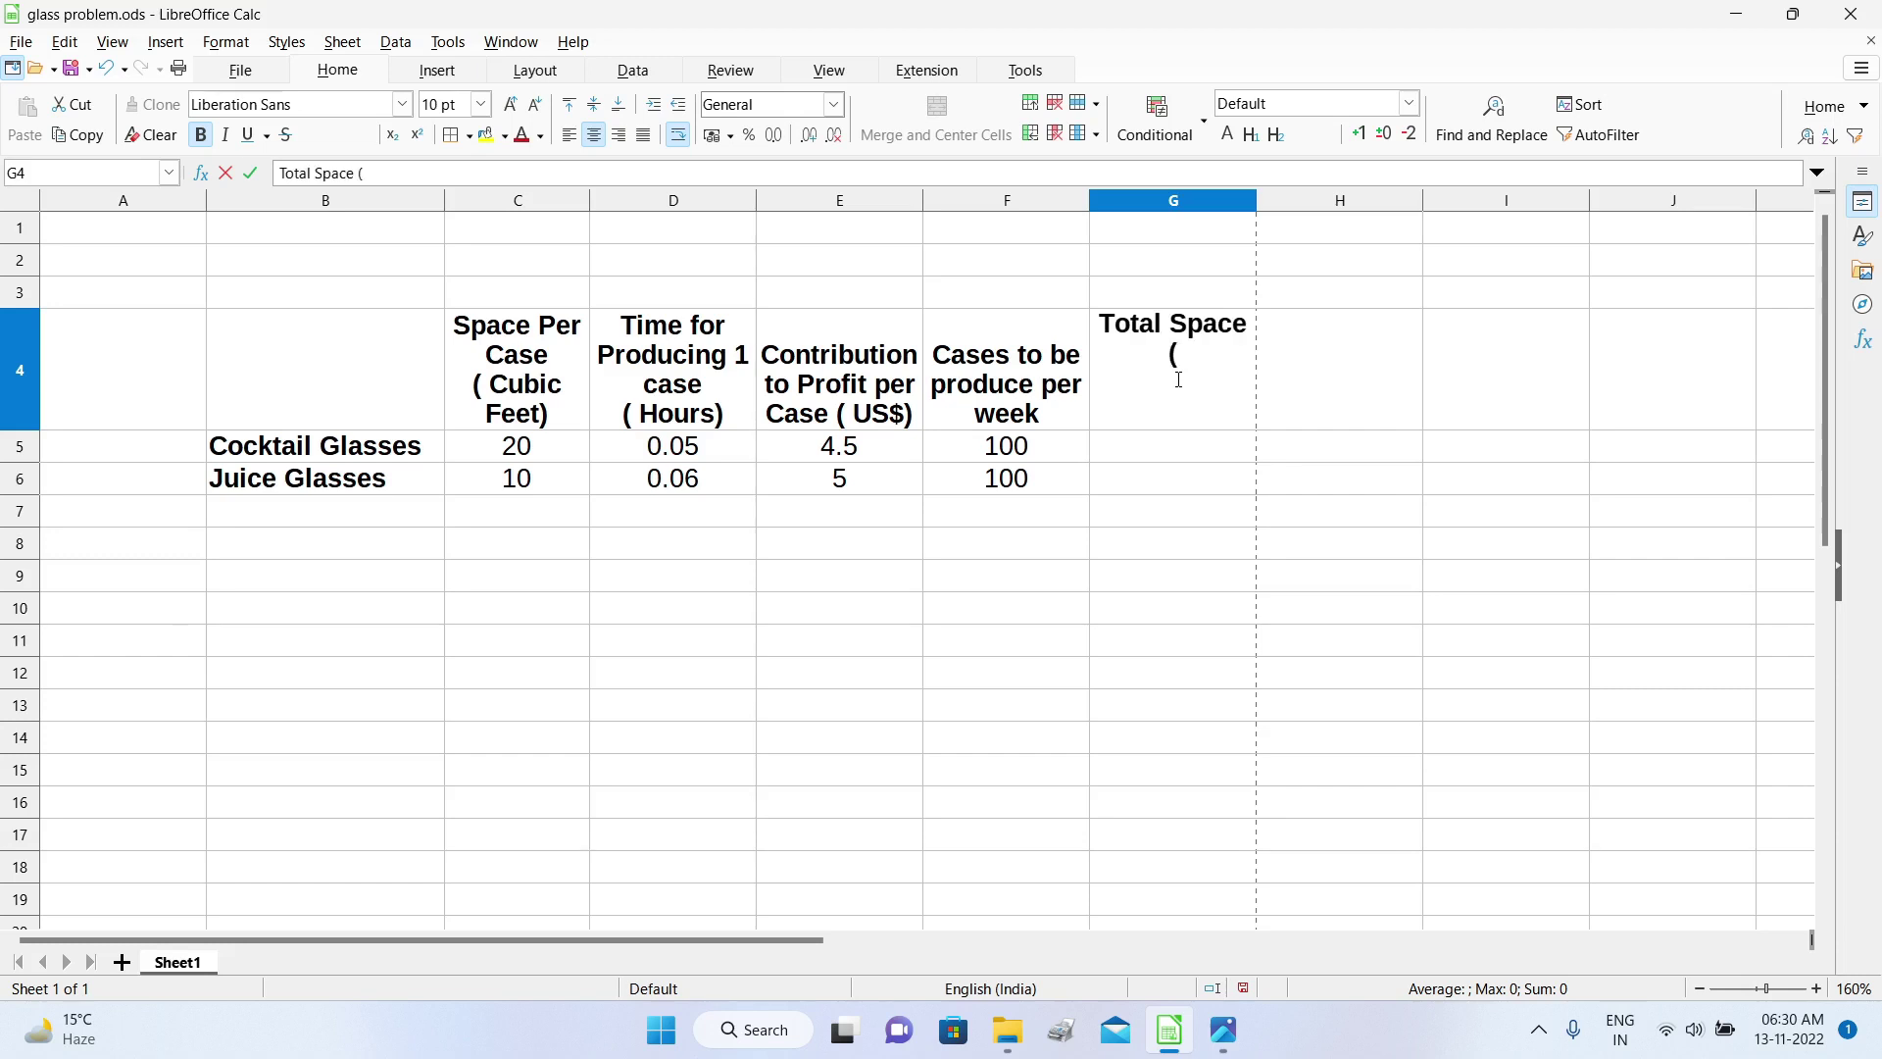
type("Cubic feet)")
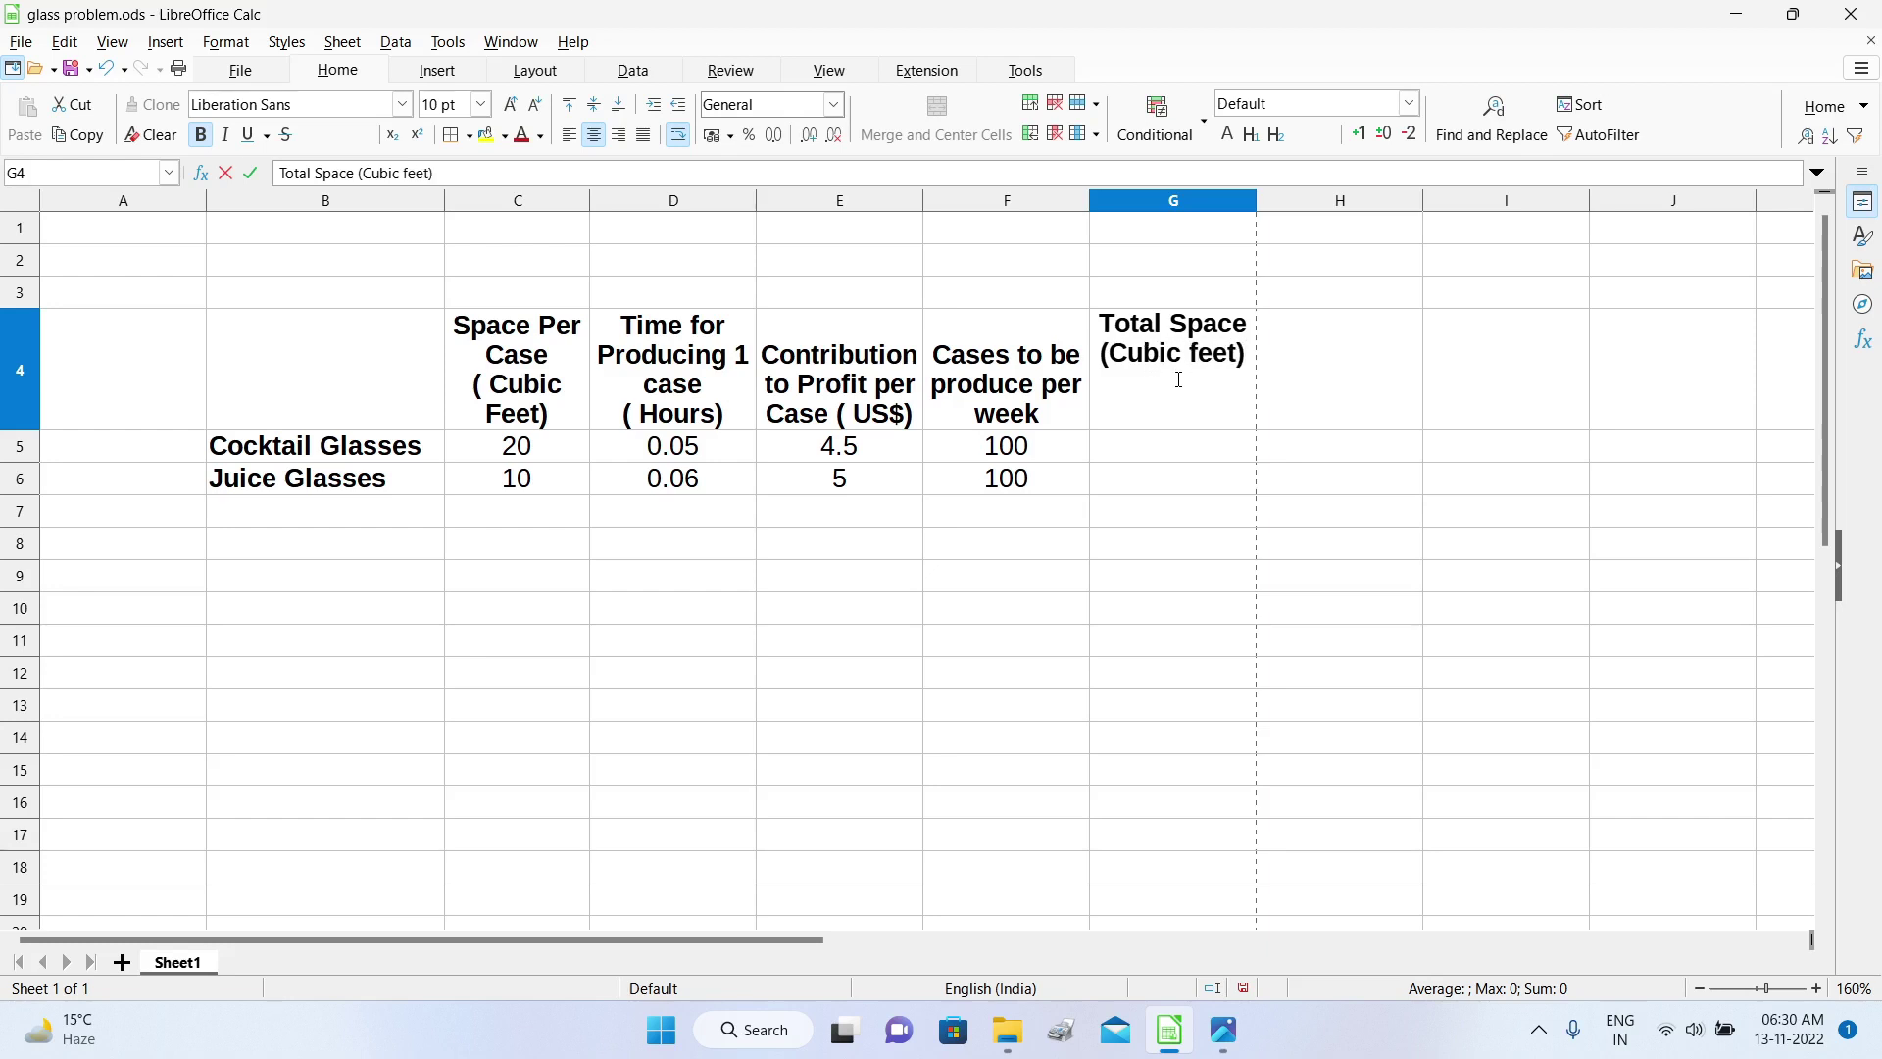
Step: Calculate total space for Cocktail Glasses in G5 with =F5*C5 and fill the formula down to G6 for Juice Glasses
left_click(1162, 446)
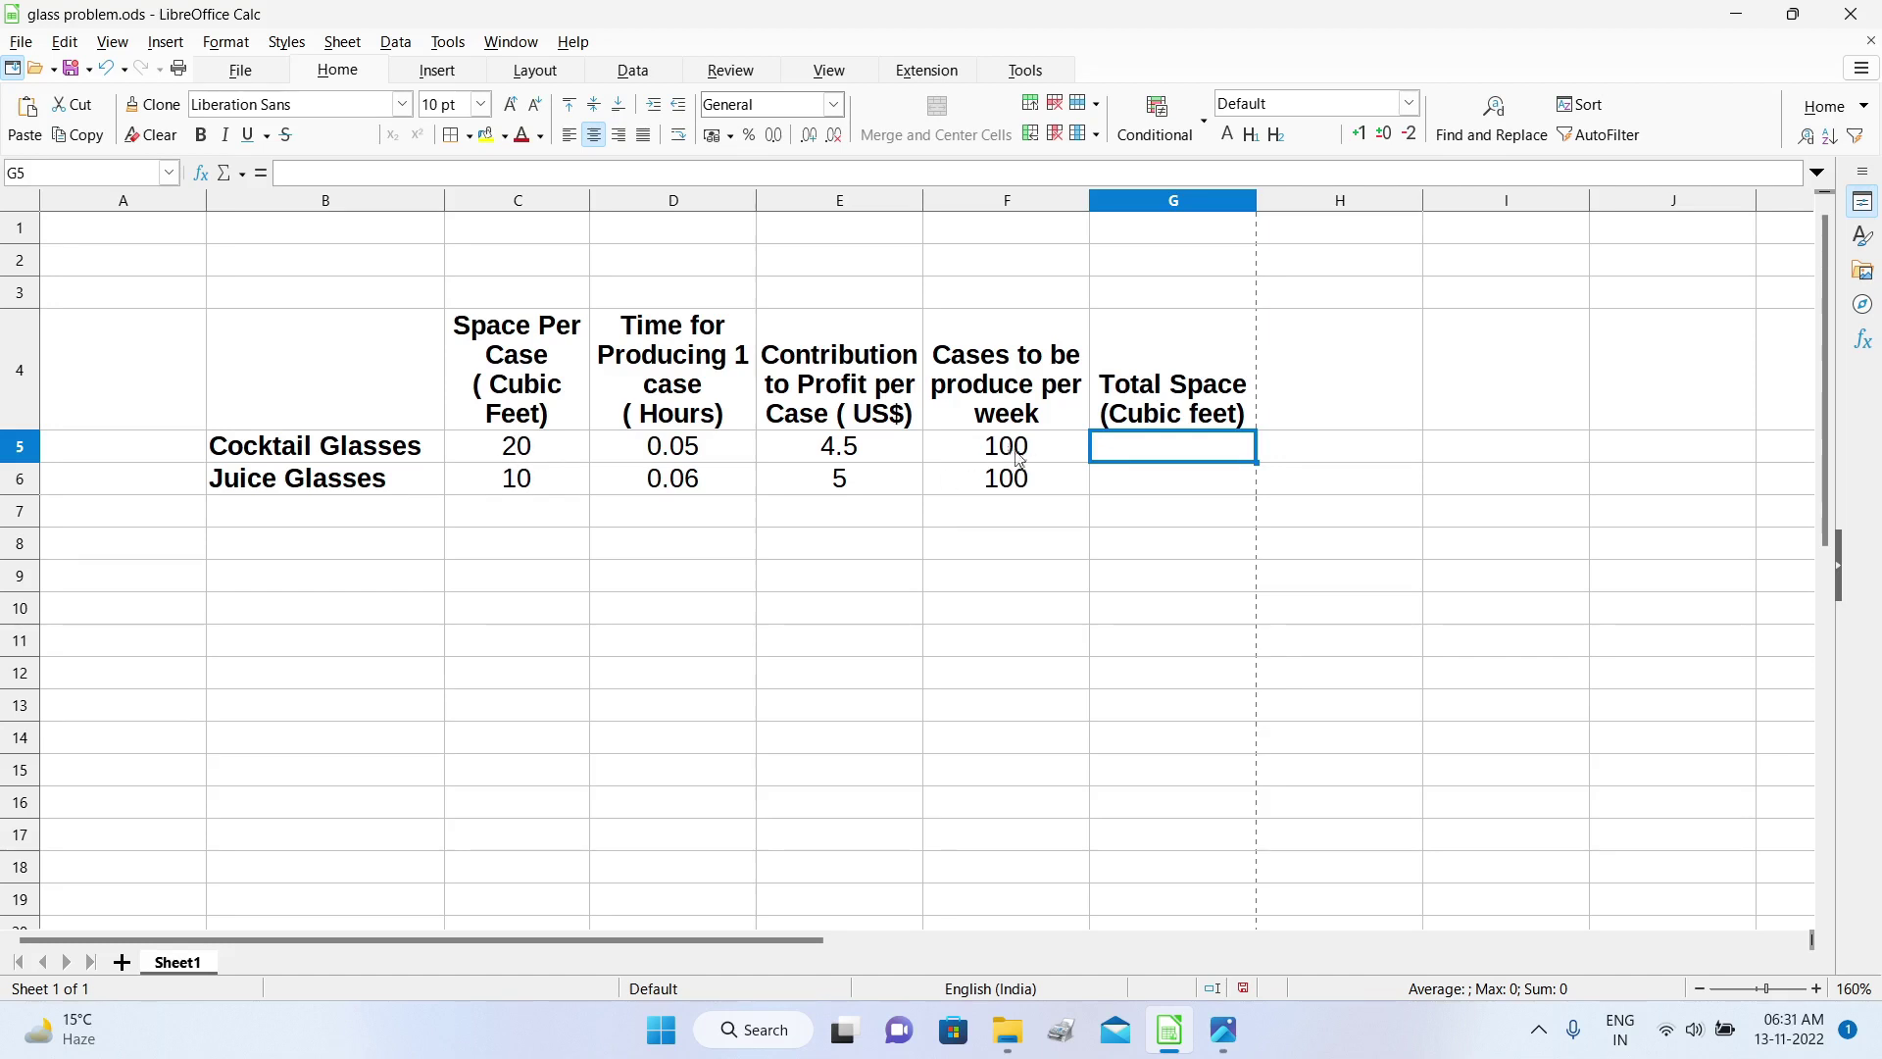
left_click(260, 173)
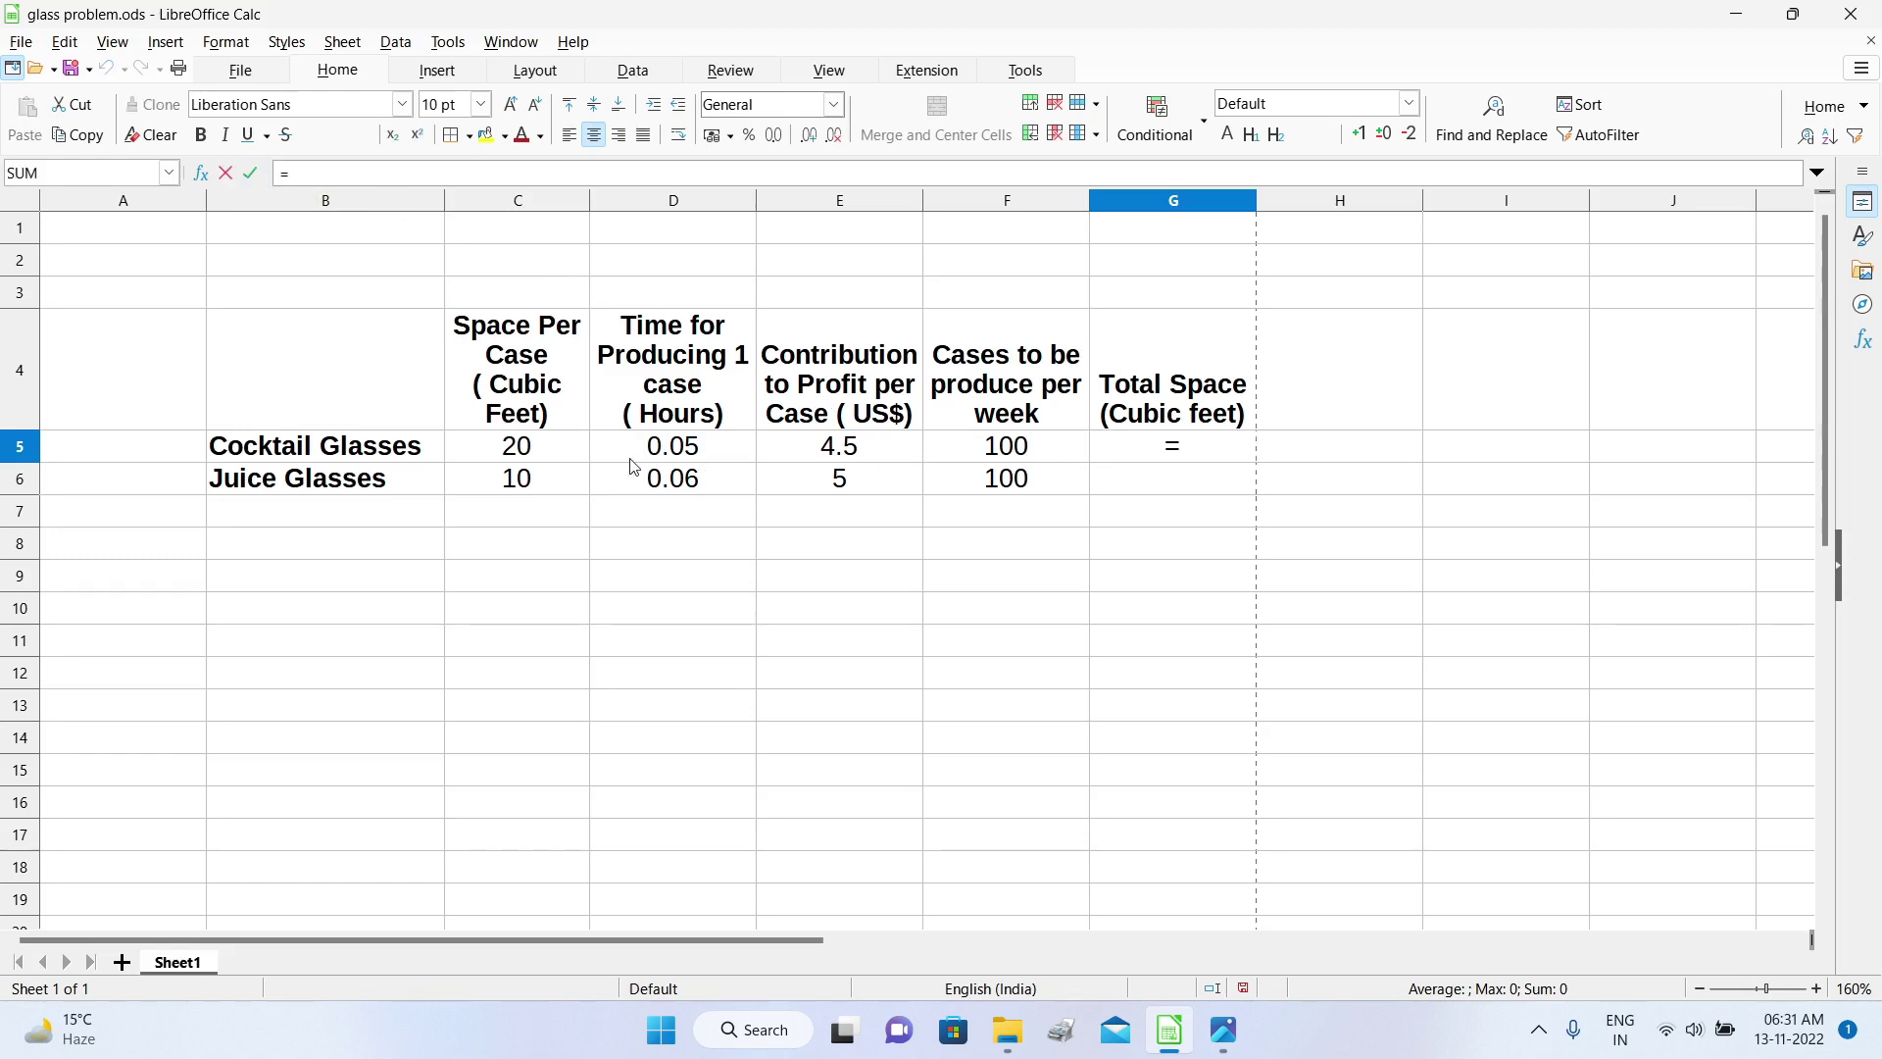
left_click(1002, 446)
left_click(327, 177)
type("*")
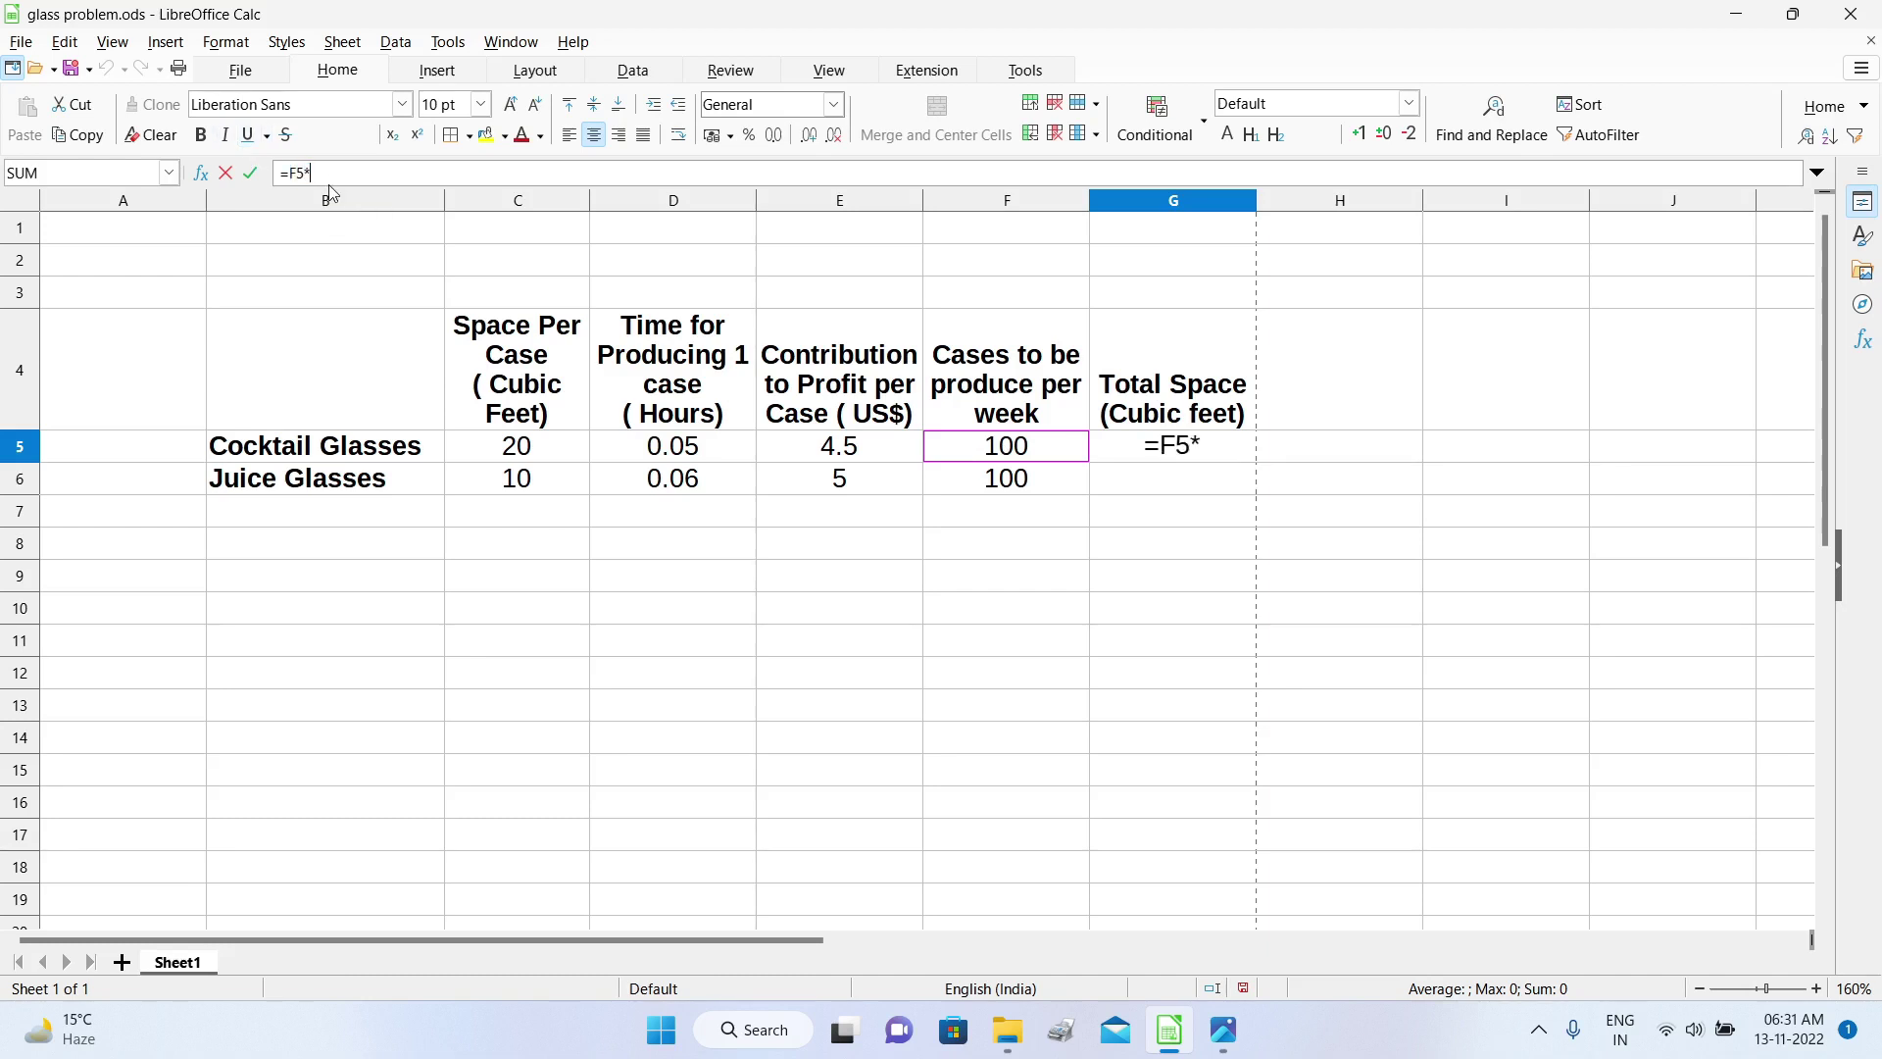
left_click(526, 453)
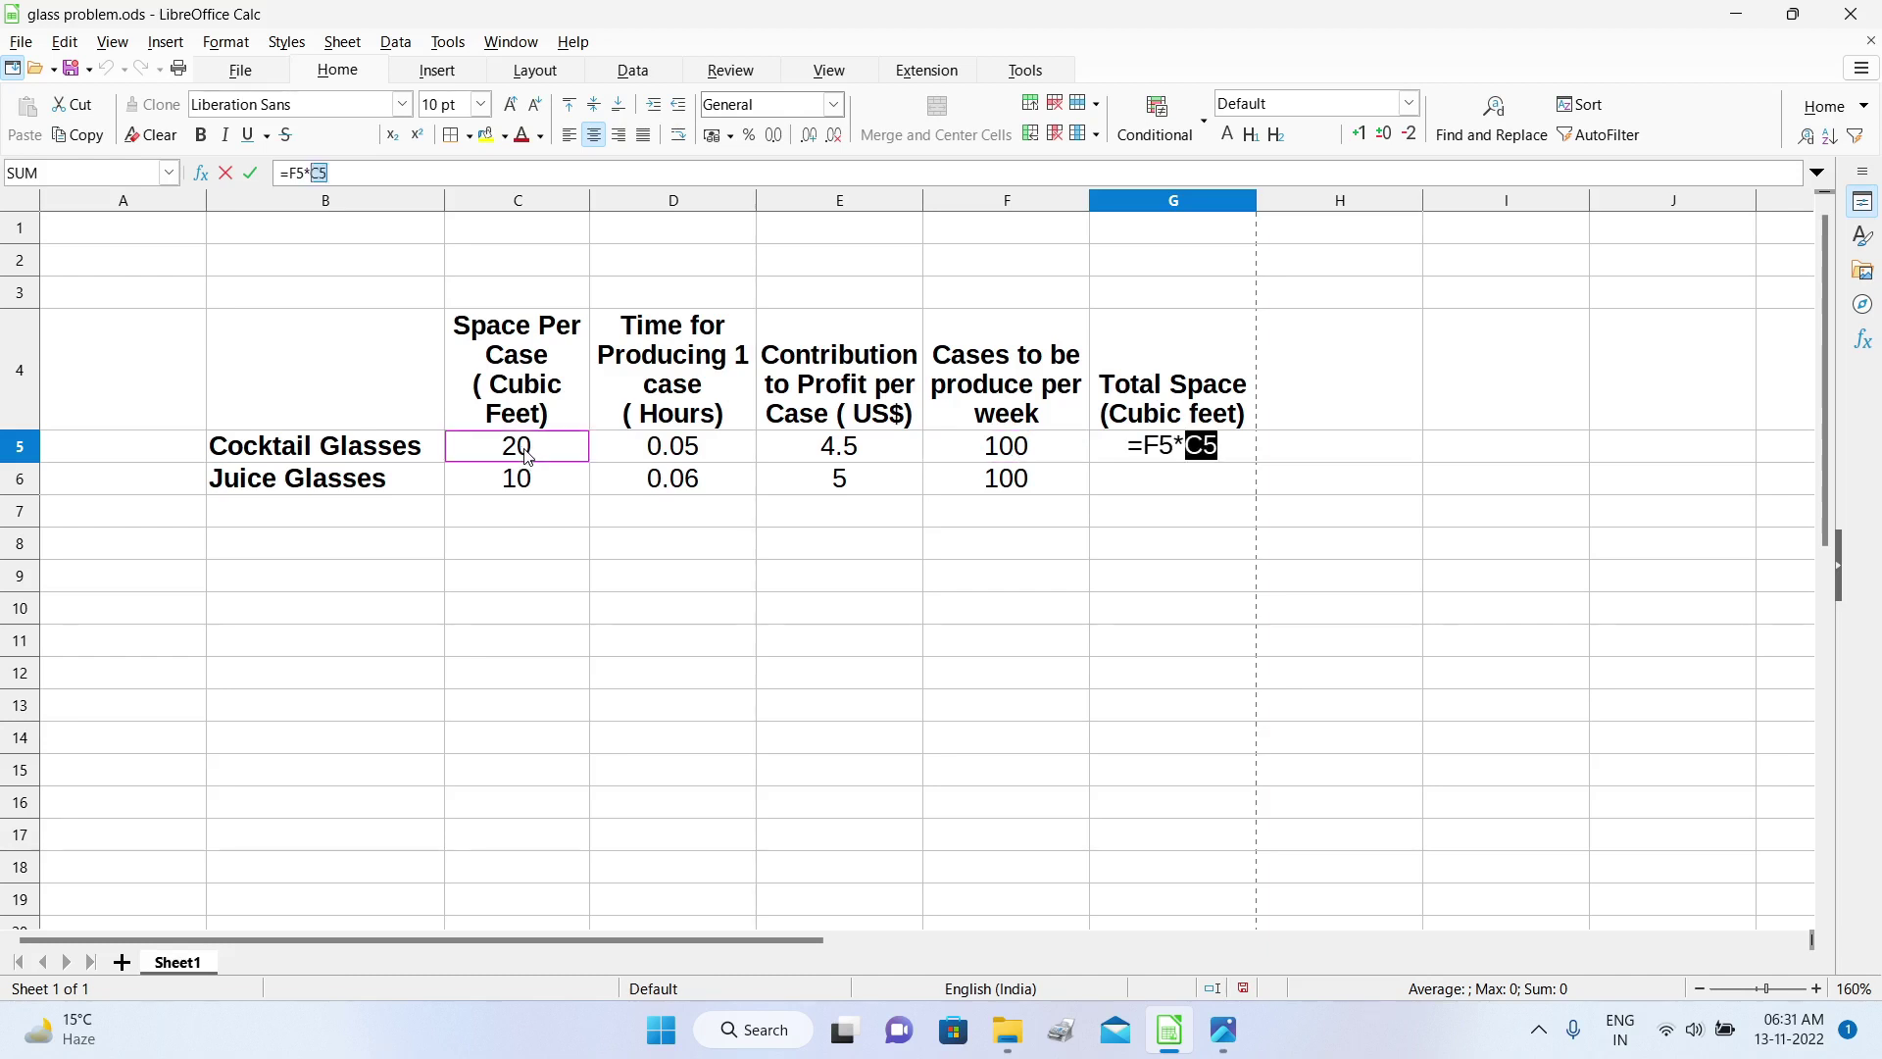
left_click(258, 182)
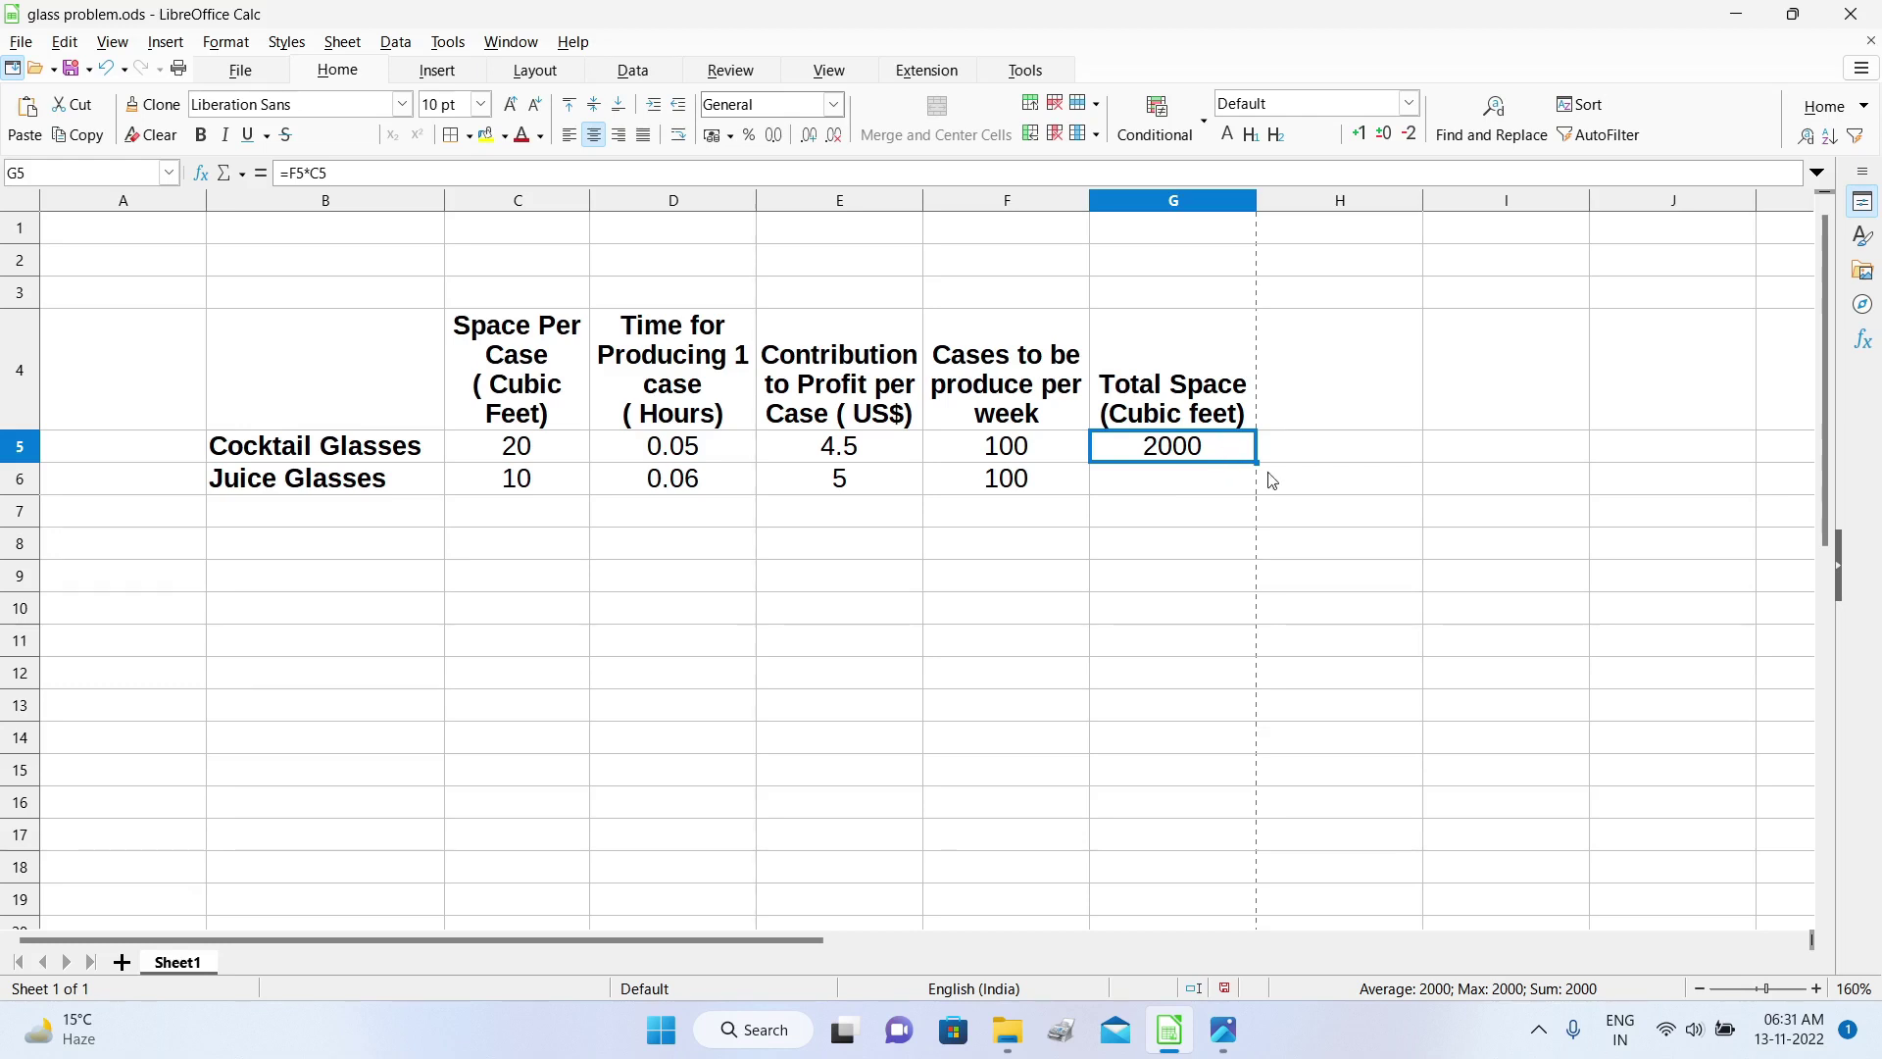
left_click_drag(1258, 465, 1252, 494)
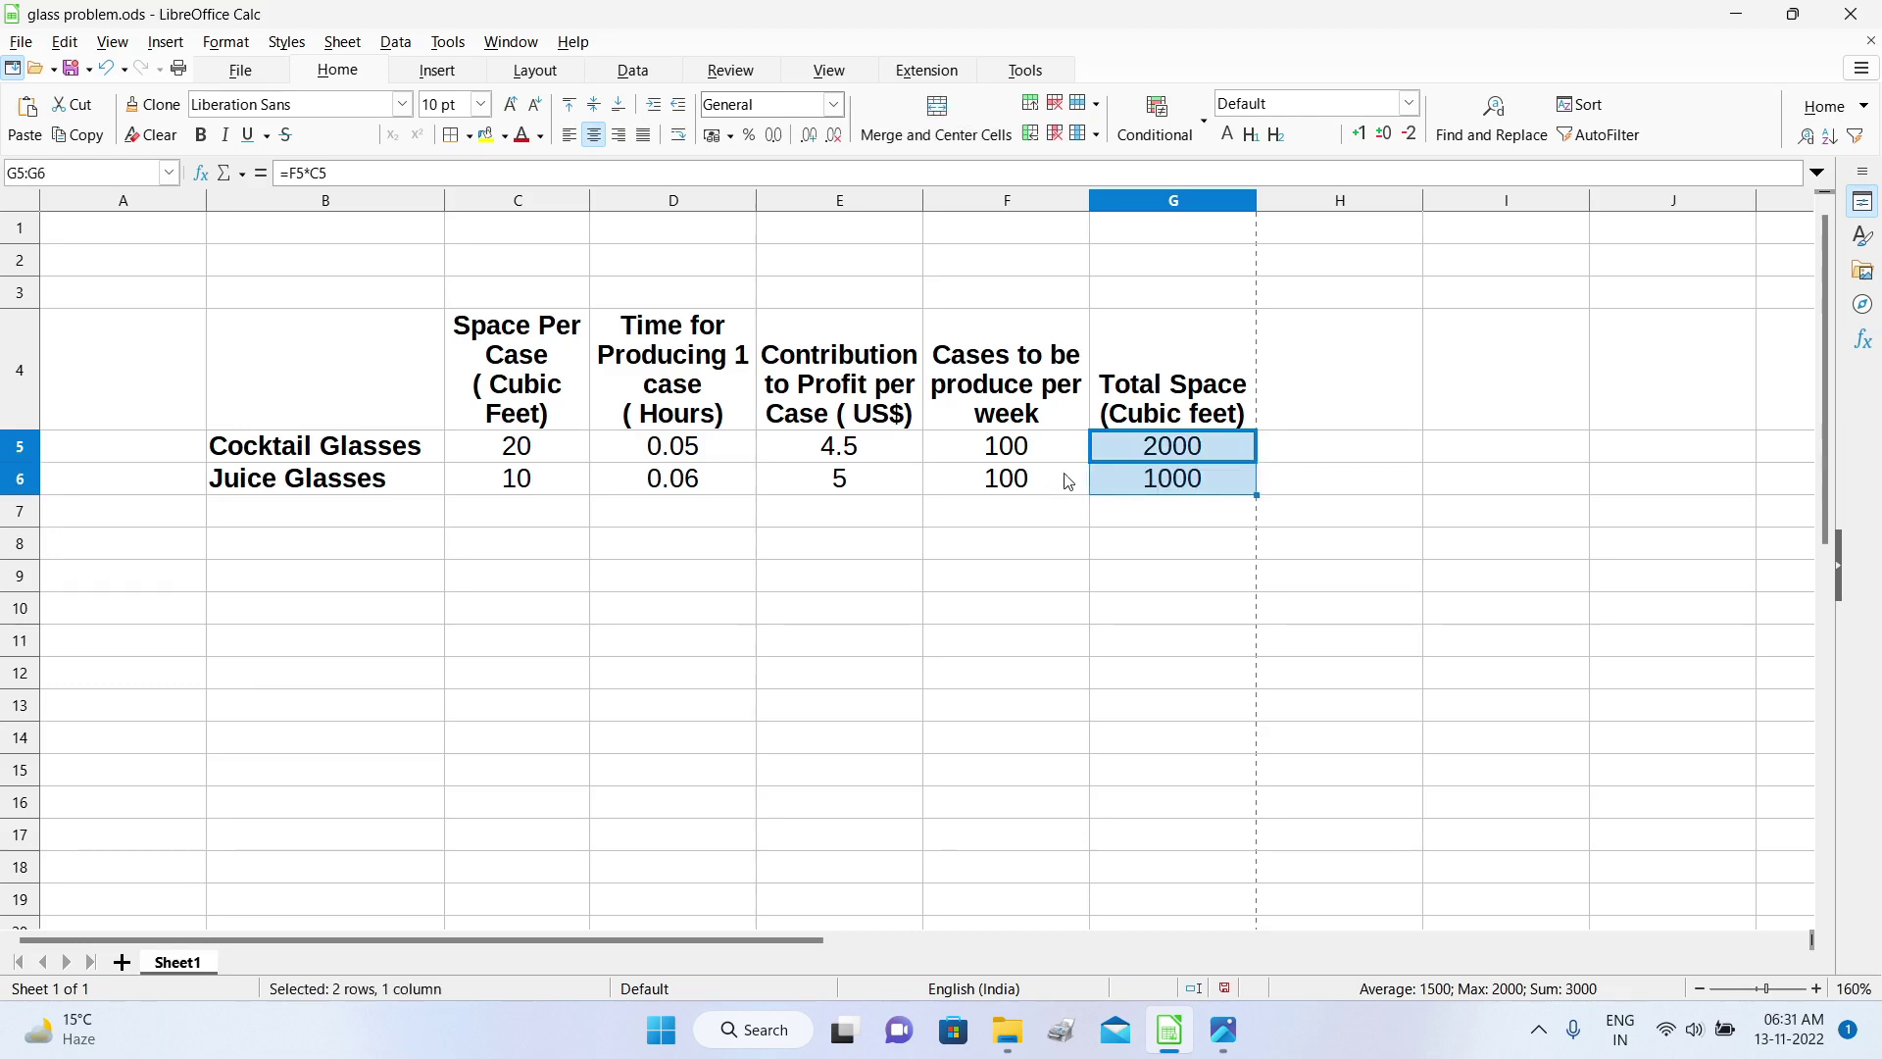
left_click(1157, 493)
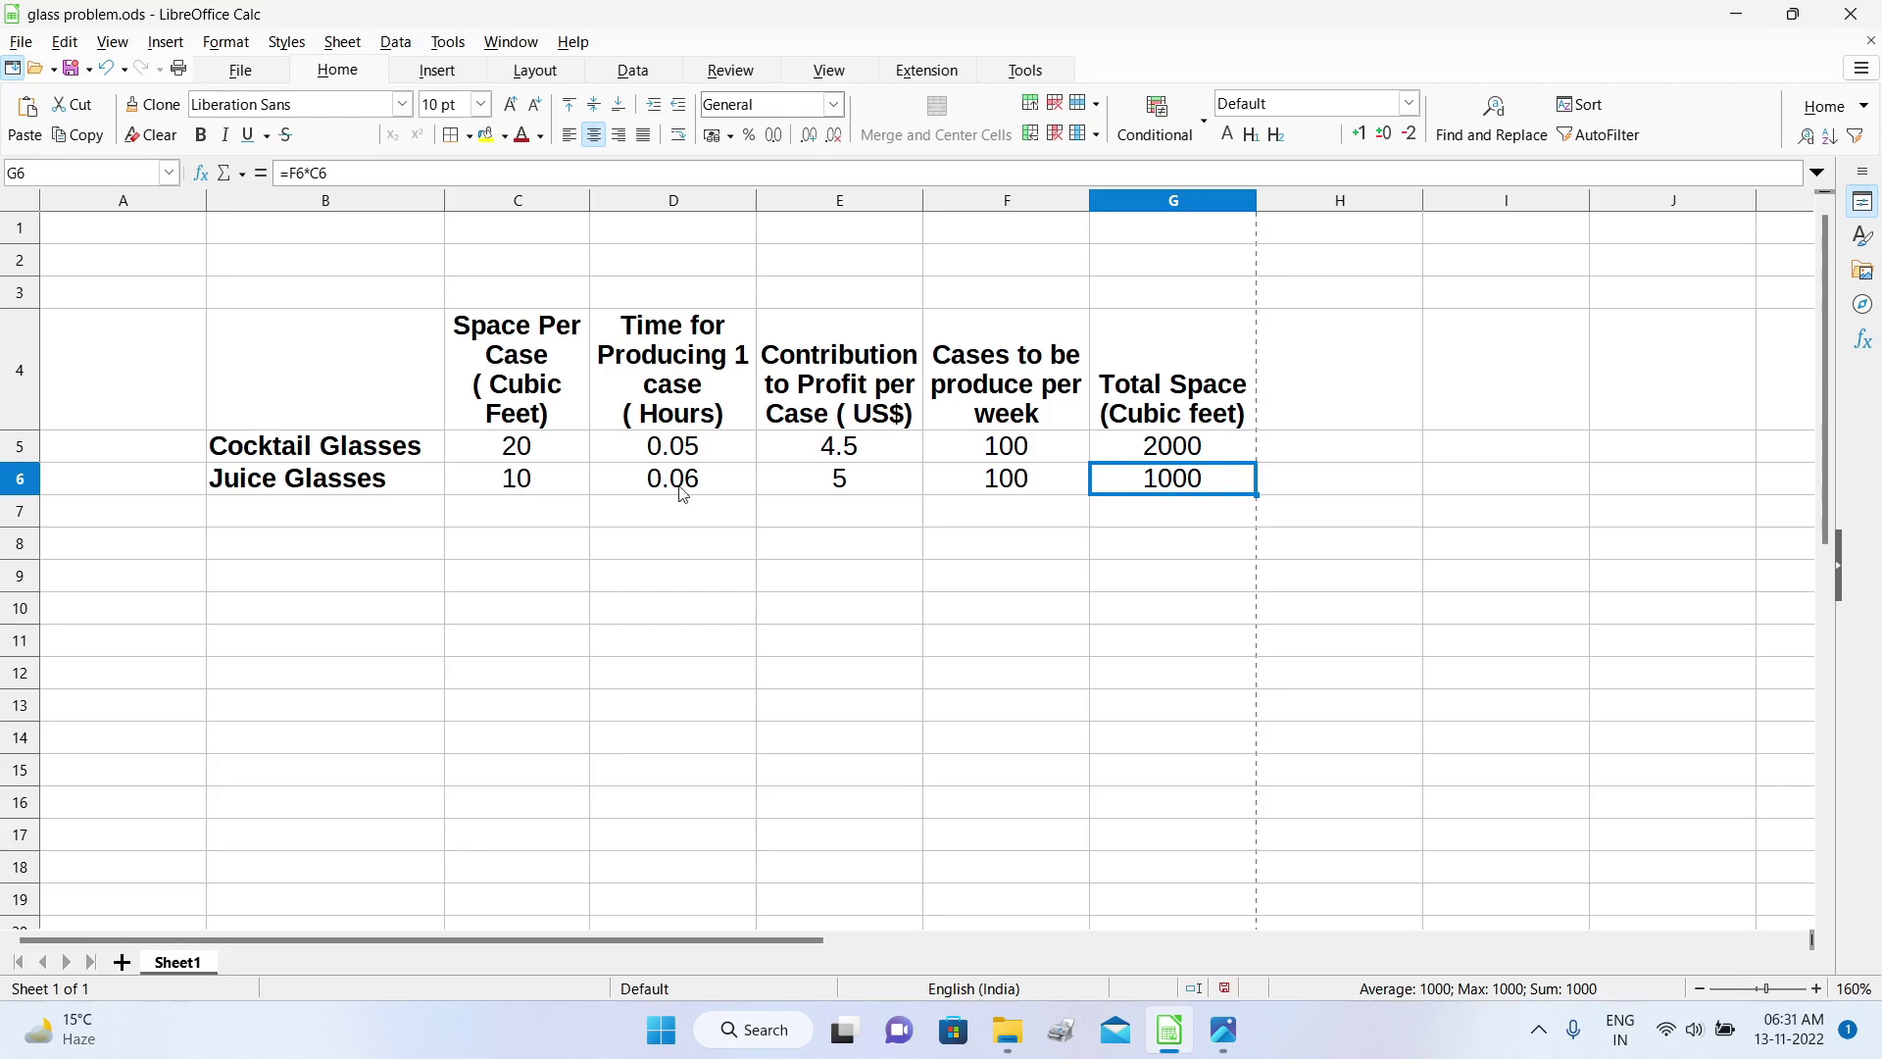
Step: Sum the total space of both glass types in G7 with =SUM(G5:G6)
left_click(1176, 521)
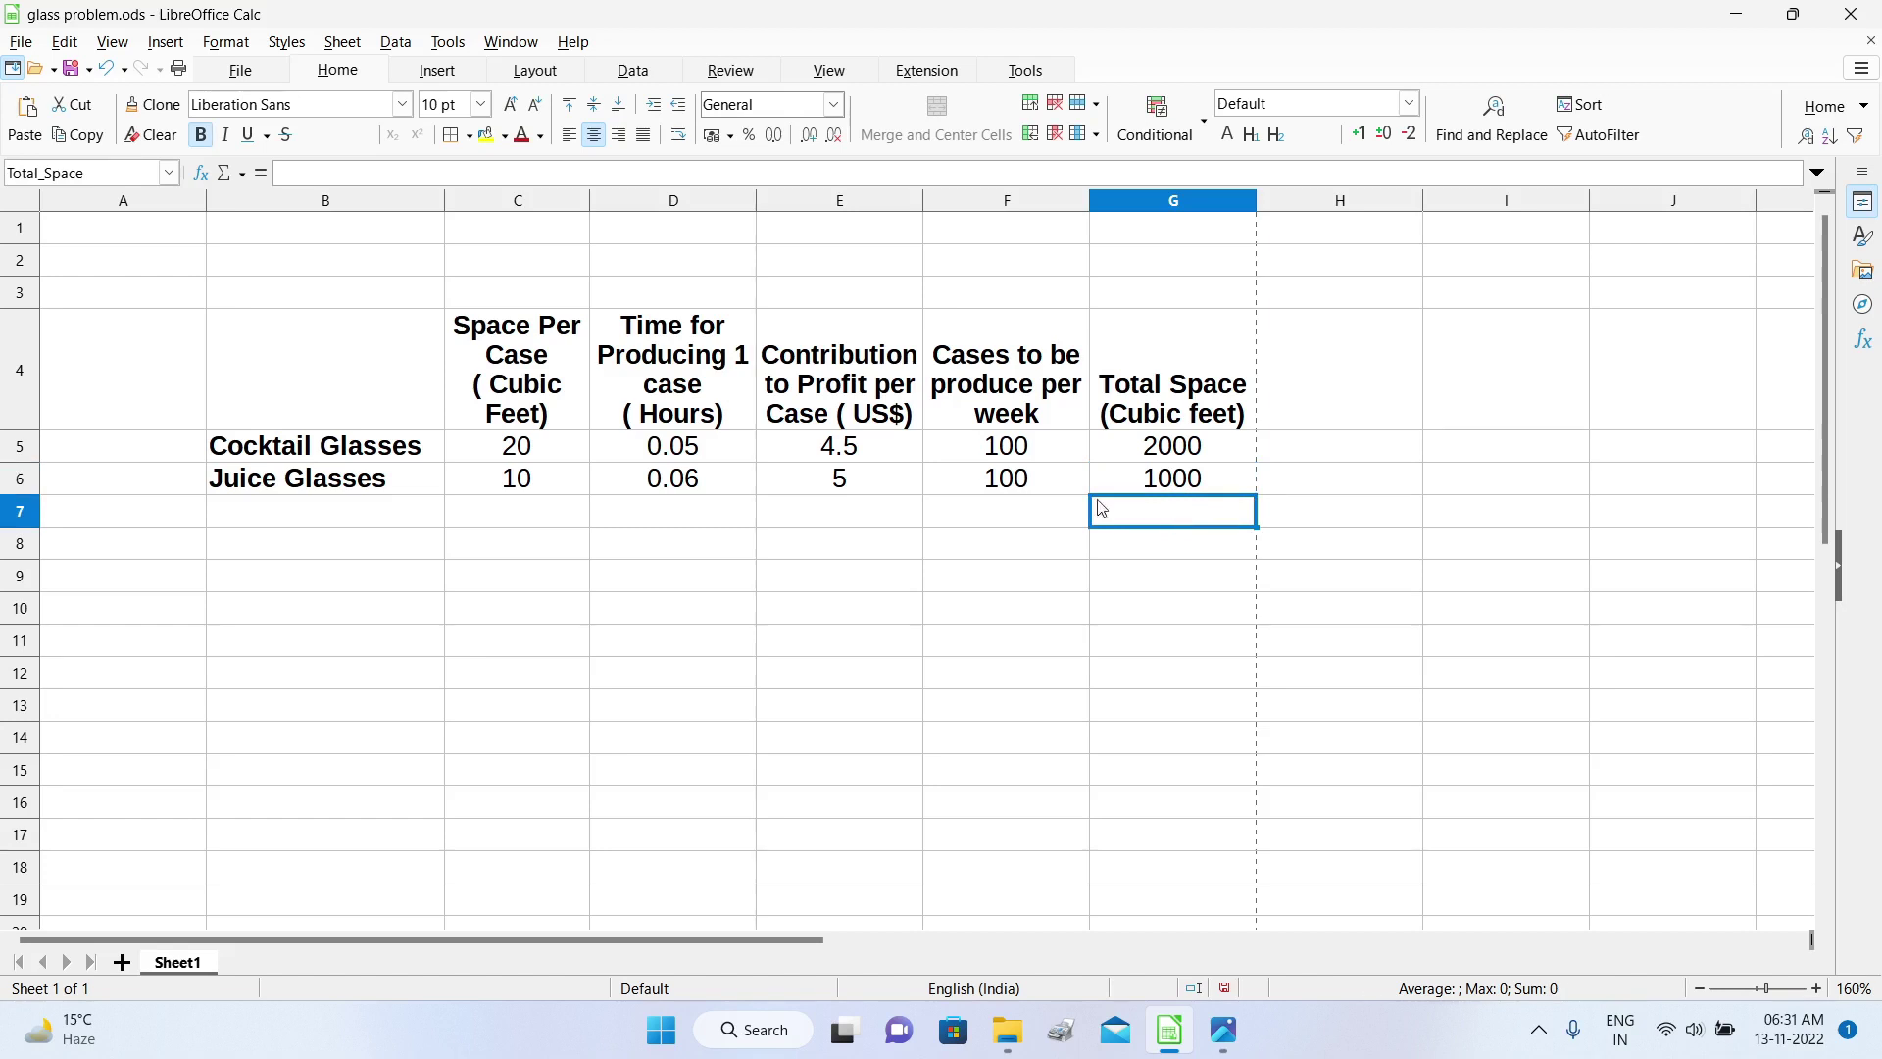
left_click(241, 173)
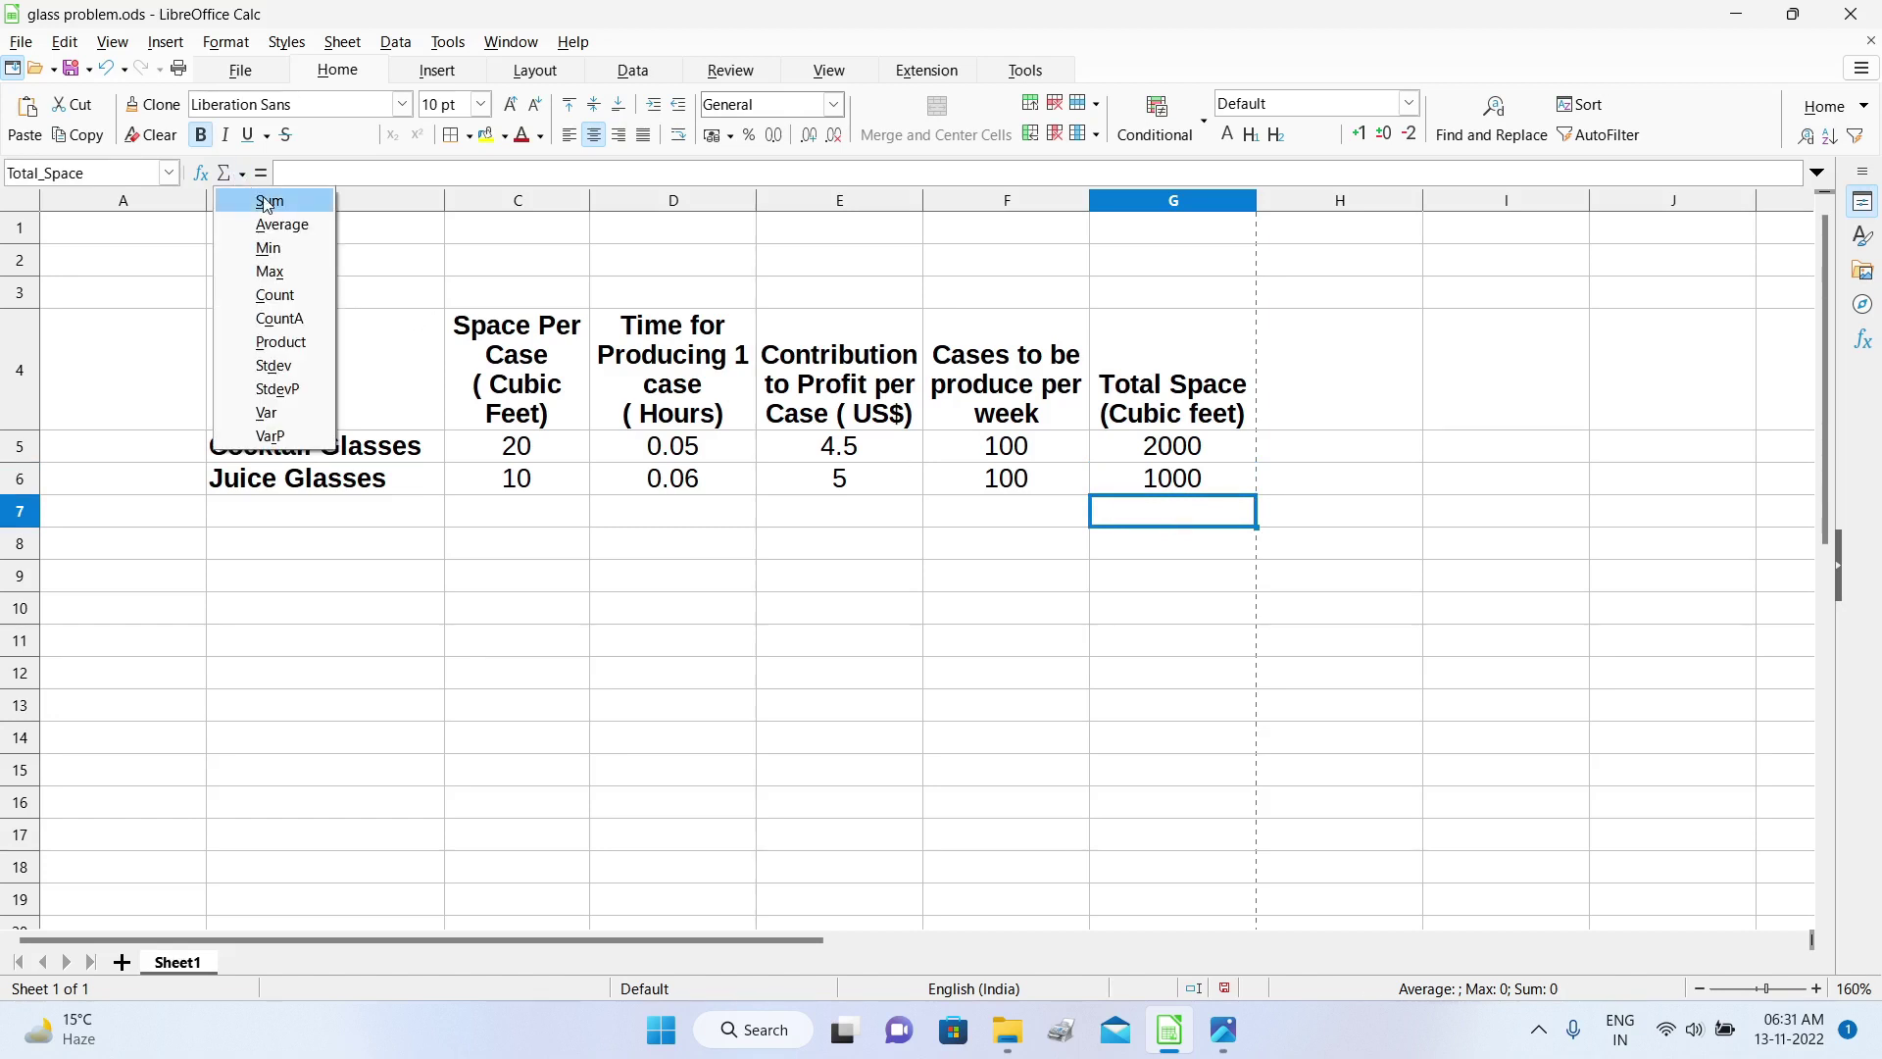
left_click(267, 201)
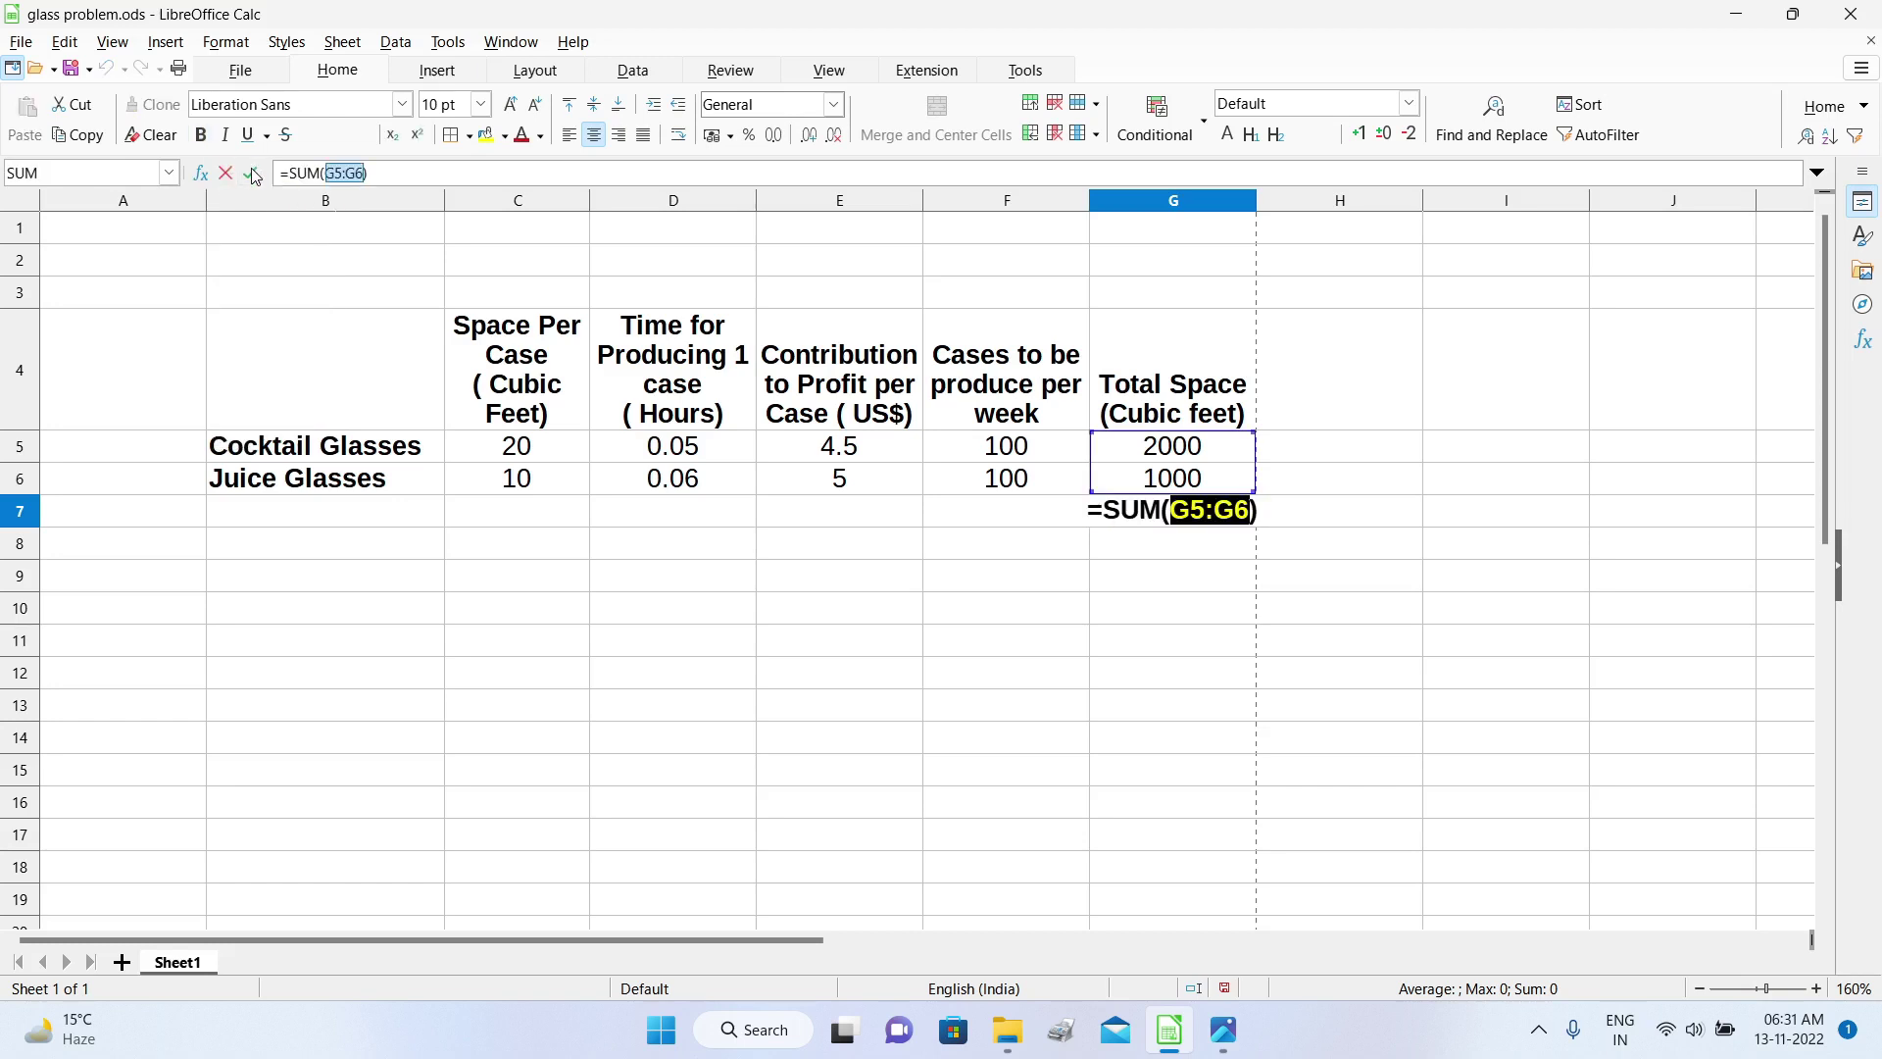
left_click(253, 174)
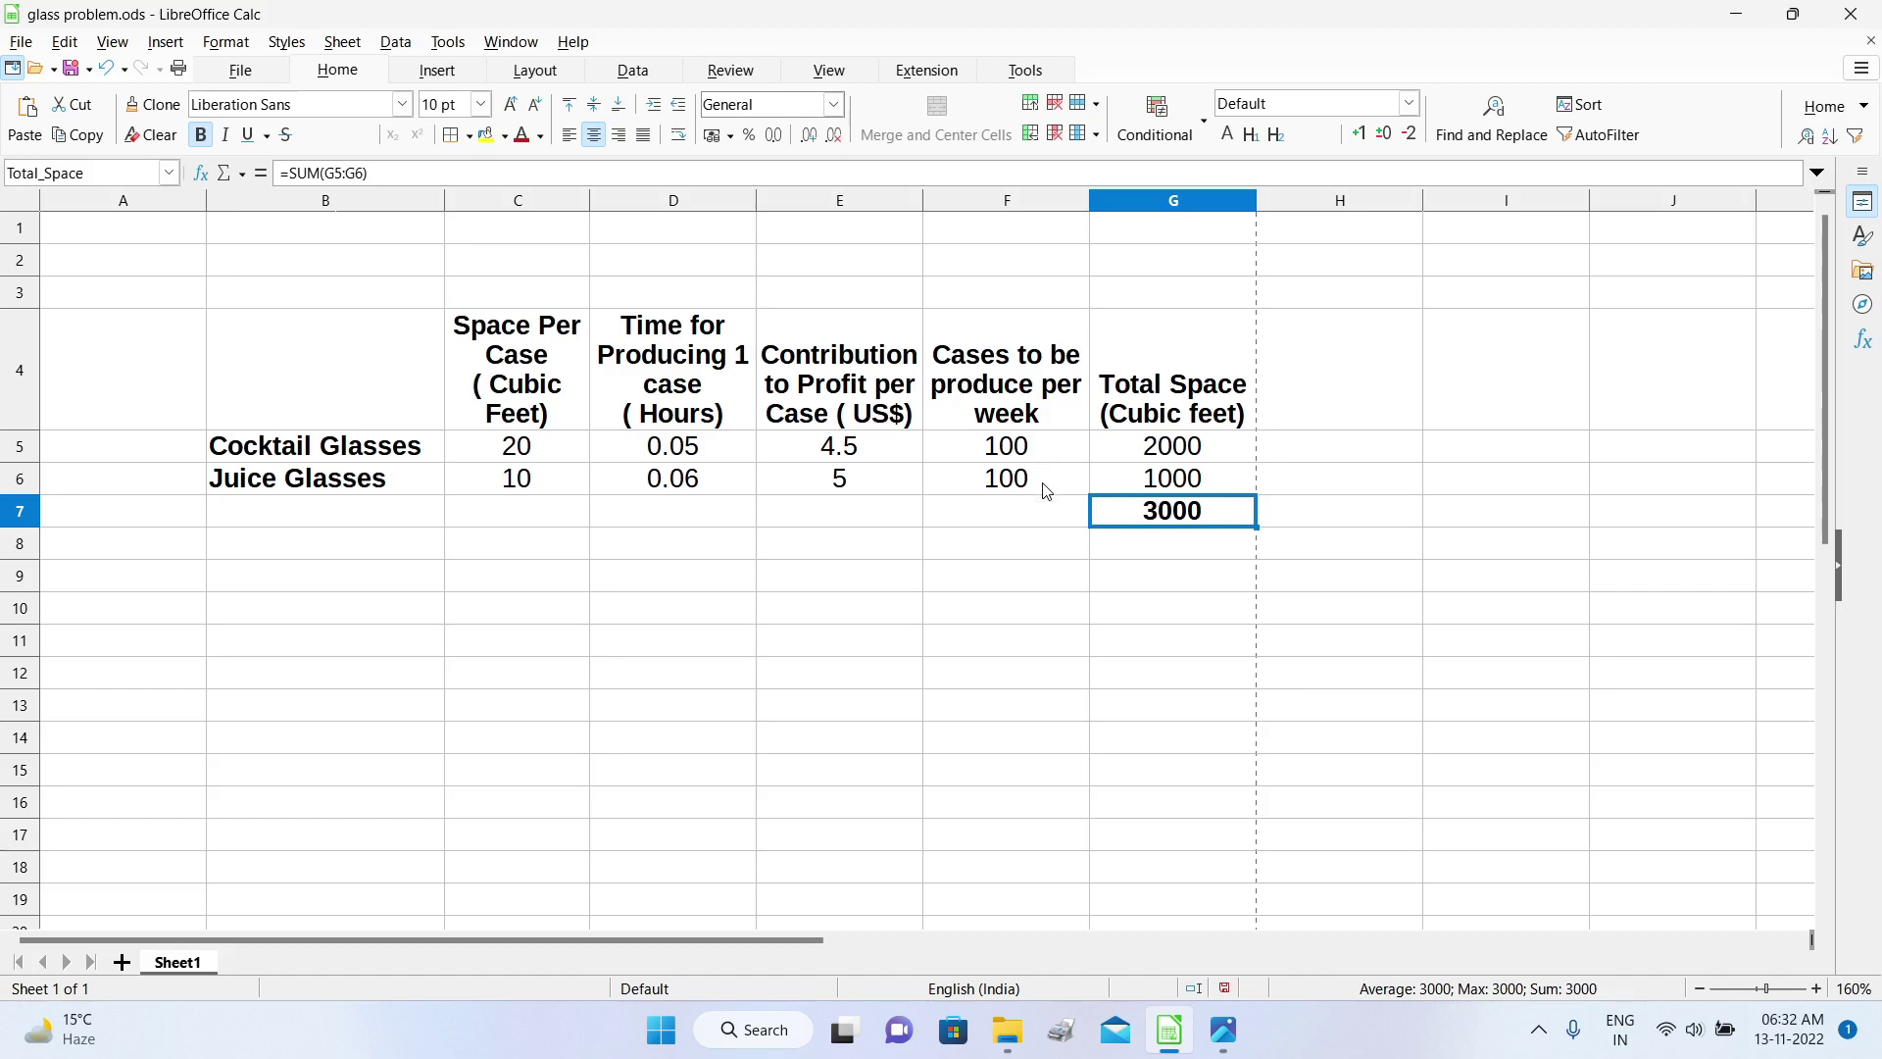
Step: Enter the header "Total Time ( Hours)" in cell H4
left_click(1357, 401)
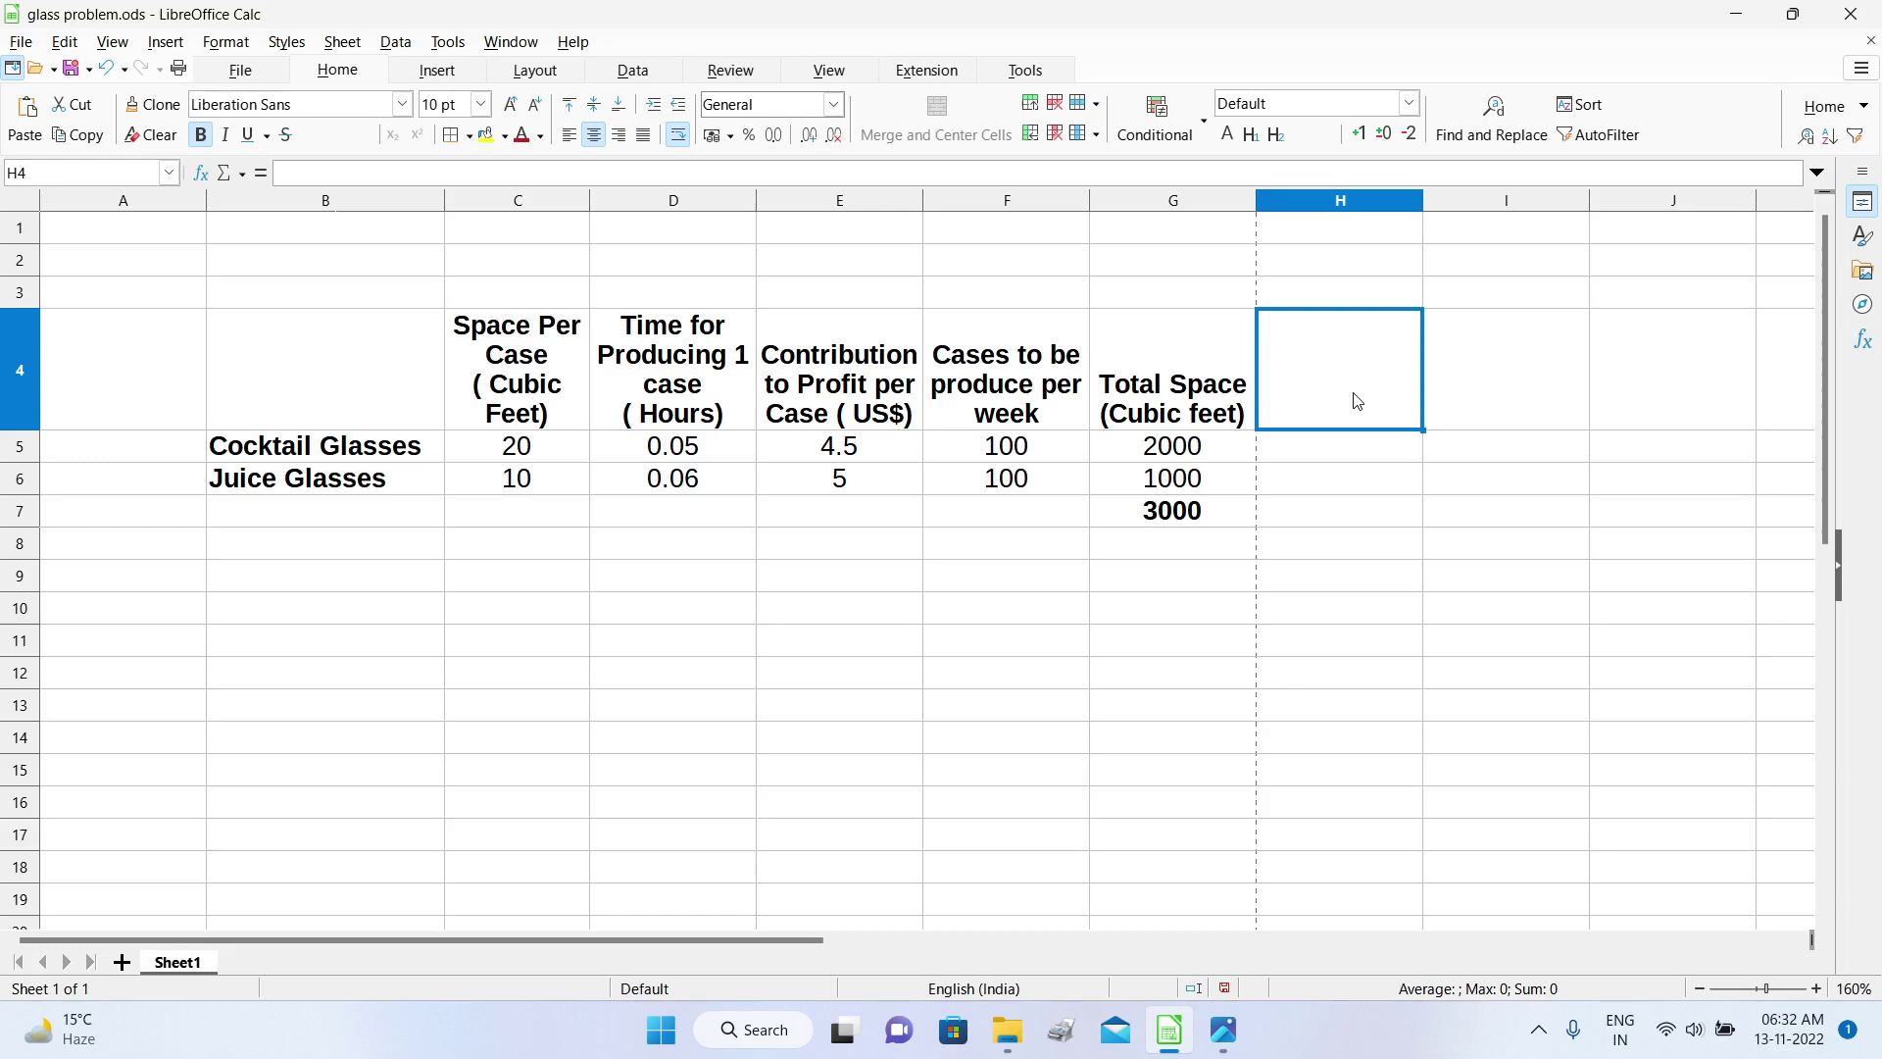
type("To")
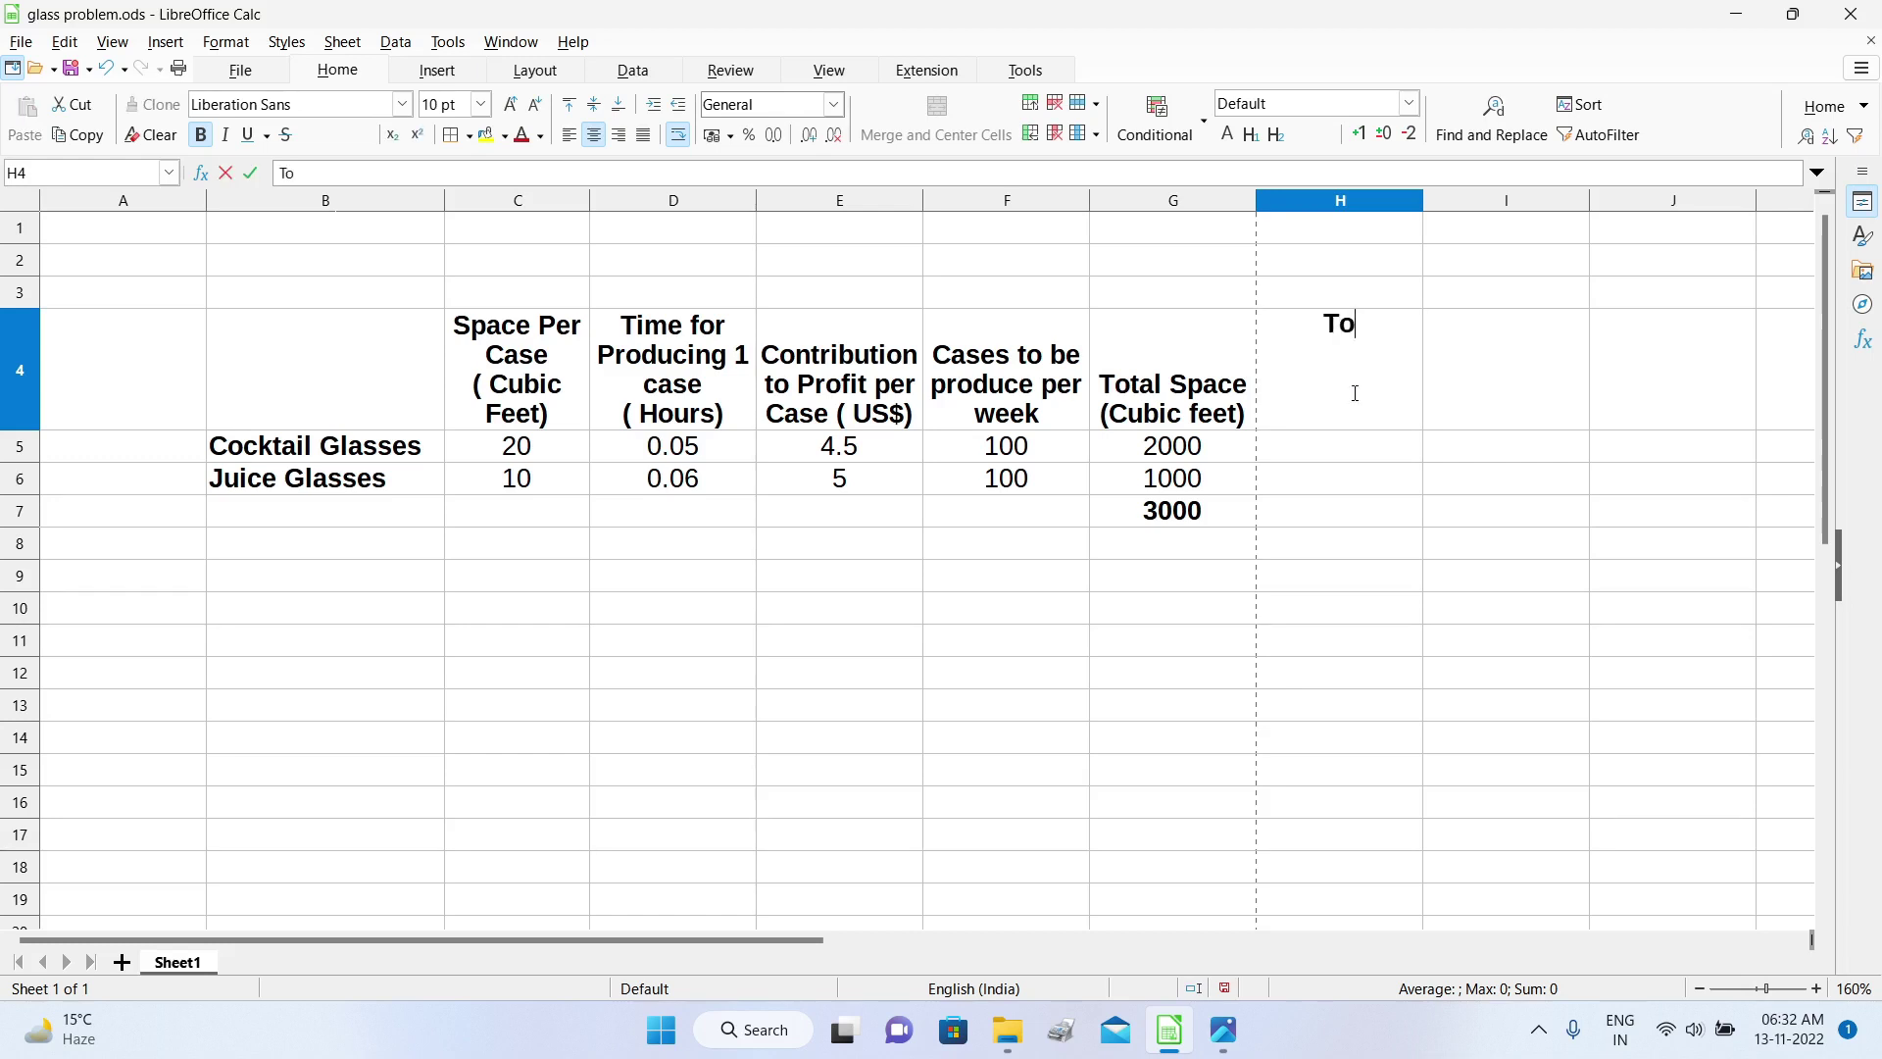
key("Escape")
type("Total Time ( ")
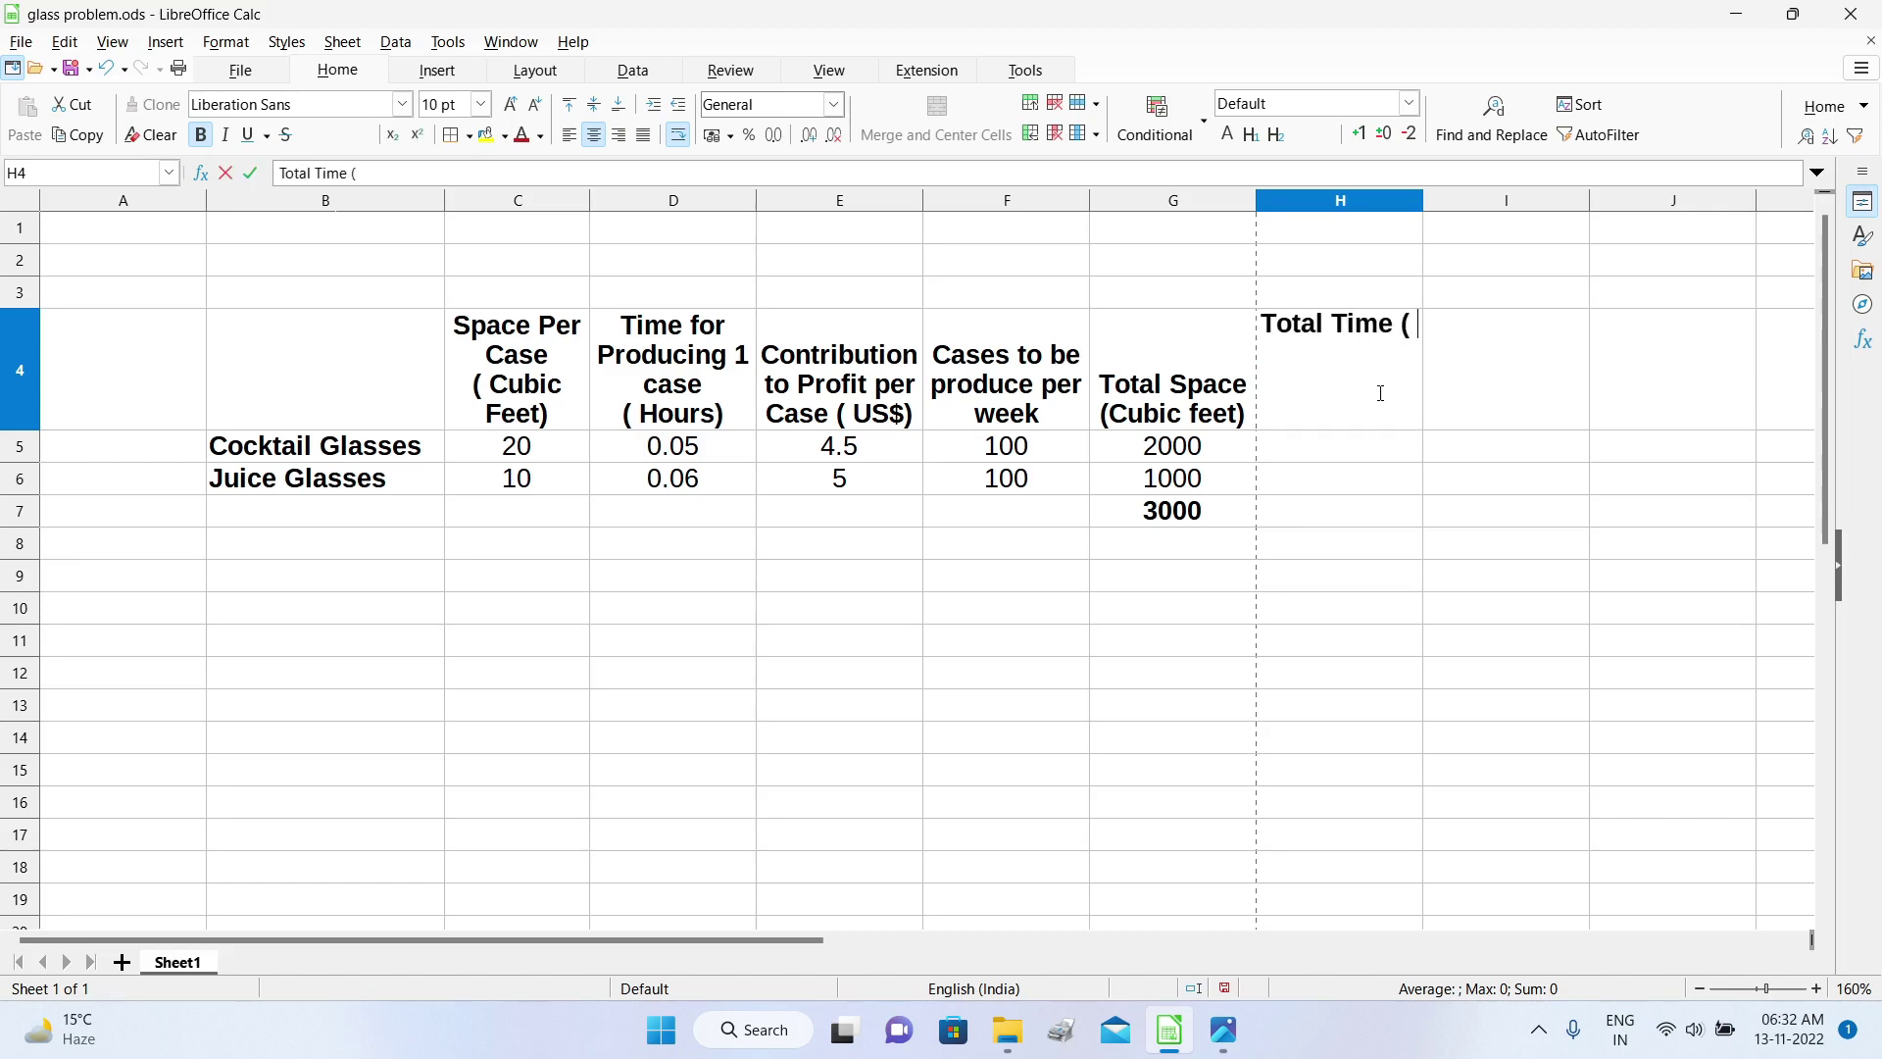
type("Hours)")
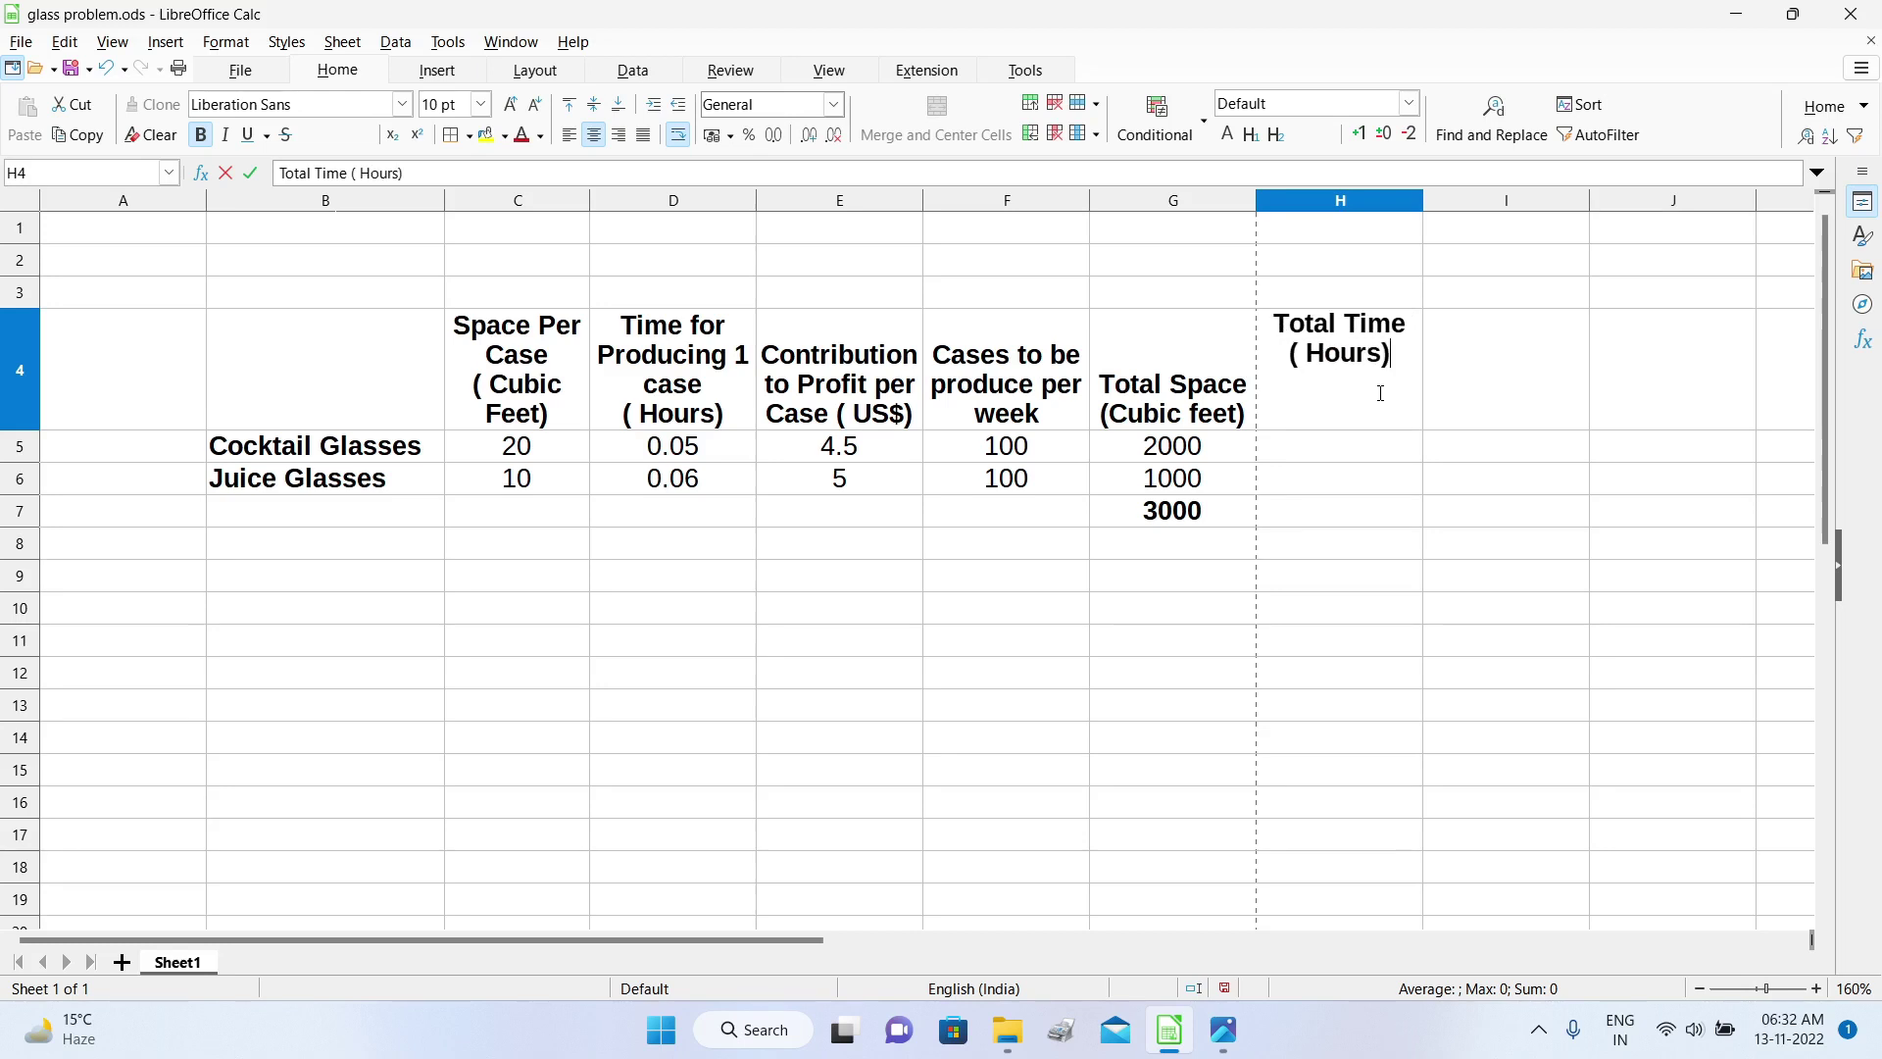
key("Return")
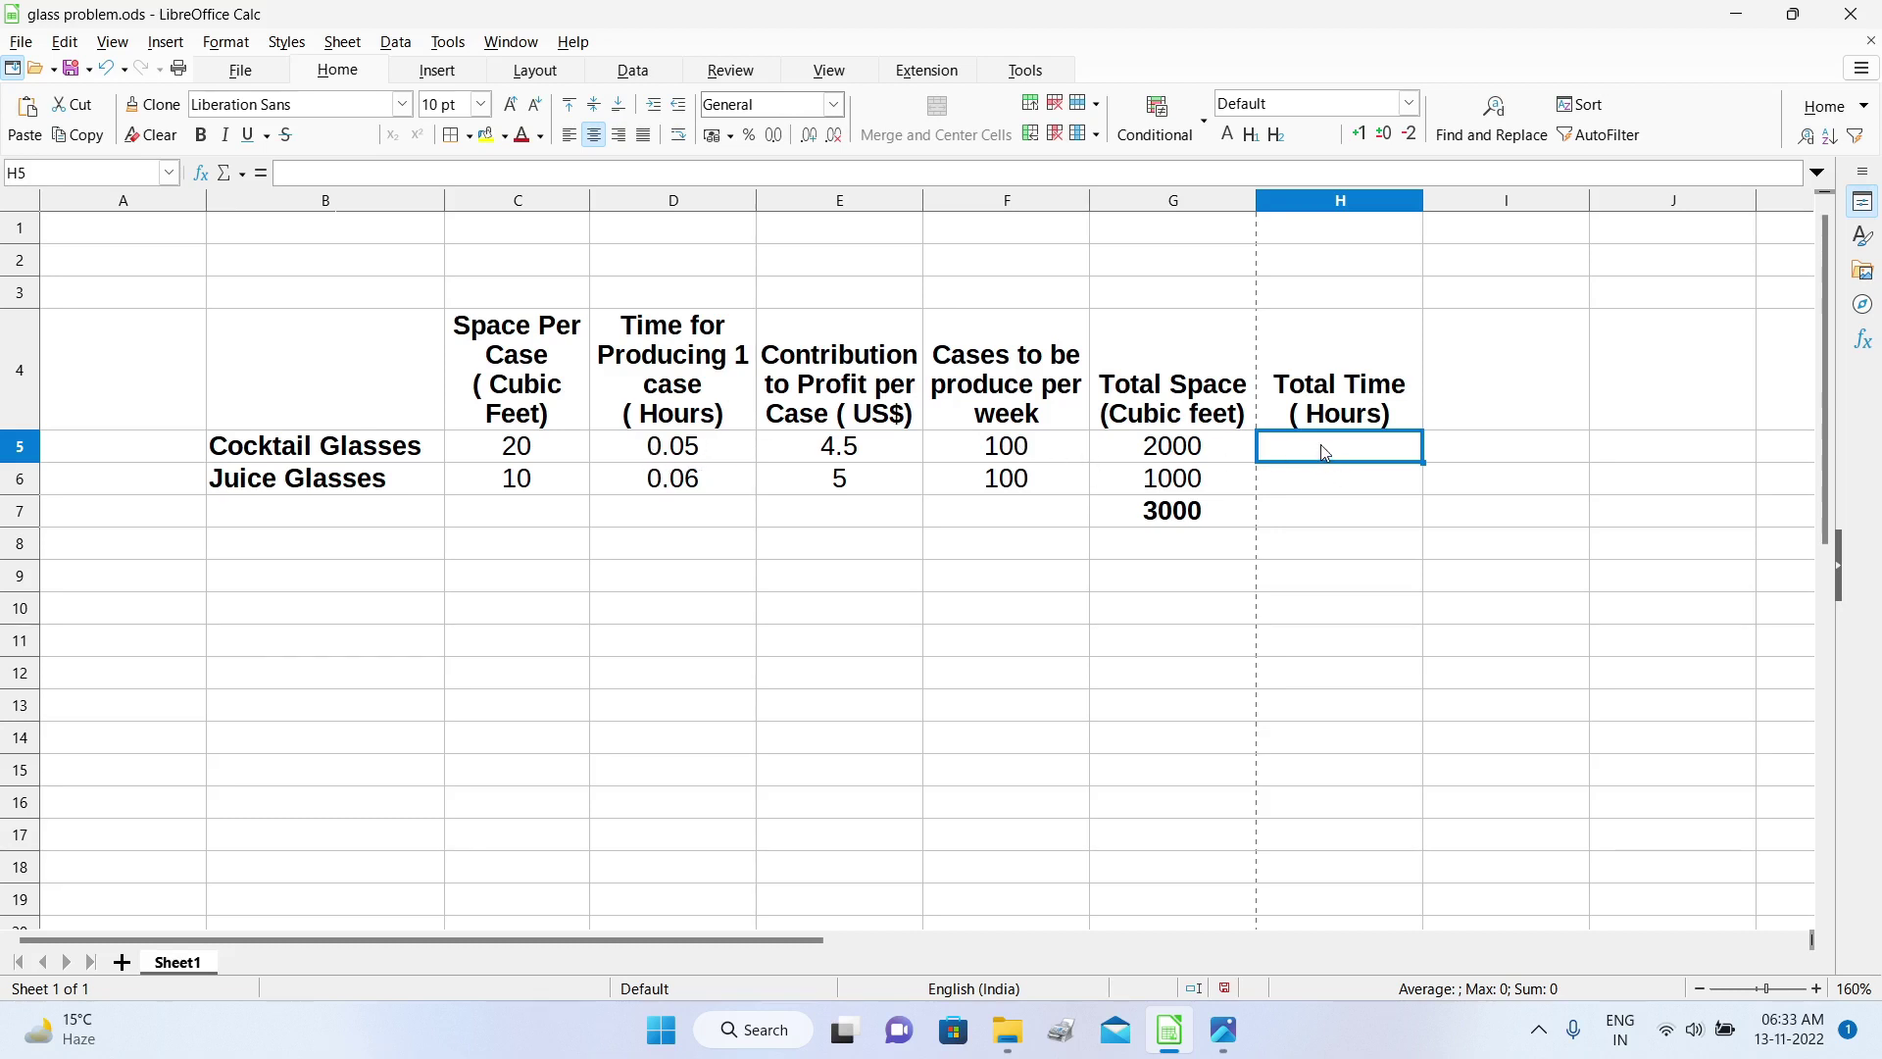
Step: Calculate total time for Cocktail Glasses in H5 with =F5*D5 and fill the formula down to H6 for Juice Glasses
left_click(260, 175)
left_click(1017, 449)
left_click(357, 179)
type("*")
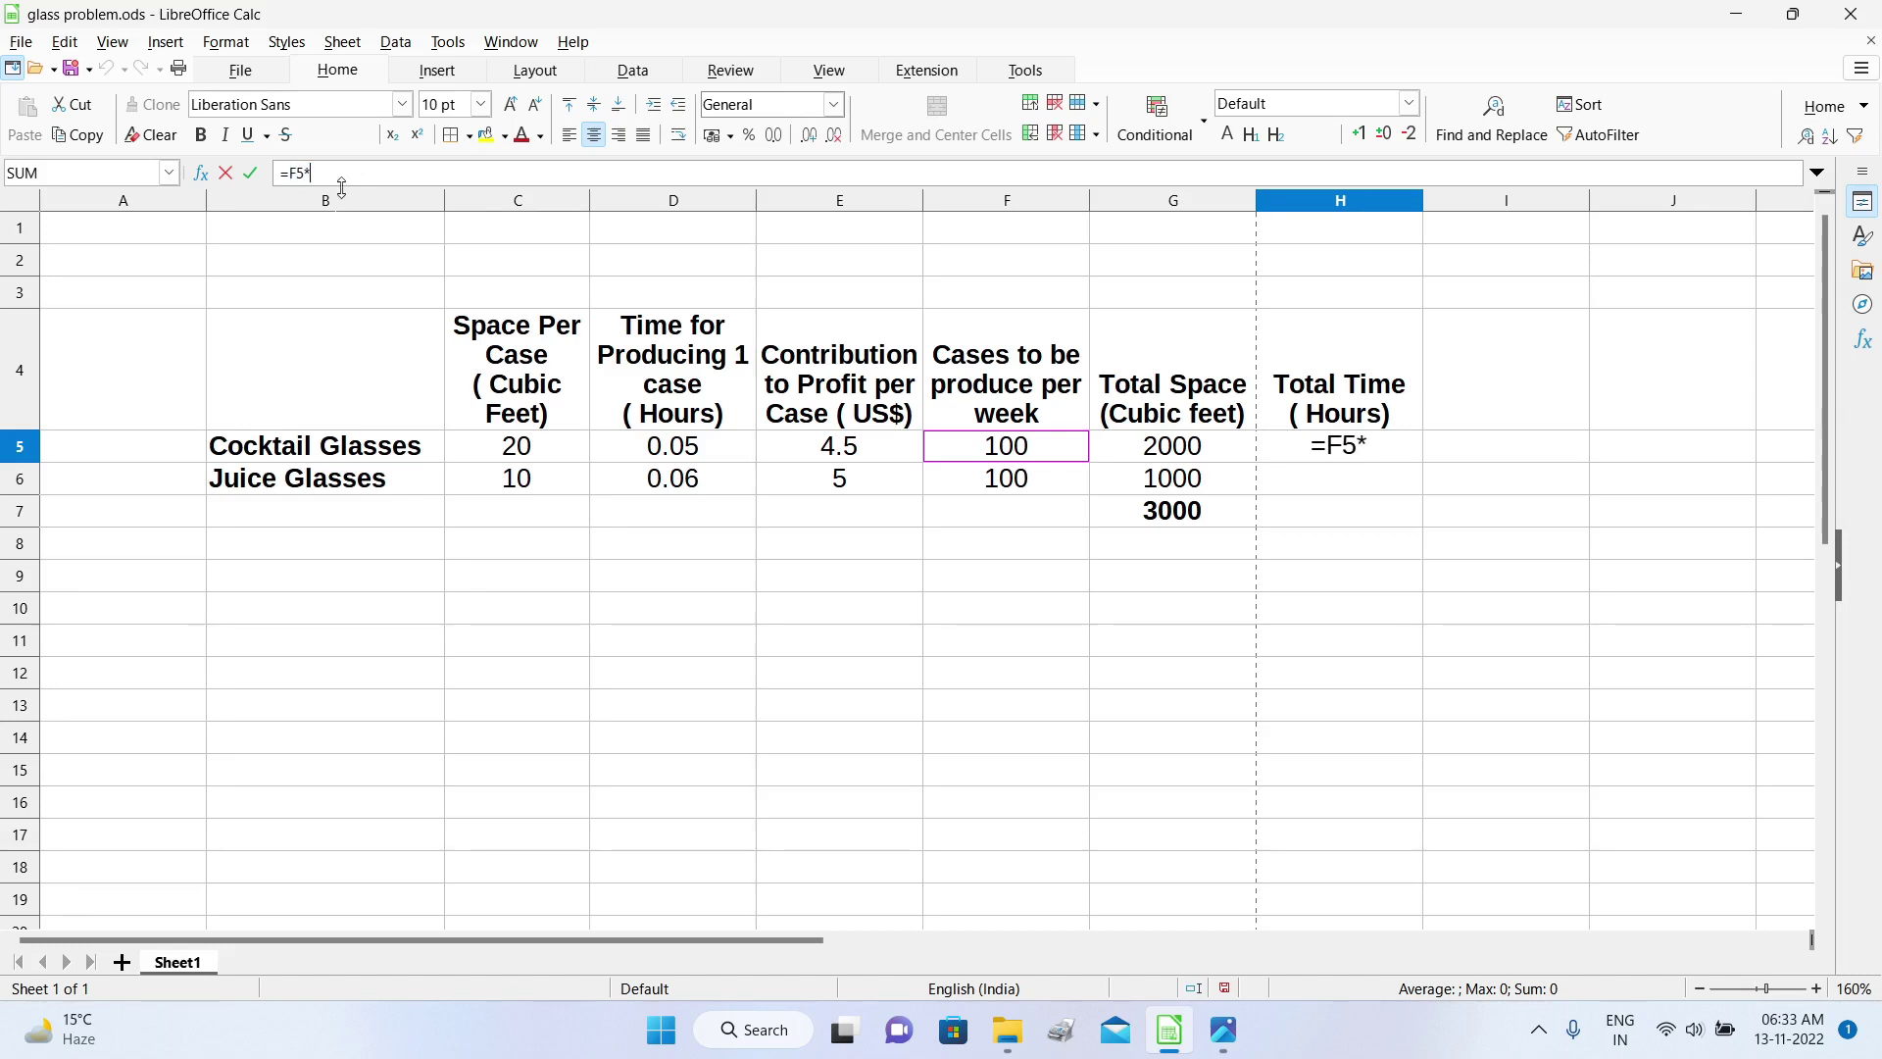
left_click(667, 449)
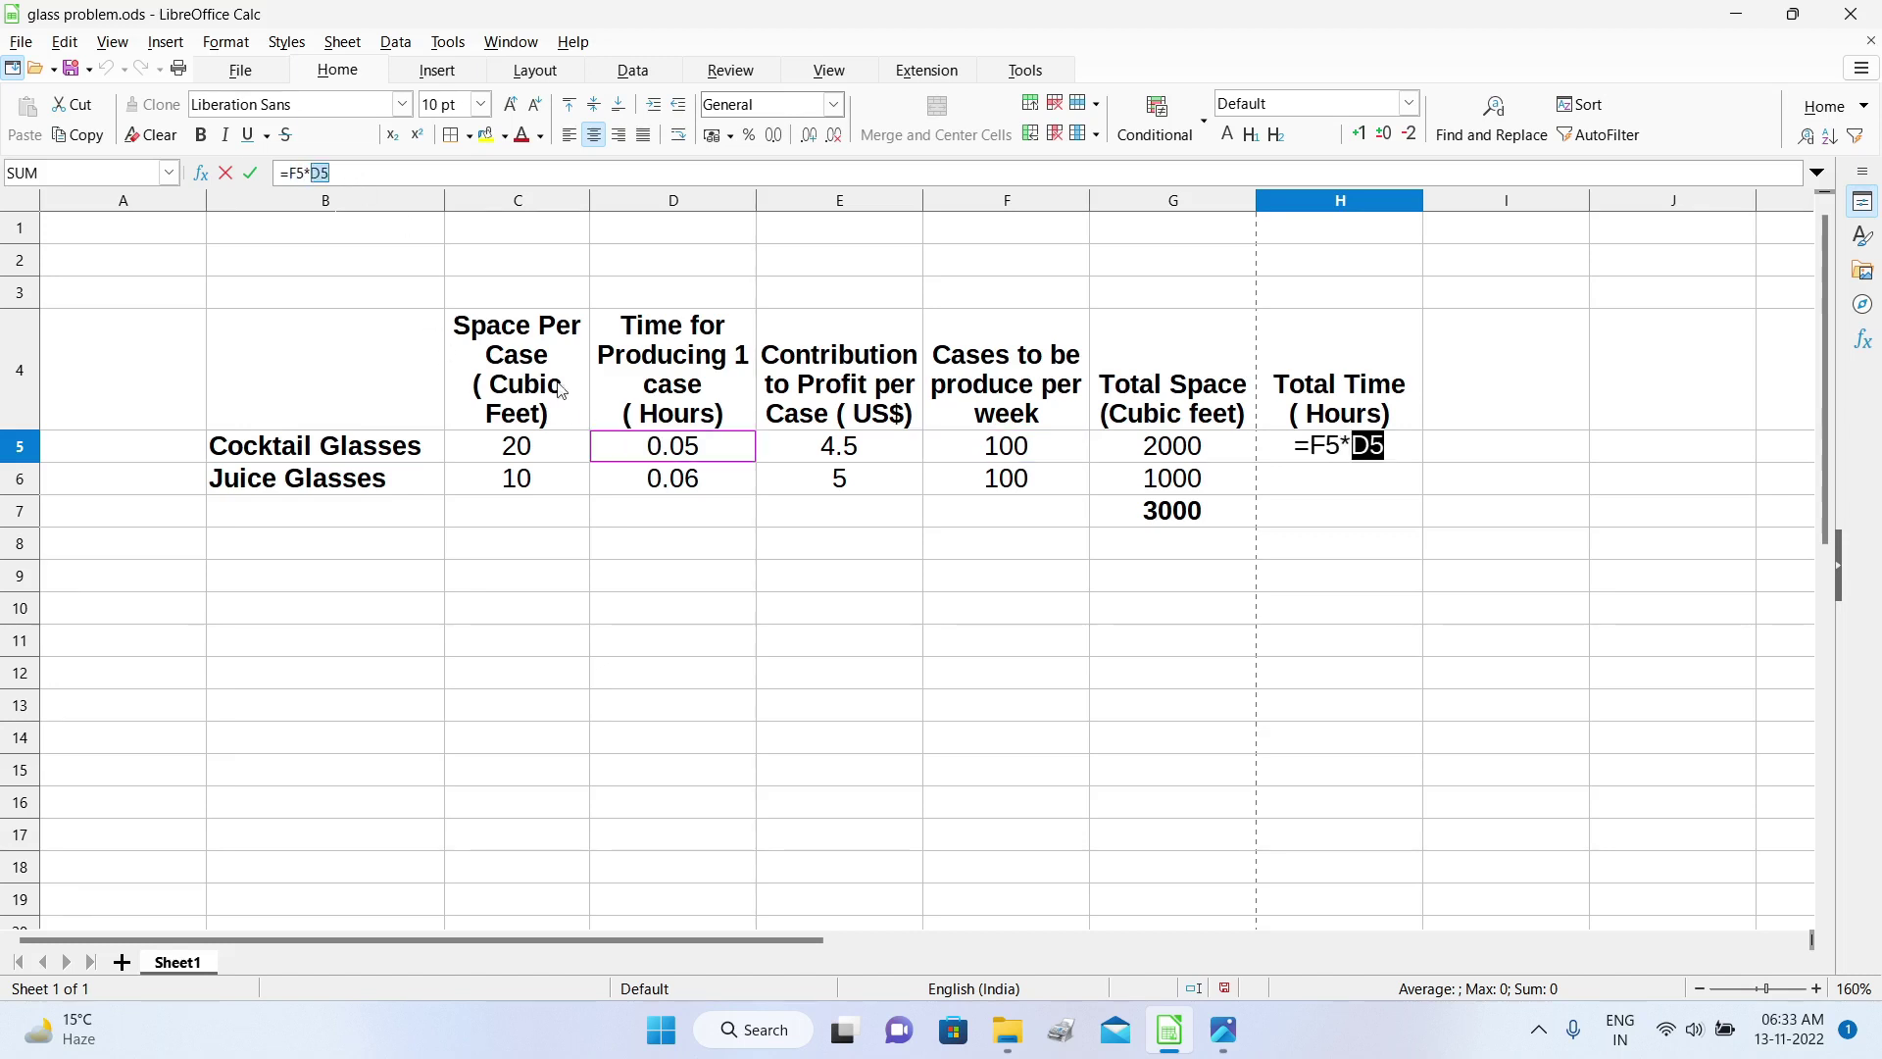
left_click(250, 174)
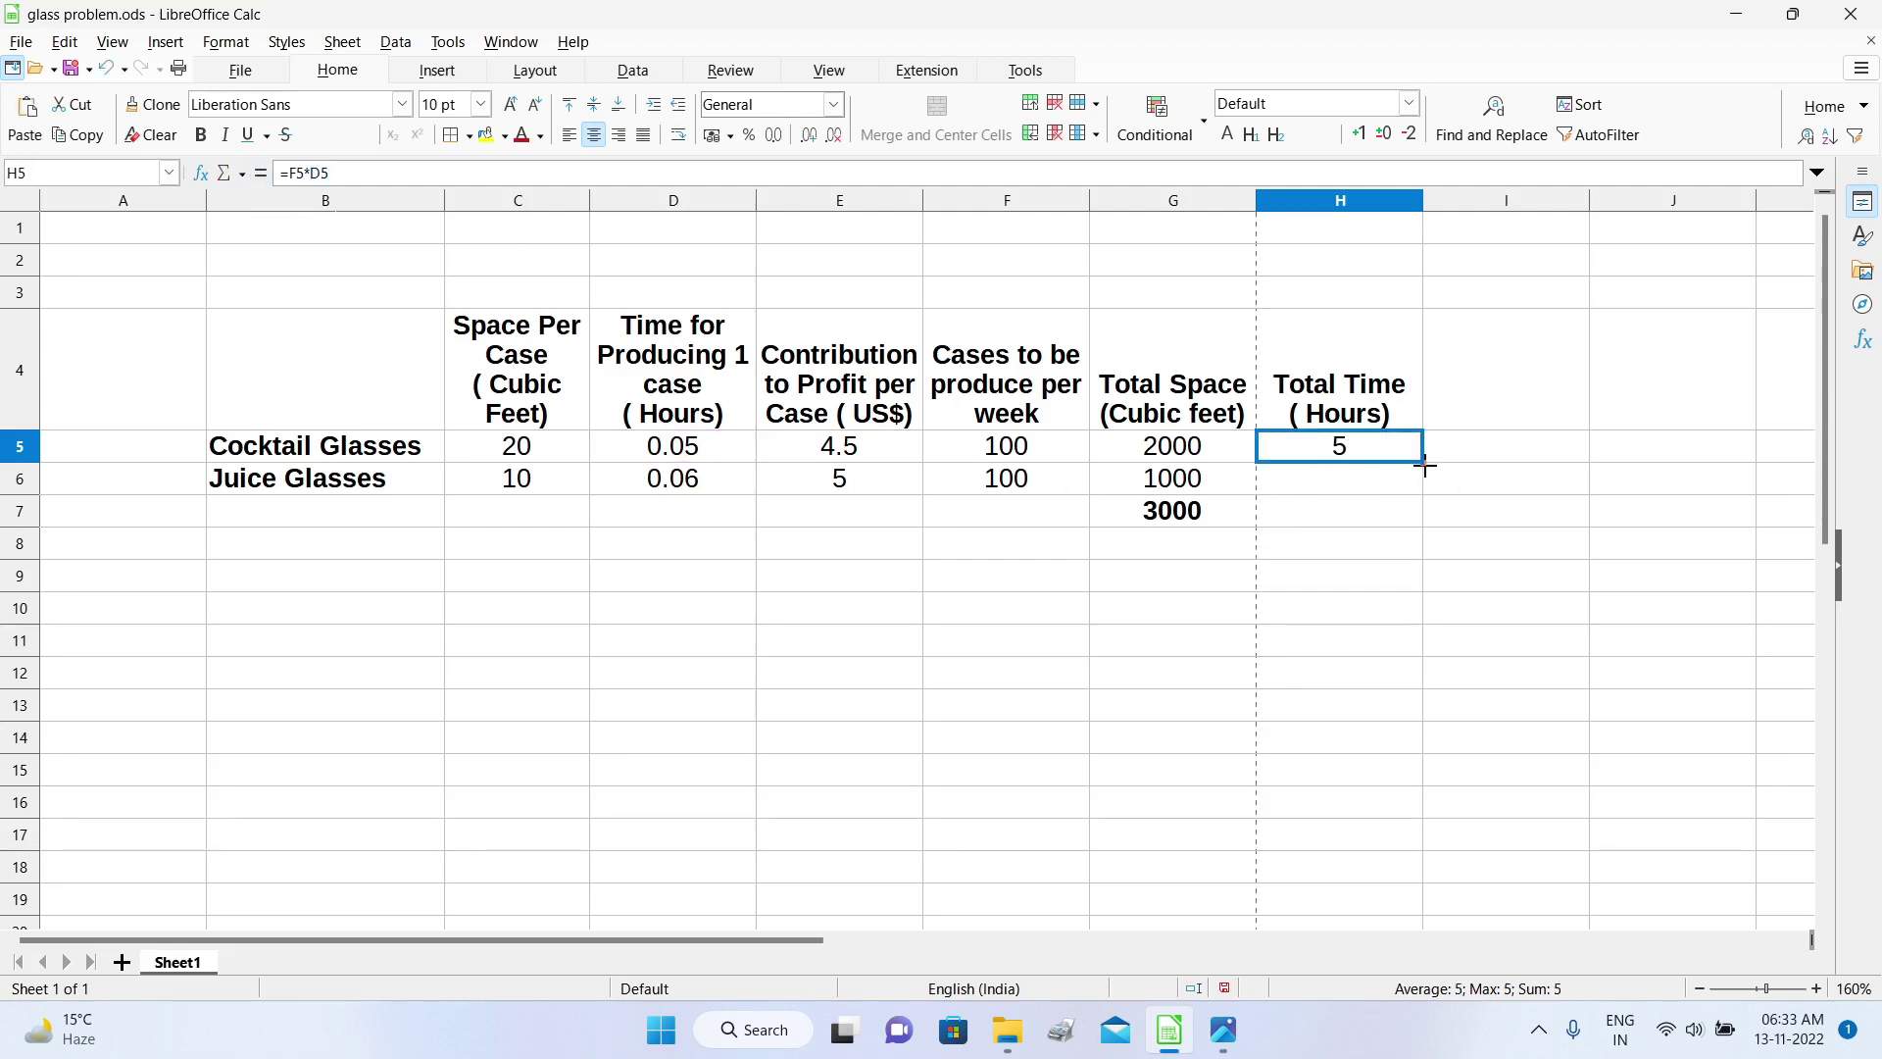
mouse_move(1426, 469)
left_mouse_down()
mouse_move(1430, 494)
mouse_move(1412, 495)
left_mouse_up()
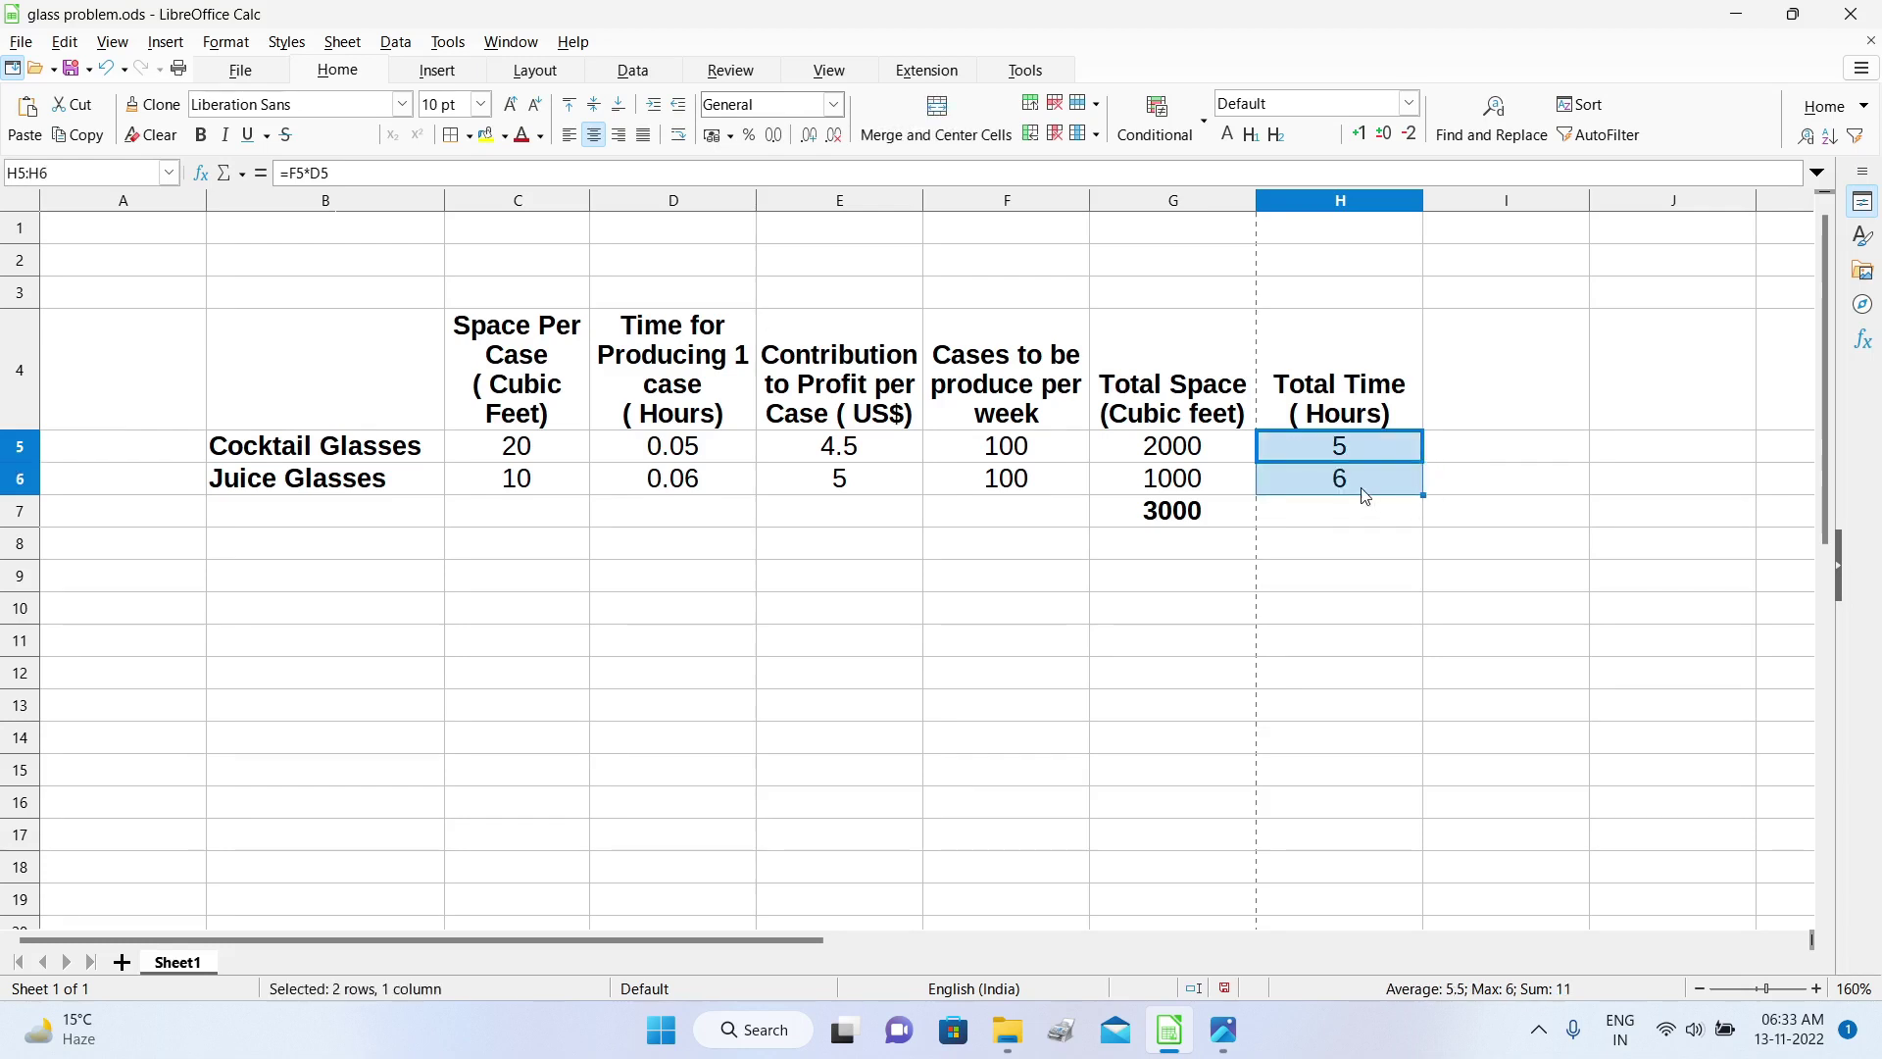
left_click(1363, 493)
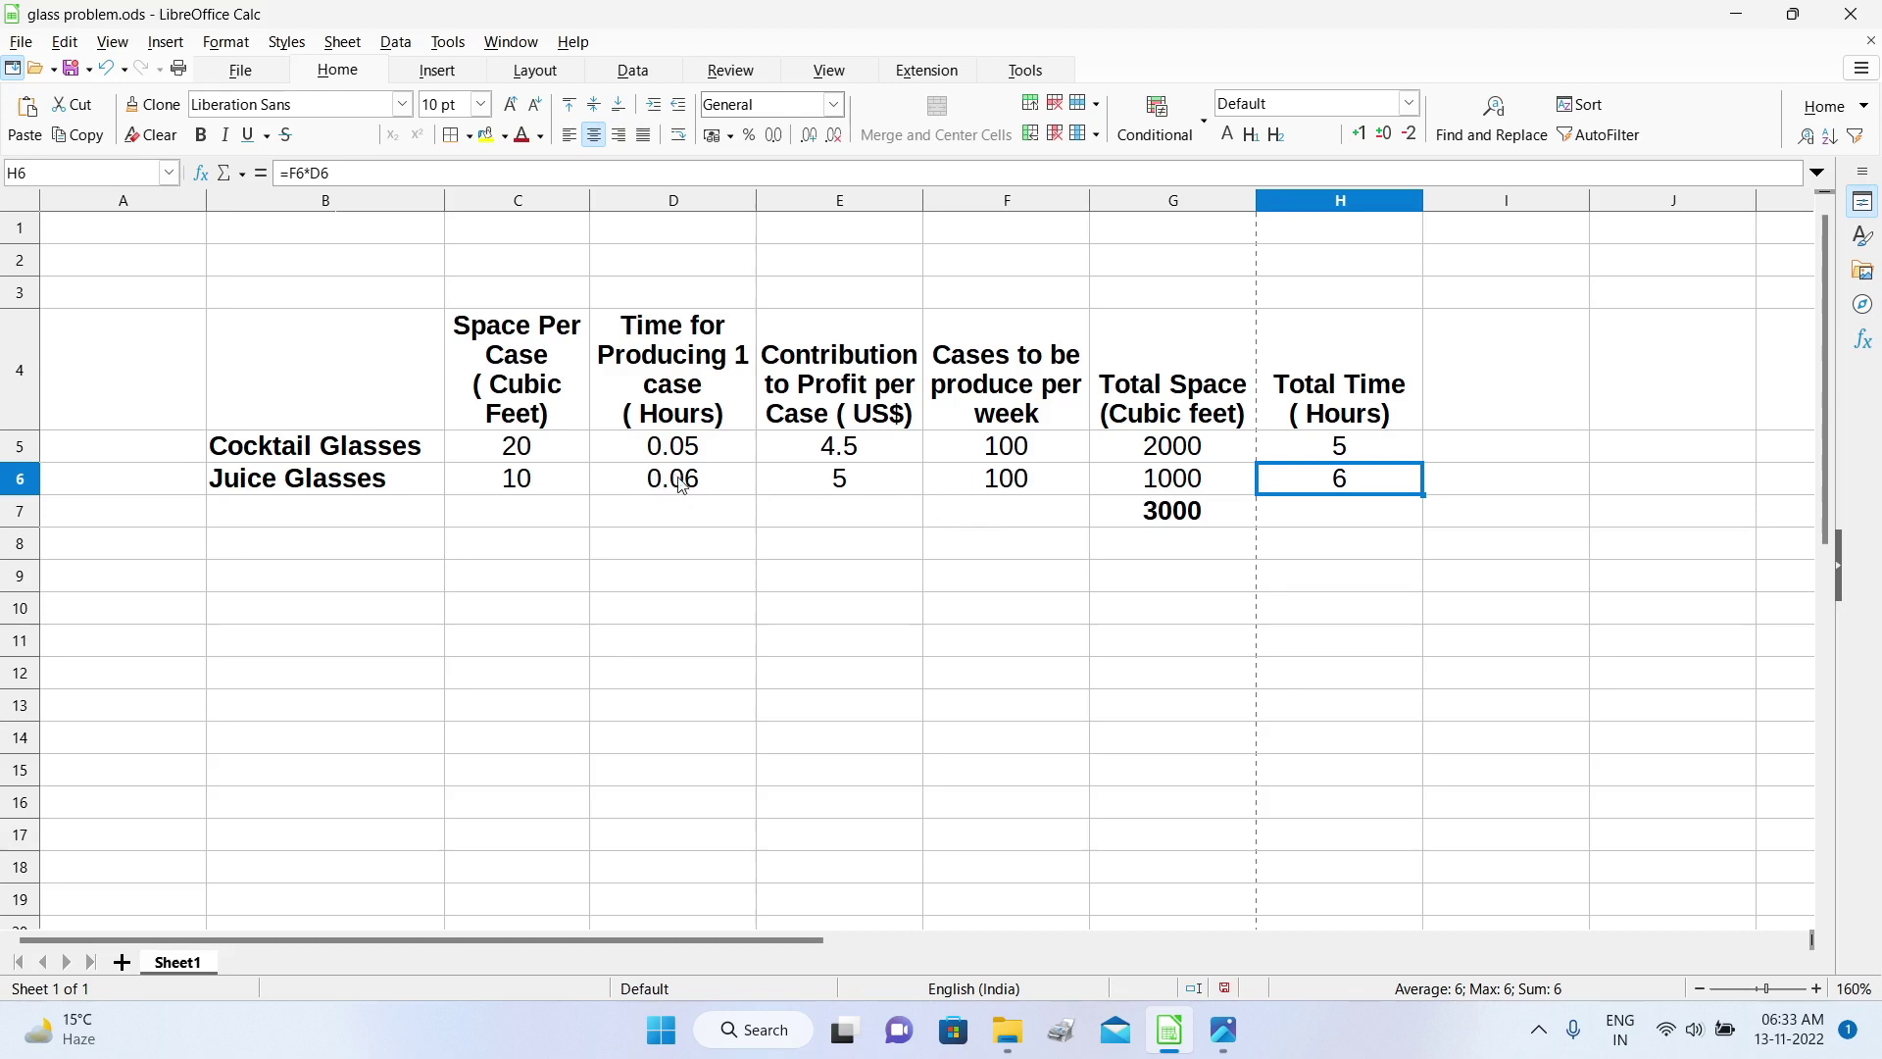
Step: Sum the total time of both glass types in H7 with =SUM(H5:H6)
left_click(1361, 519)
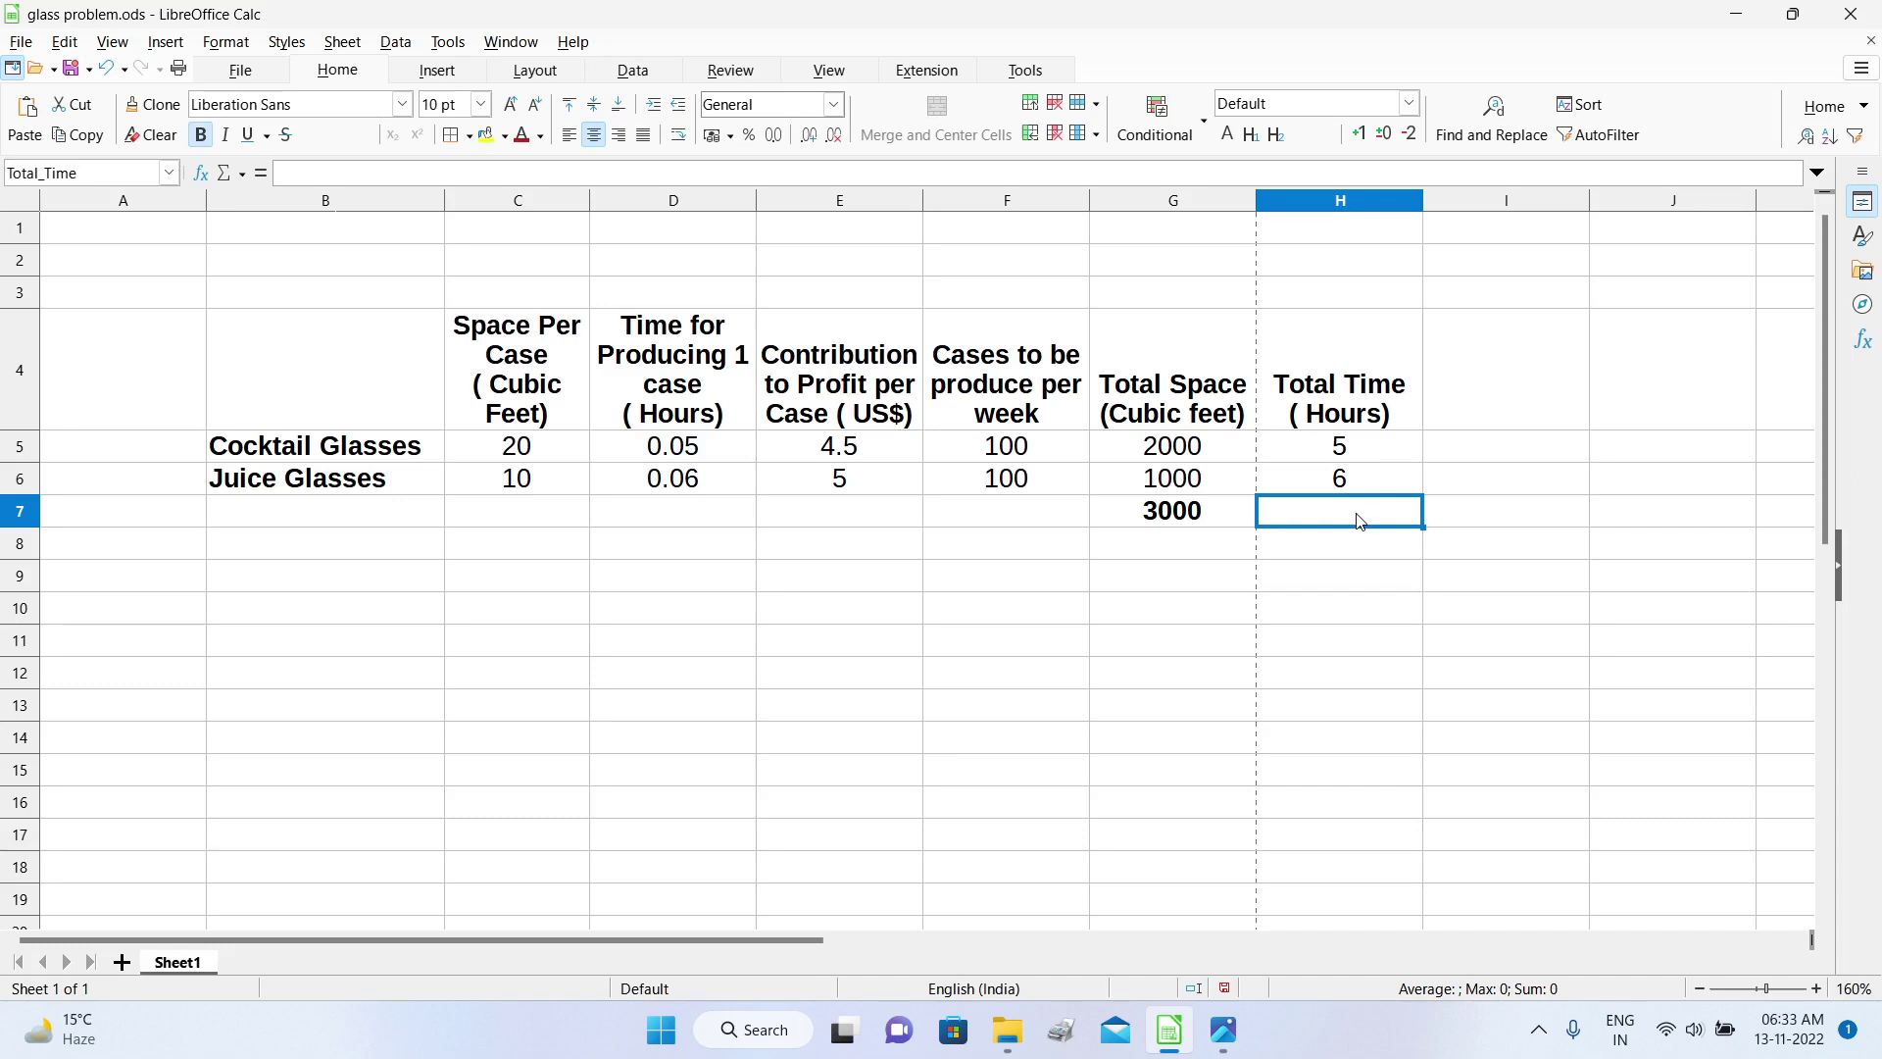
left_click(242, 173)
left_click(251, 206)
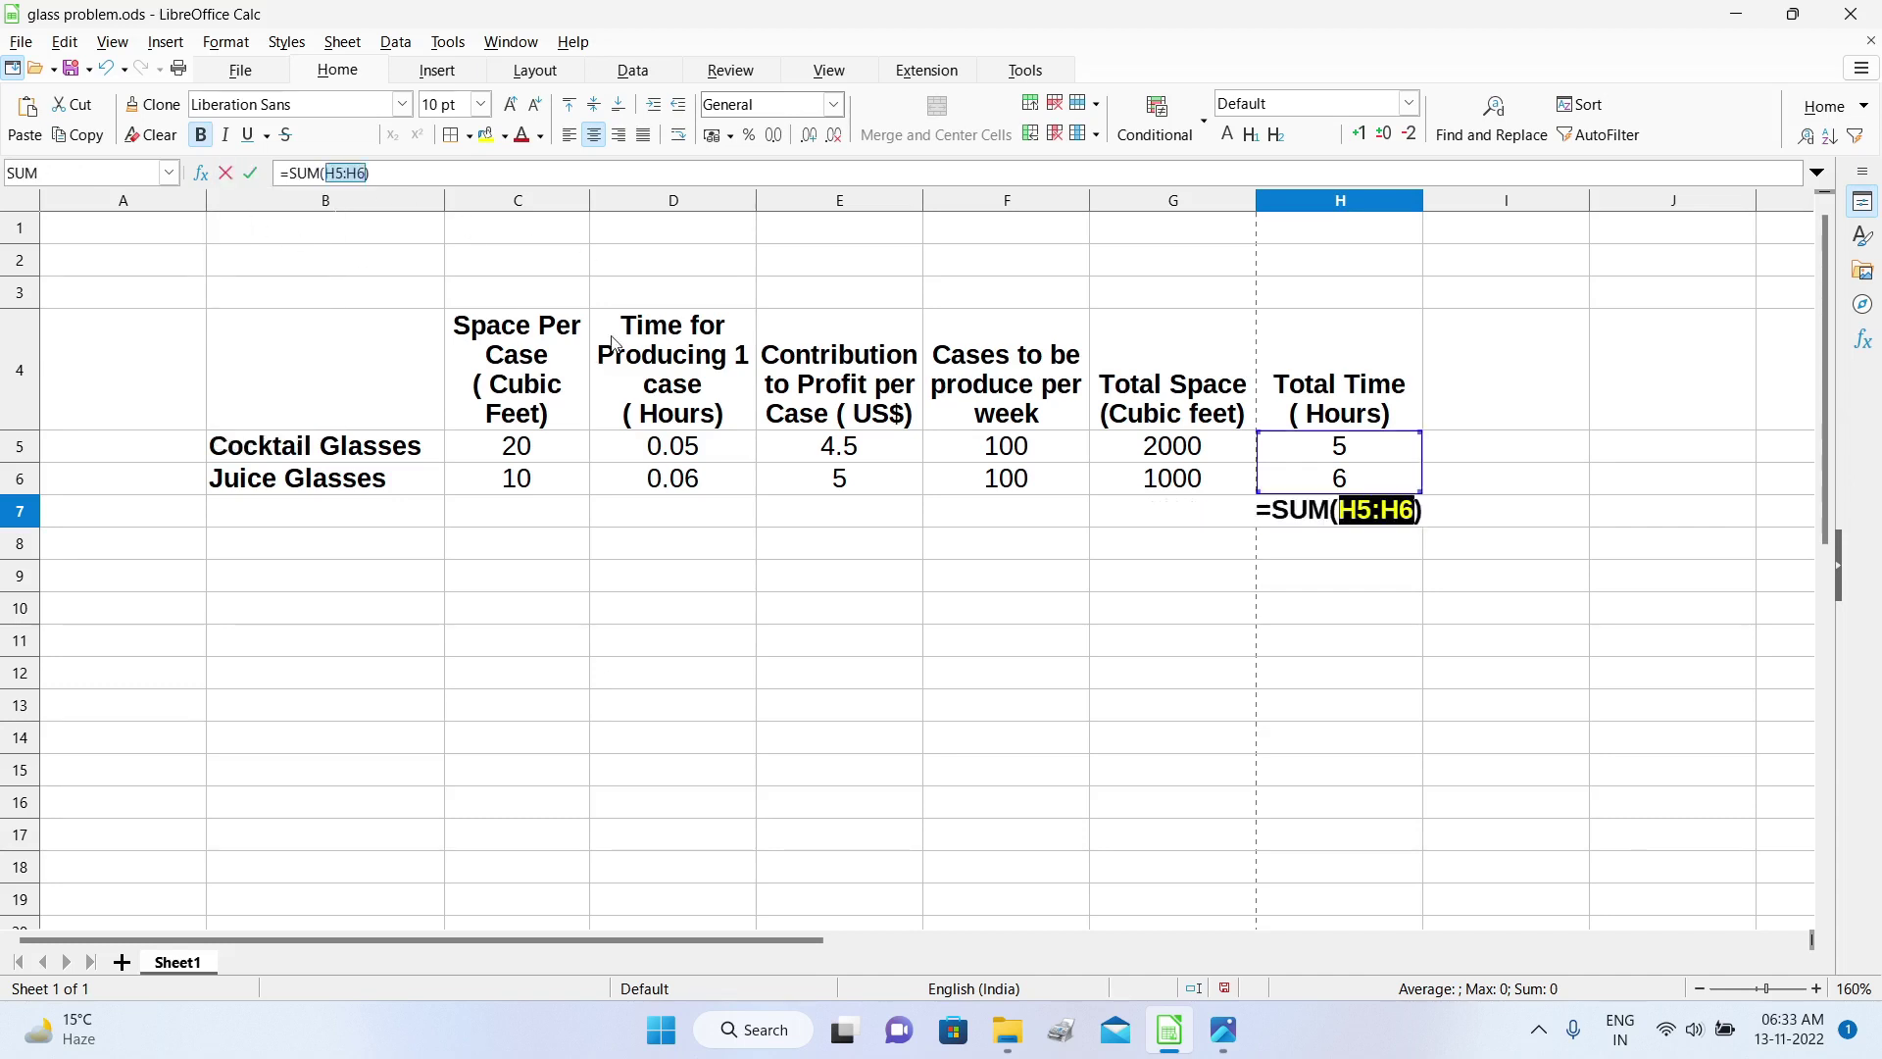
left_click(251, 172)
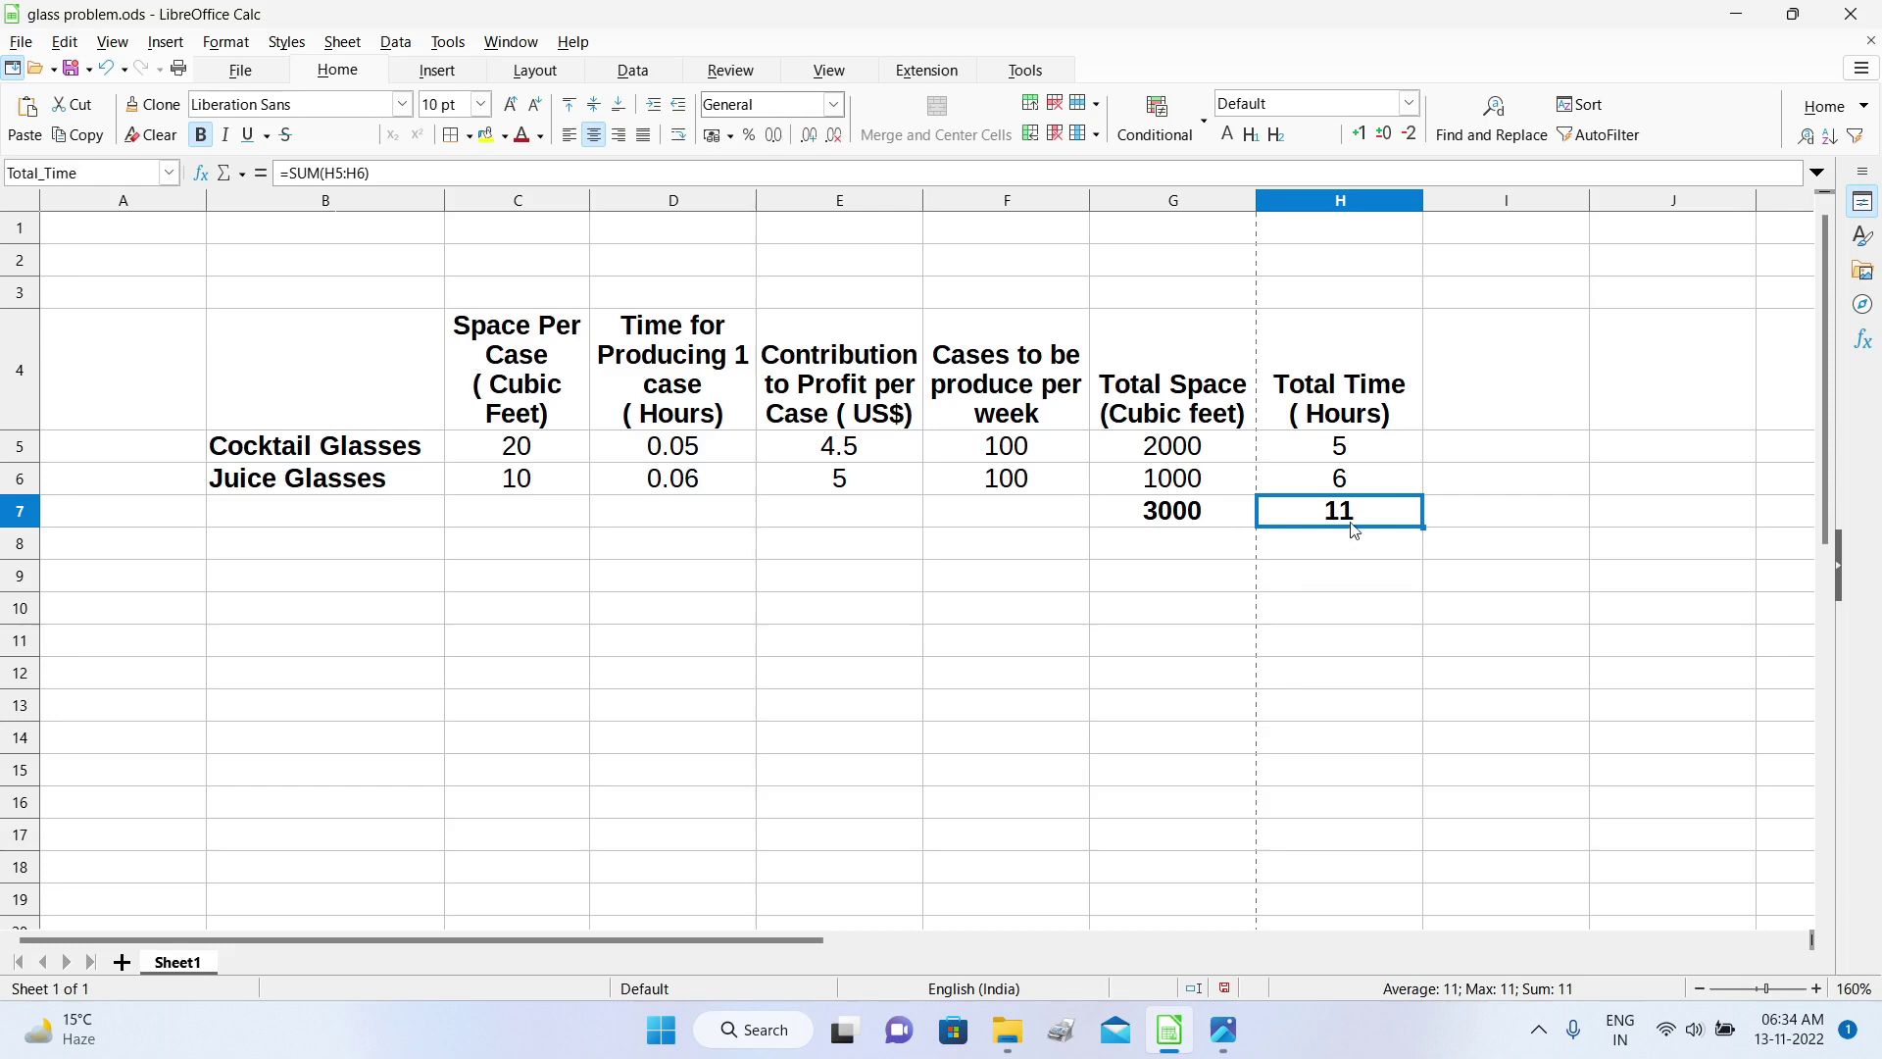
Step: Enter the header "Total Profit Contribution ( US $)" in cell I4
left_click(1473, 373)
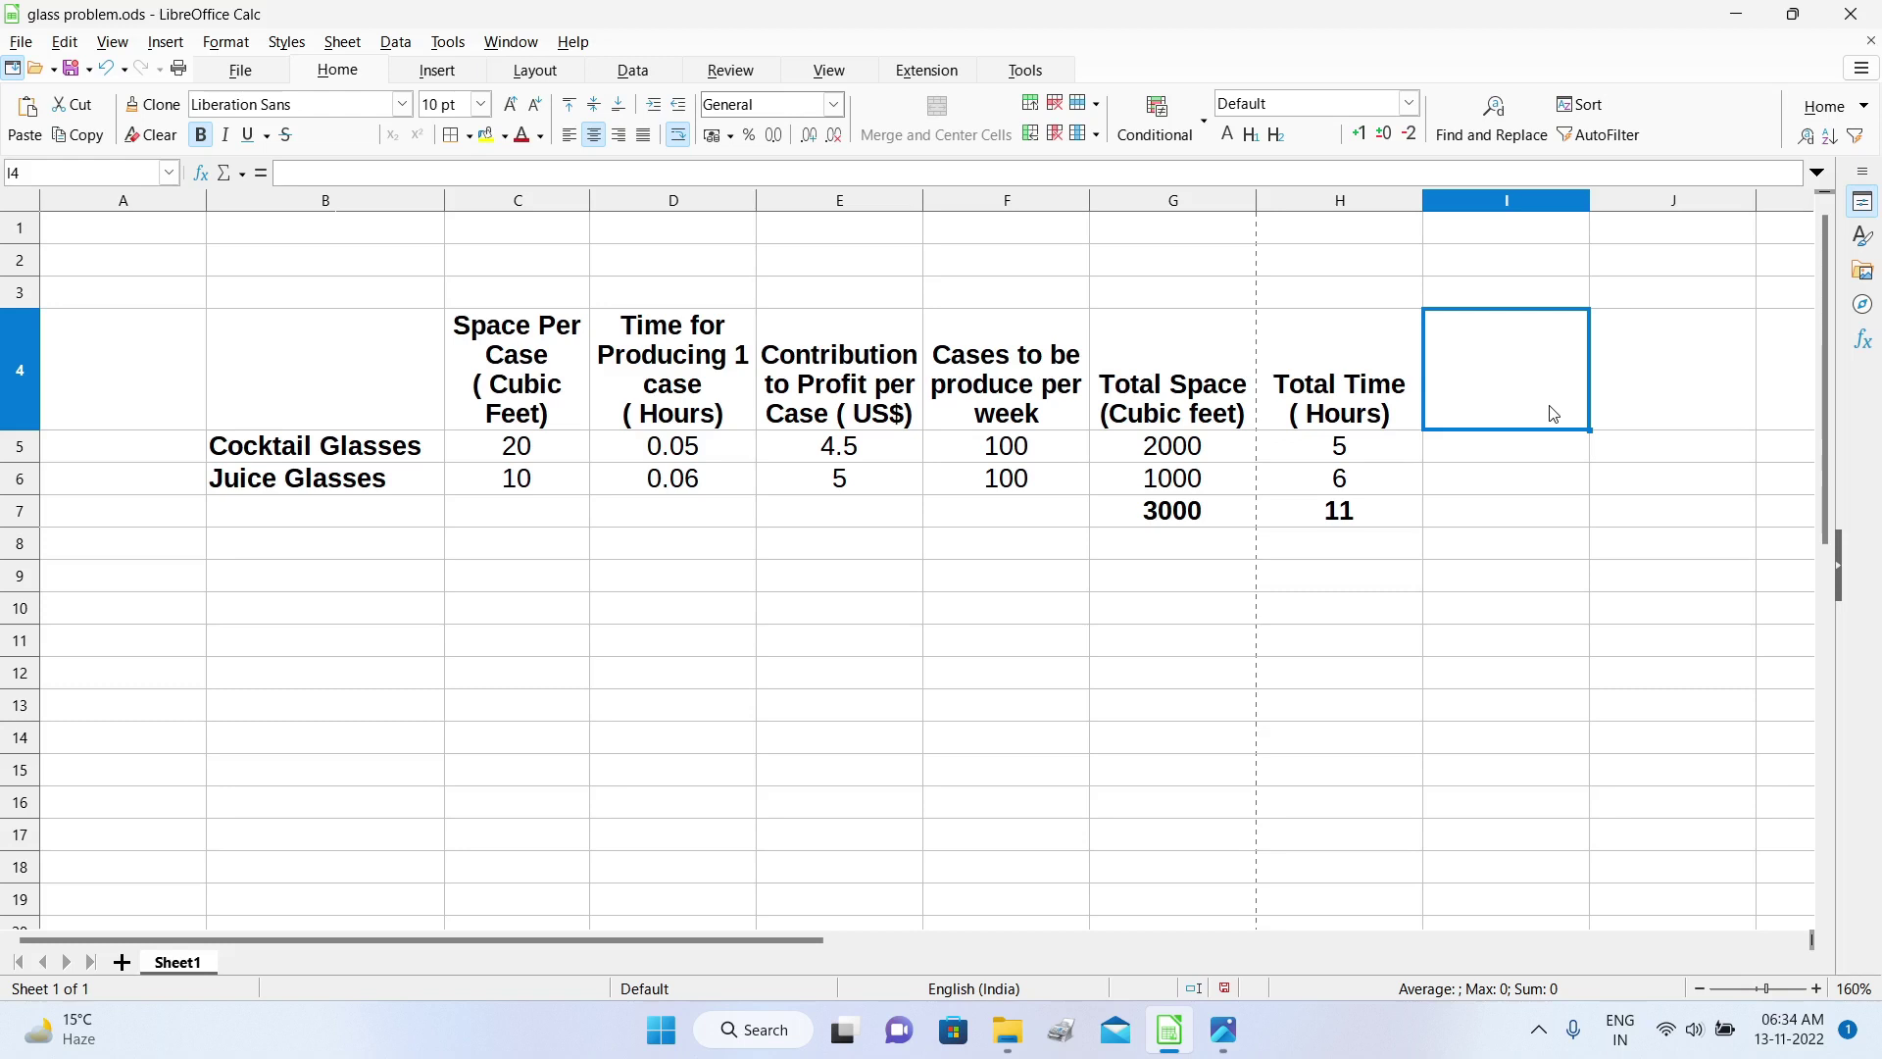
type("Toy")
key("BackSpace")
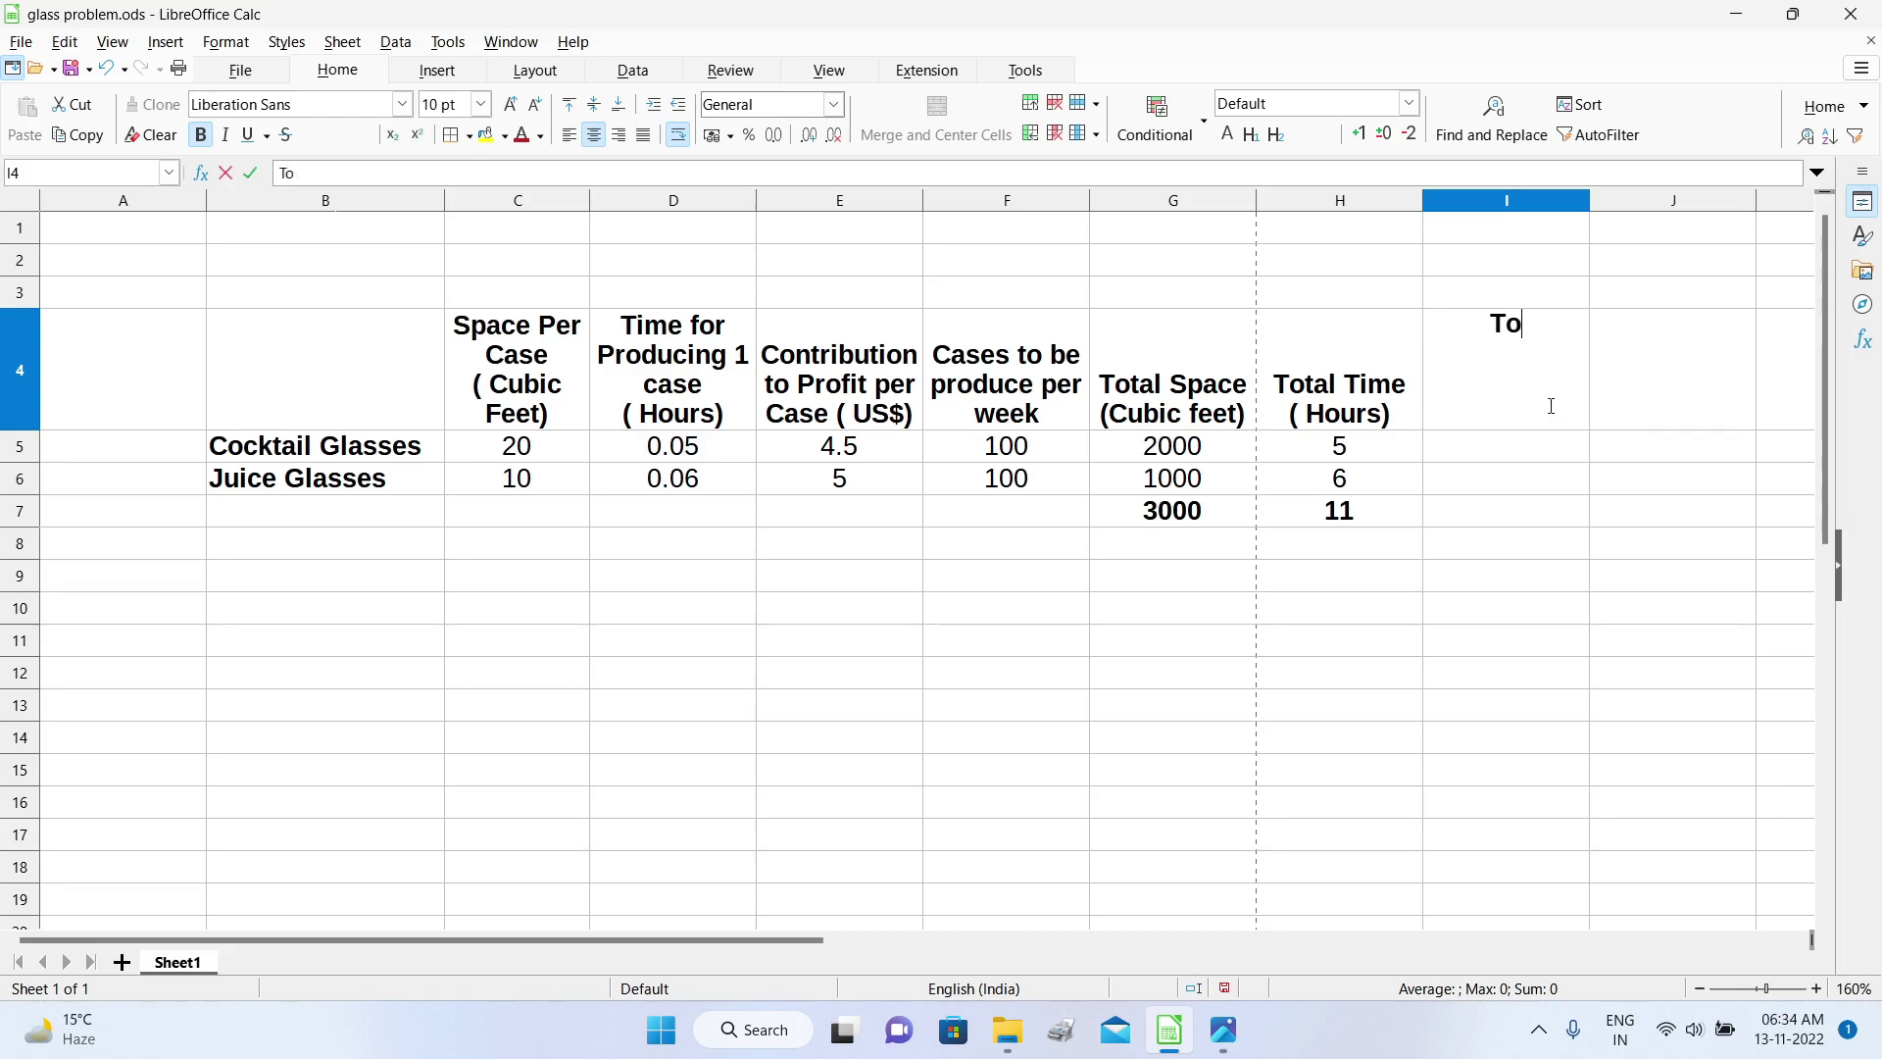
type("tal Profit Contr")
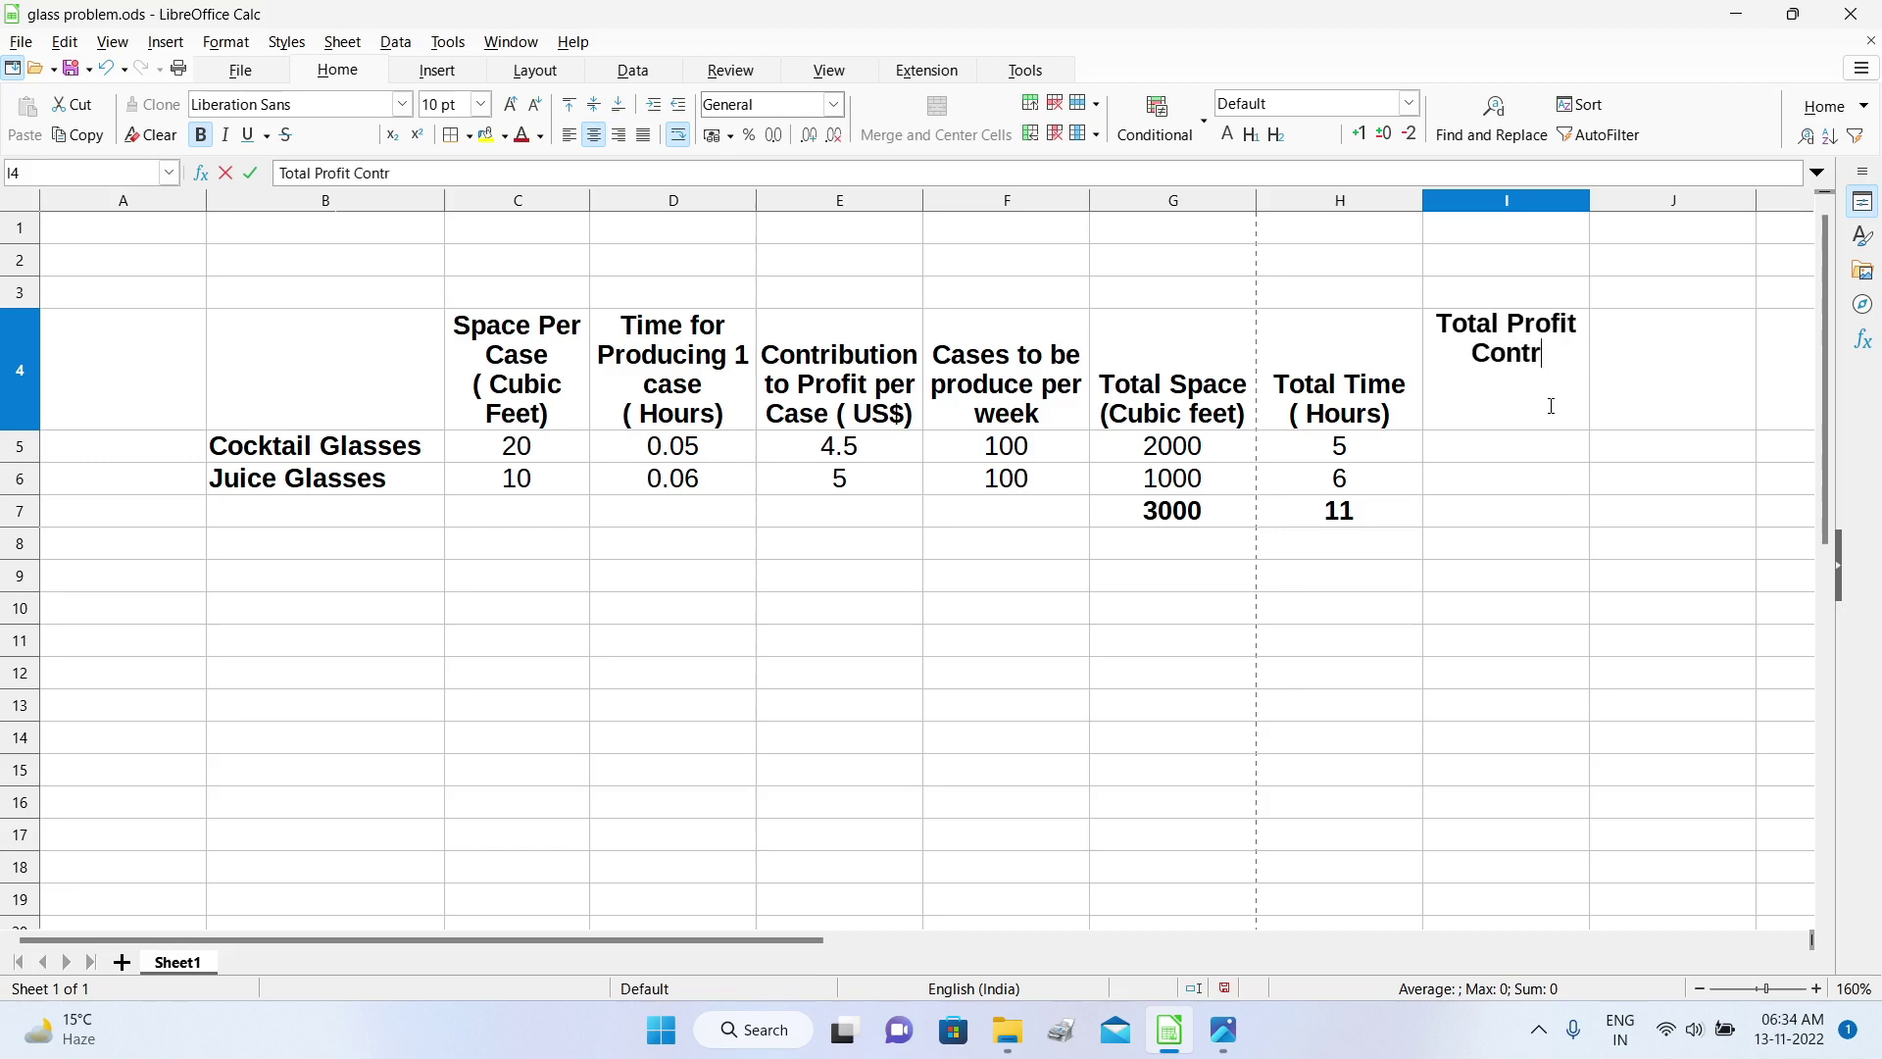
type("ibution")
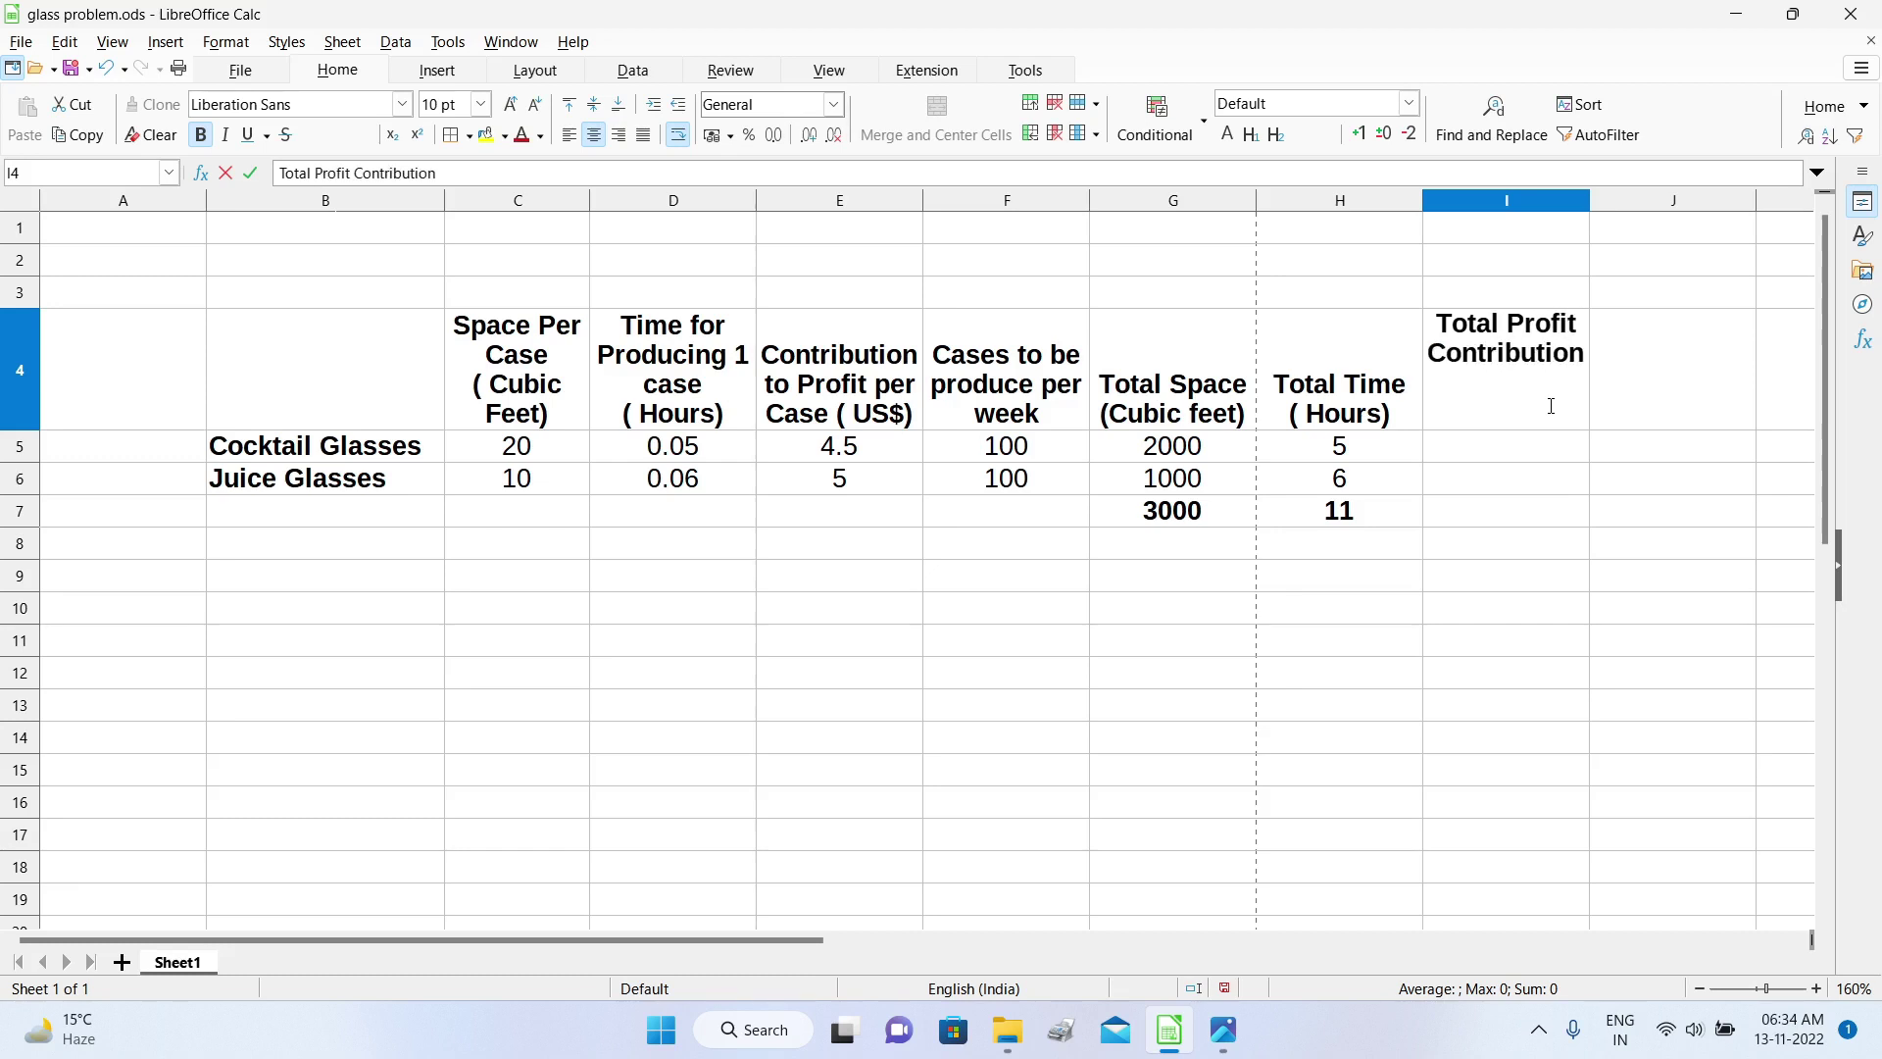
type(" ( US $)")
key("Return")
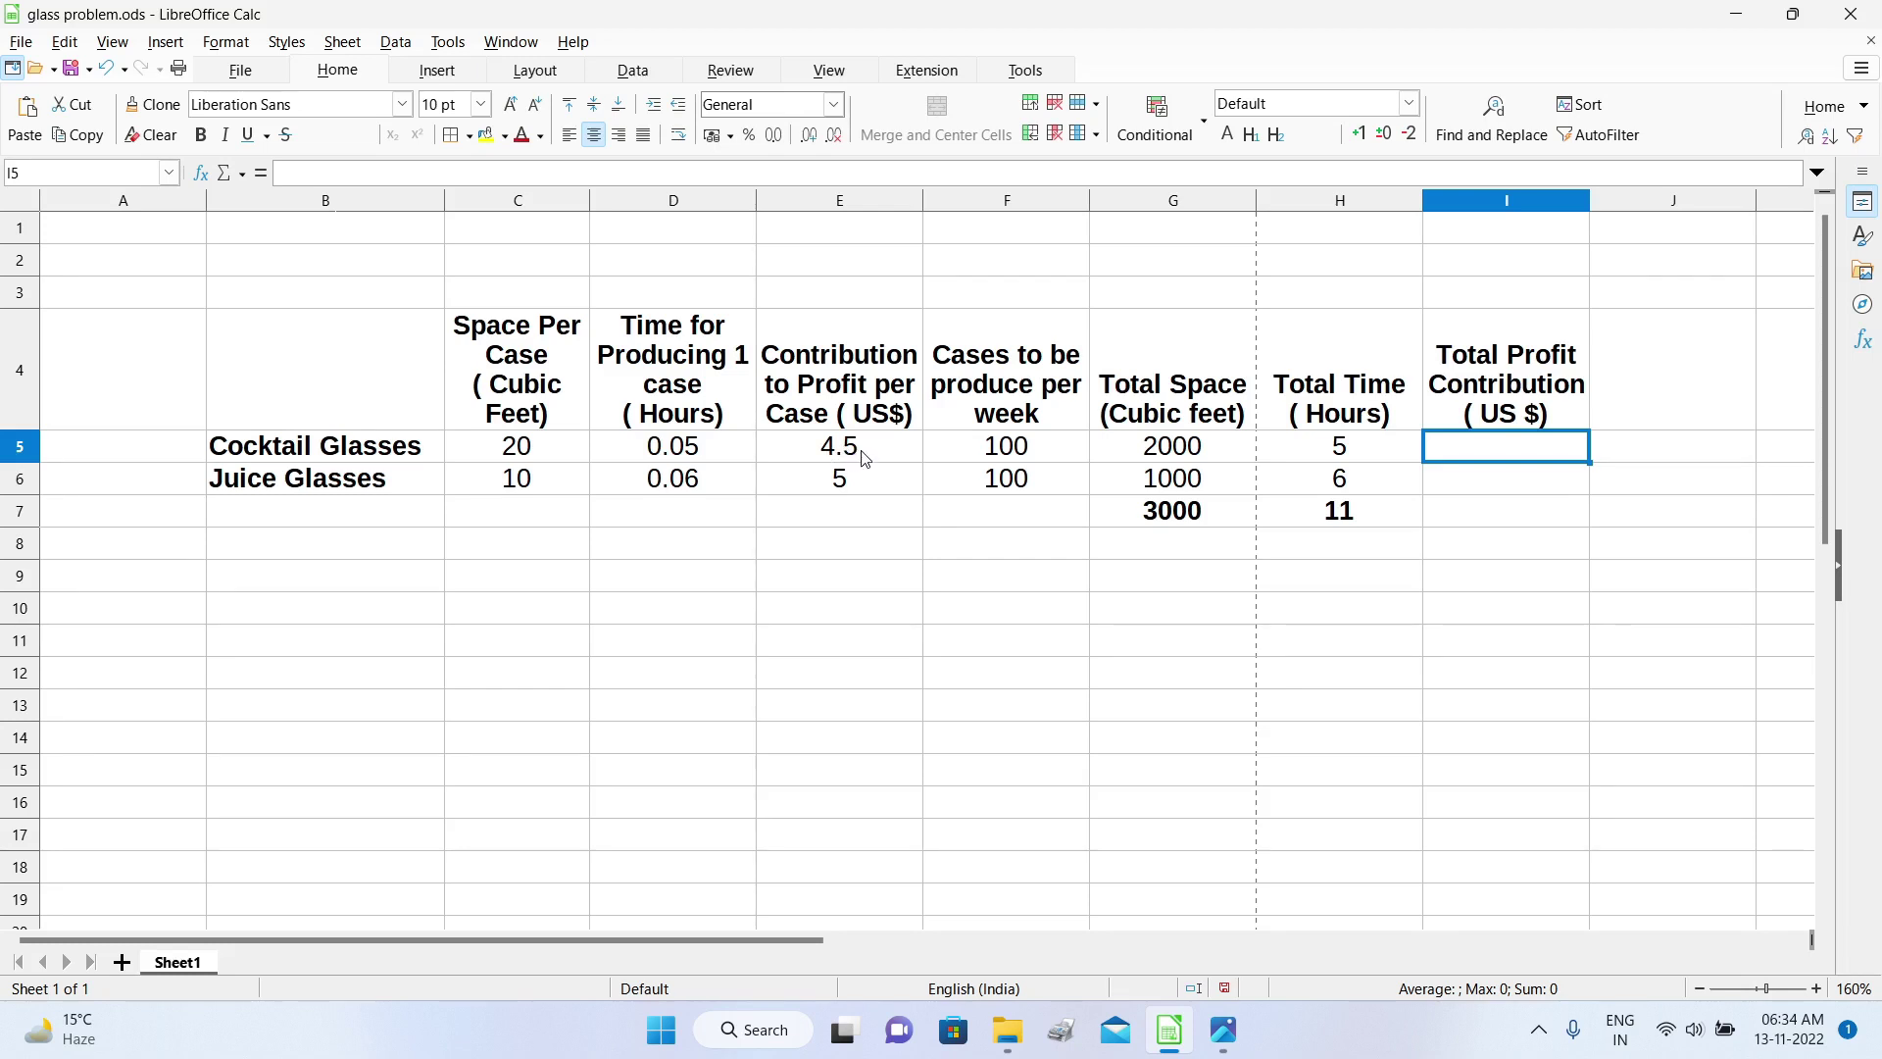
Step: Calculate total profit contribution for Cocktail Glasses in I5 with =F5*E5 and fill the formula down to I6 for Juice Glasses
left_click(262, 174)
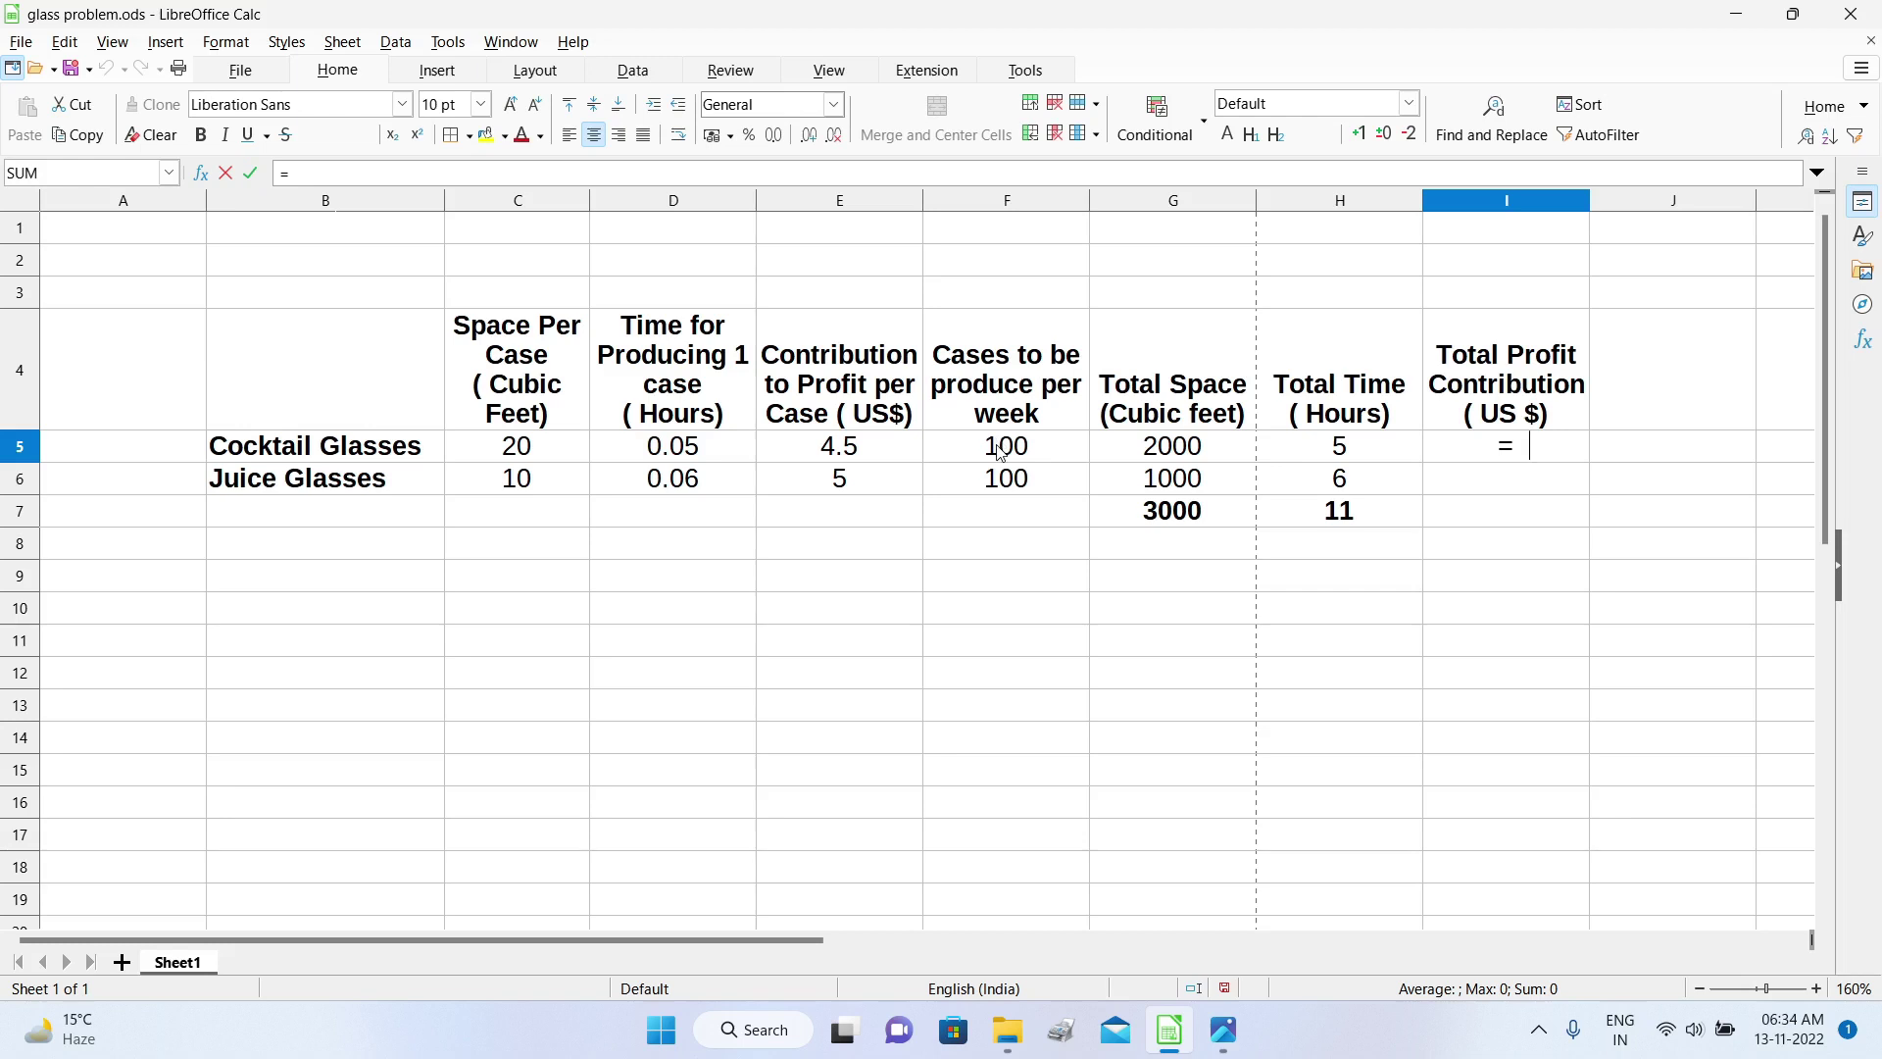
left_click(1000, 450)
left_click(366, 173)
type("*")
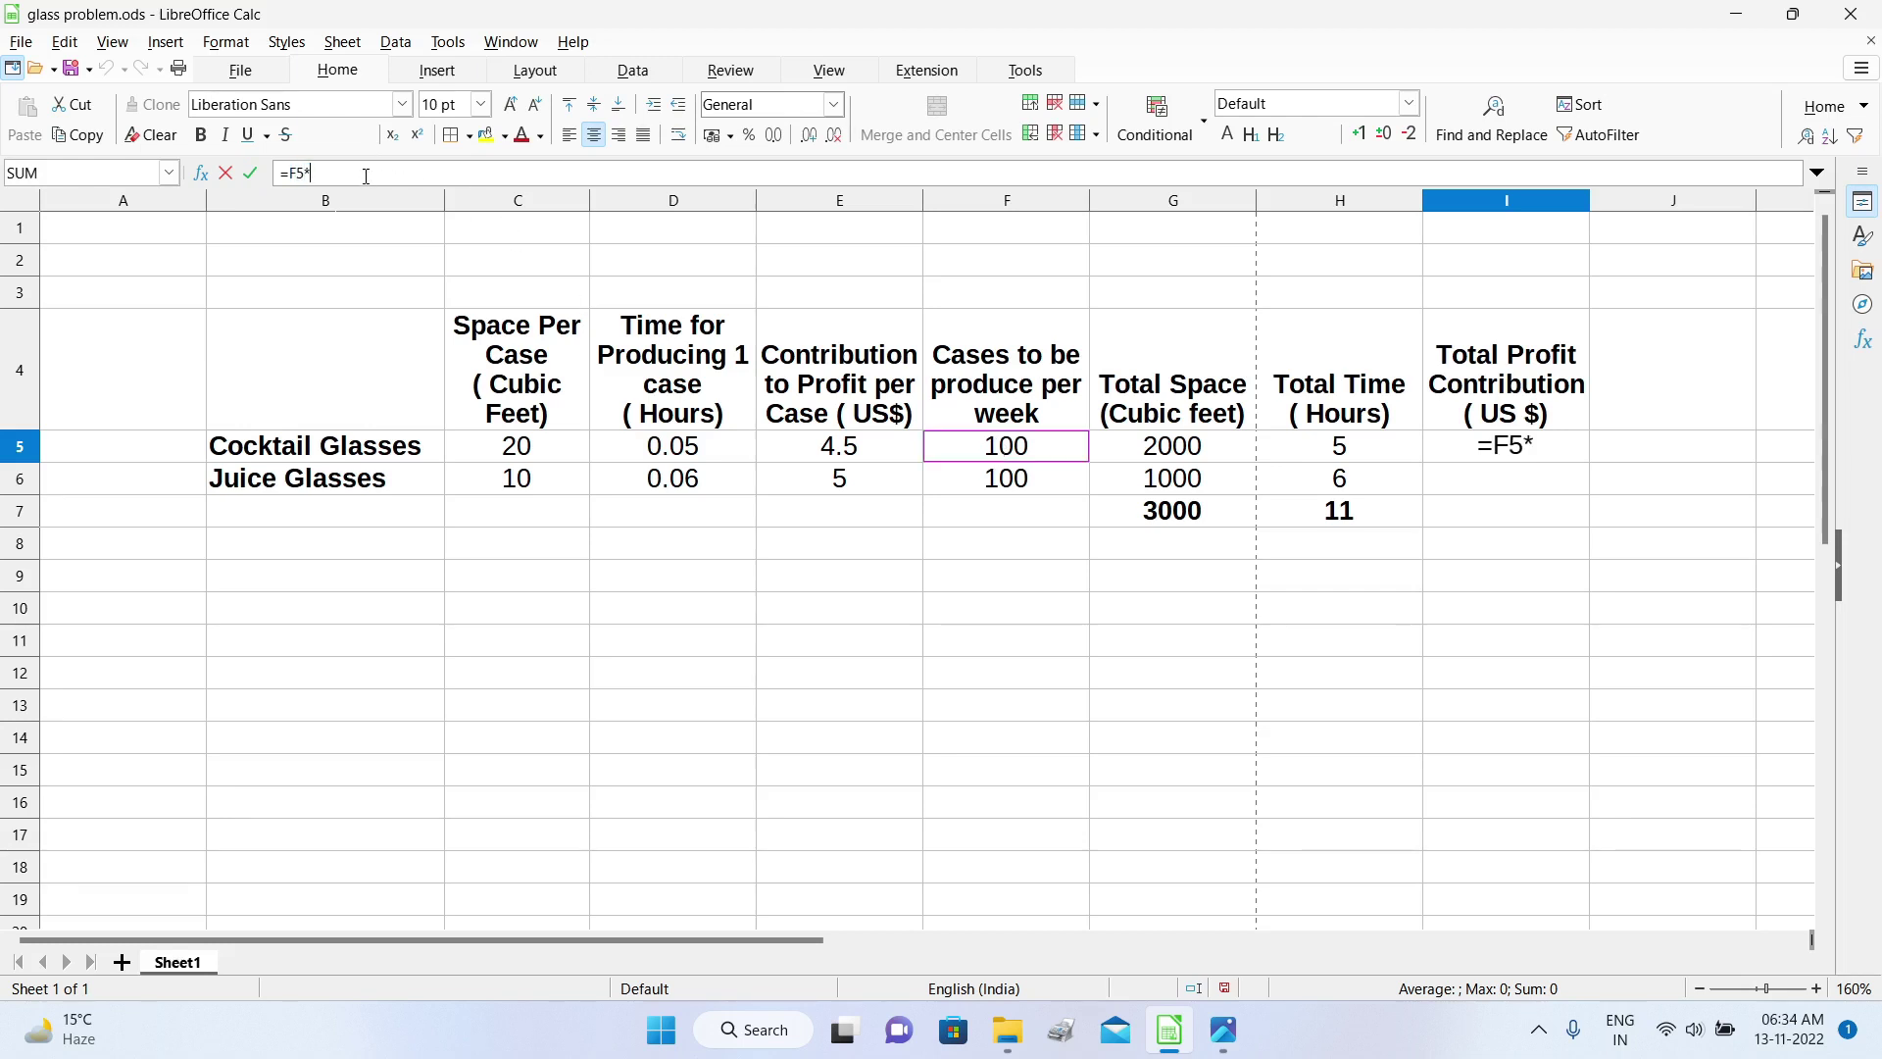
left_click(828, 447)
left_click(247, 174)
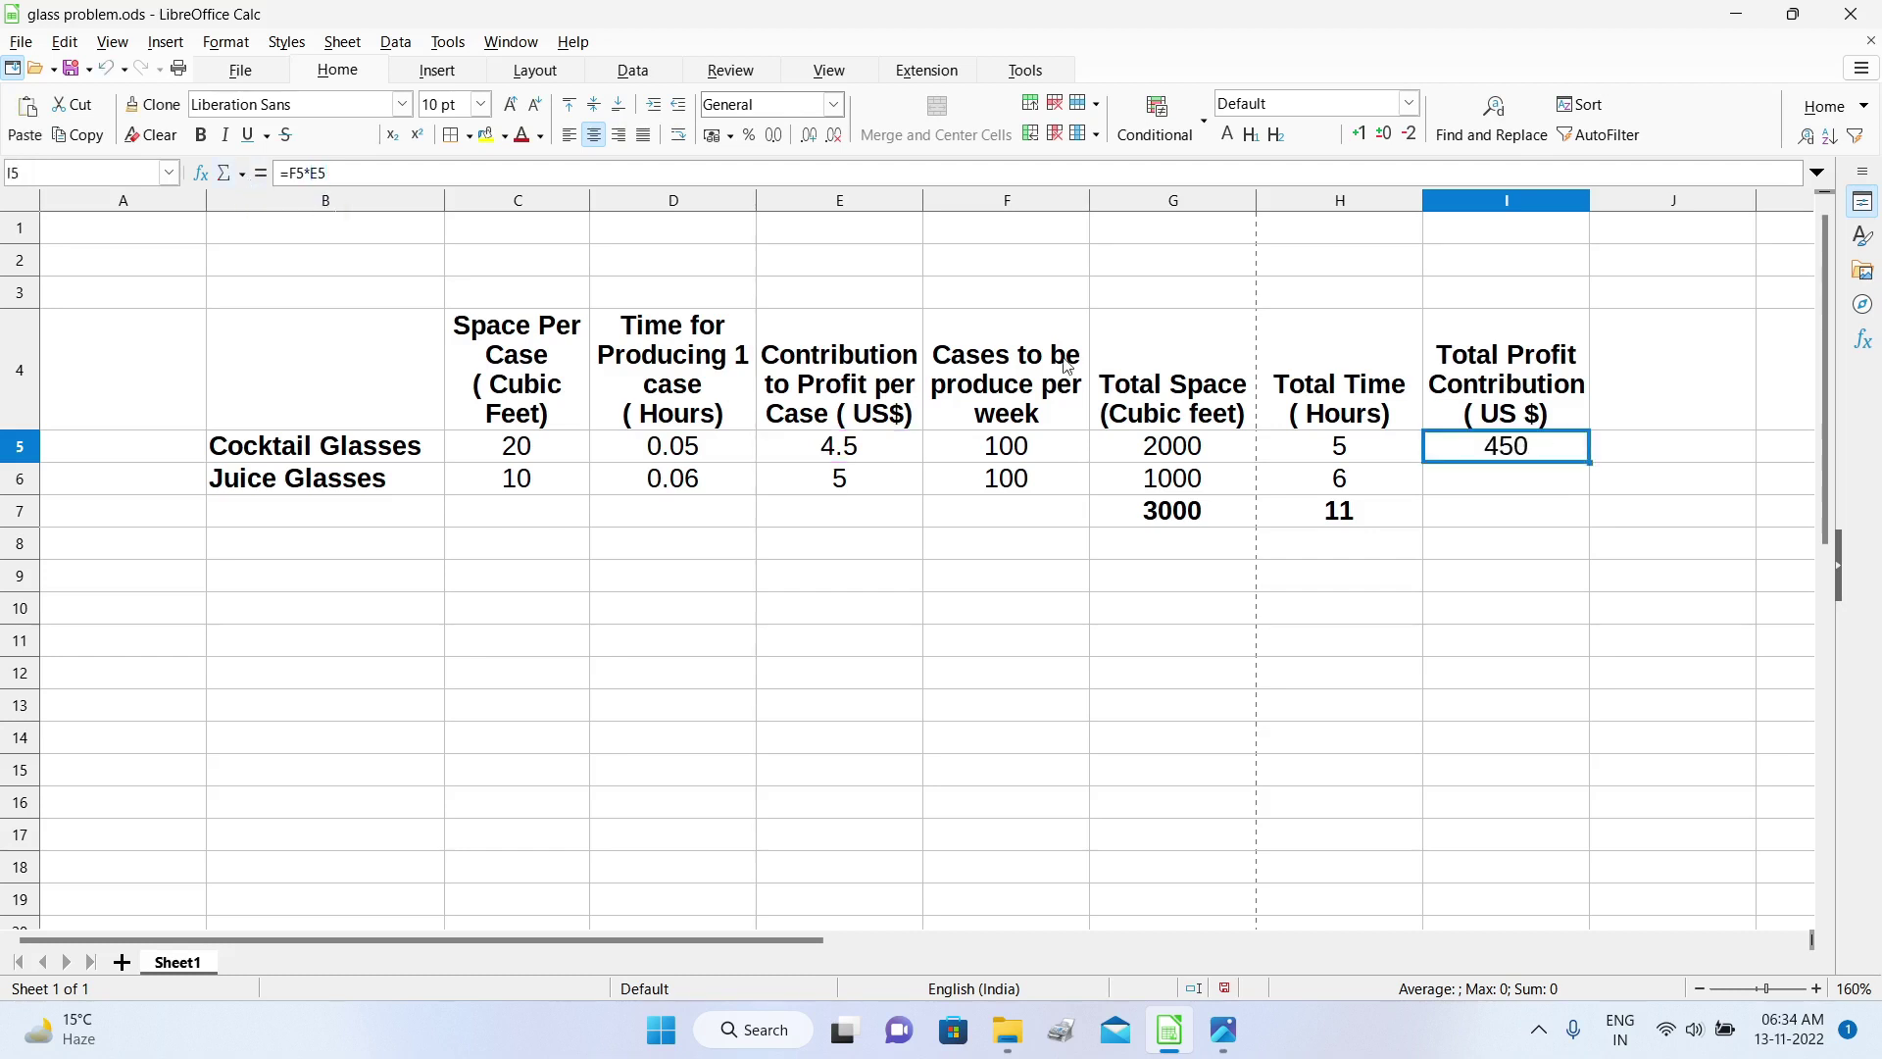
left_click_drag(1589, 462, 1584, 496)
left_click(1535, 500)
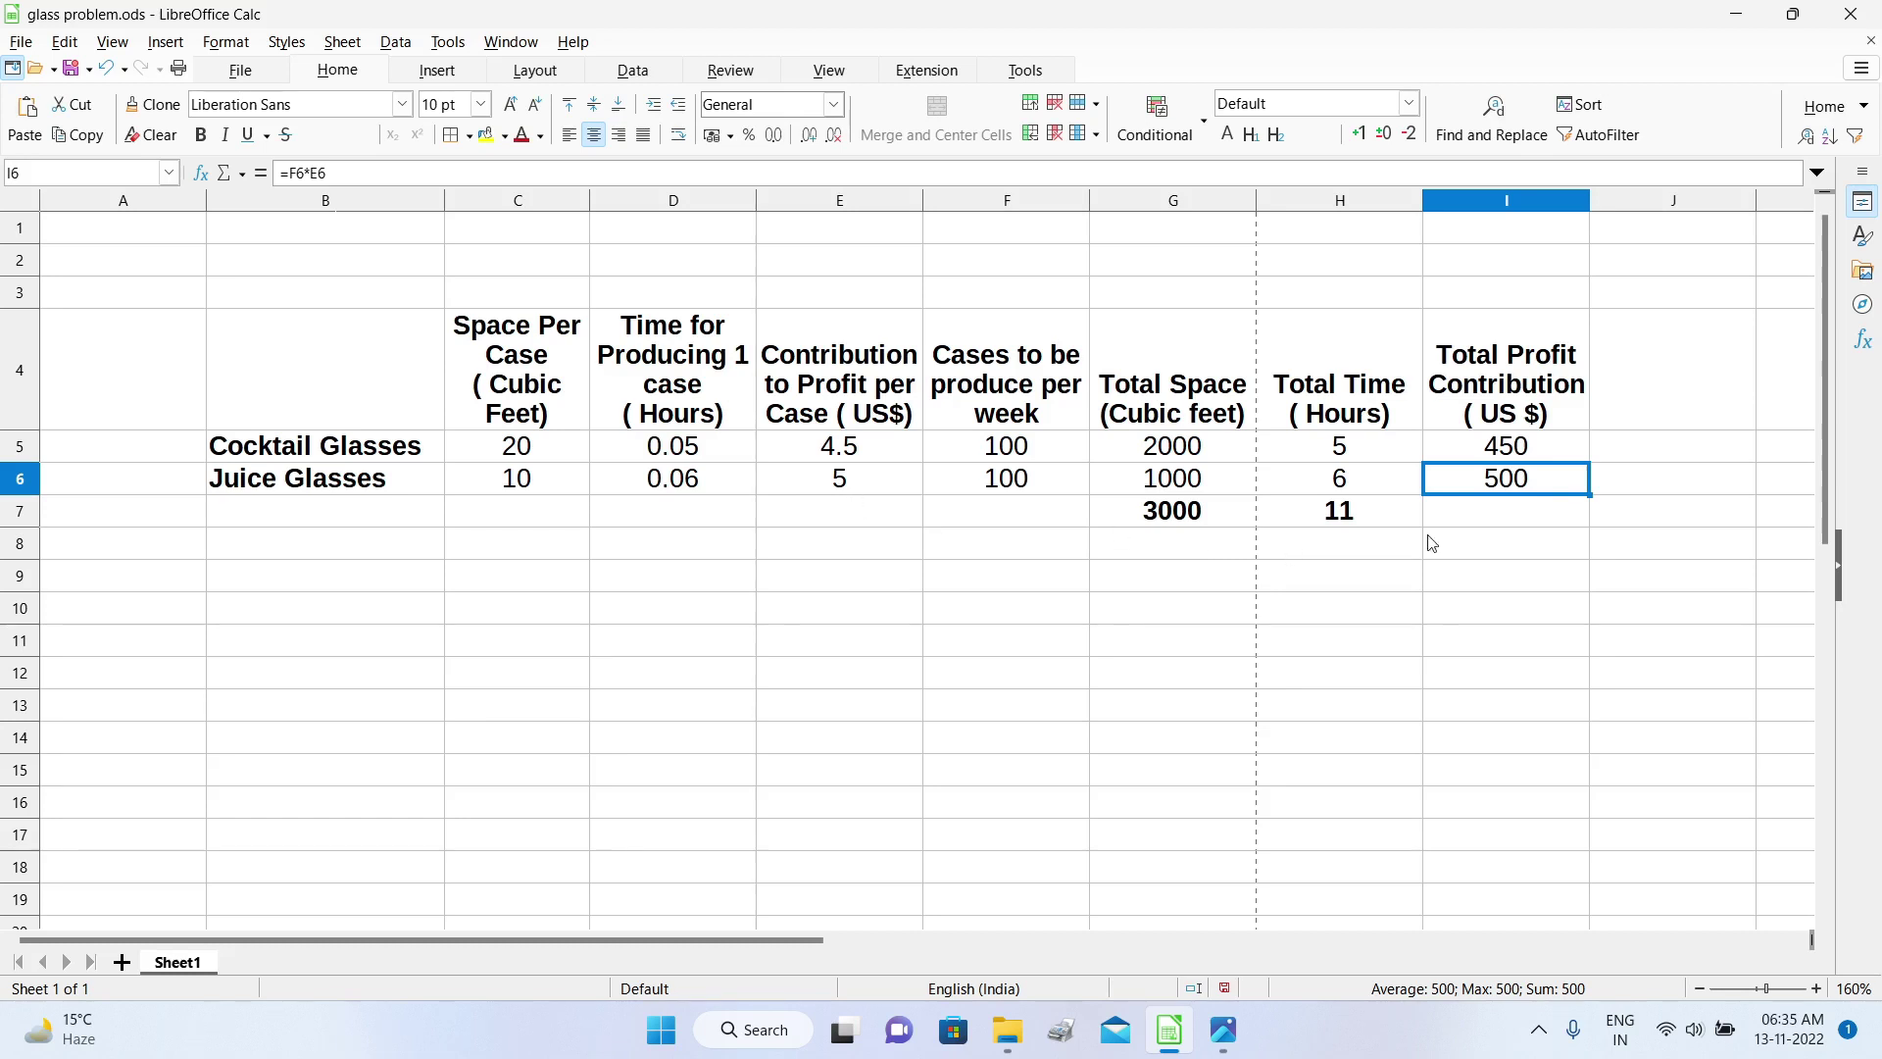
Step: Sum the total profit contribution of both glass types in I7 with =SUM(I5:I6) and give the cell a yellow background
left_click(1509, 517)
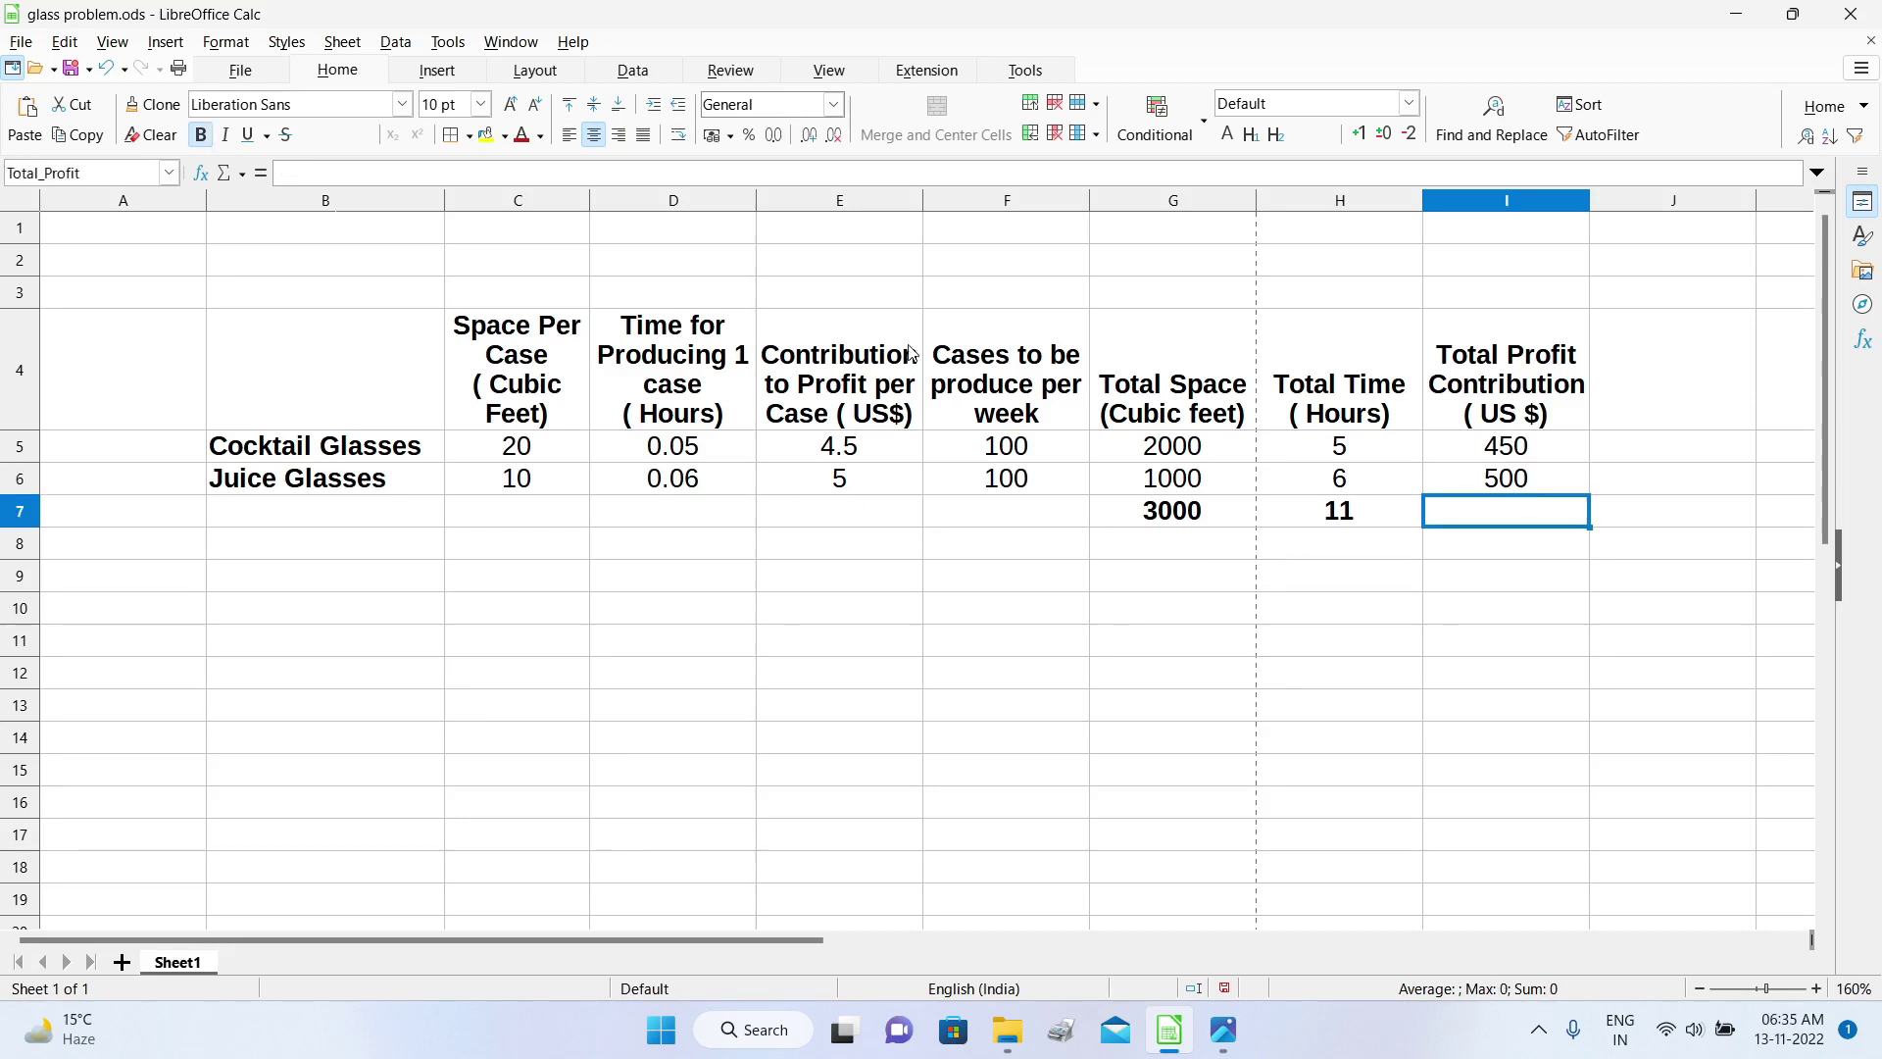
left_click(242, 175)
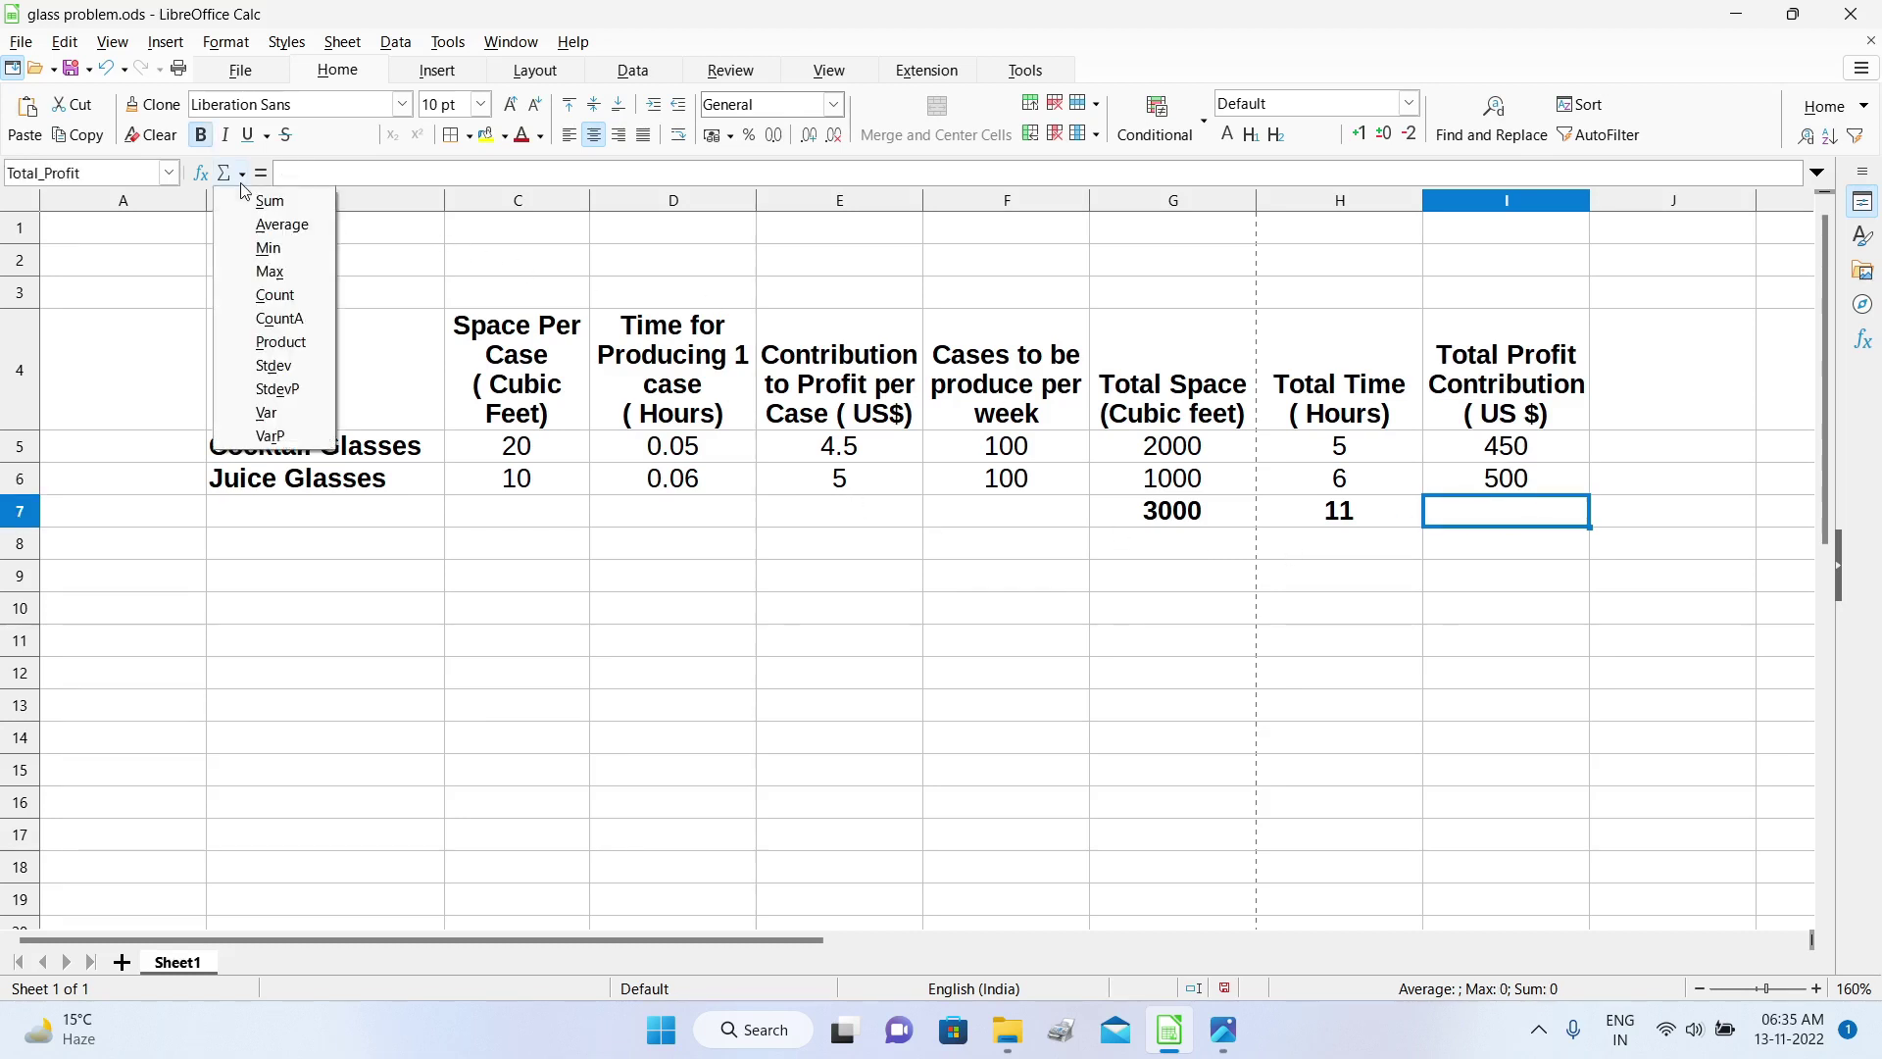
left_click(266, 199)
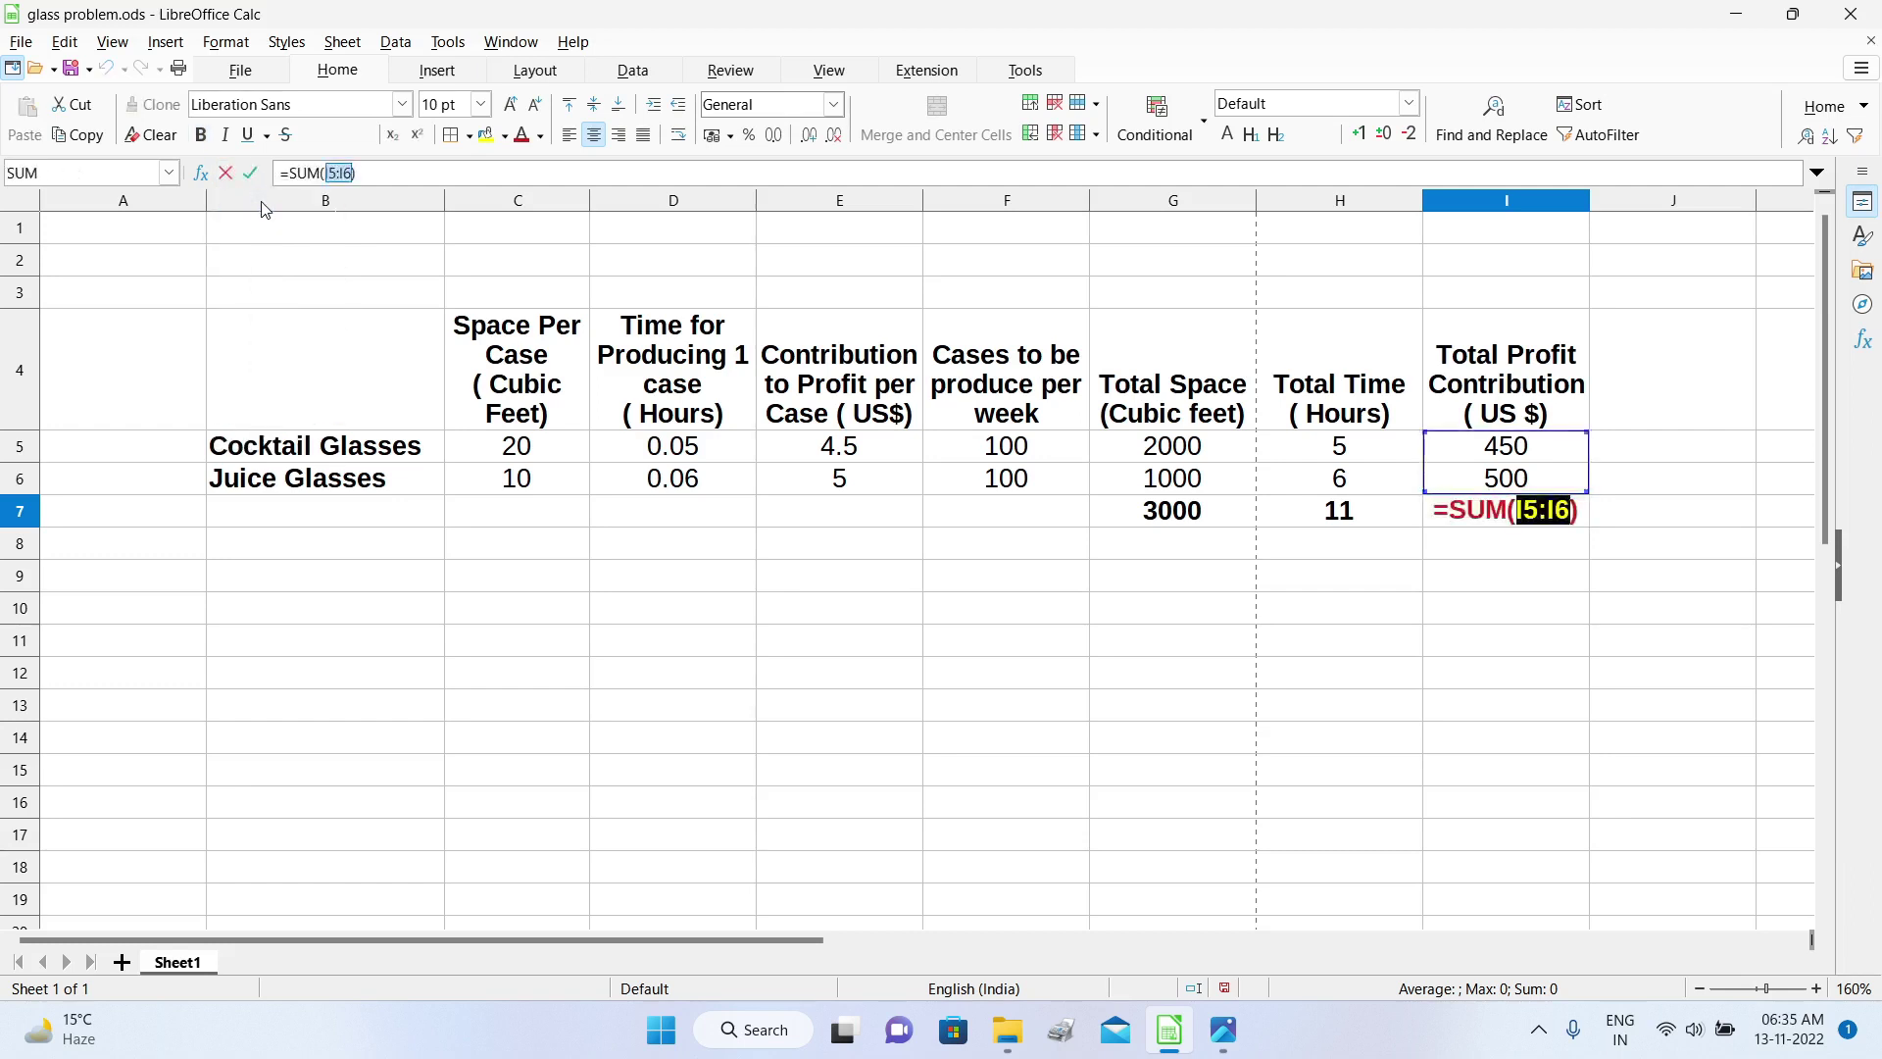
left_click(251, 174)
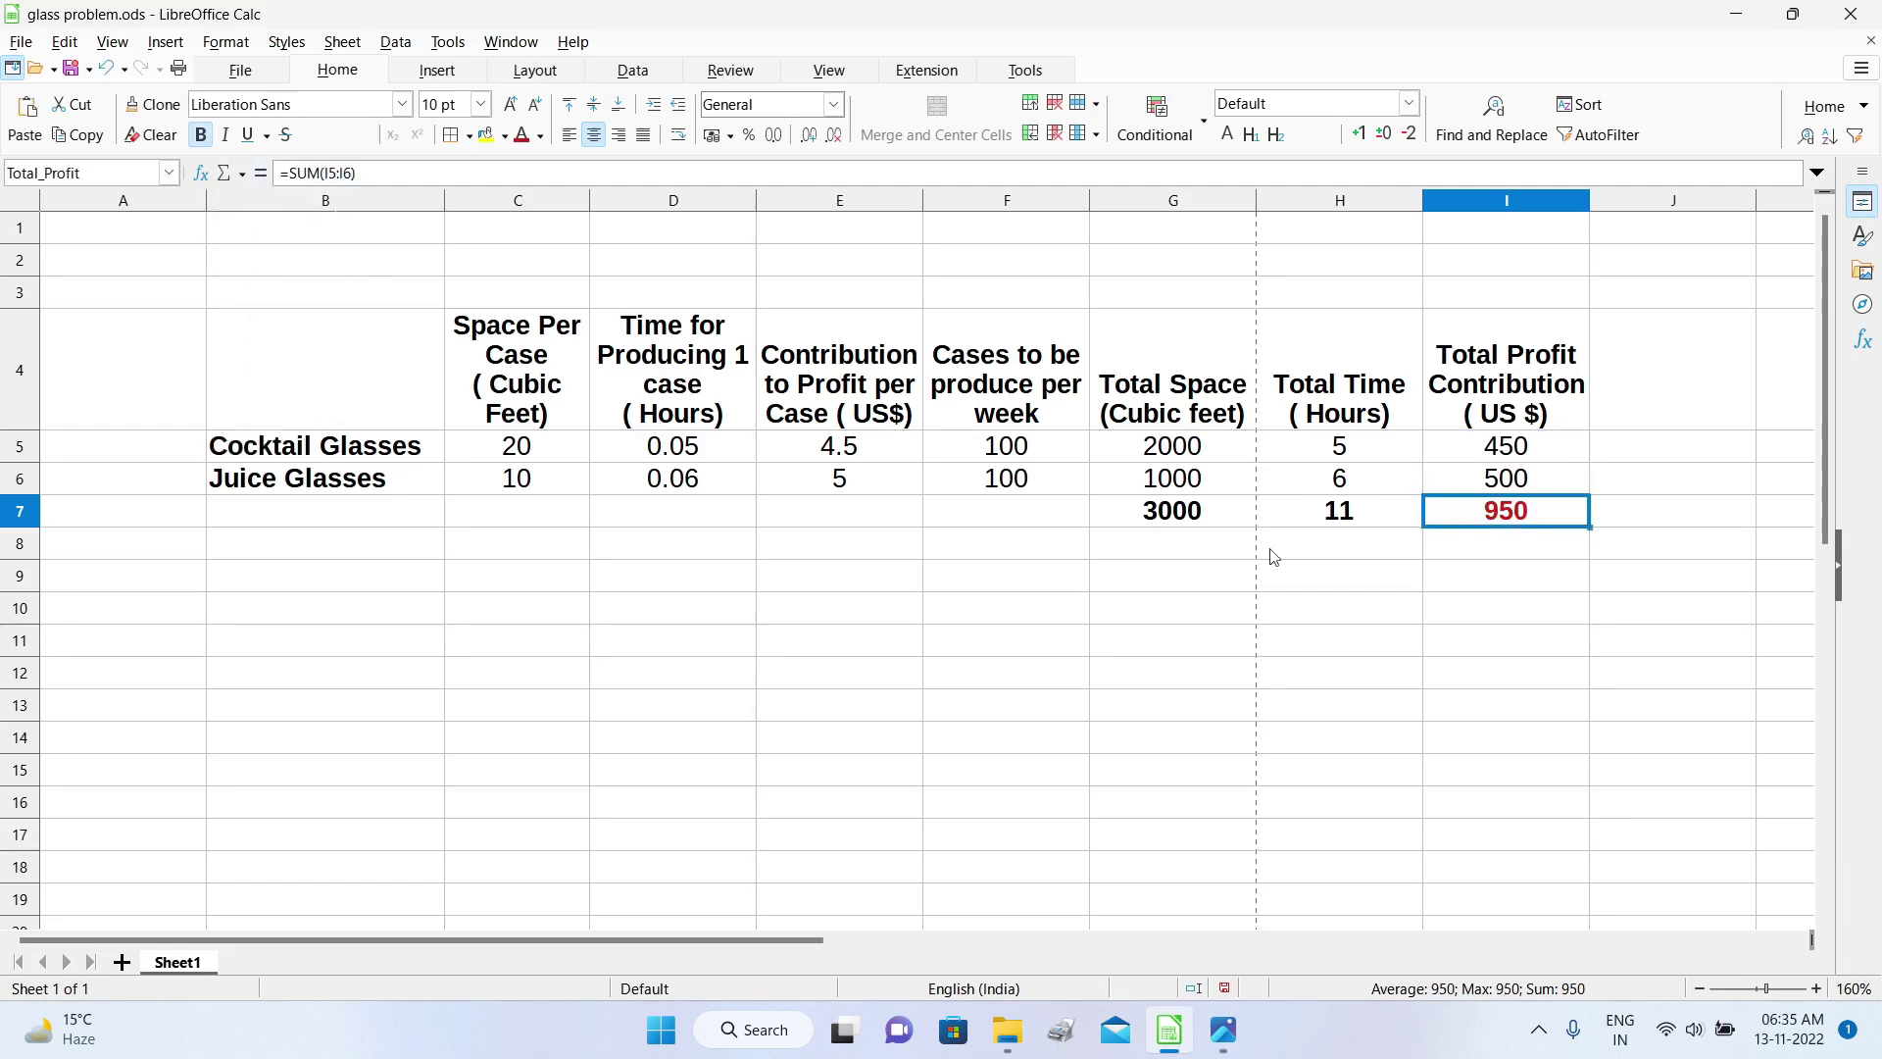
left_click(486, 138)
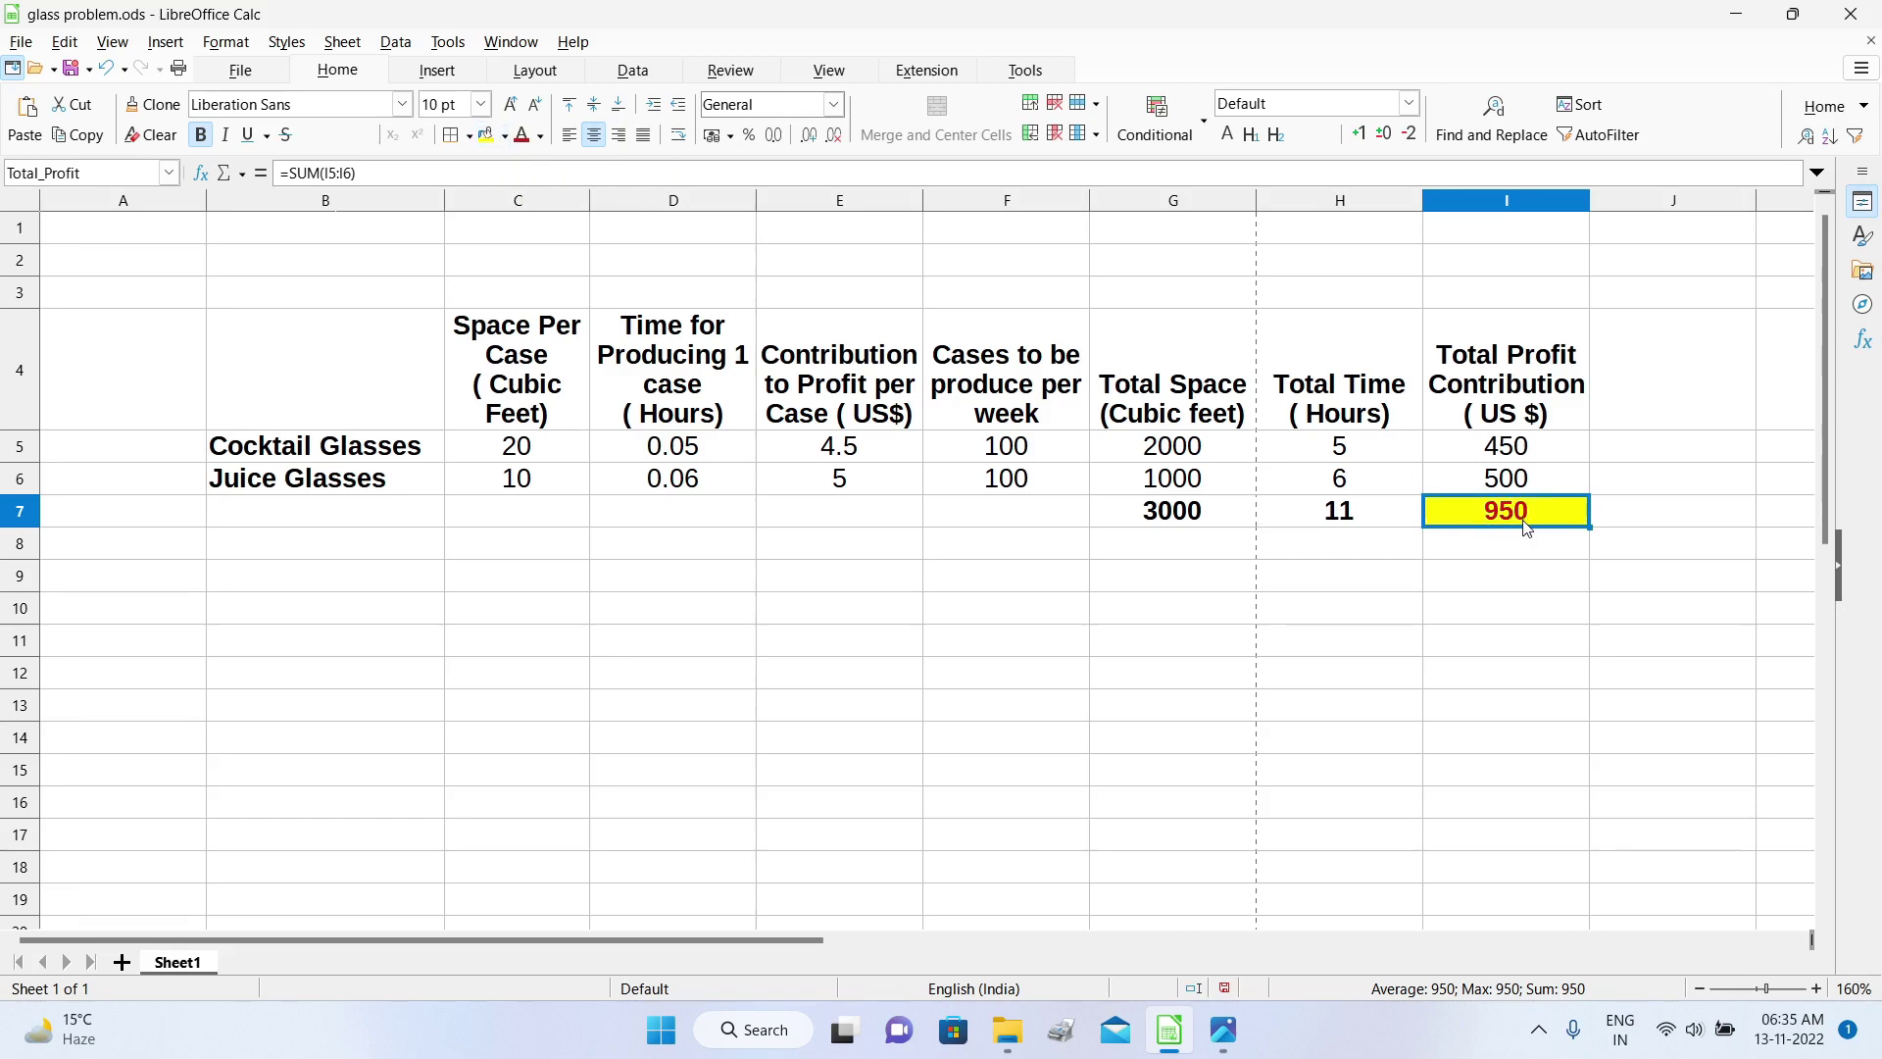
left_click_drag(1037, 447, 1051, 494)
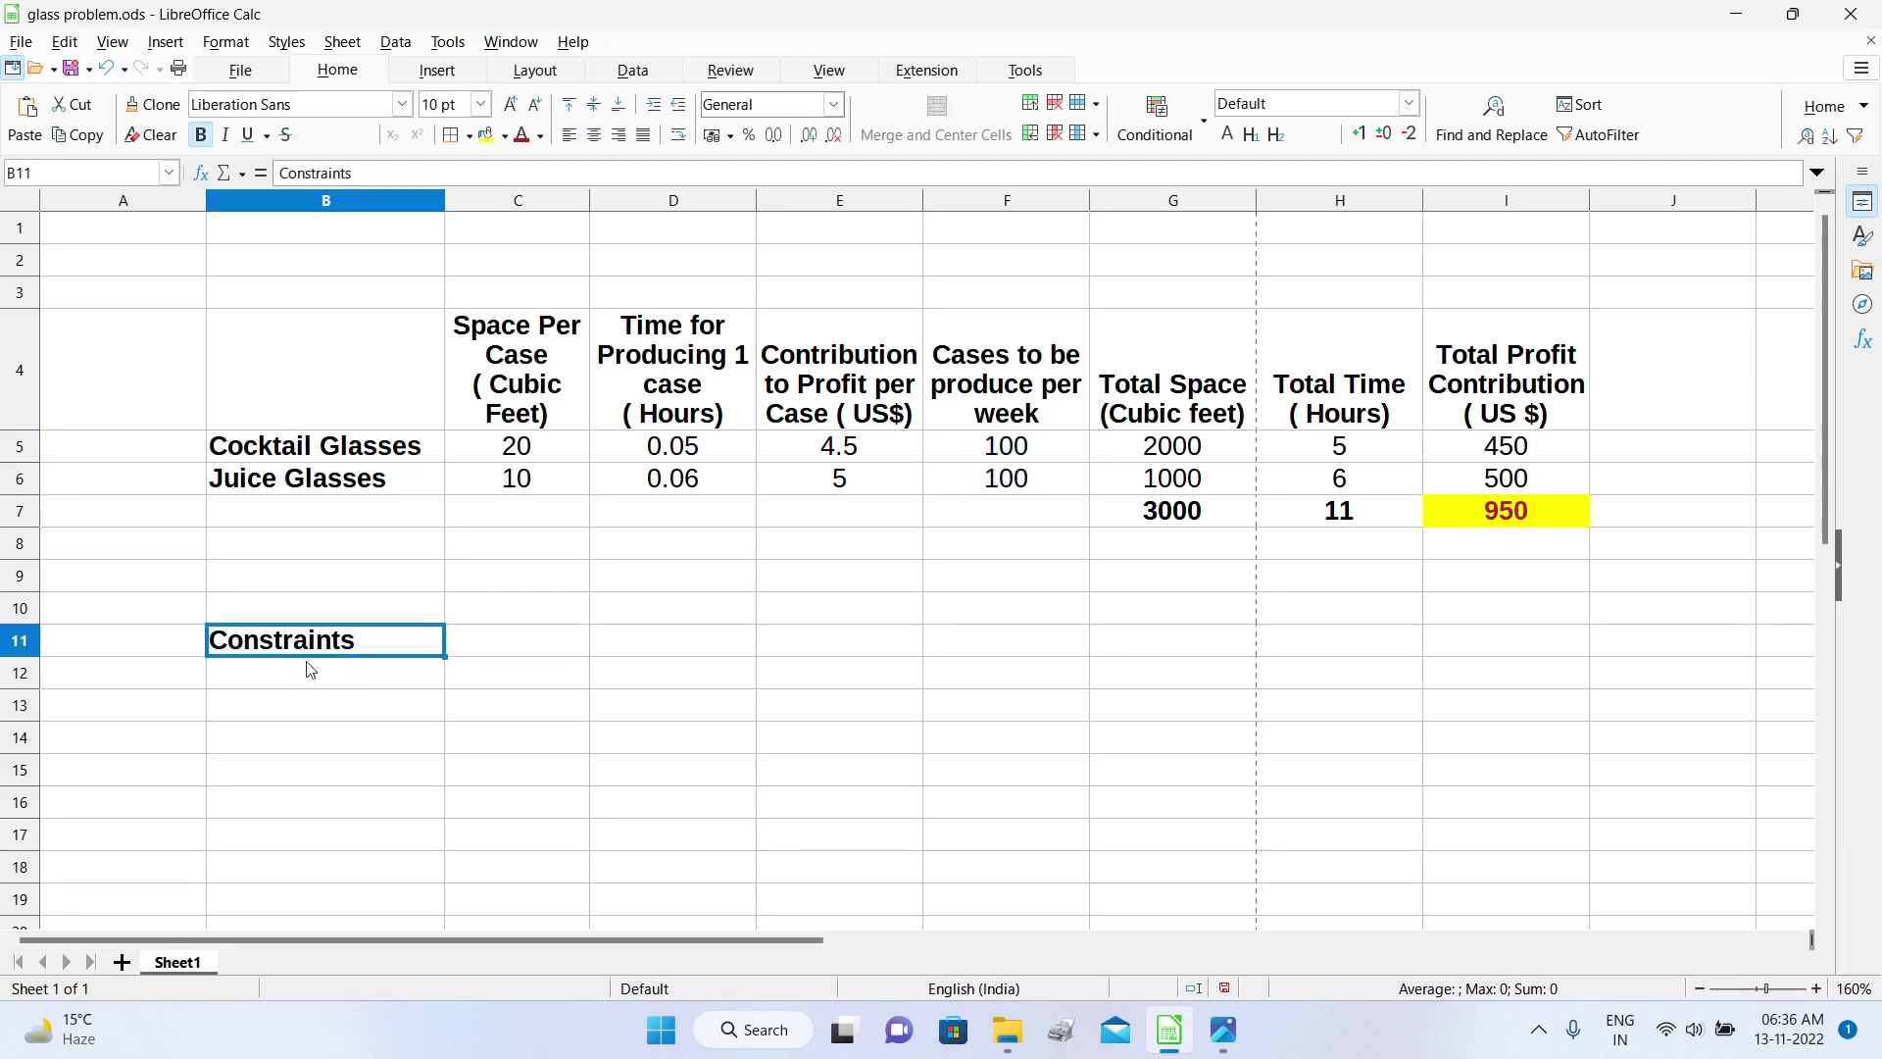
Step: Add the constraint "Maximum Space ( Cu ft)" in B12 with its limit 15000 in C12
left_click(315, 676)
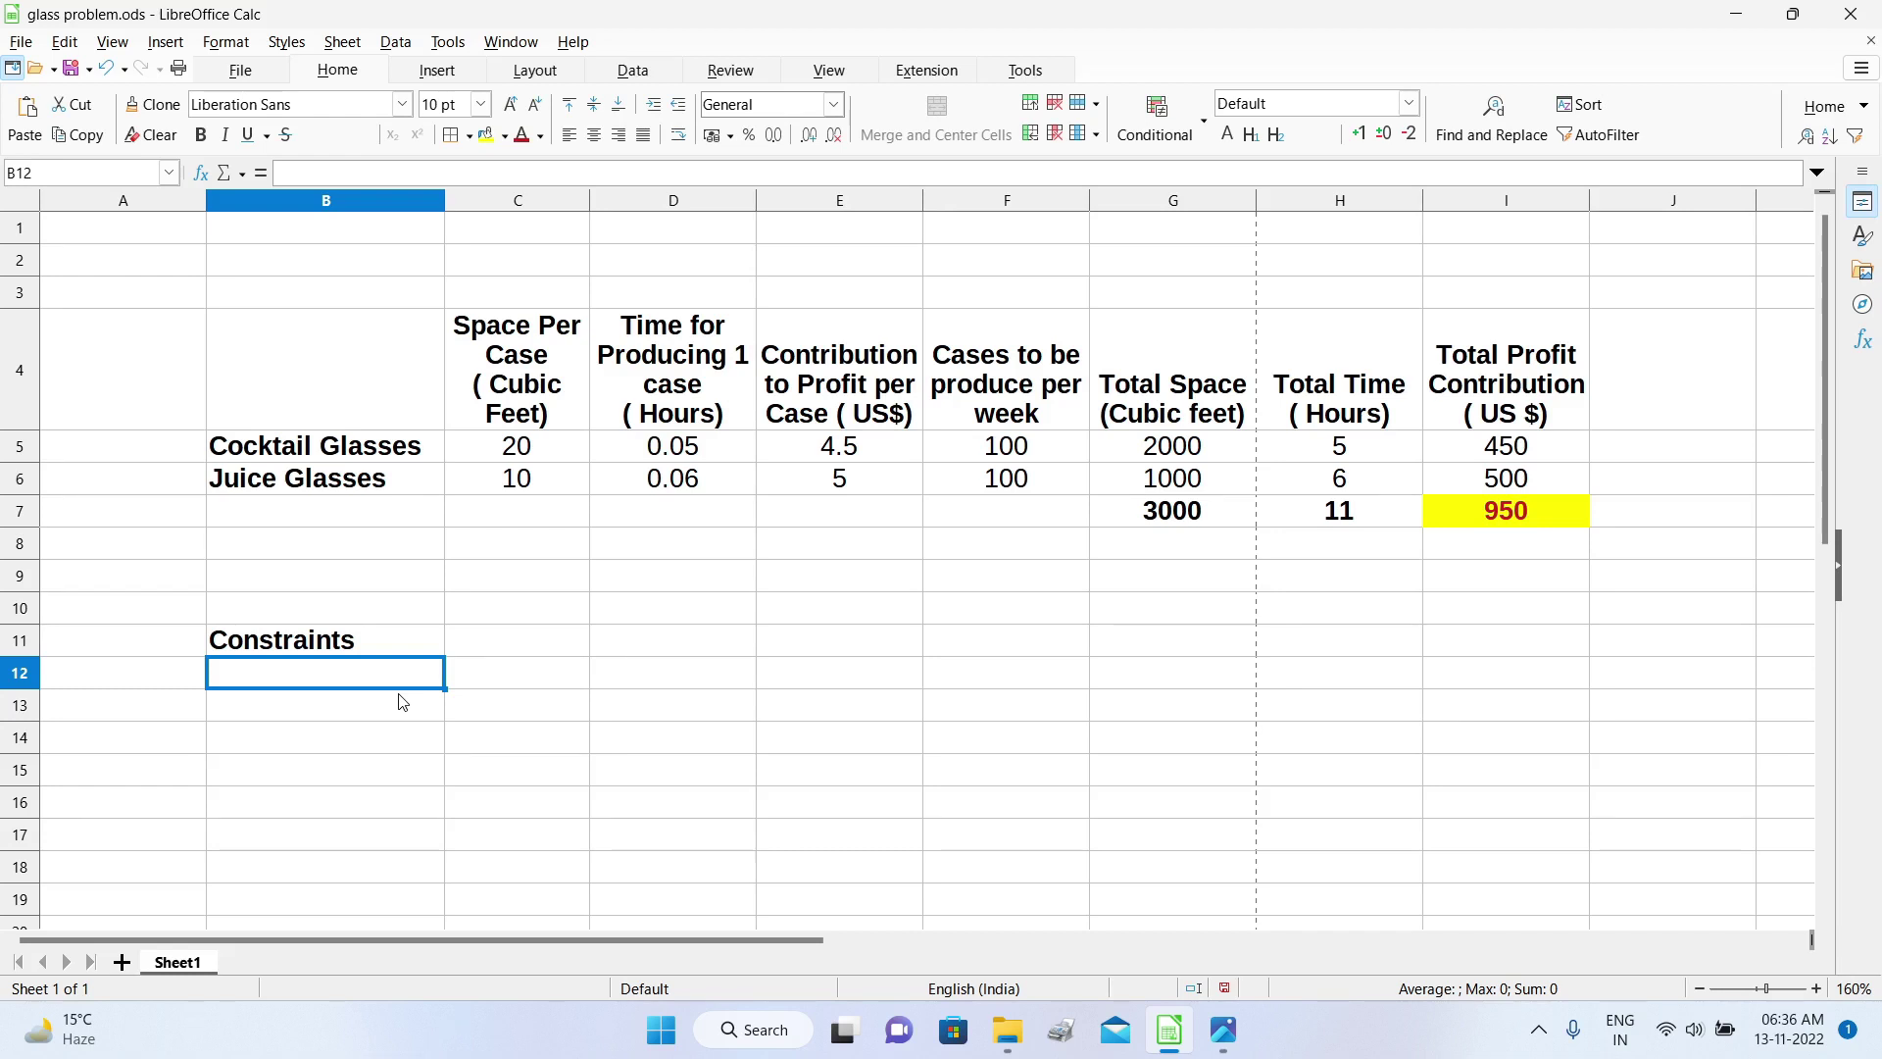
type("Maximu")
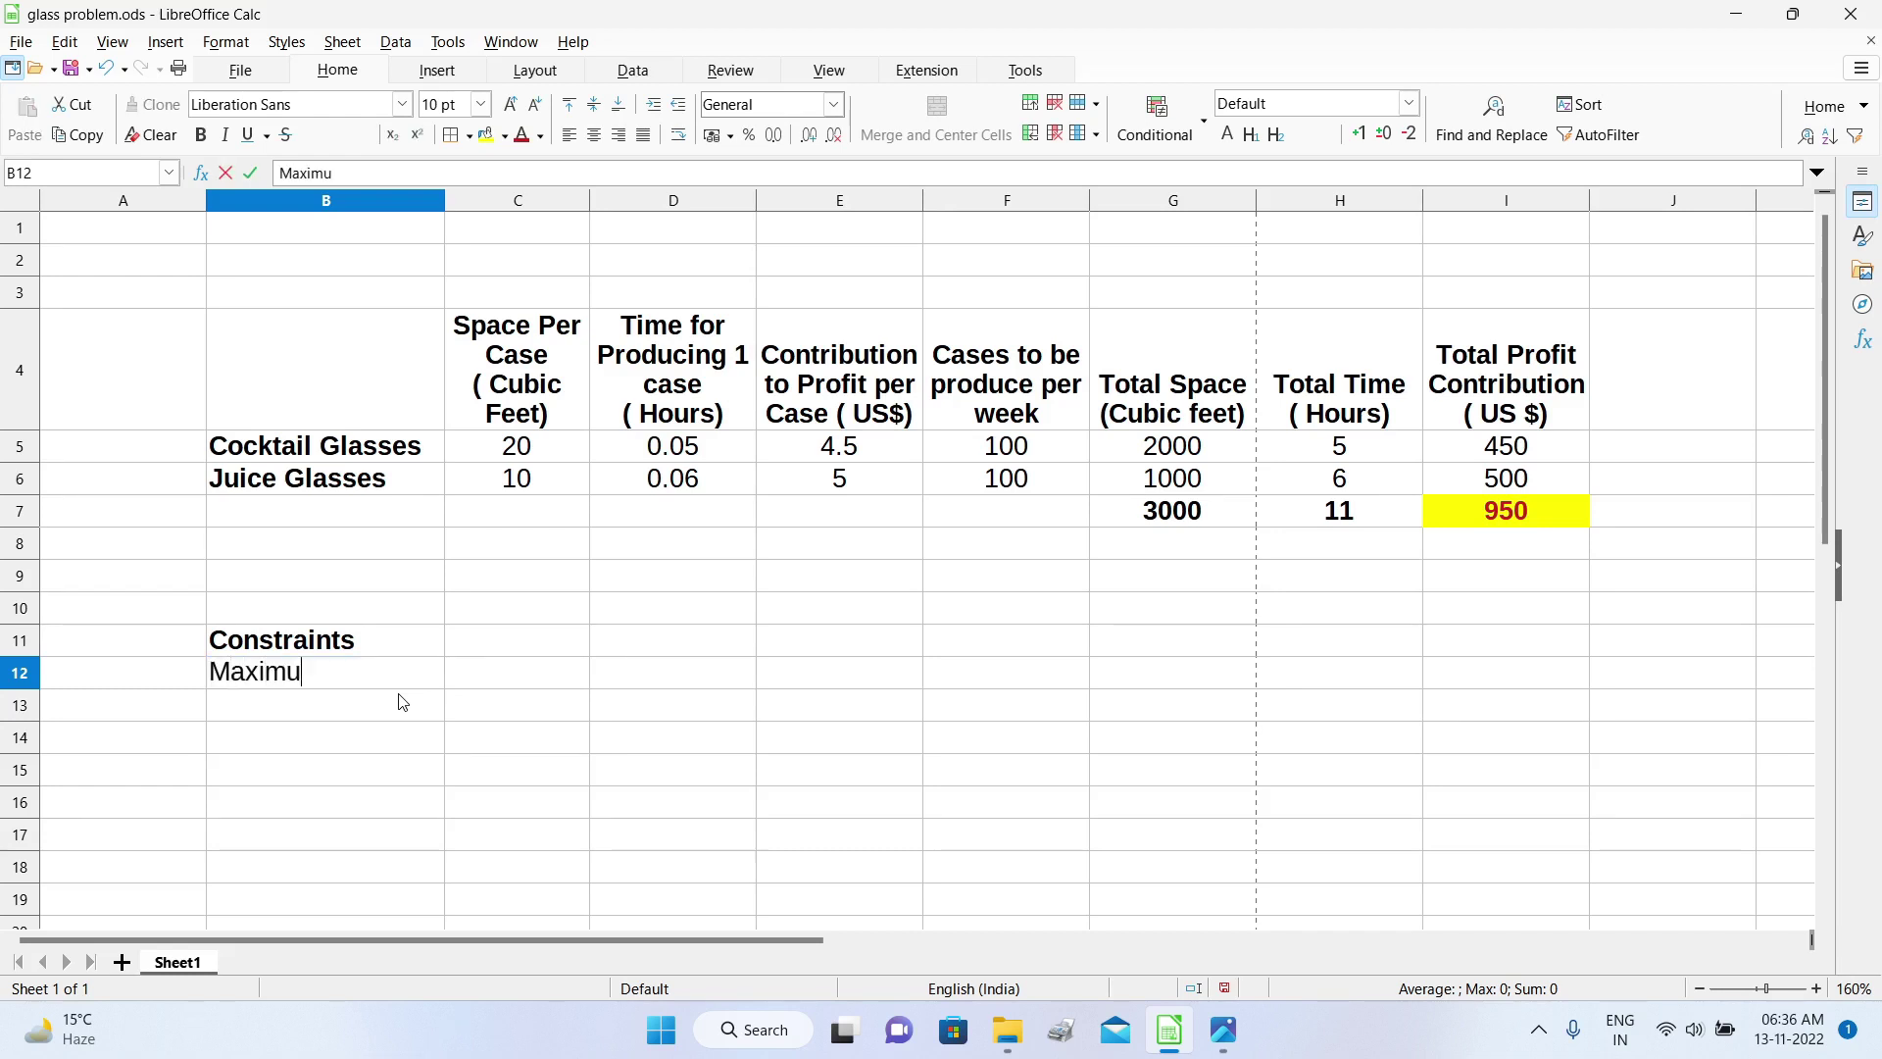
type("m Space")
left_click(510, 671)
type("15000")
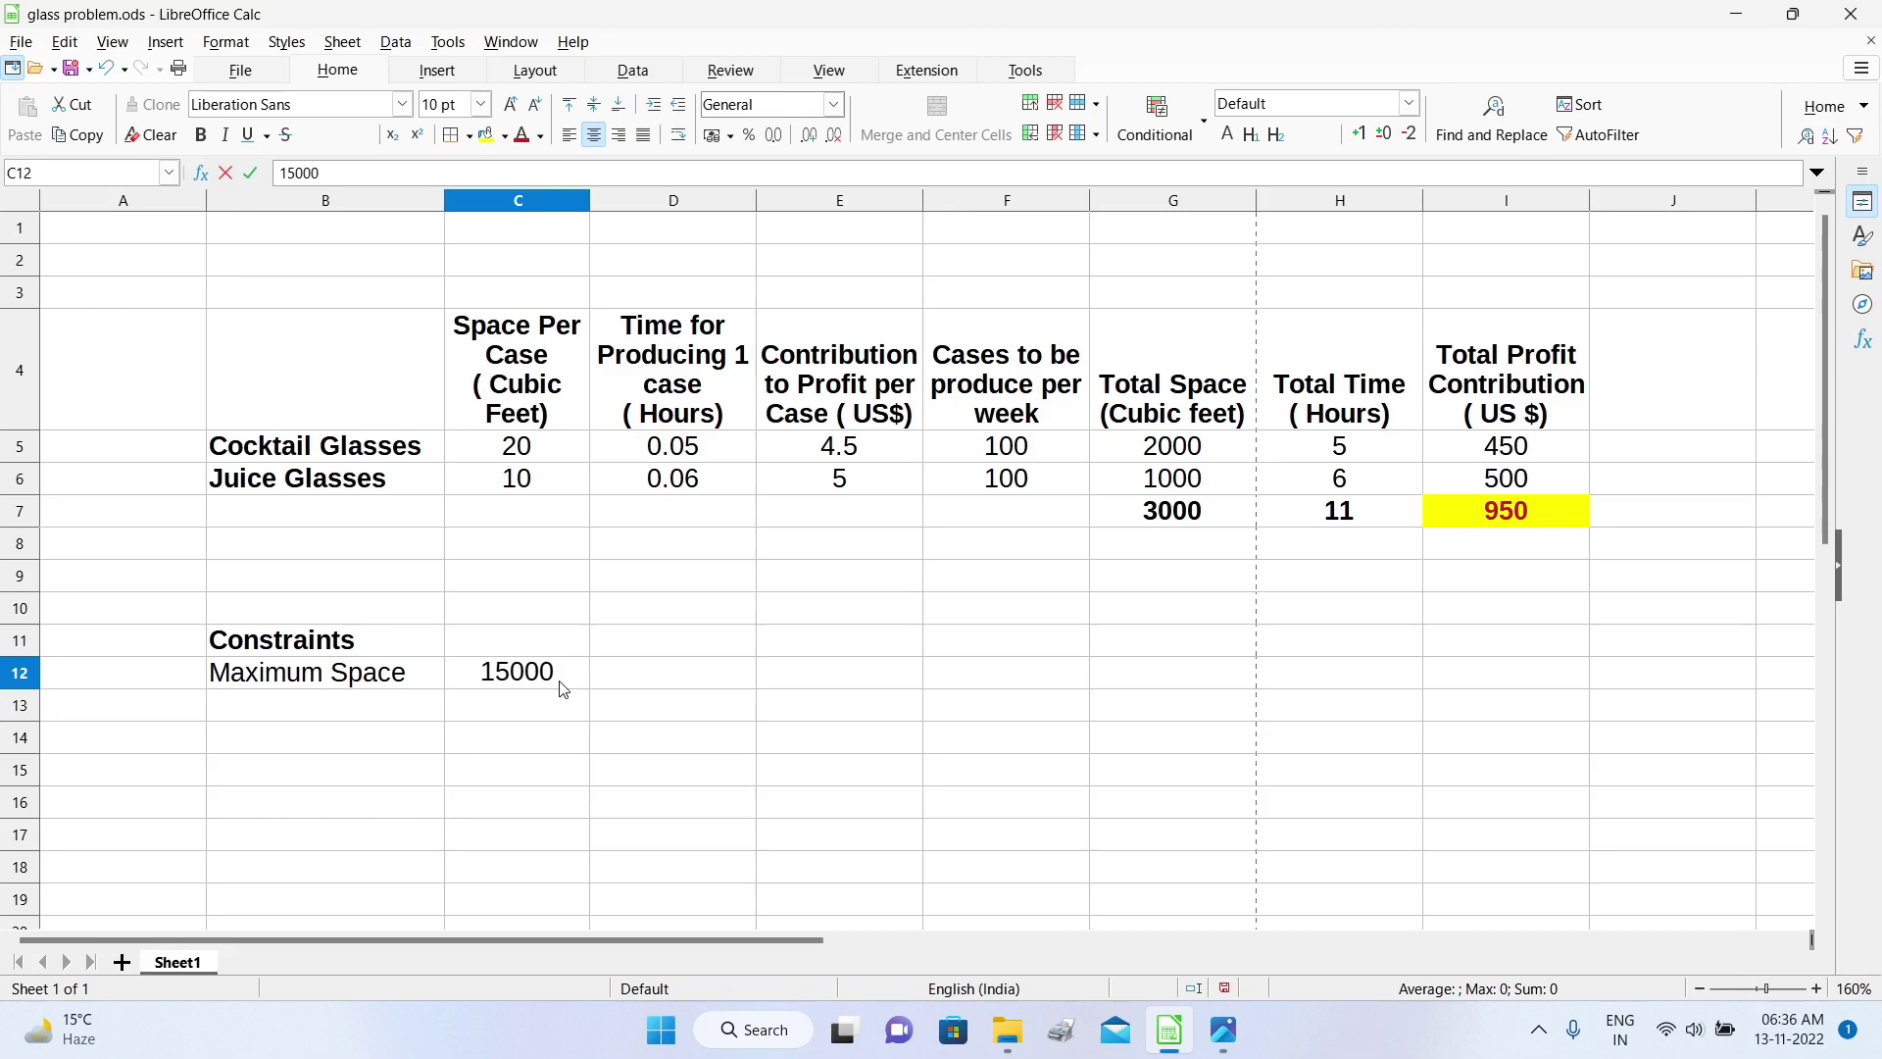
left_click(432, 684)
double_click(413, 677)
type("( C")
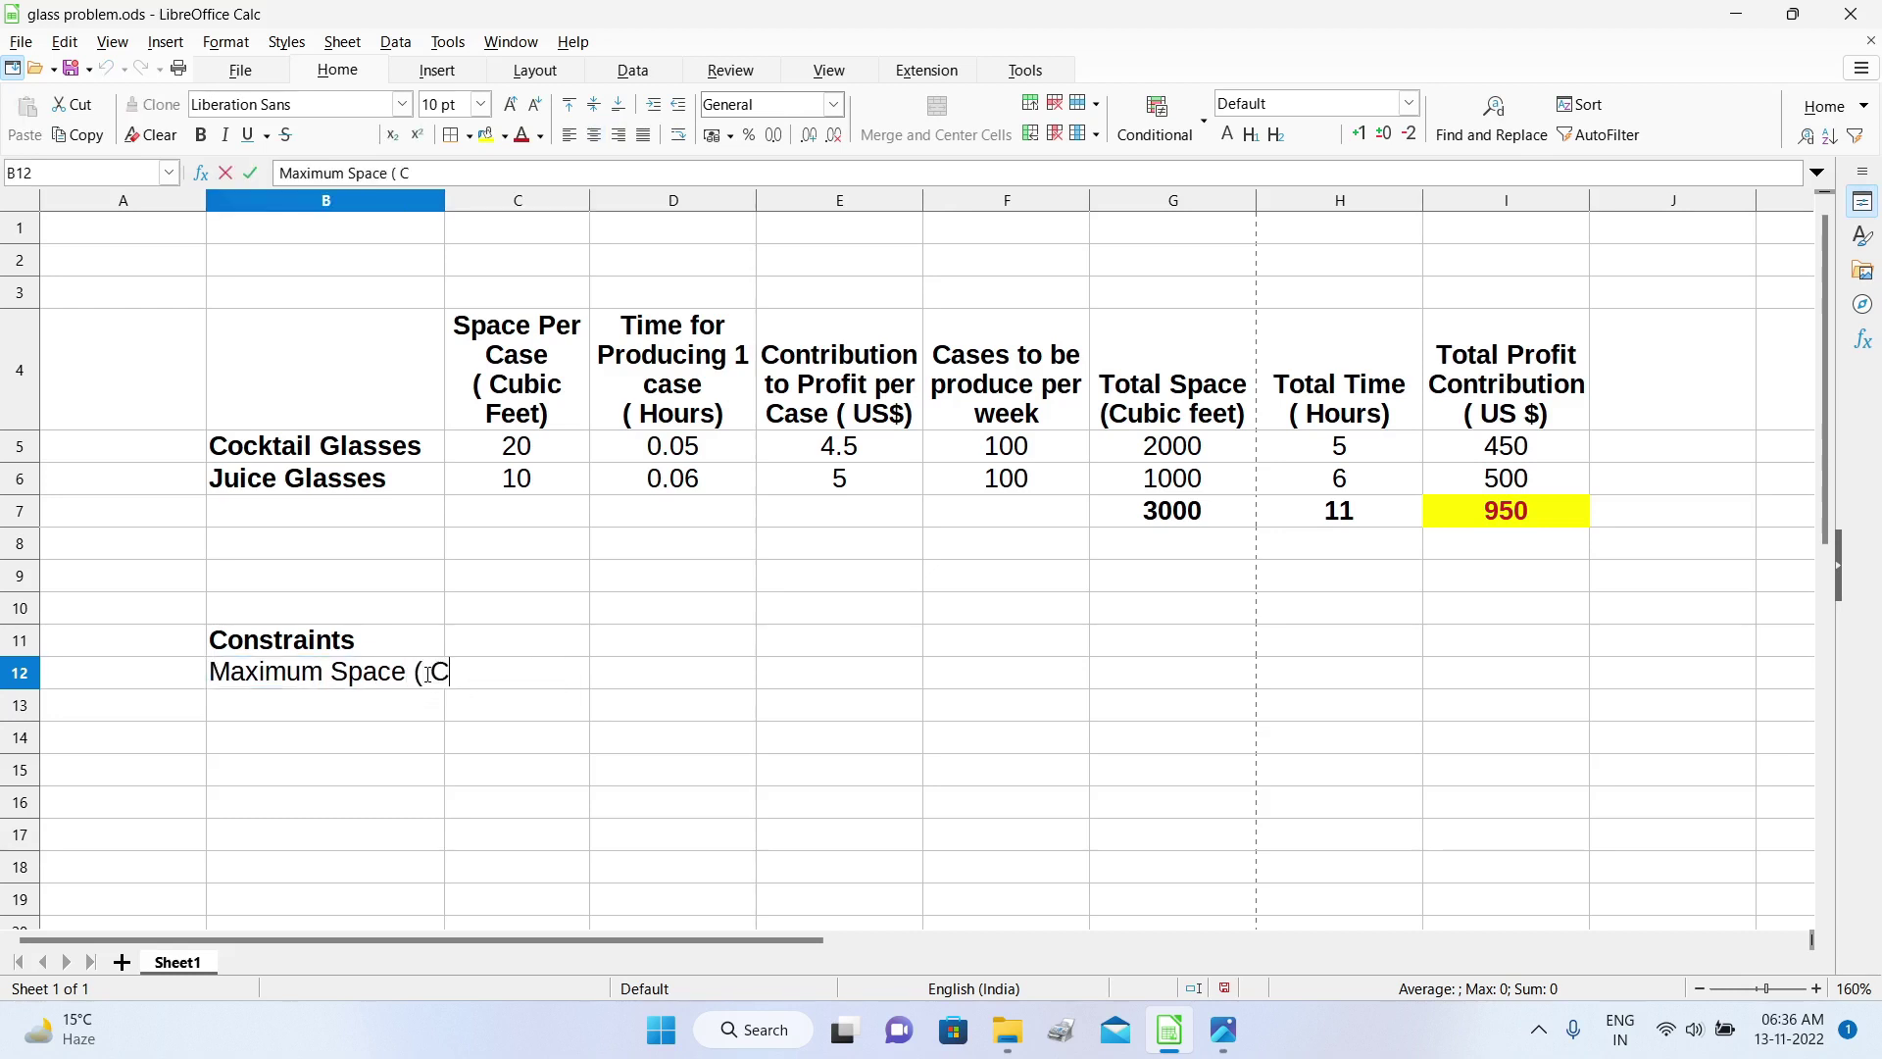
type("u ft)")
key("Return")
Step: Add the constraint "Maximum Time ( hours)" in B13 with its limit 60 in C13
type("Maximum ")
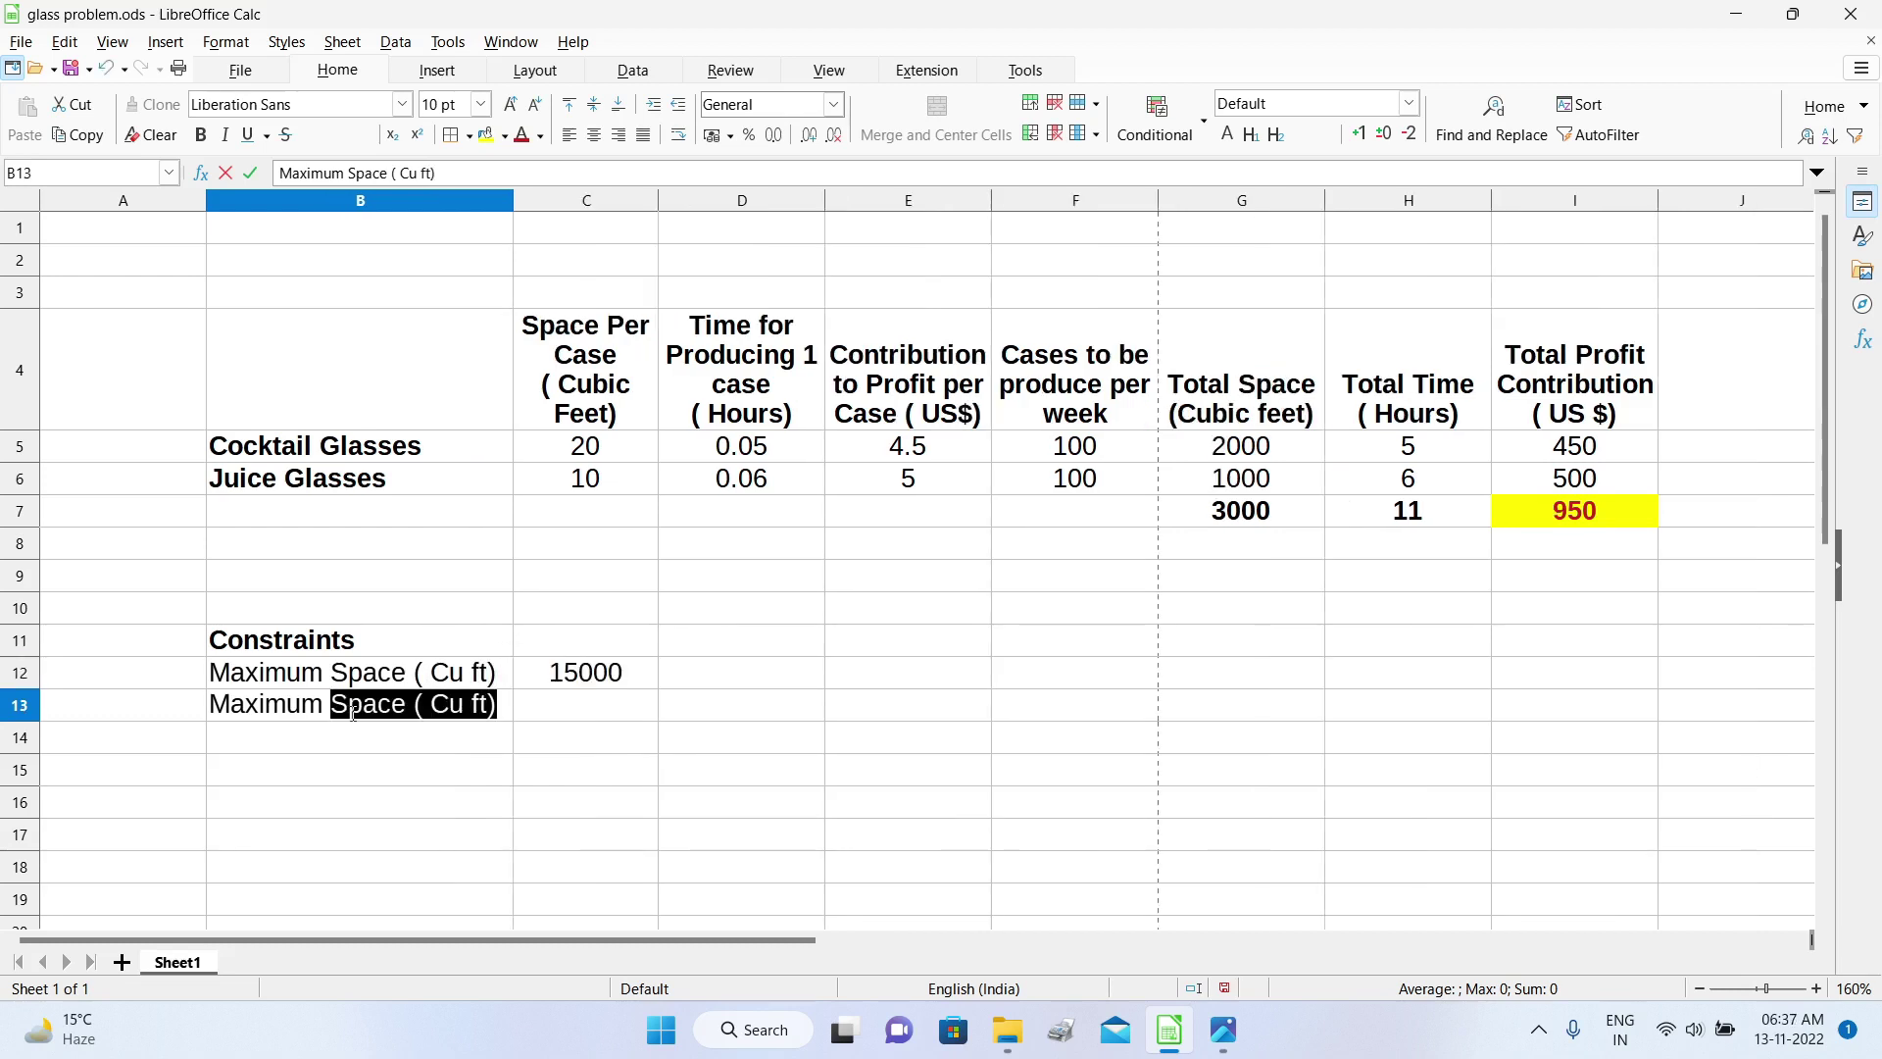
type("Time ( ")
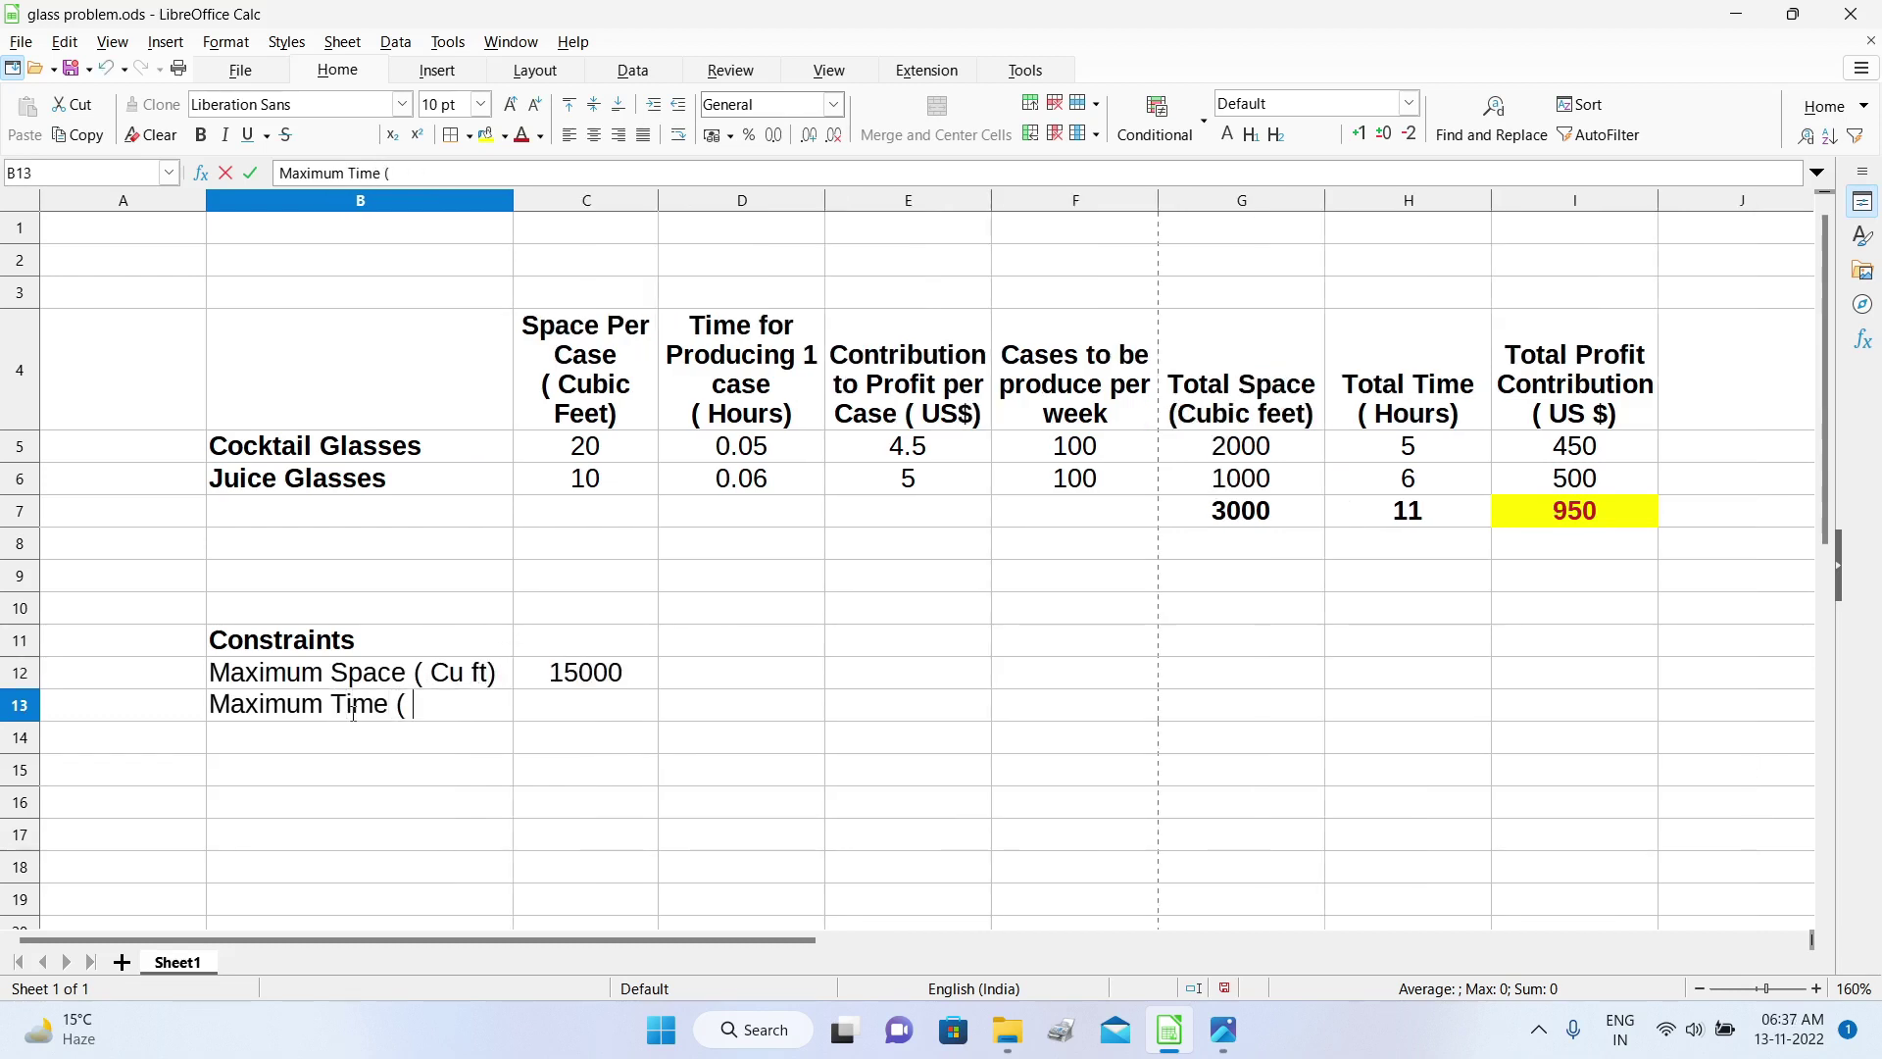
type("hours")
left_click(589, 713)
type("60")
key("Return")
Step: Add the constraint "Max Juice Cases / week" in B14 with its limit 800 in C14
left_click(395, 740)
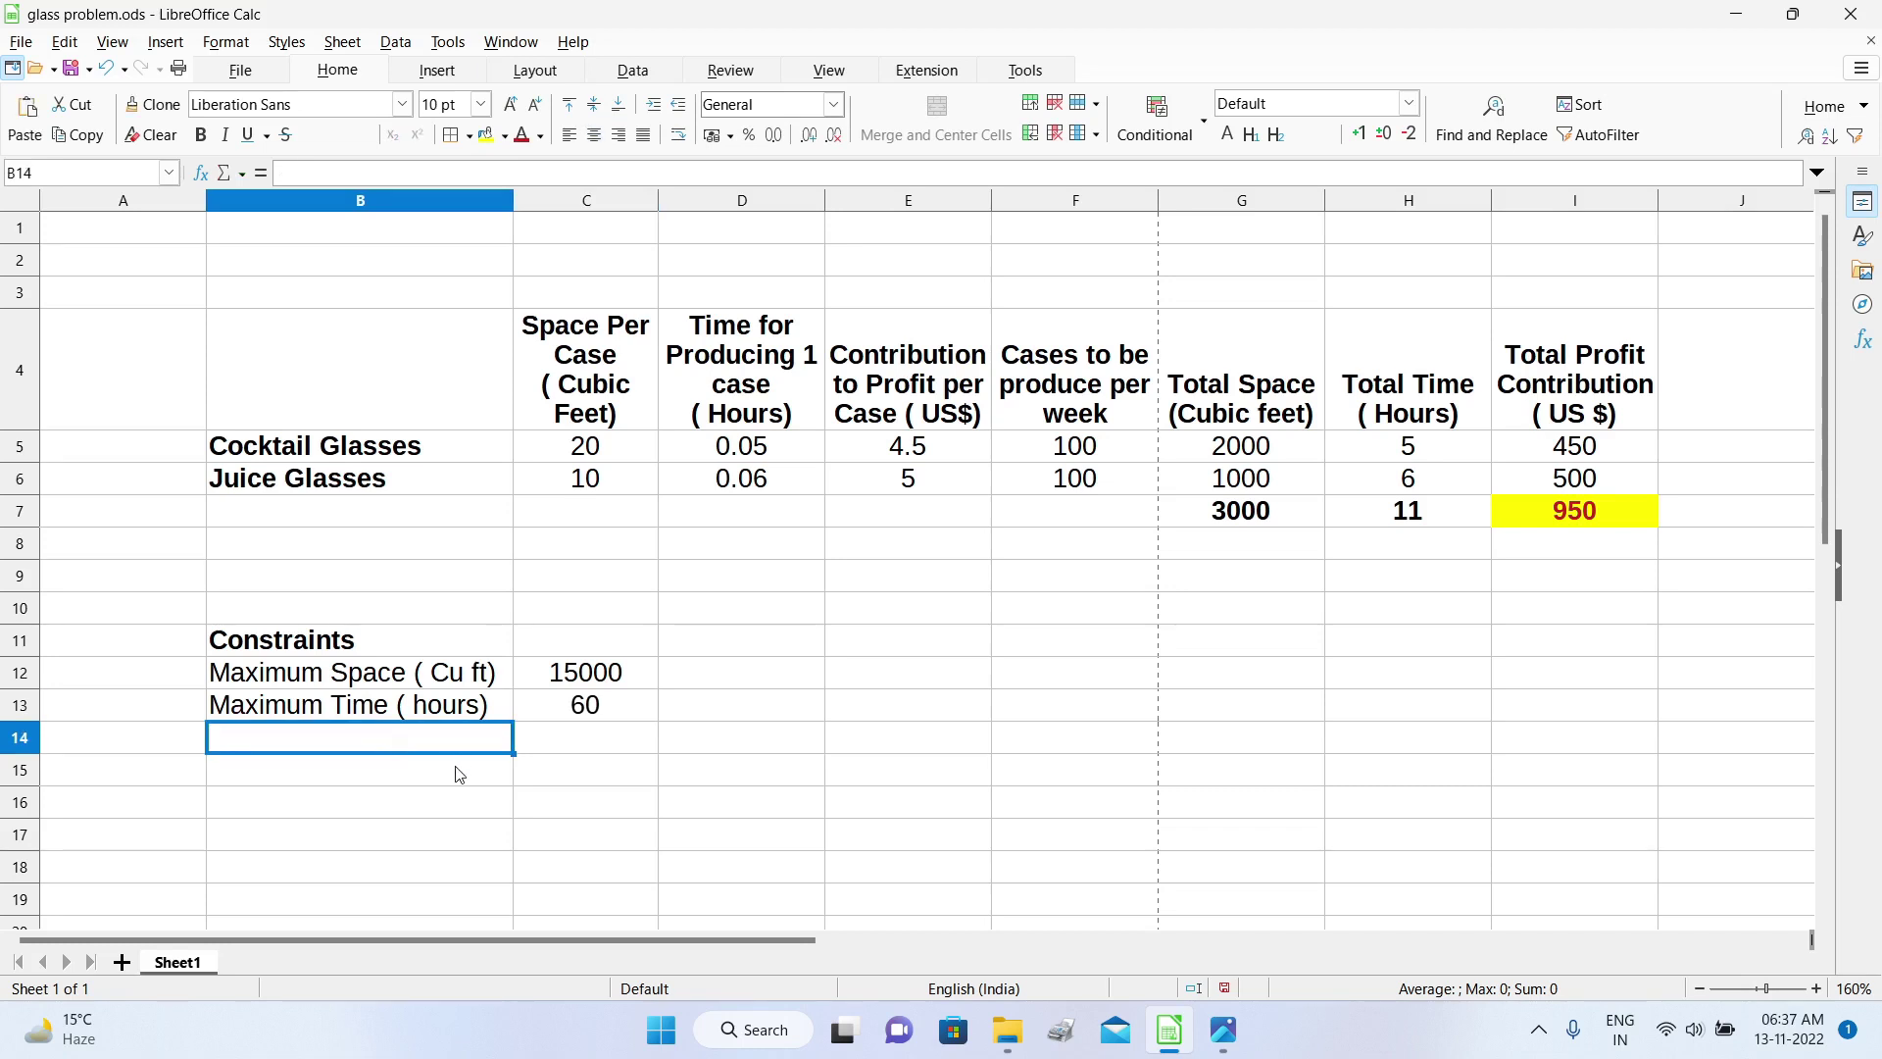
type("Max Juic")
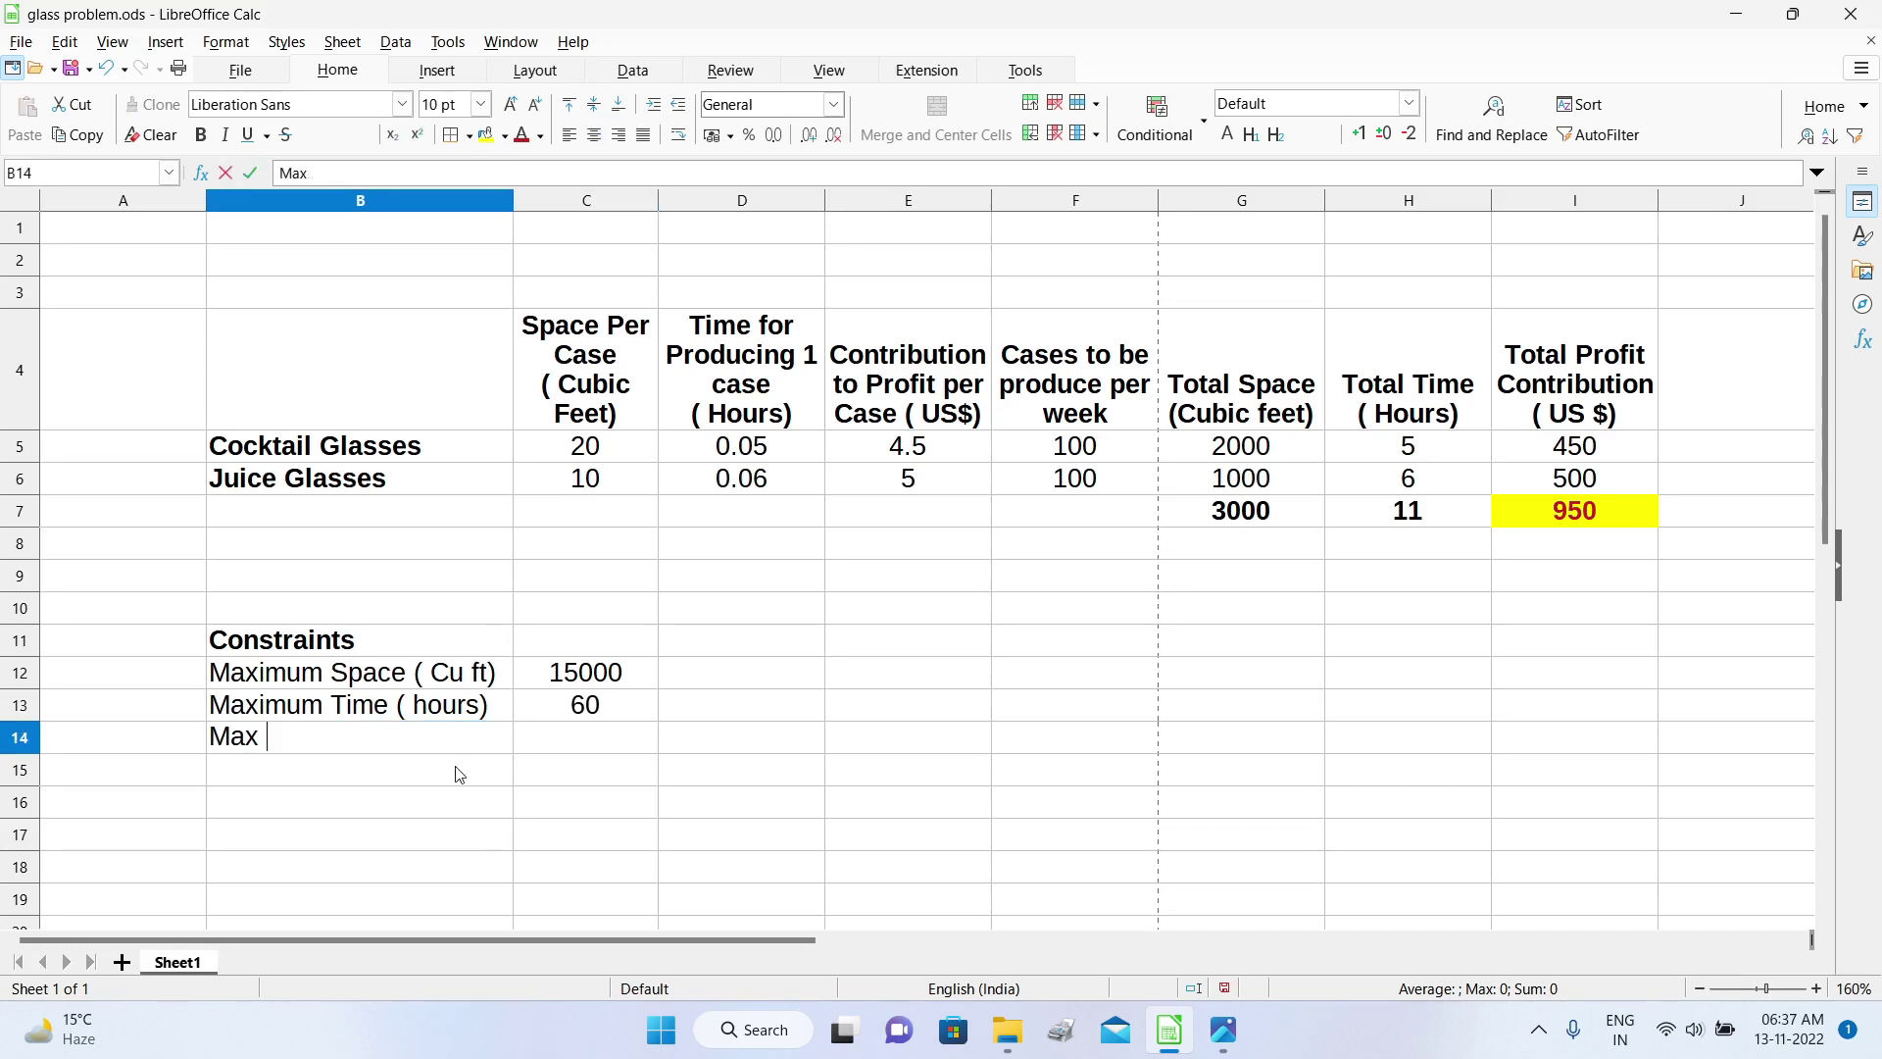
type("e Cas")
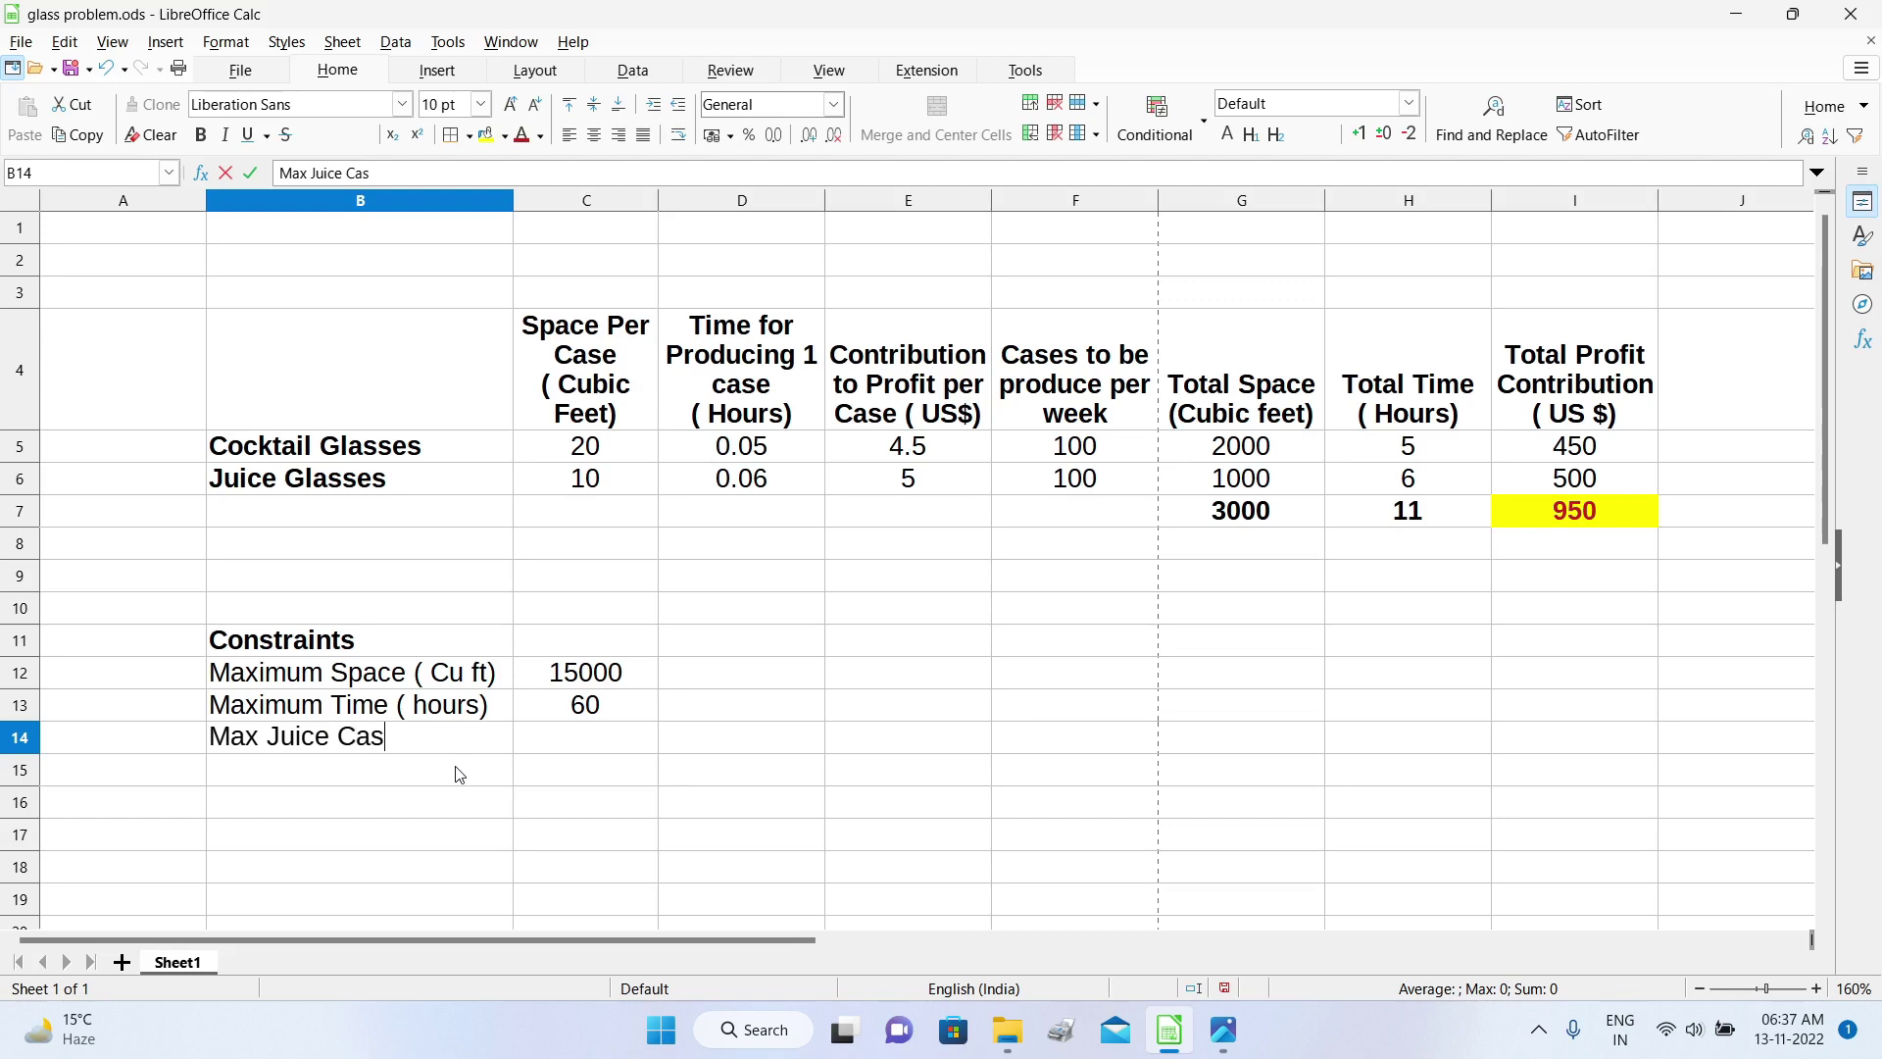
type("es / week")
left_click(603, 743)
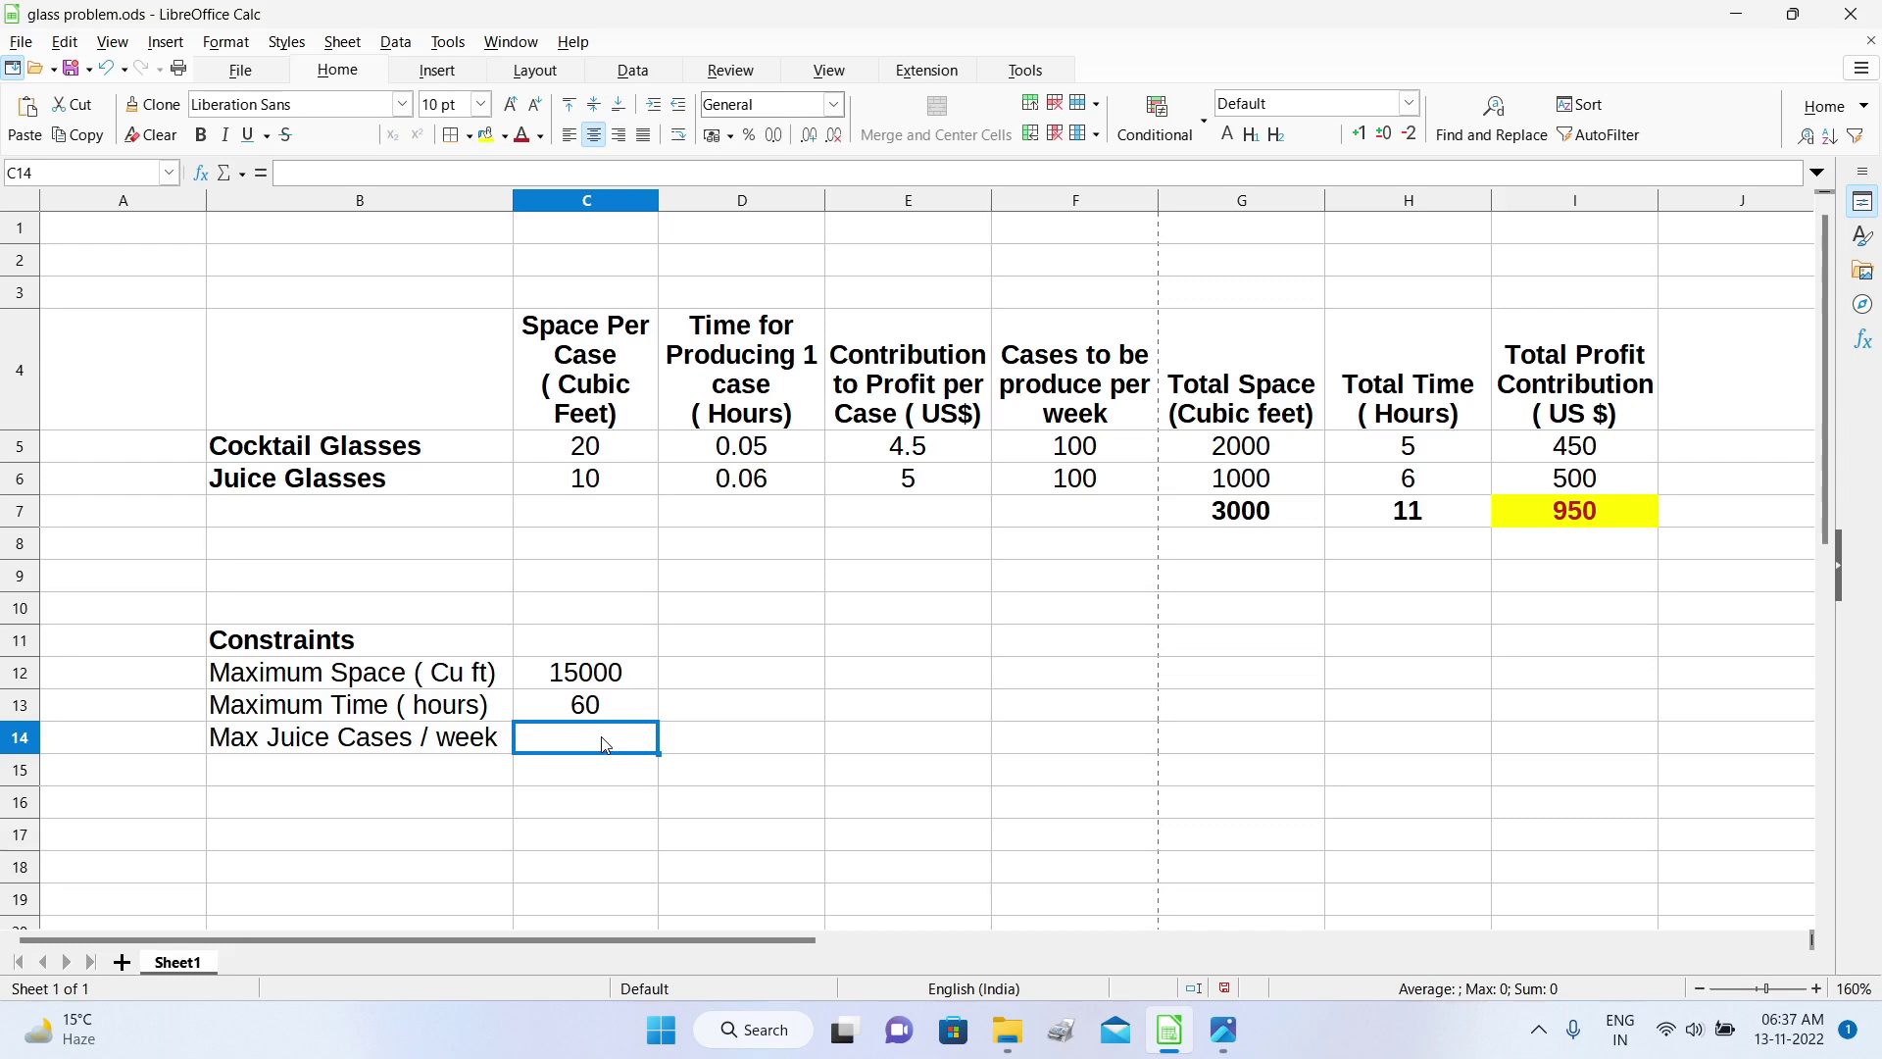
type("800")
left_click(355, 681)
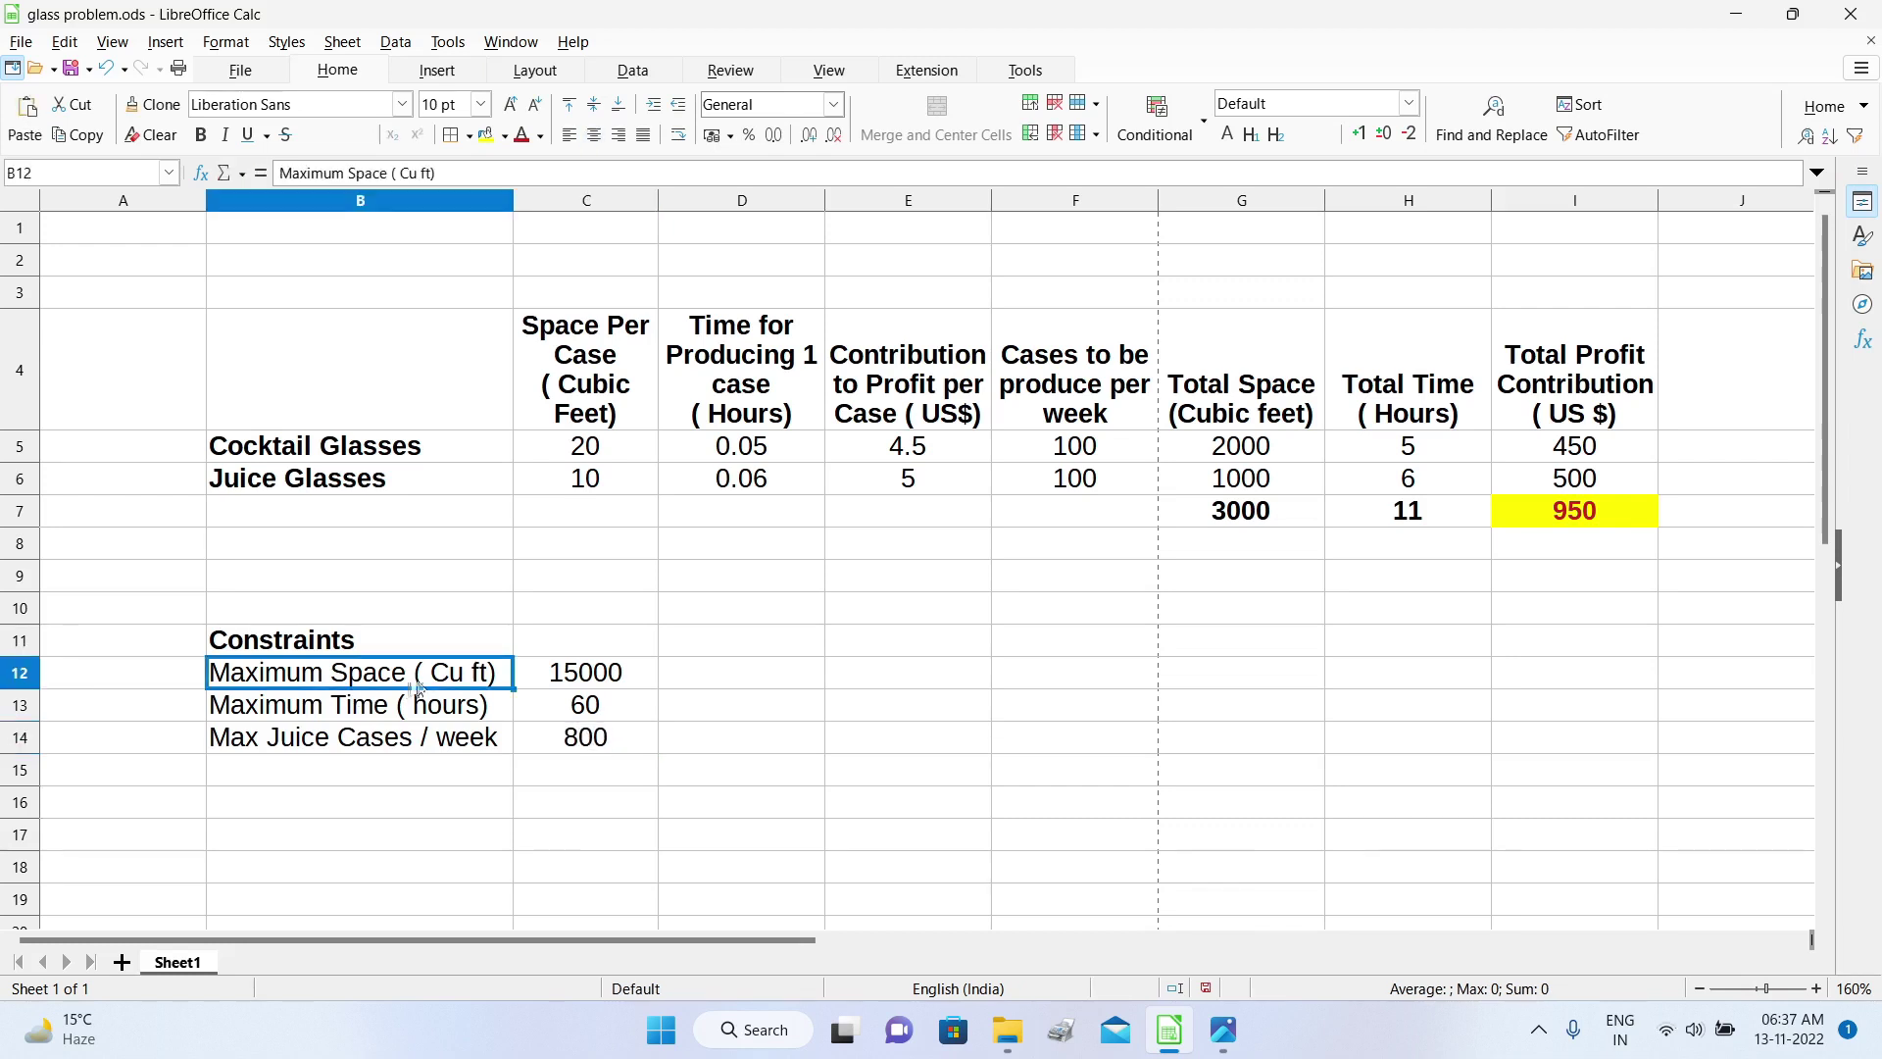
left_click(564, 686)
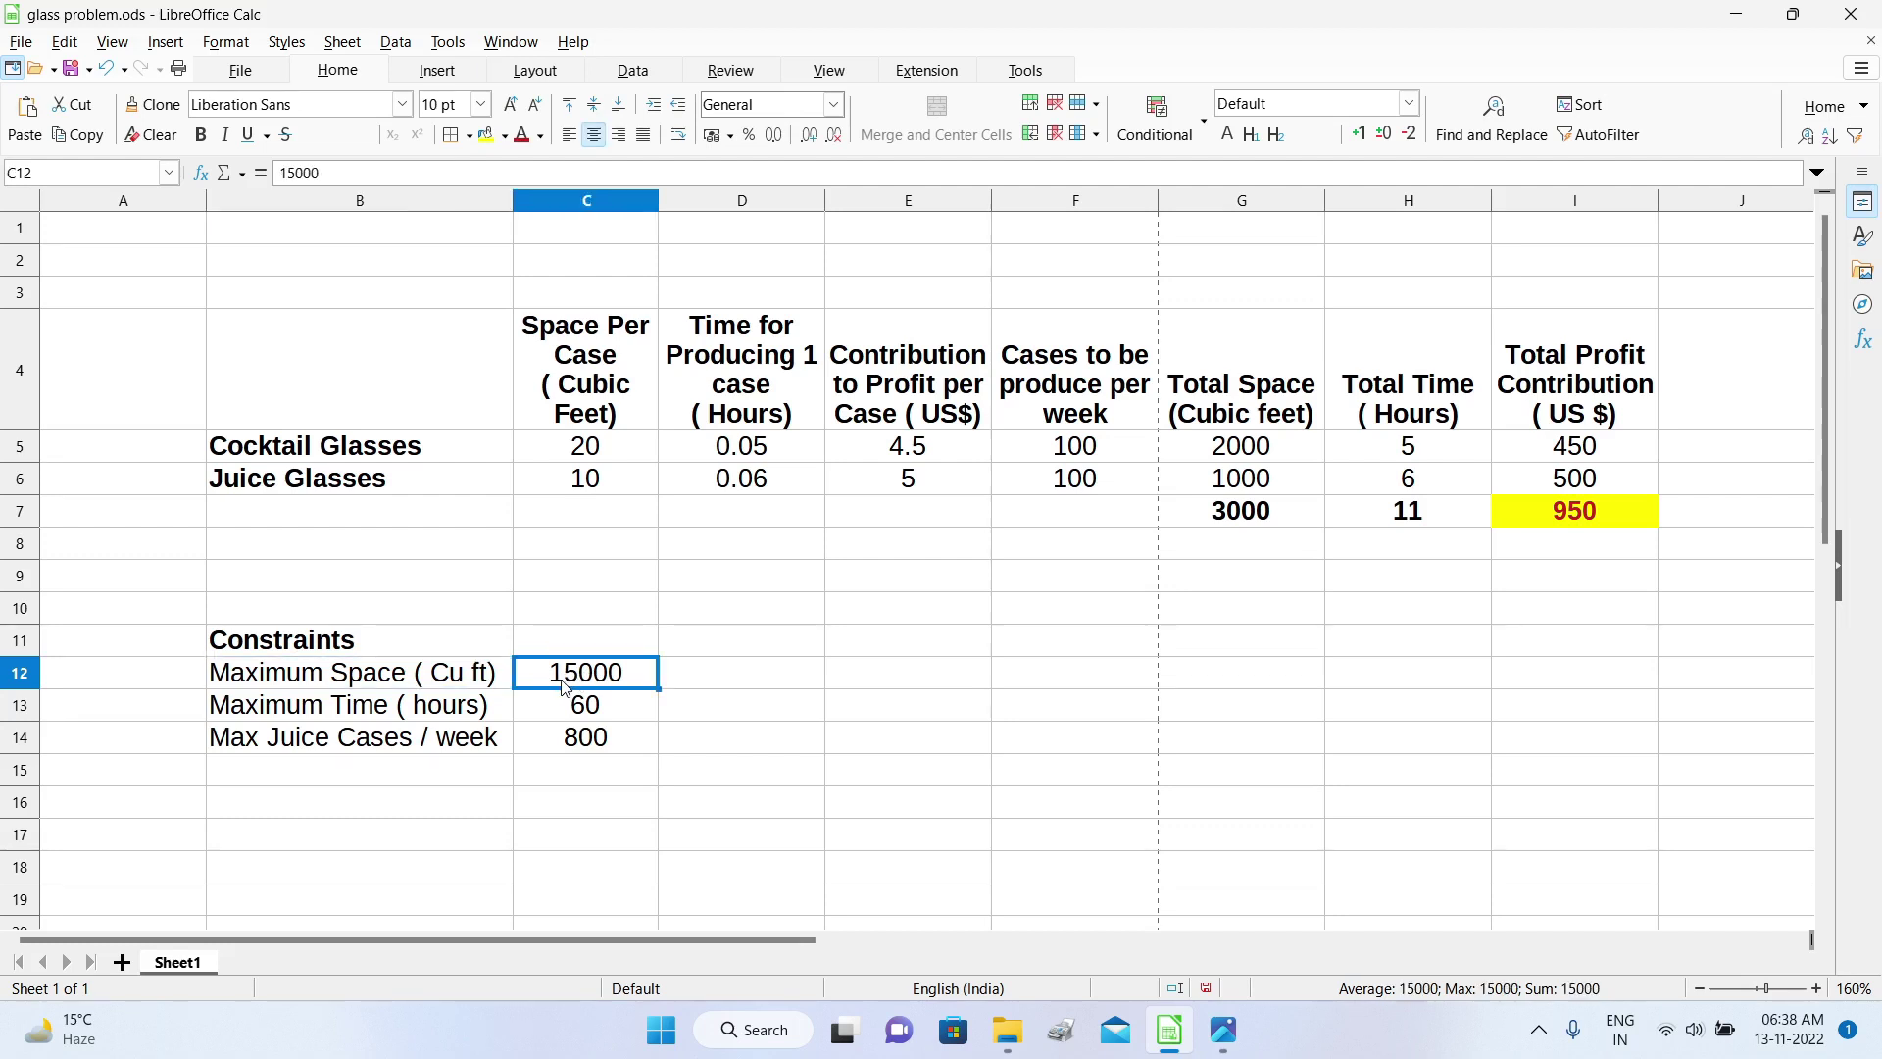
left_click(347, 717)
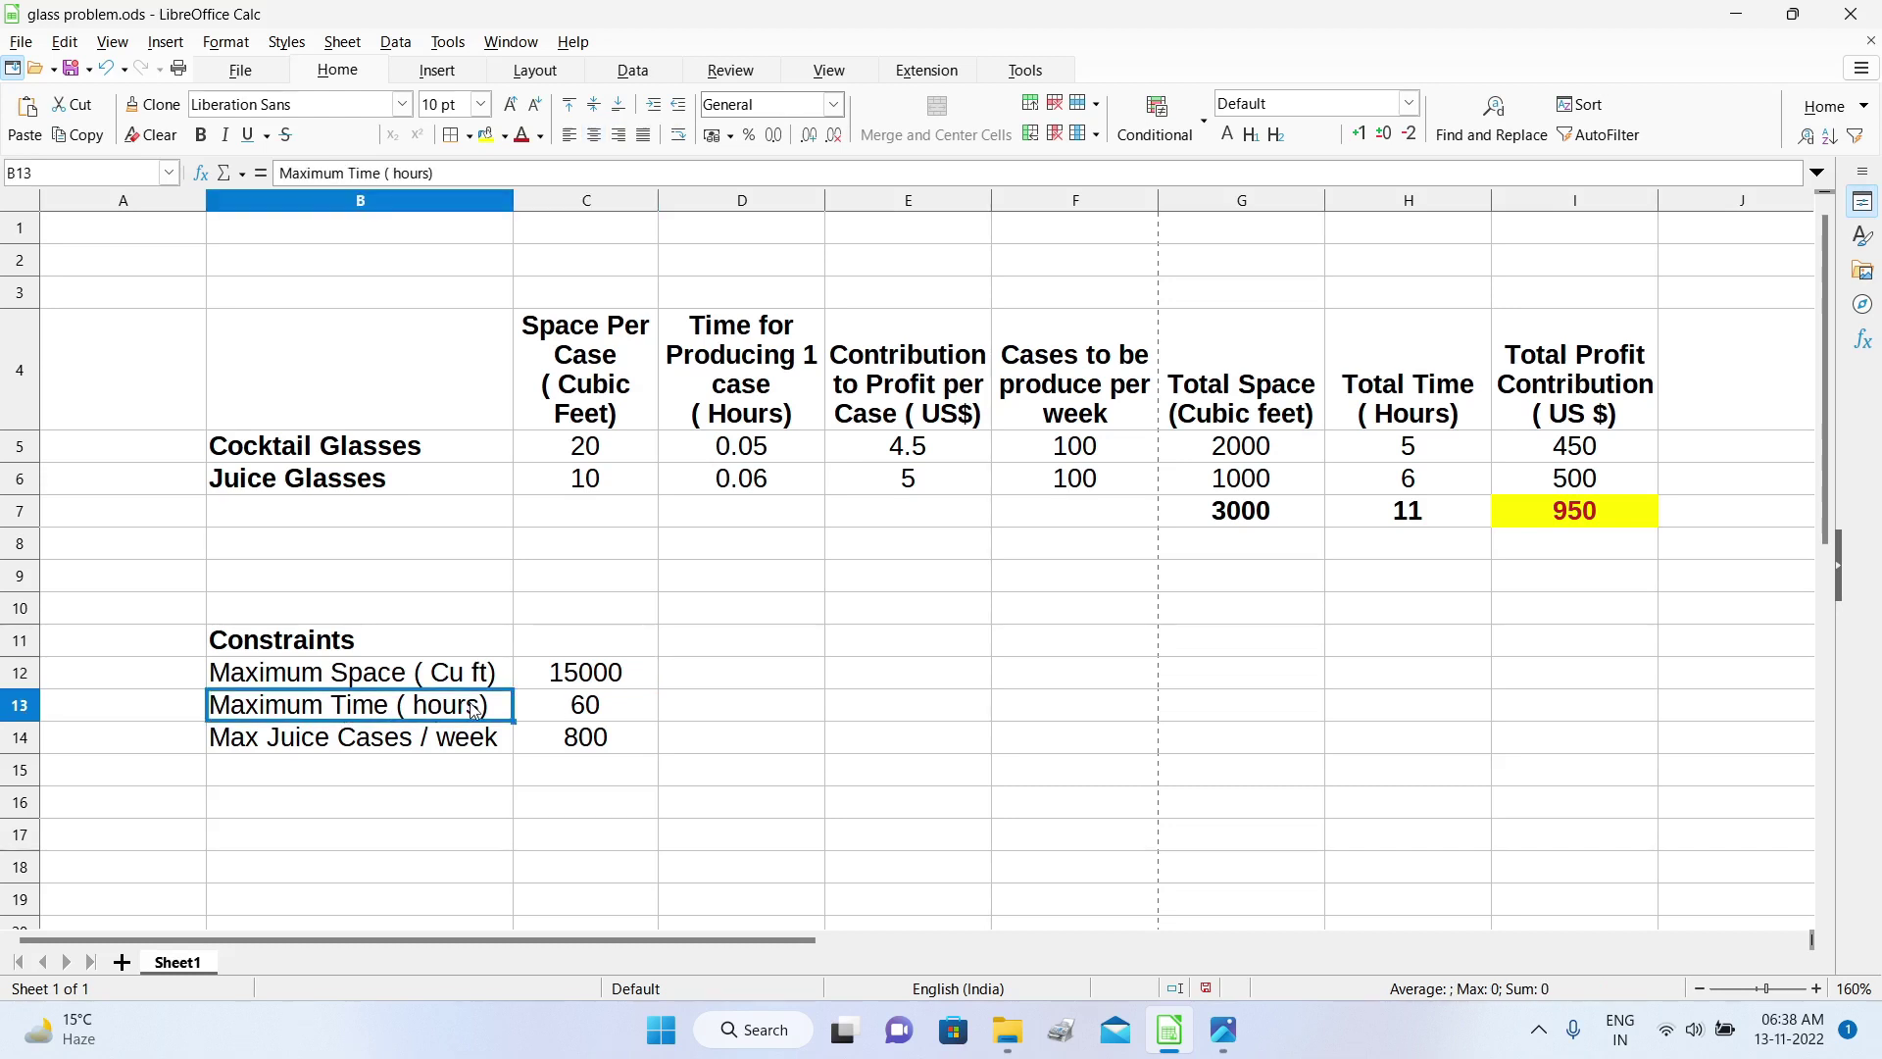
left_click(616, 706)
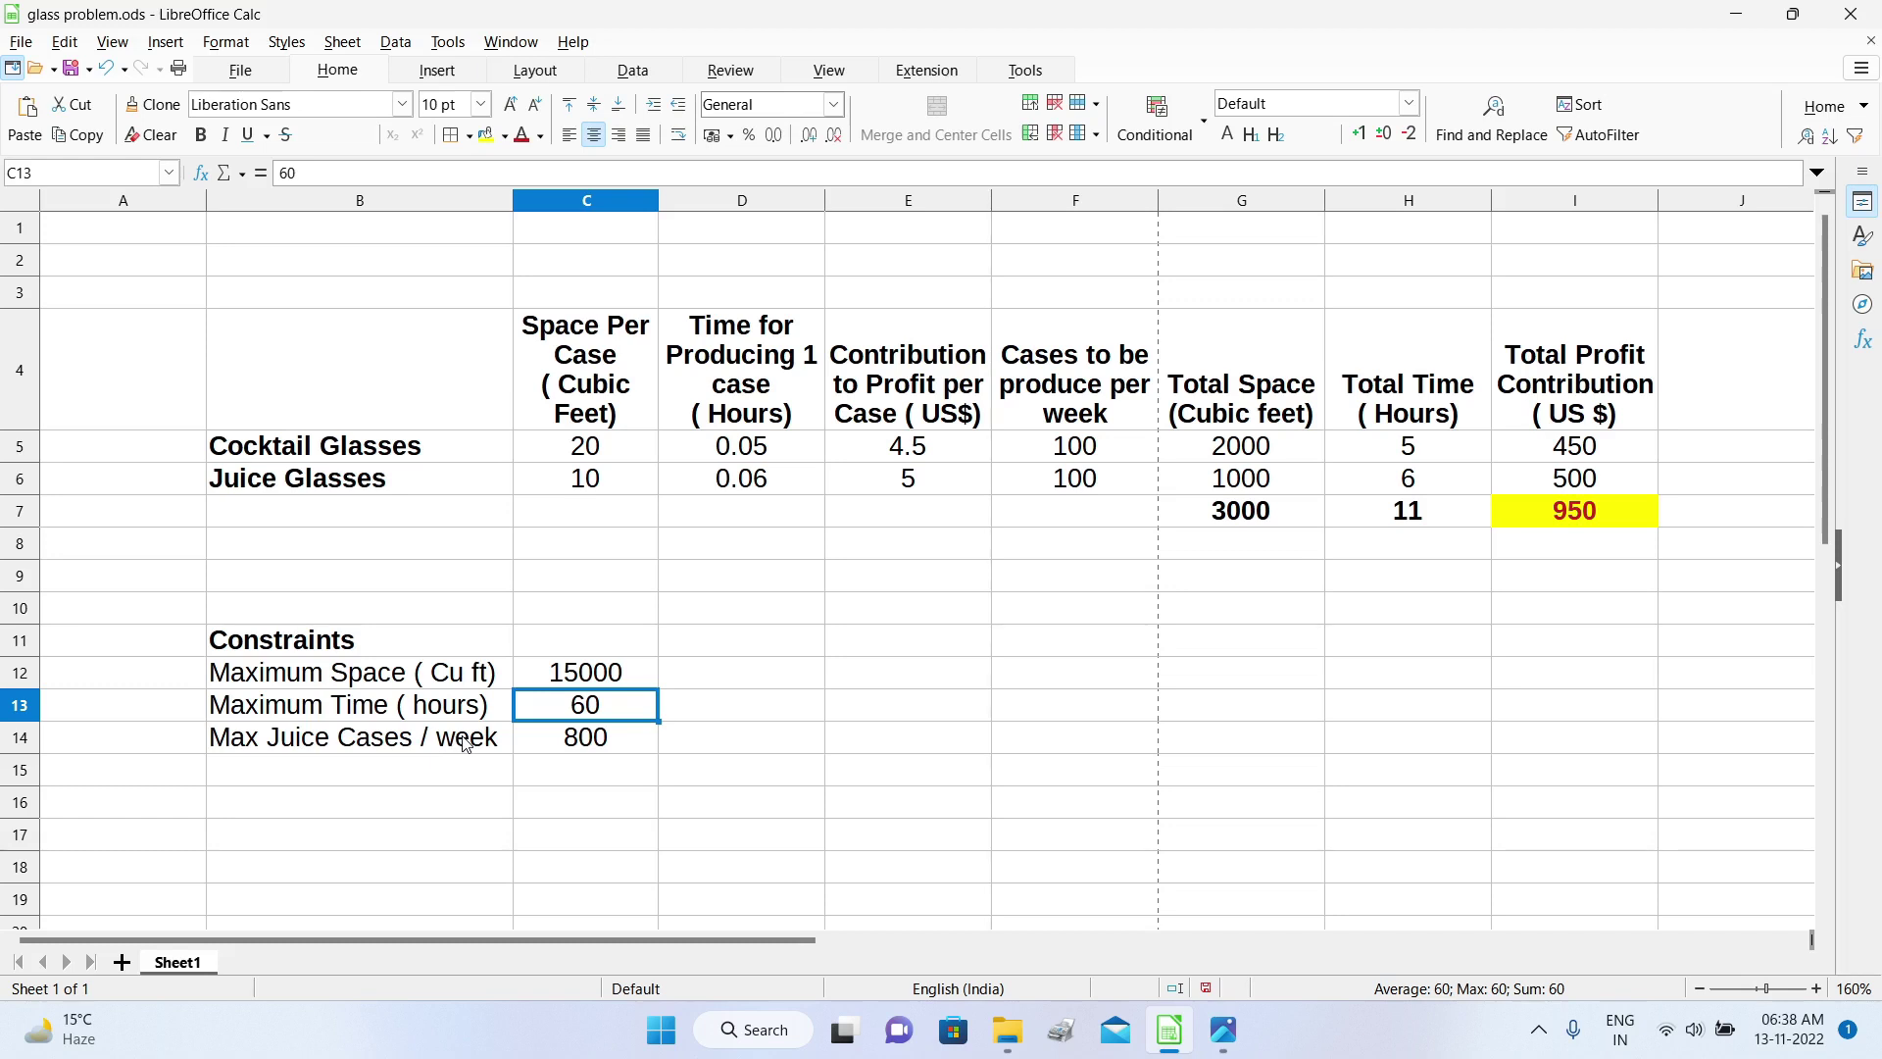
left_click(579, 740)
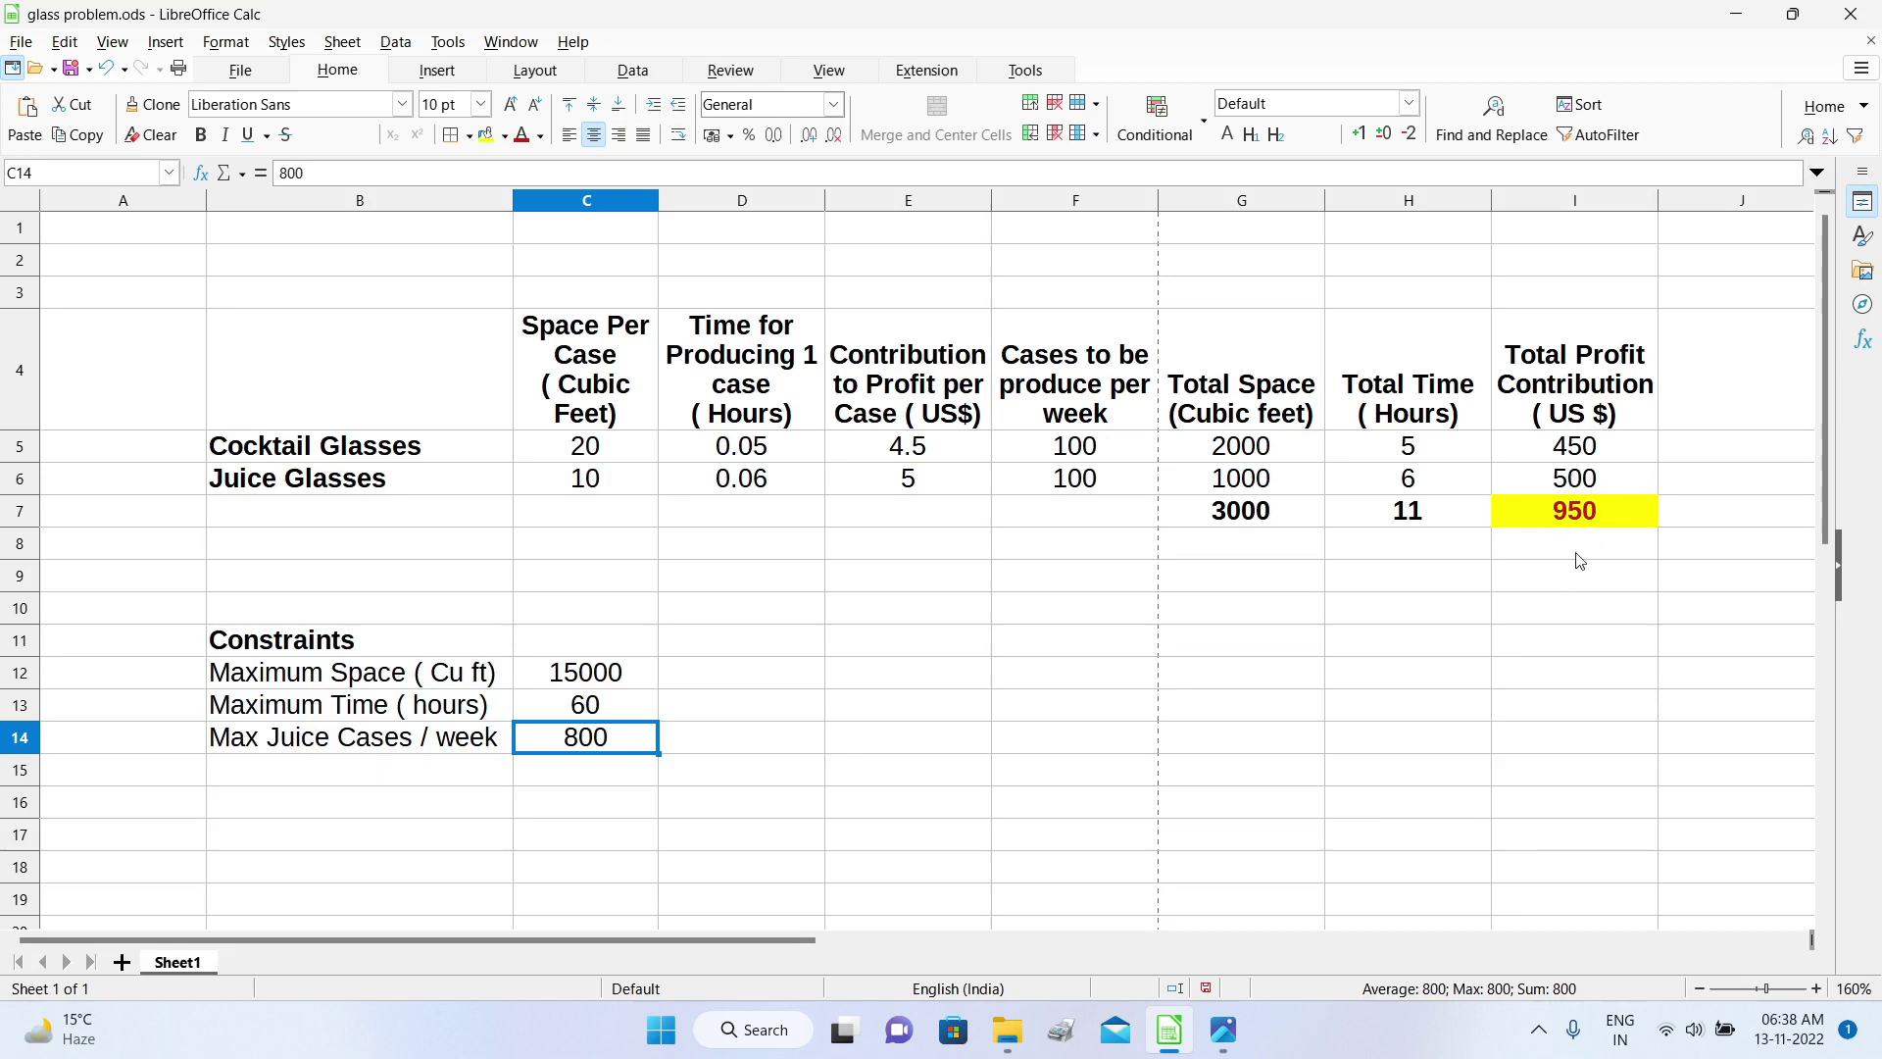
left_click(1593, 518)
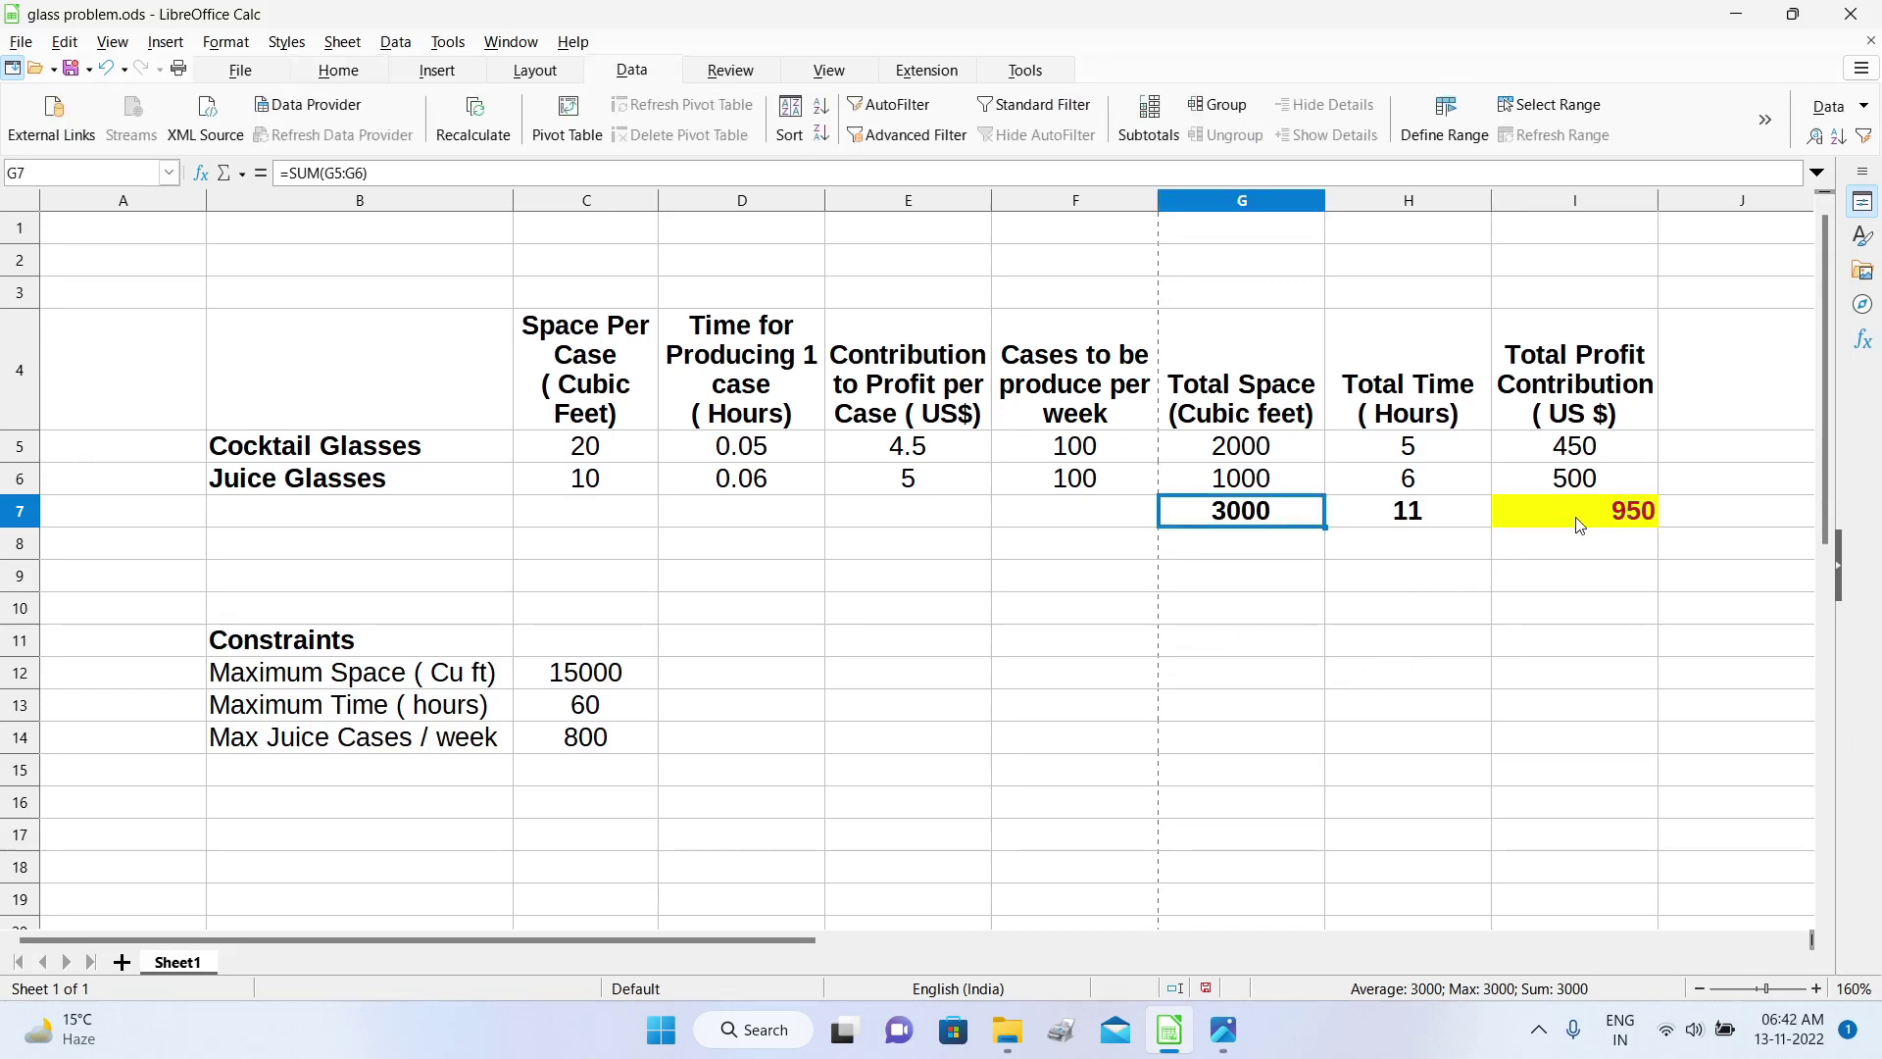
left_click(1578, 524)
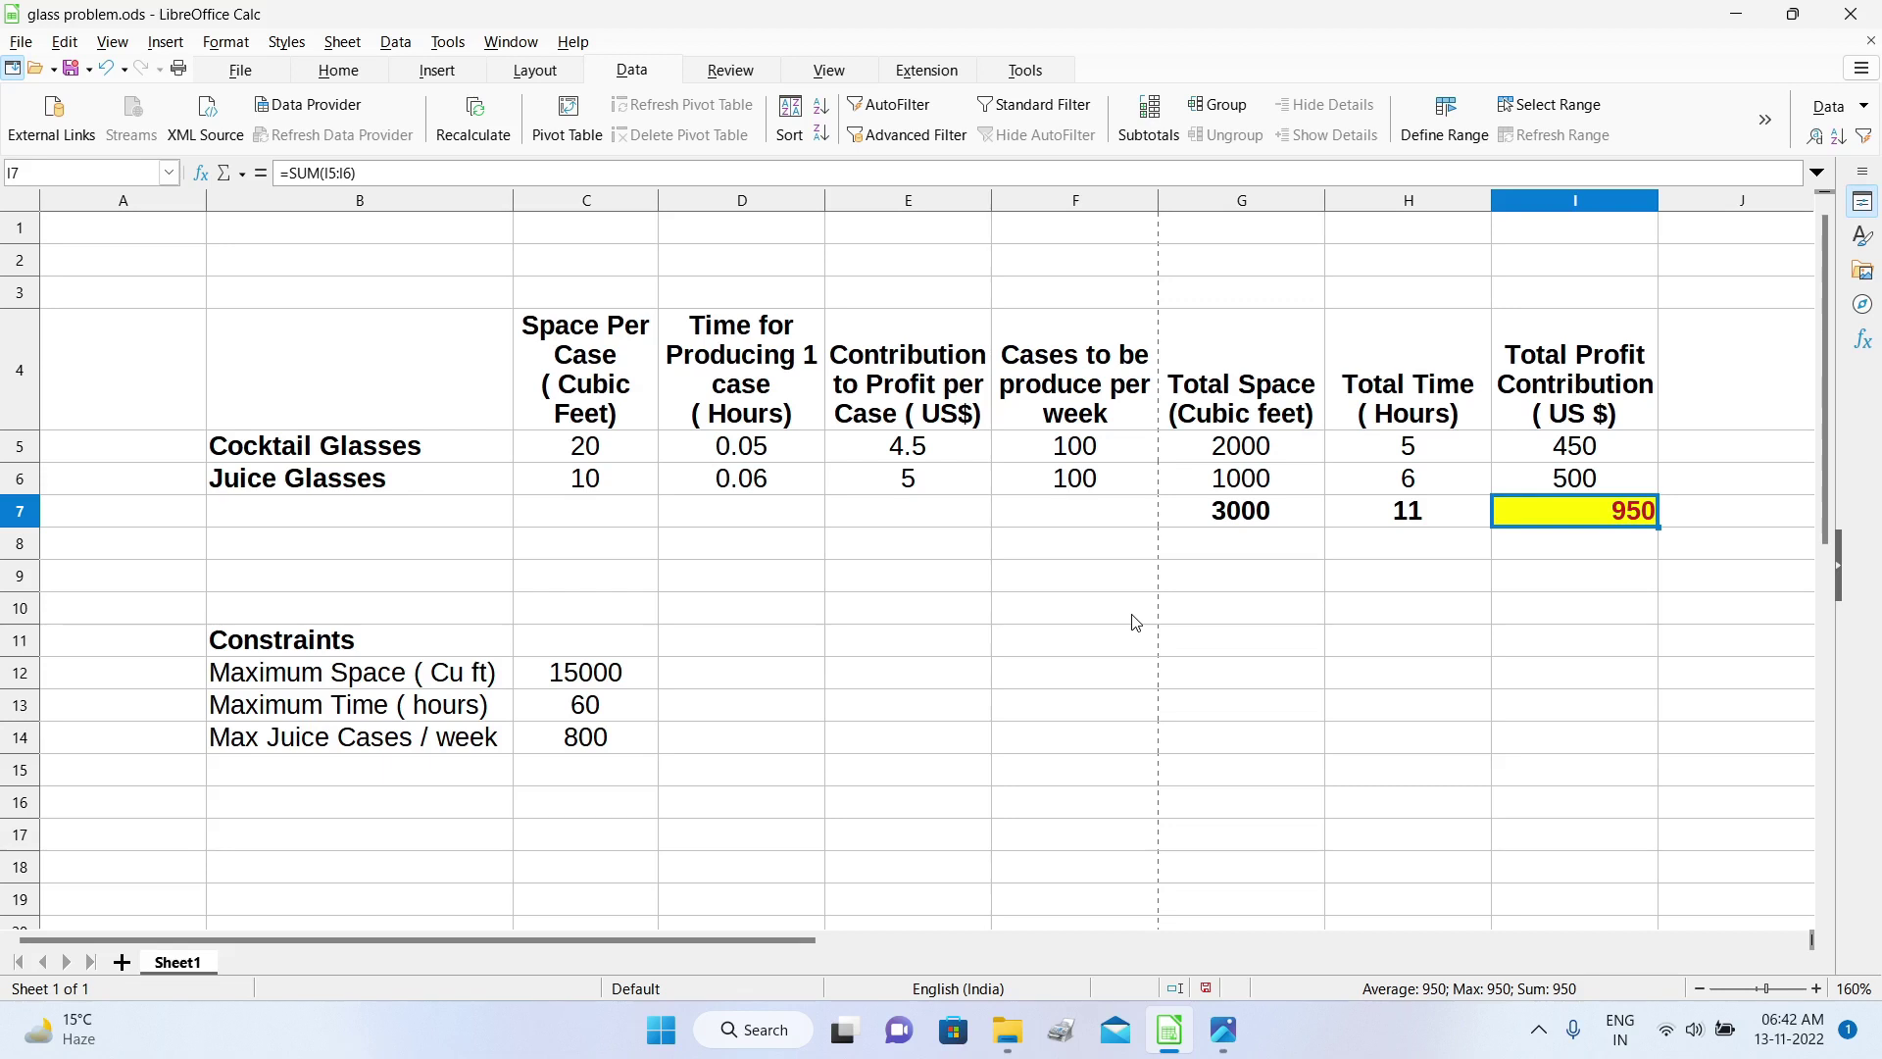
Step: Assign the name Total_Space to cell G7, which holds the total space sum
left_click(1221, 520)
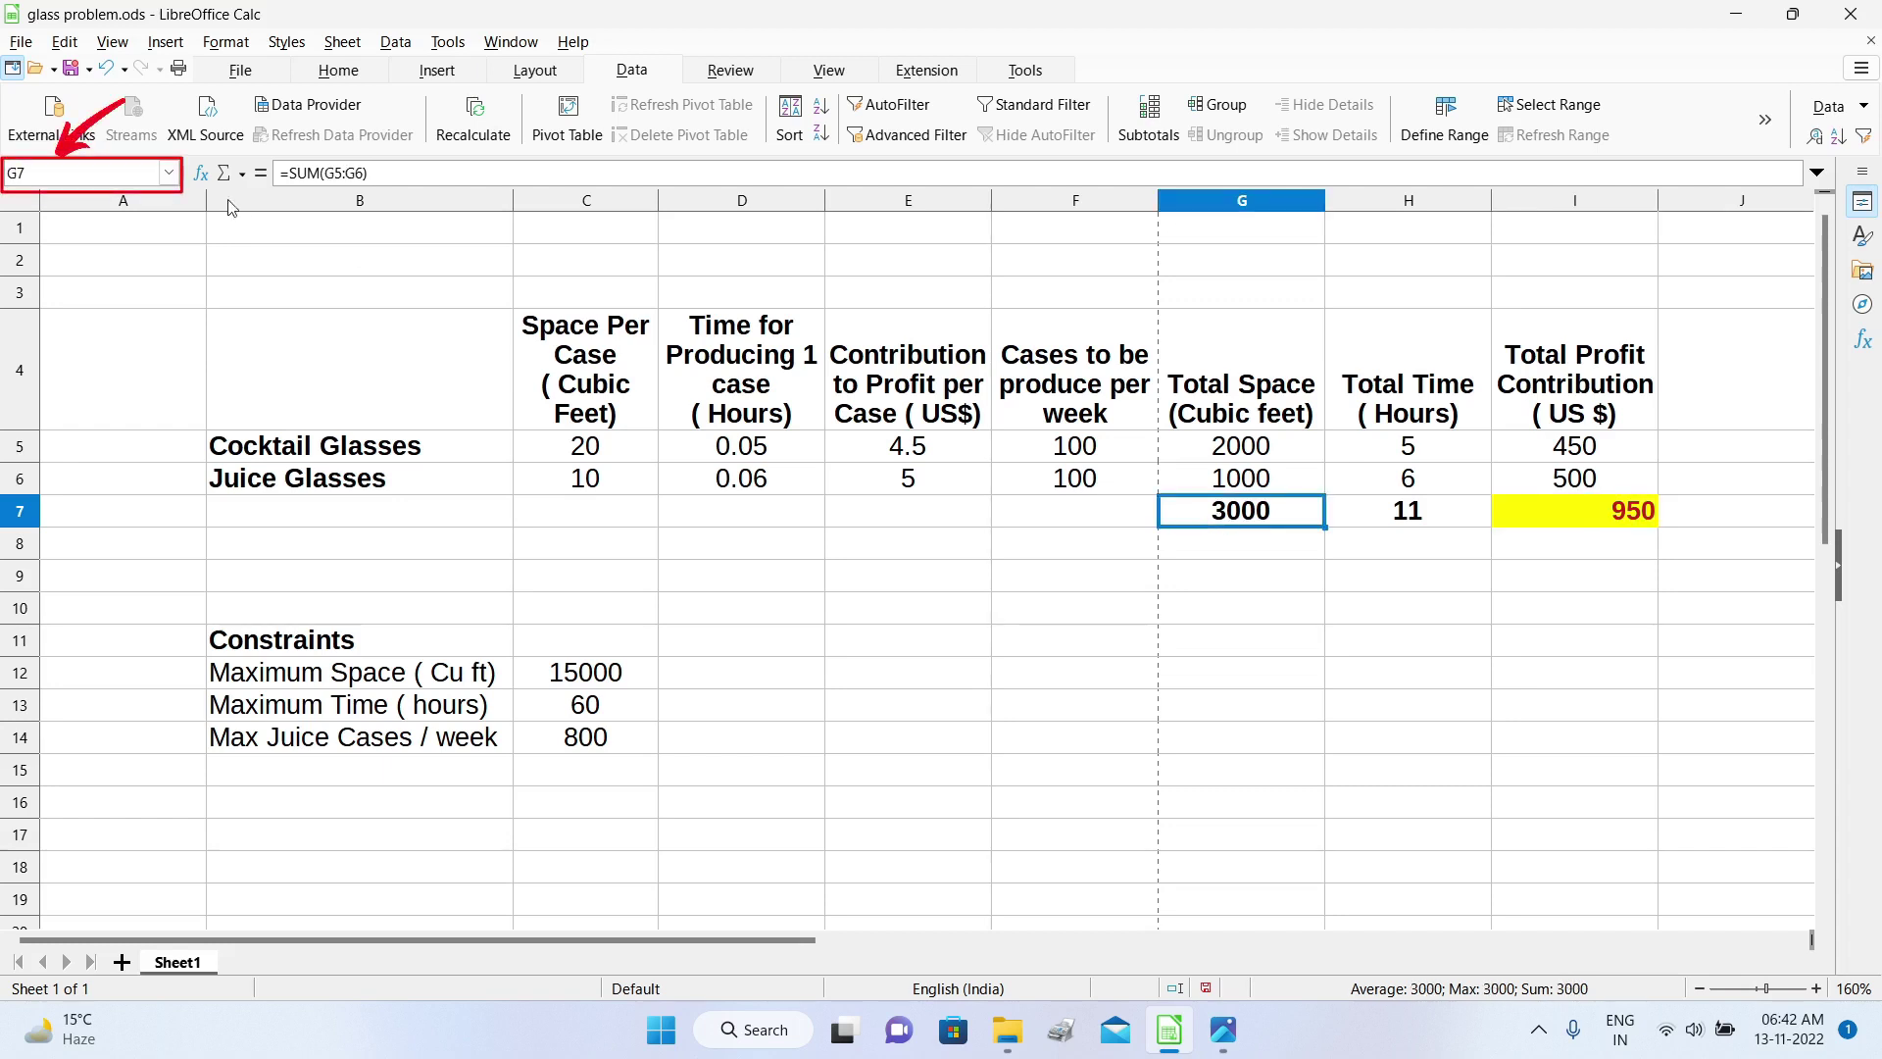
left_click(59, 171)
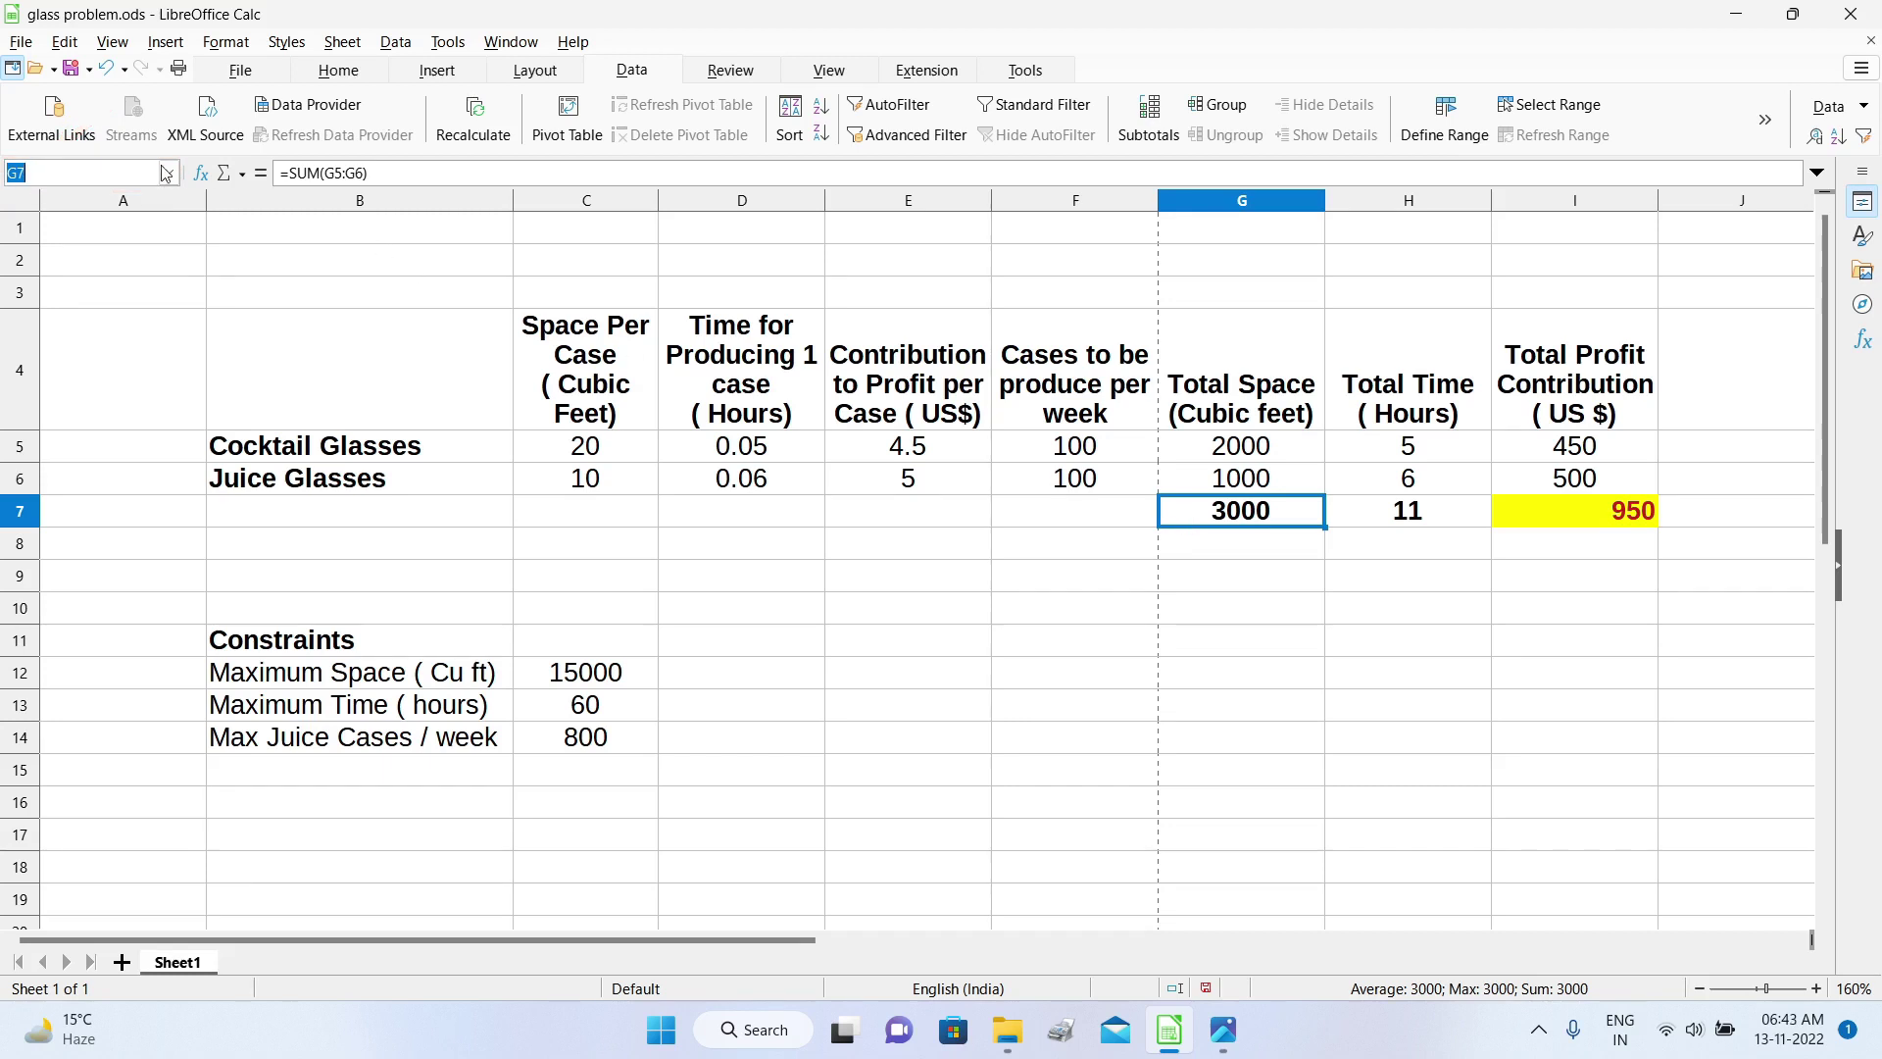
type("Total")
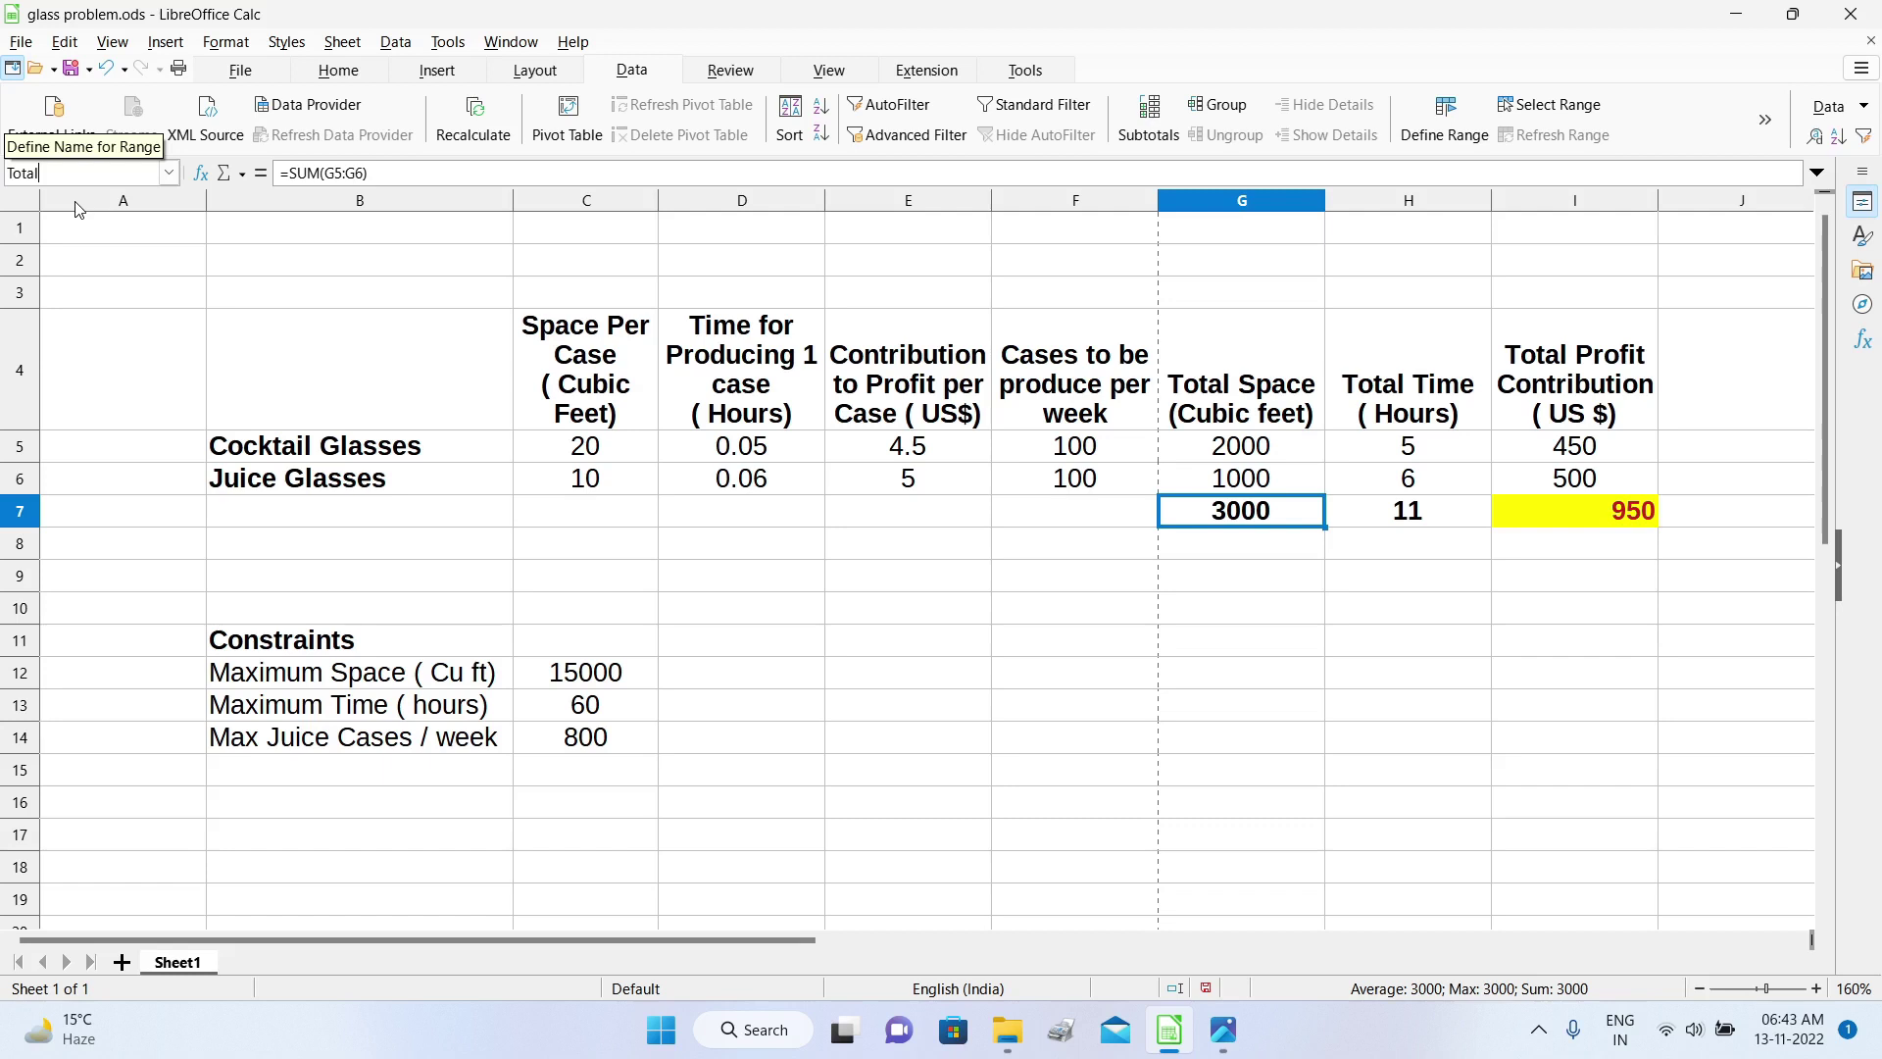
type("_Space")
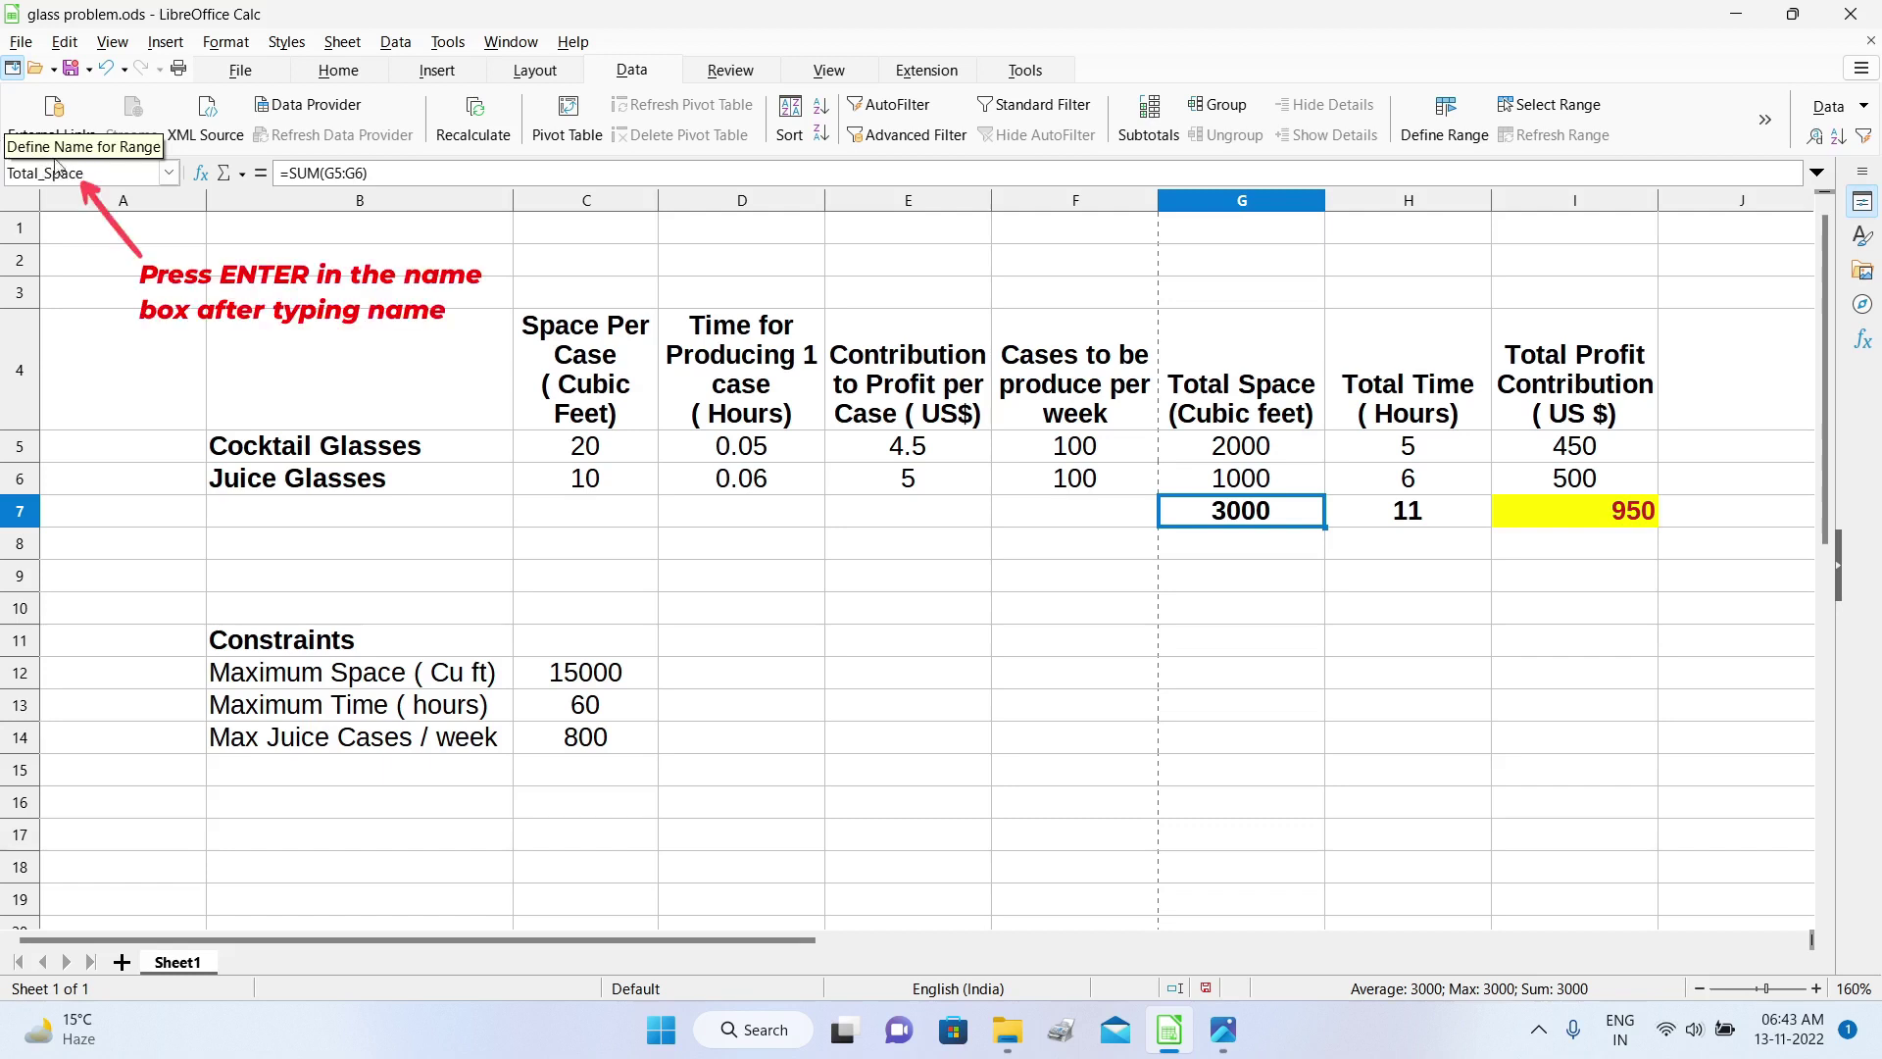
key("Return")
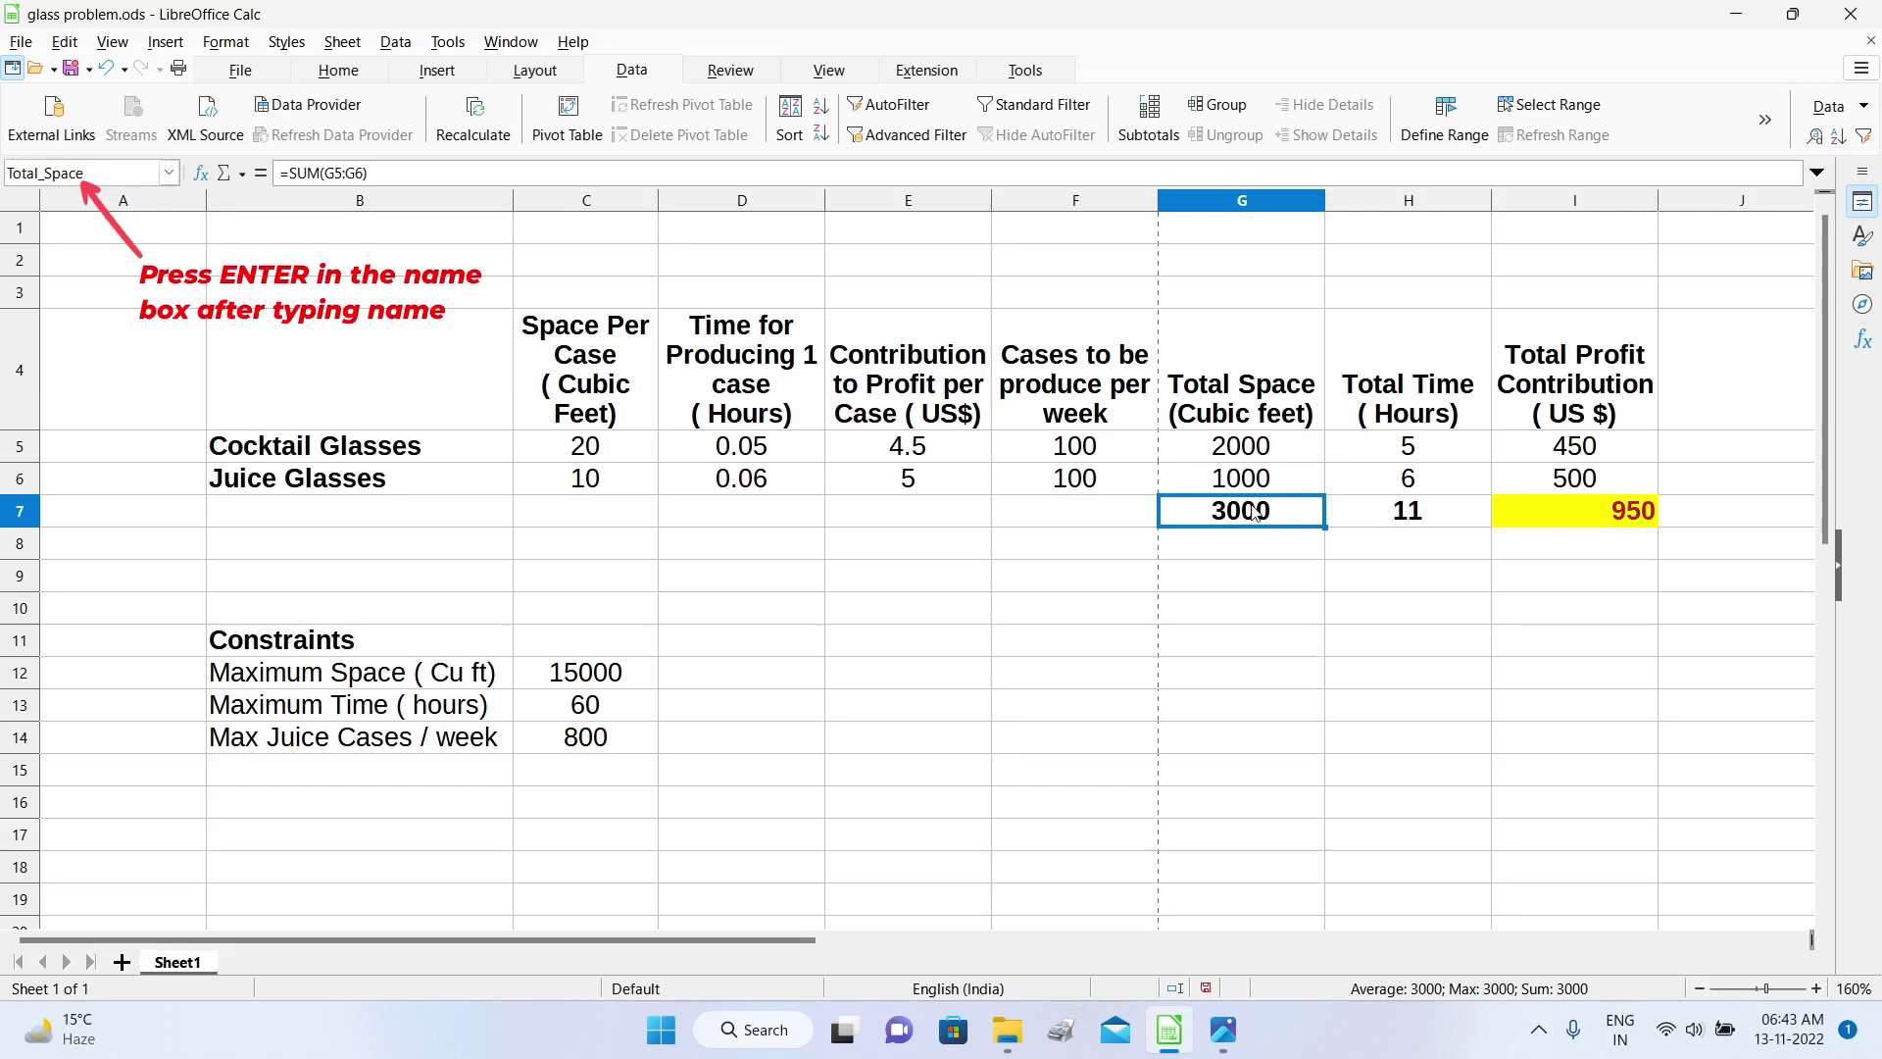
Step: Assign the name Total_time to cell H7, which holds the total time sum
left_click(1421, 518)
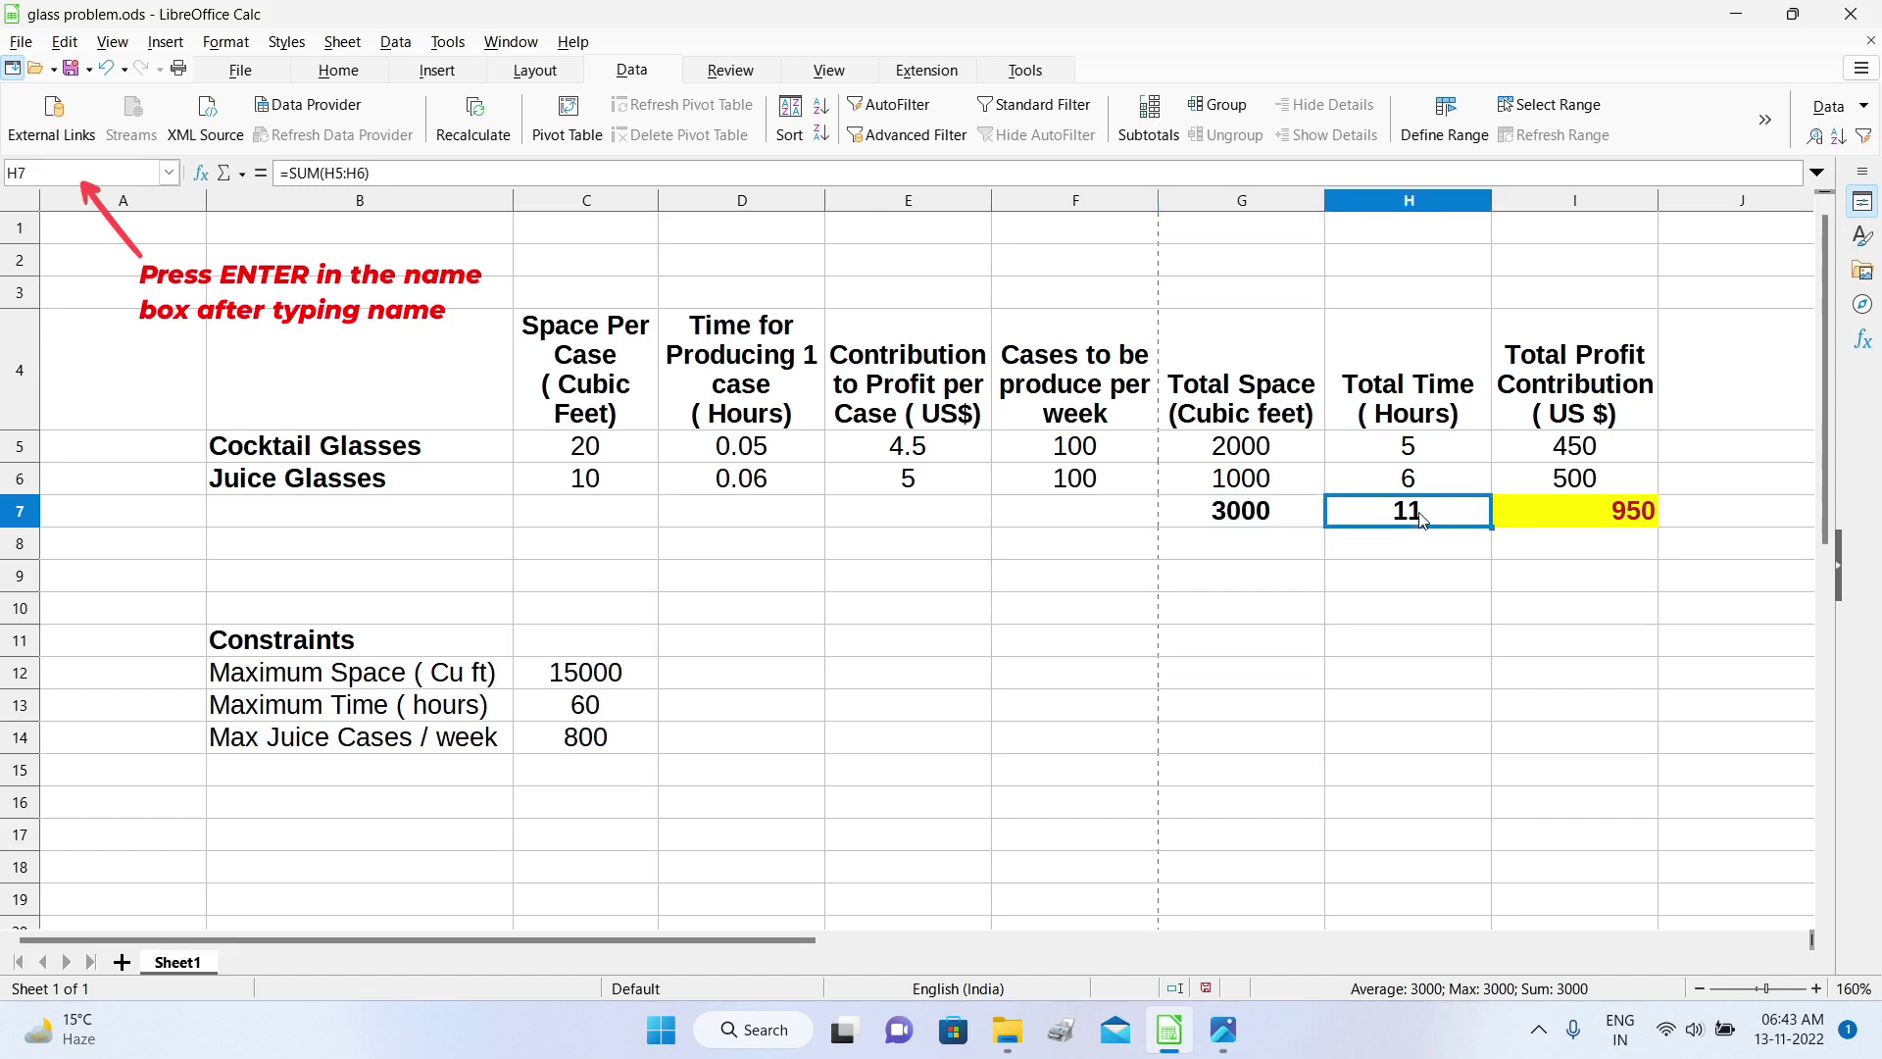
left_click(90, 174)
type("Total")
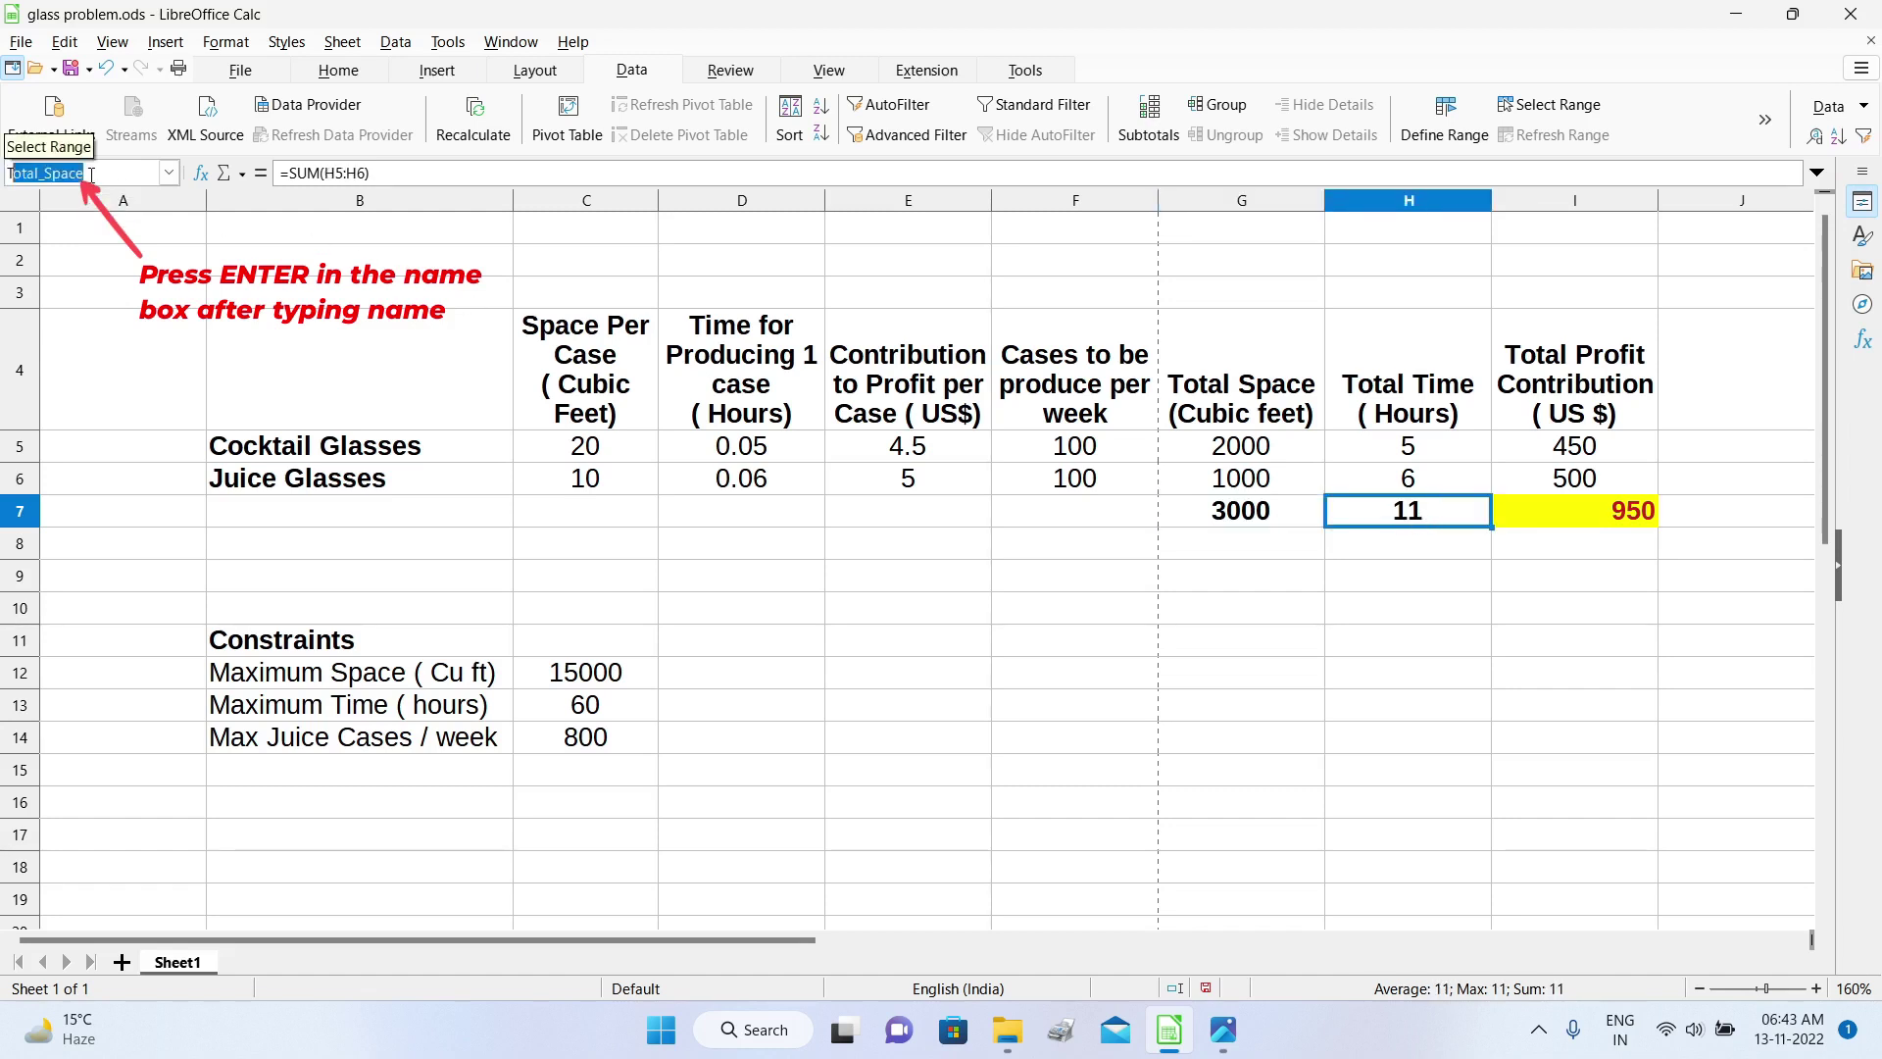
type("_tim")
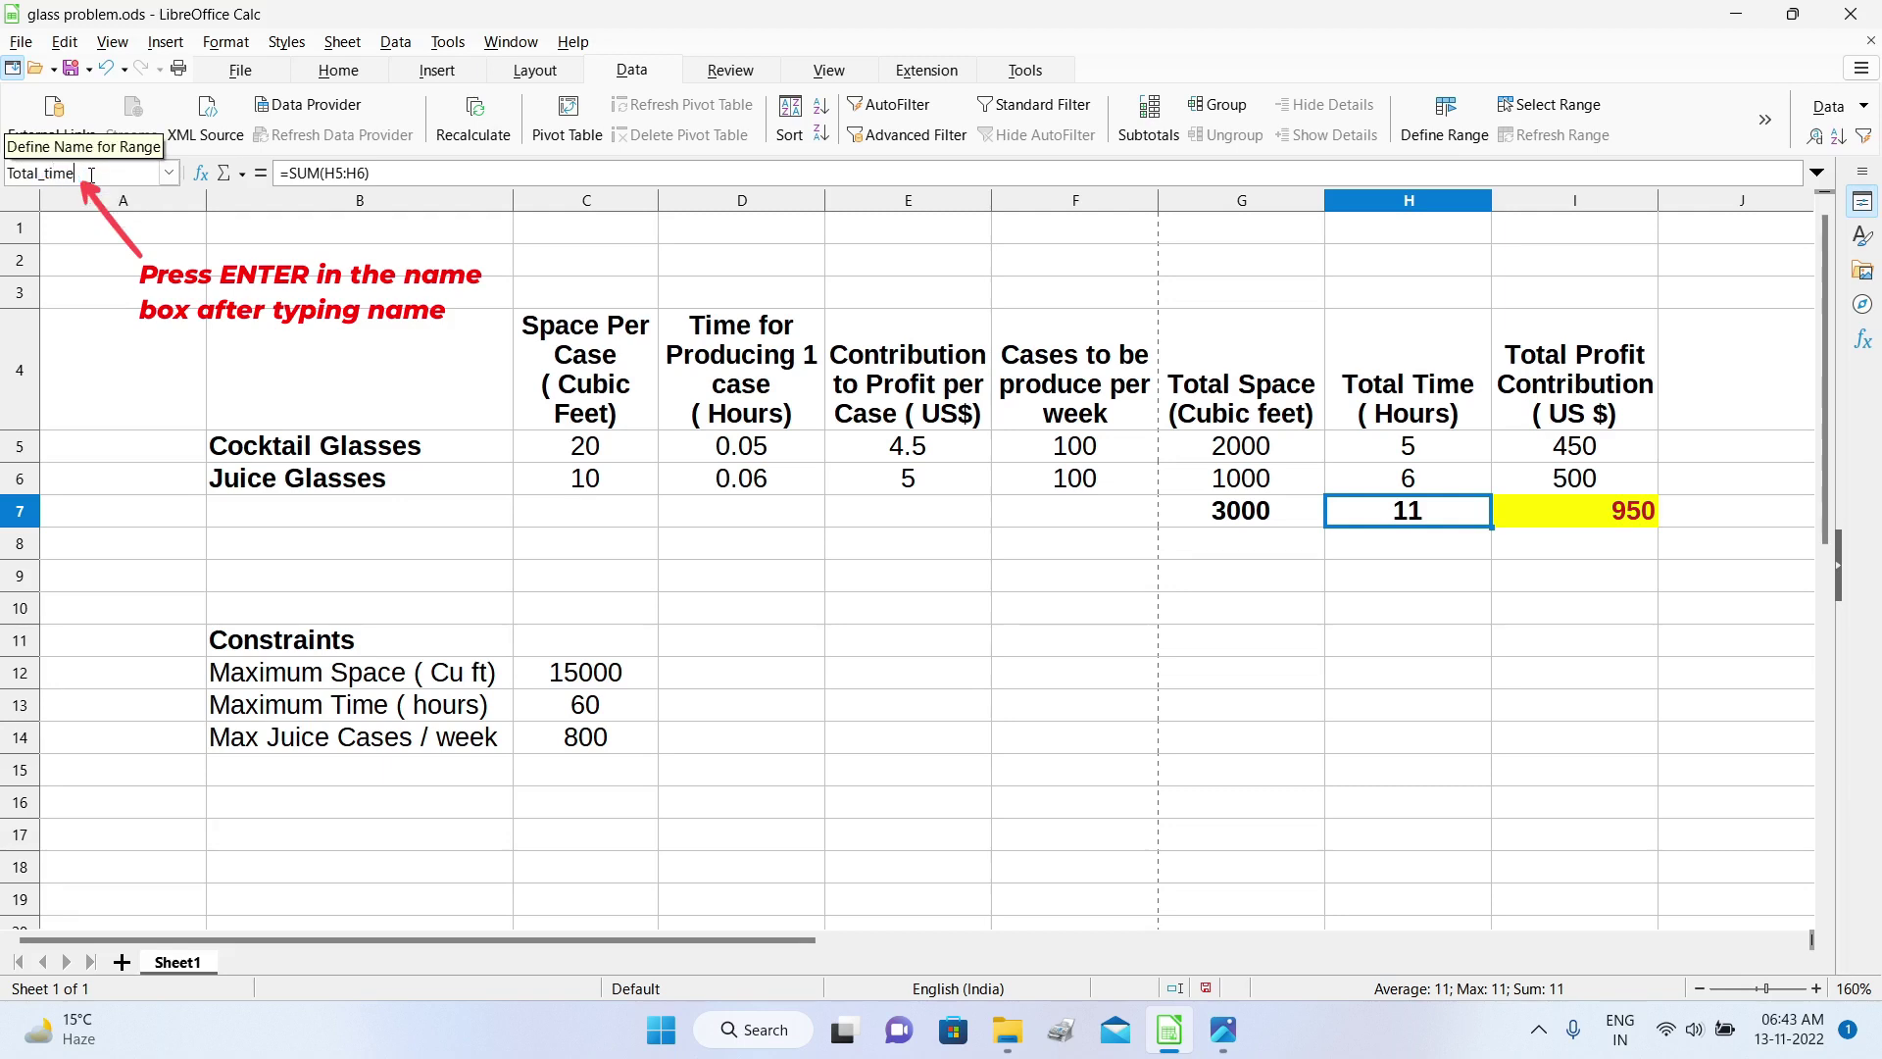
key("Return")
Step: Assign the name Total_Profit to cell I7, which holds the total profit contribution sum
left_click(1599, 514)
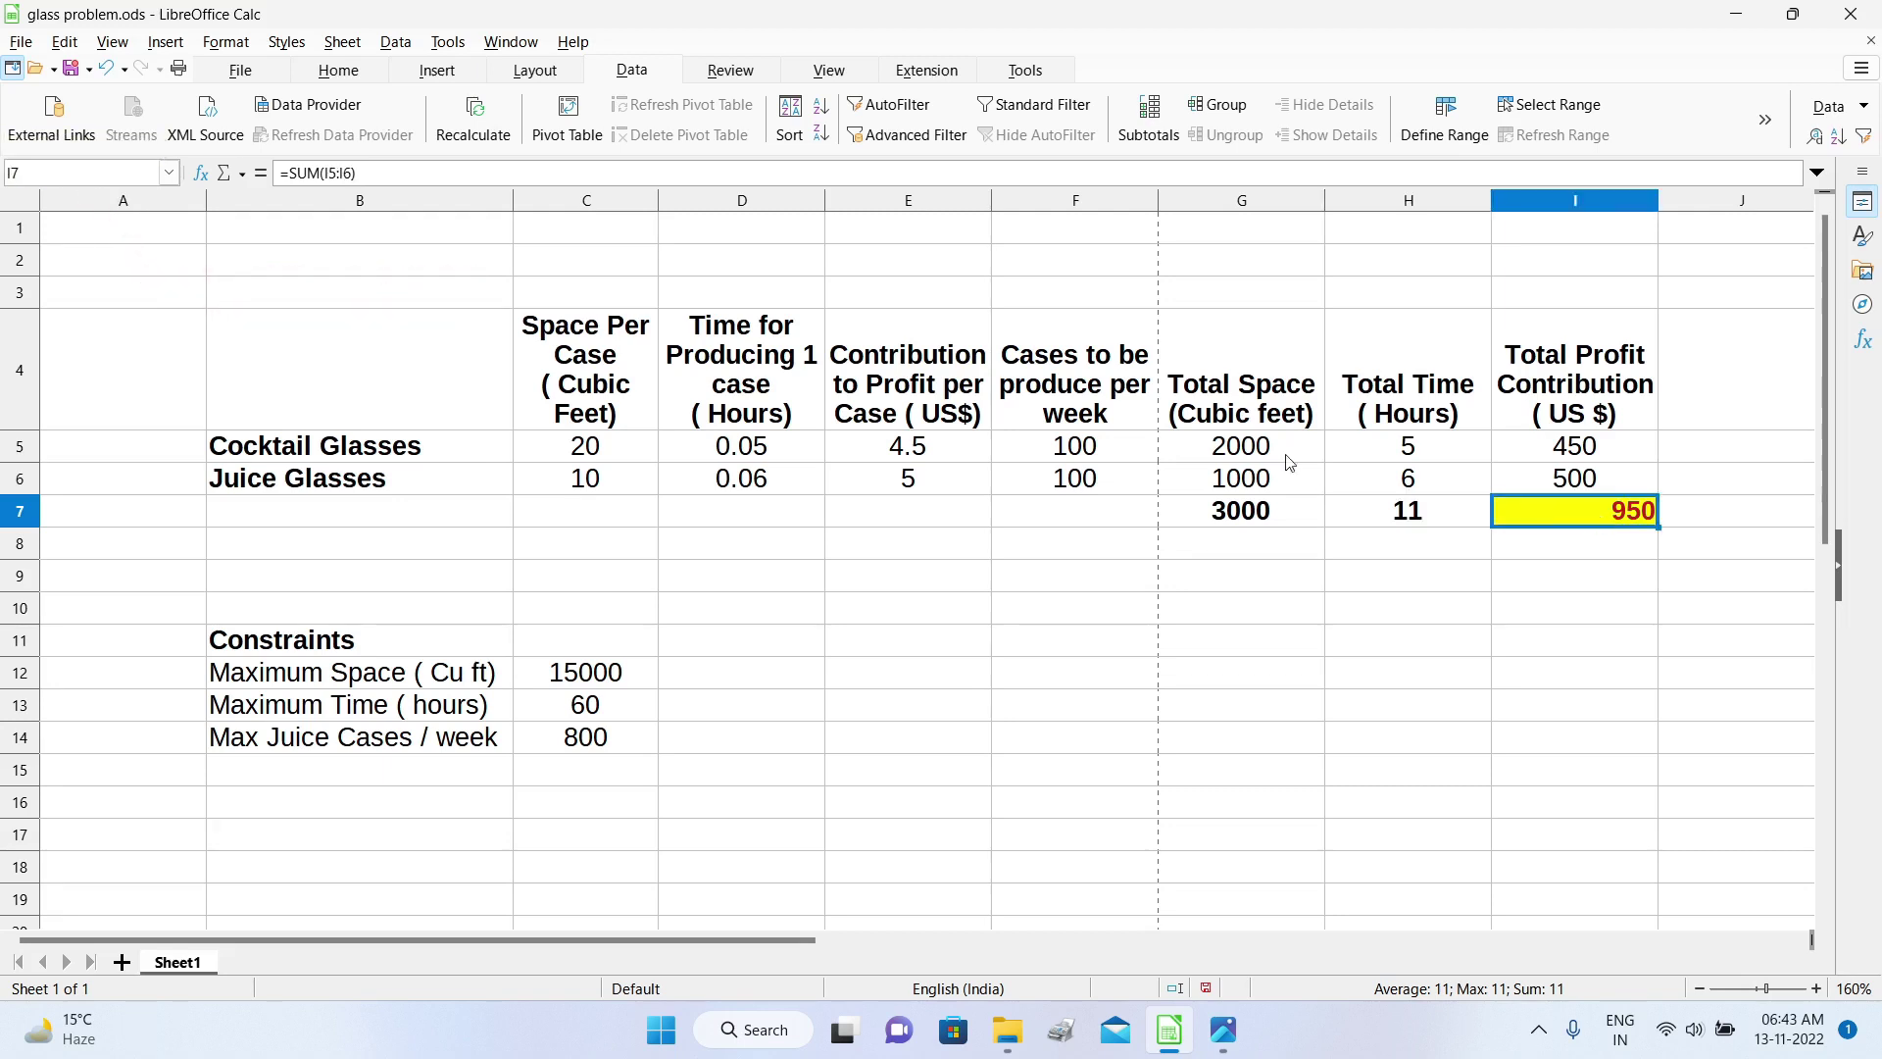
left_click(37, 171)
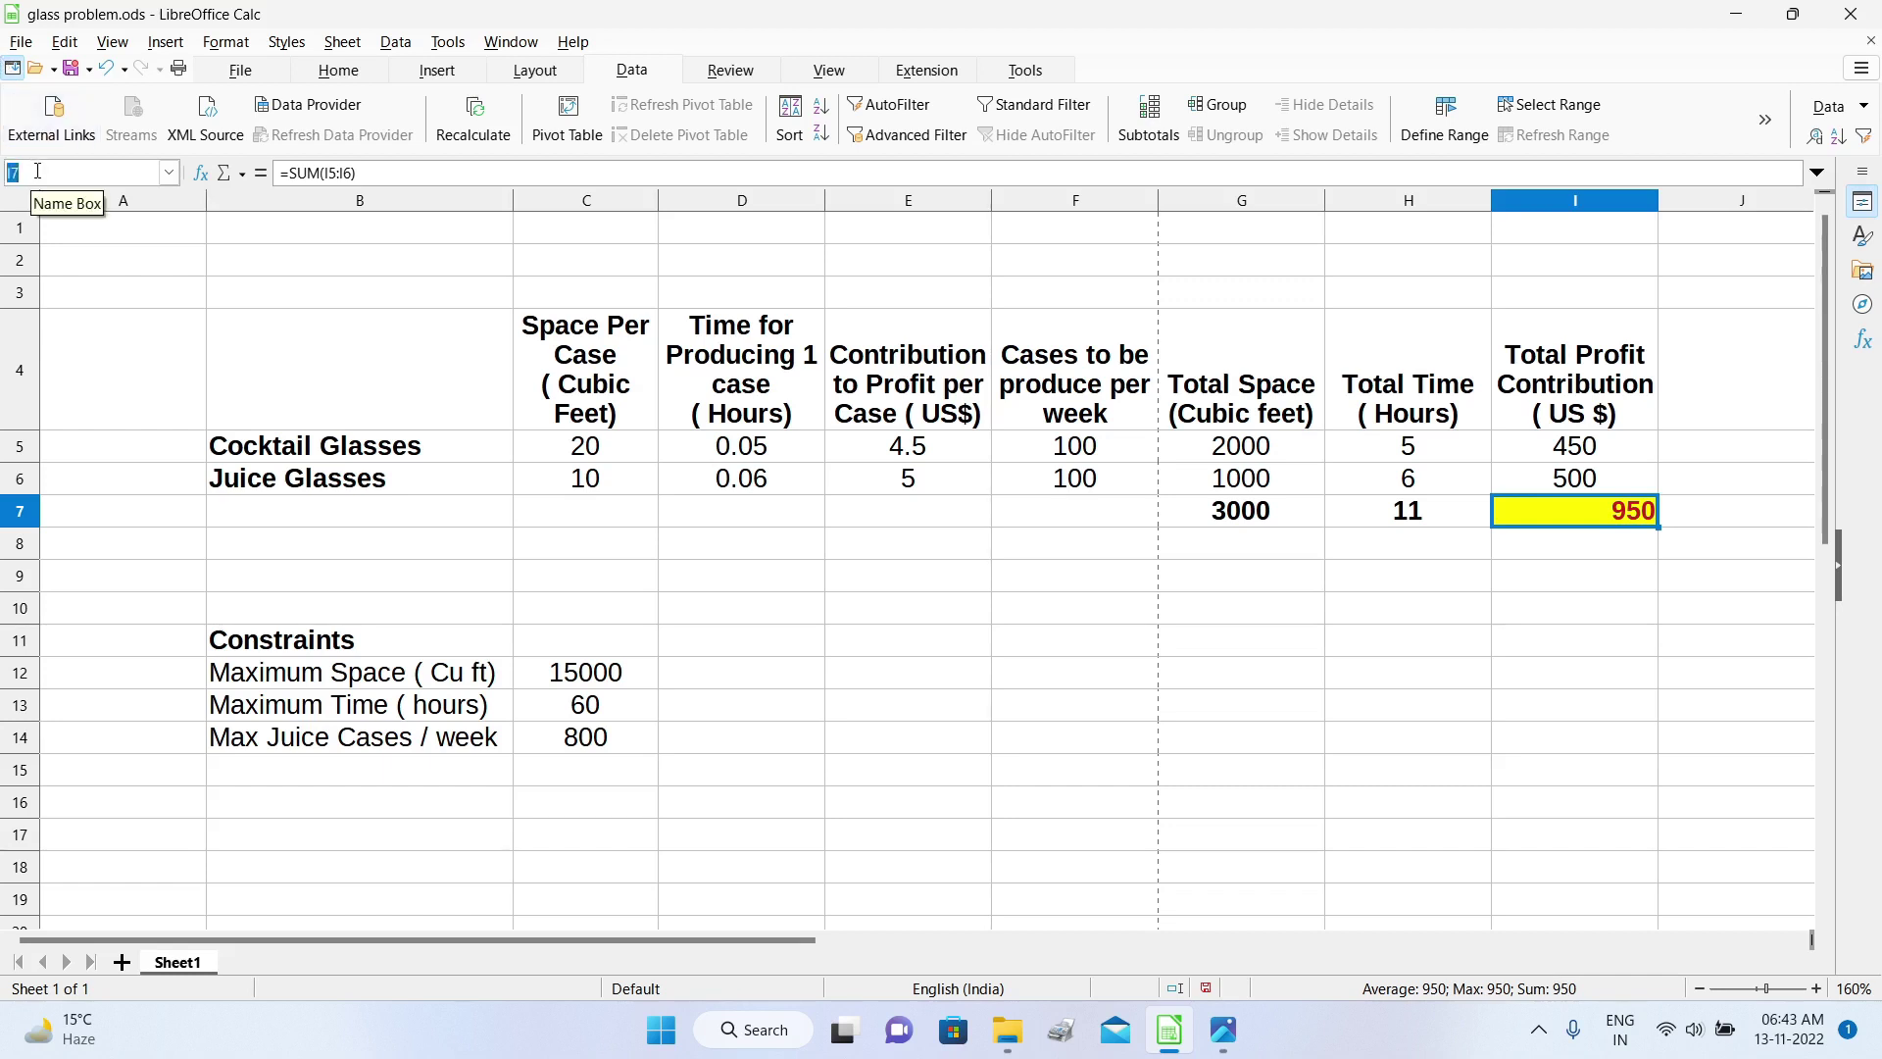
type("Total_Profit")
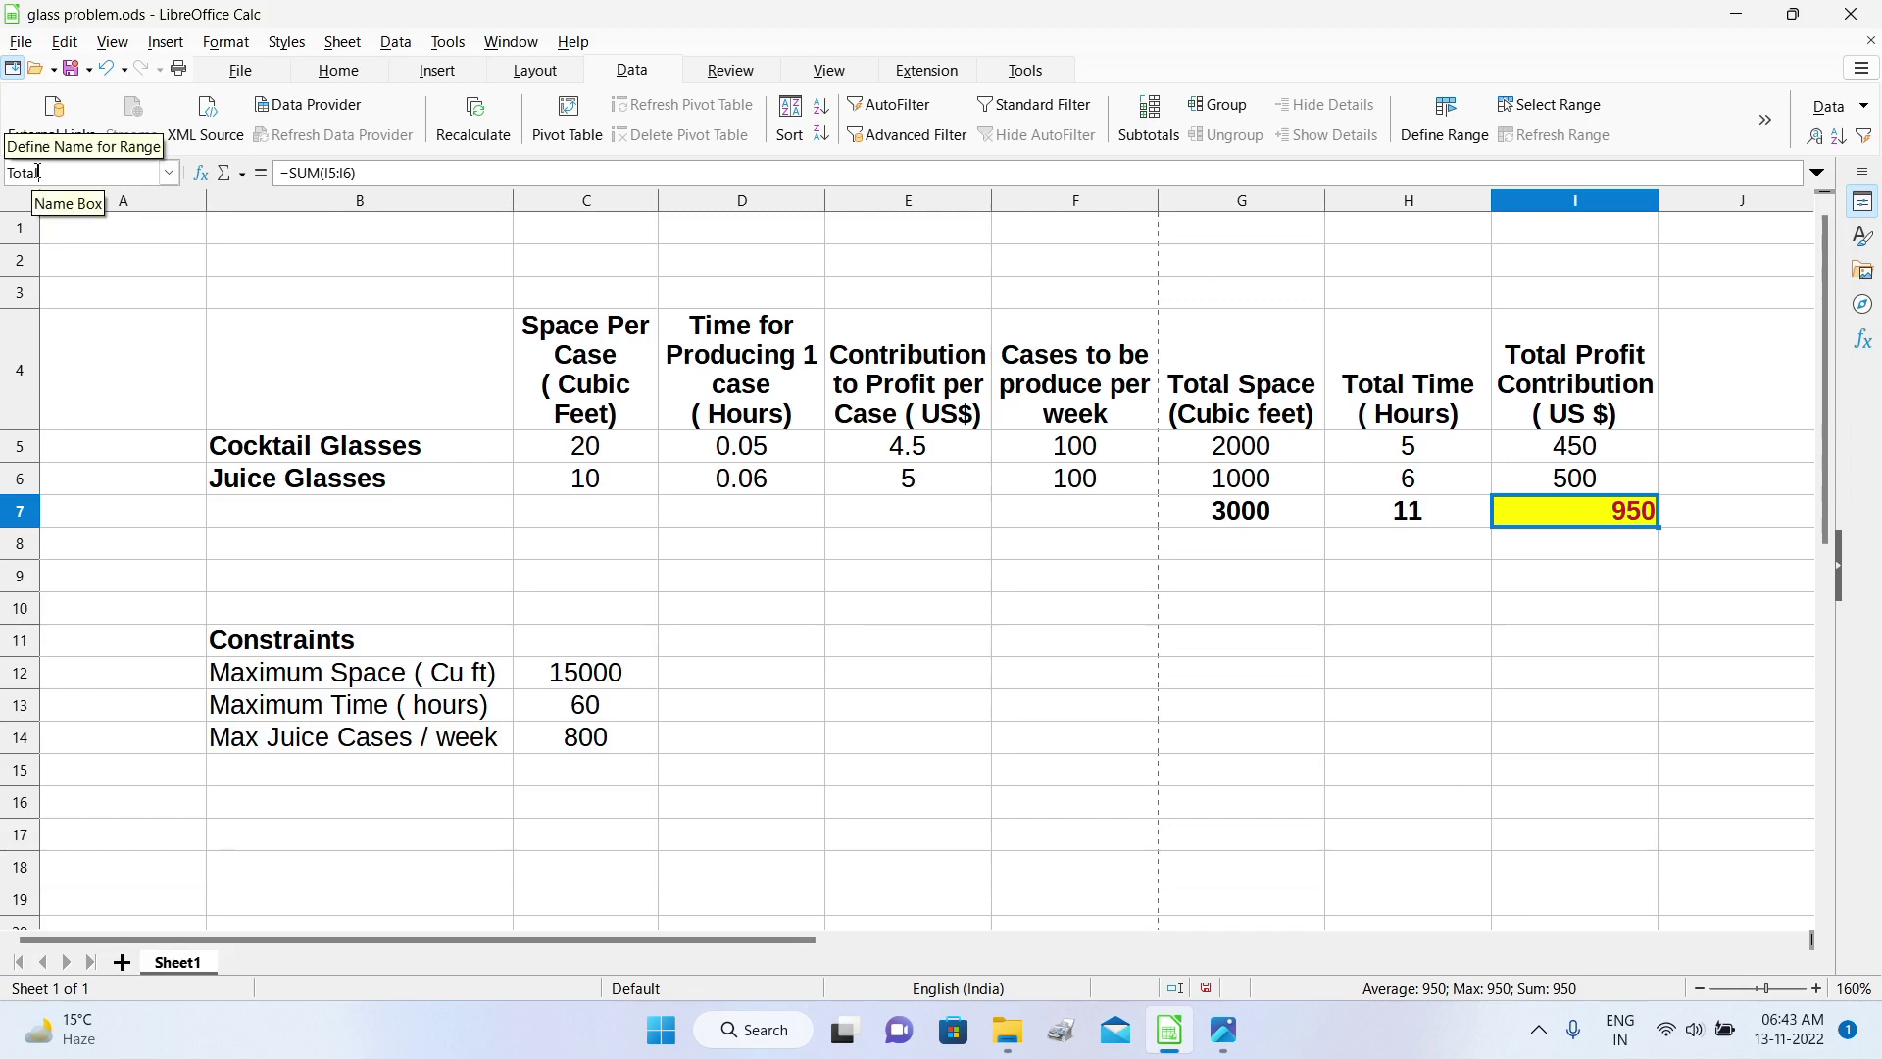
key("Return")
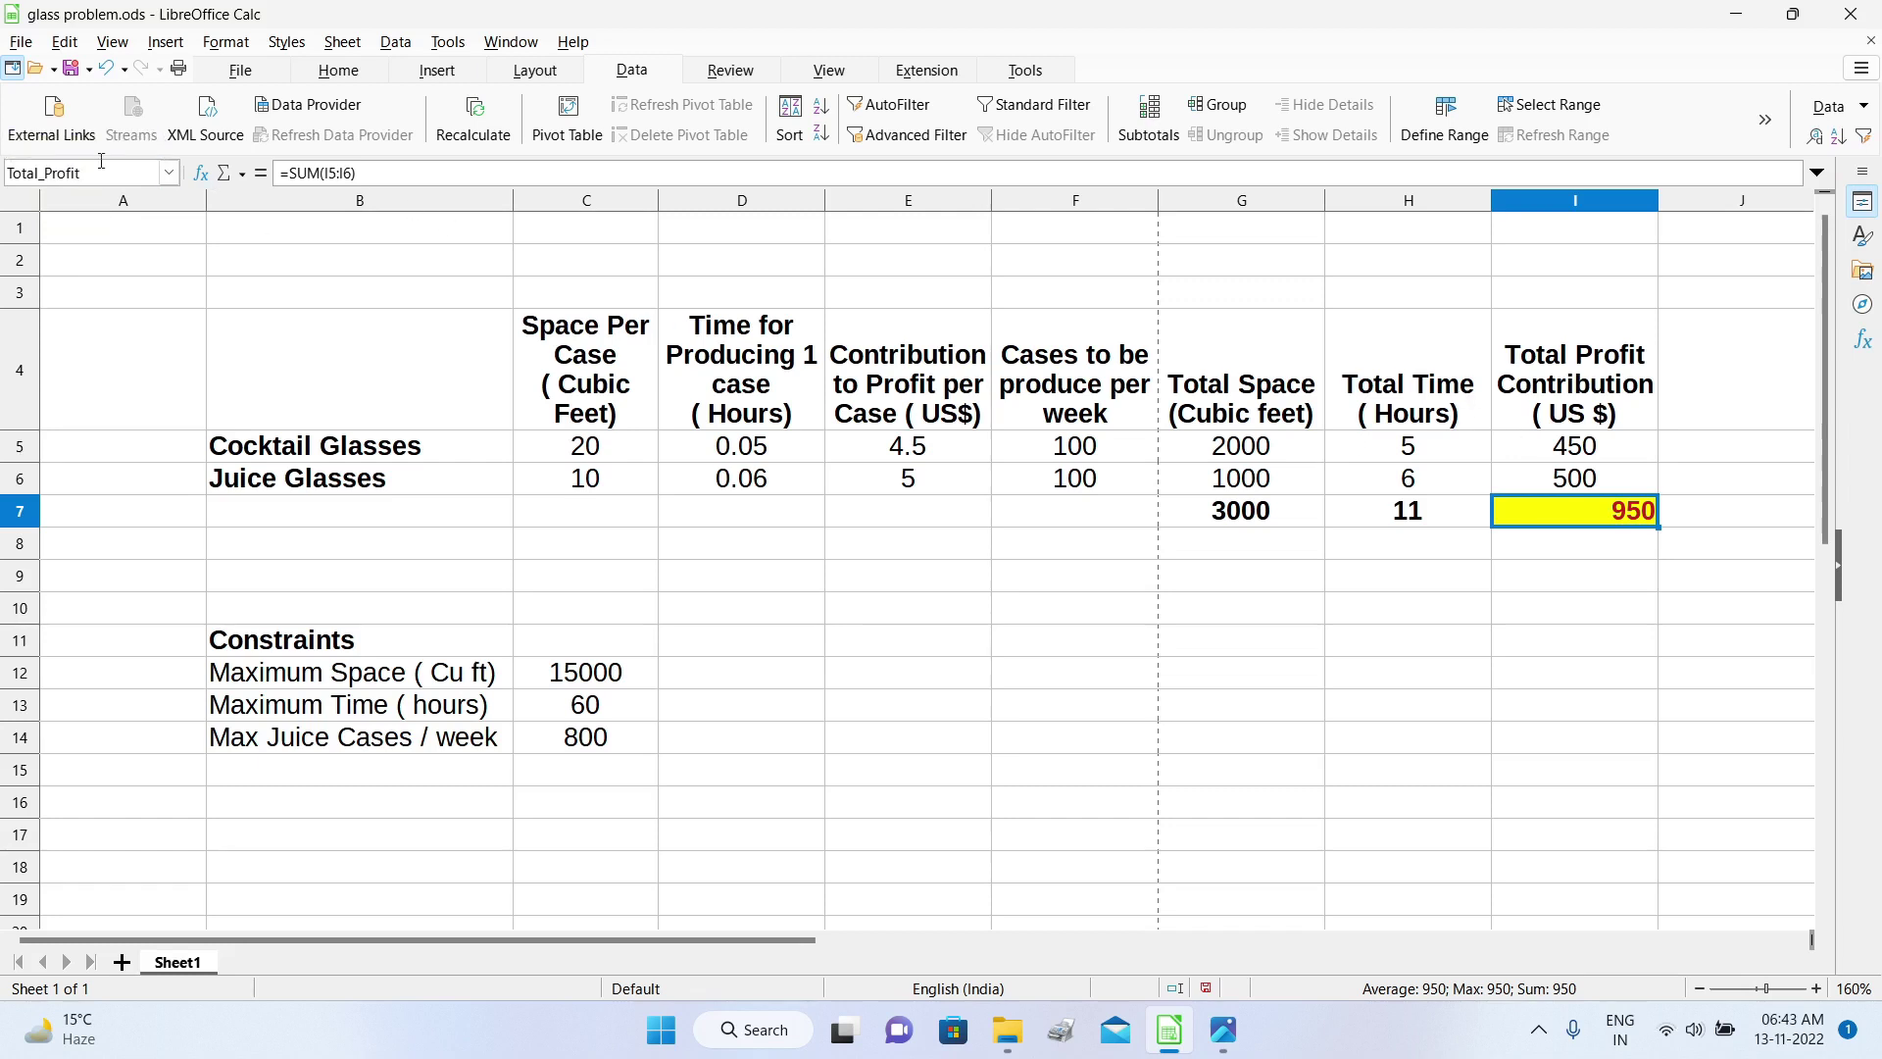
Step: Assign the name Juice_Cases to cell F6, the weekly number of juice glass cases
left_click(1076, 487)
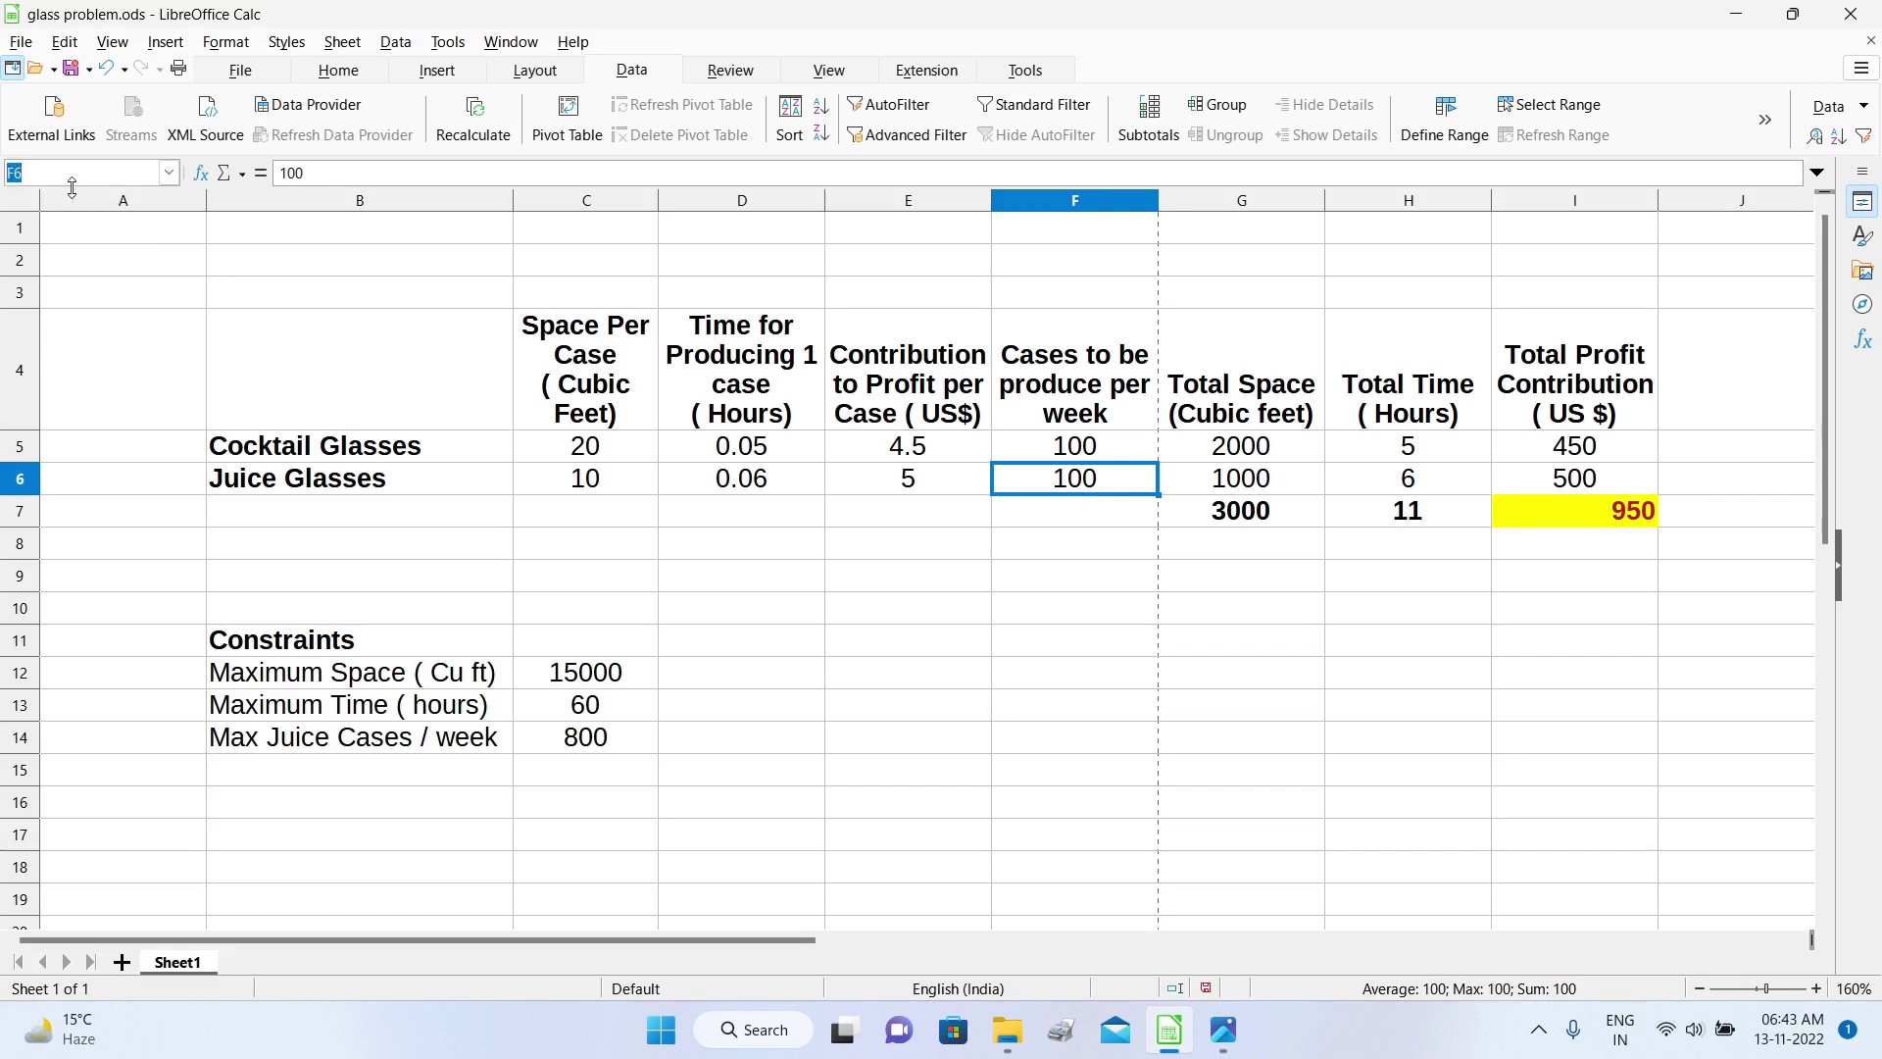
type("Juic")
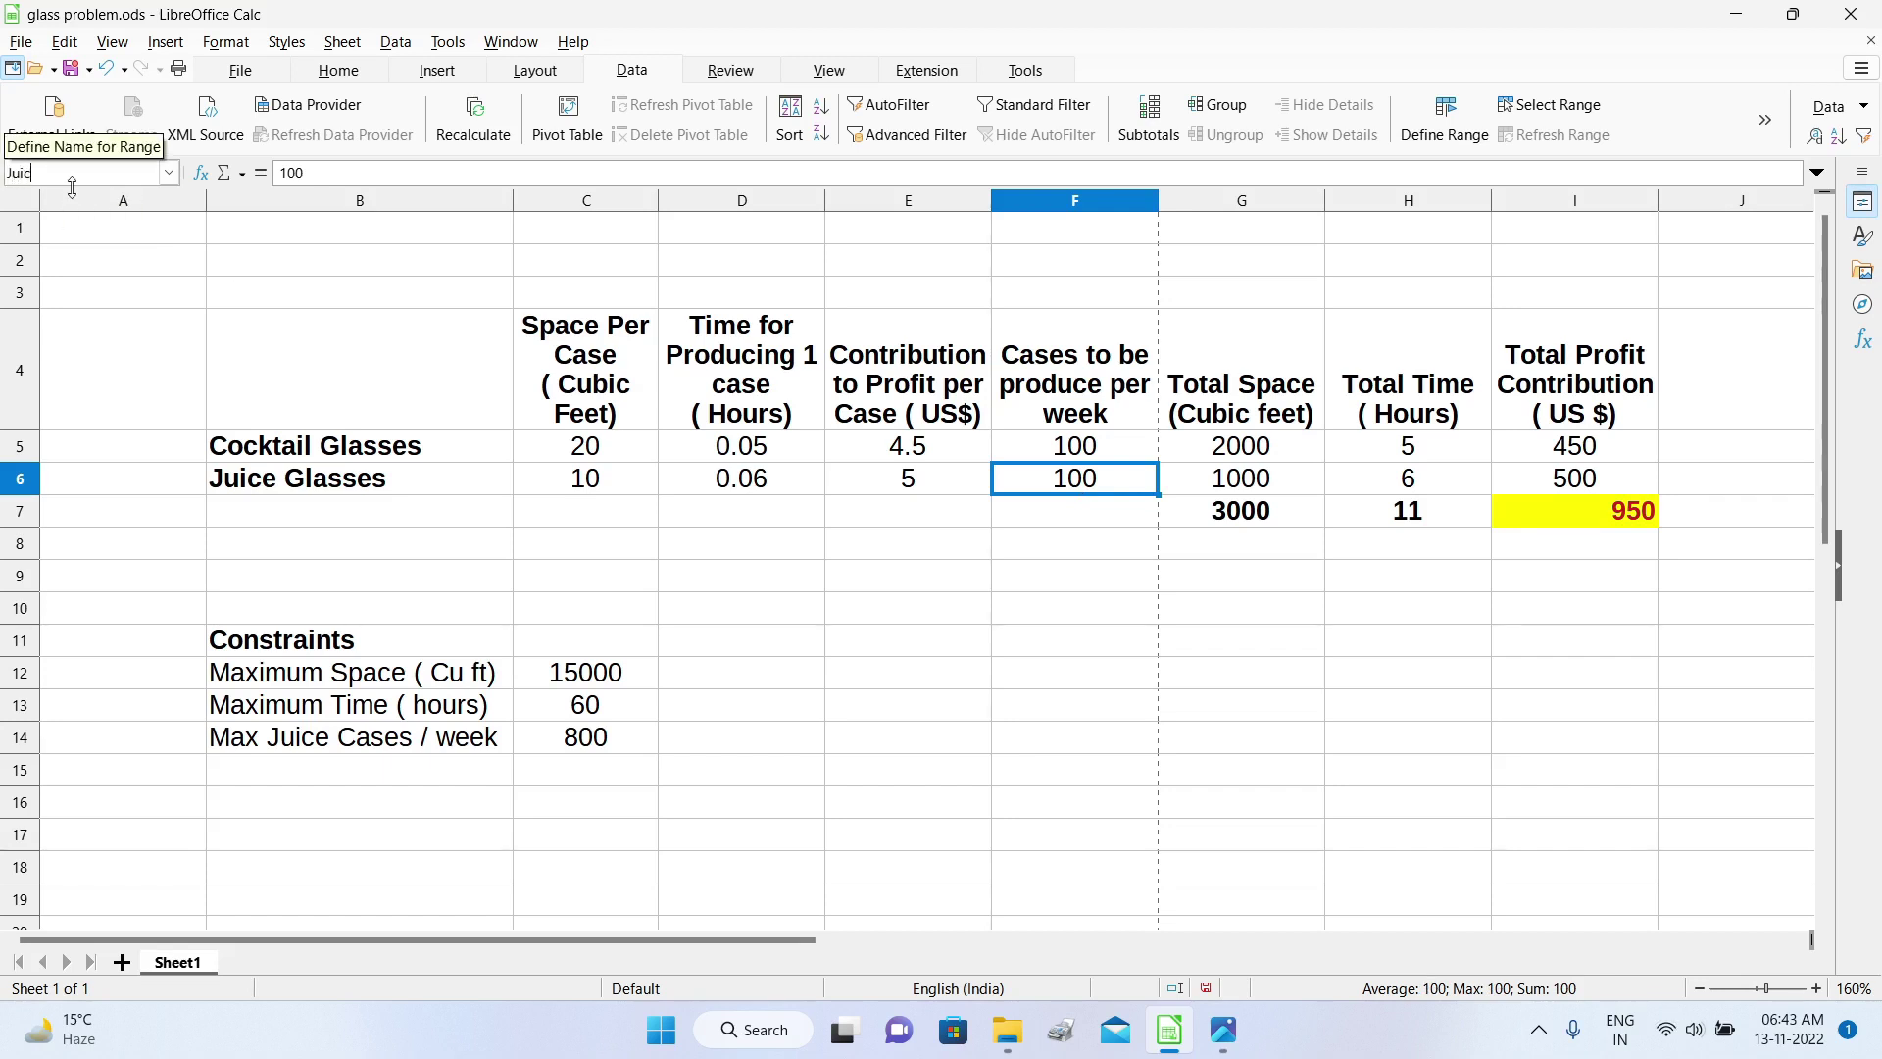
type("e_Cases")
key("Return")
Step: Assign the name Cases_produced to the range F5:F6, covering the weekly cases of both glass types
left_click_drag(1076, 446, 1102, 486)
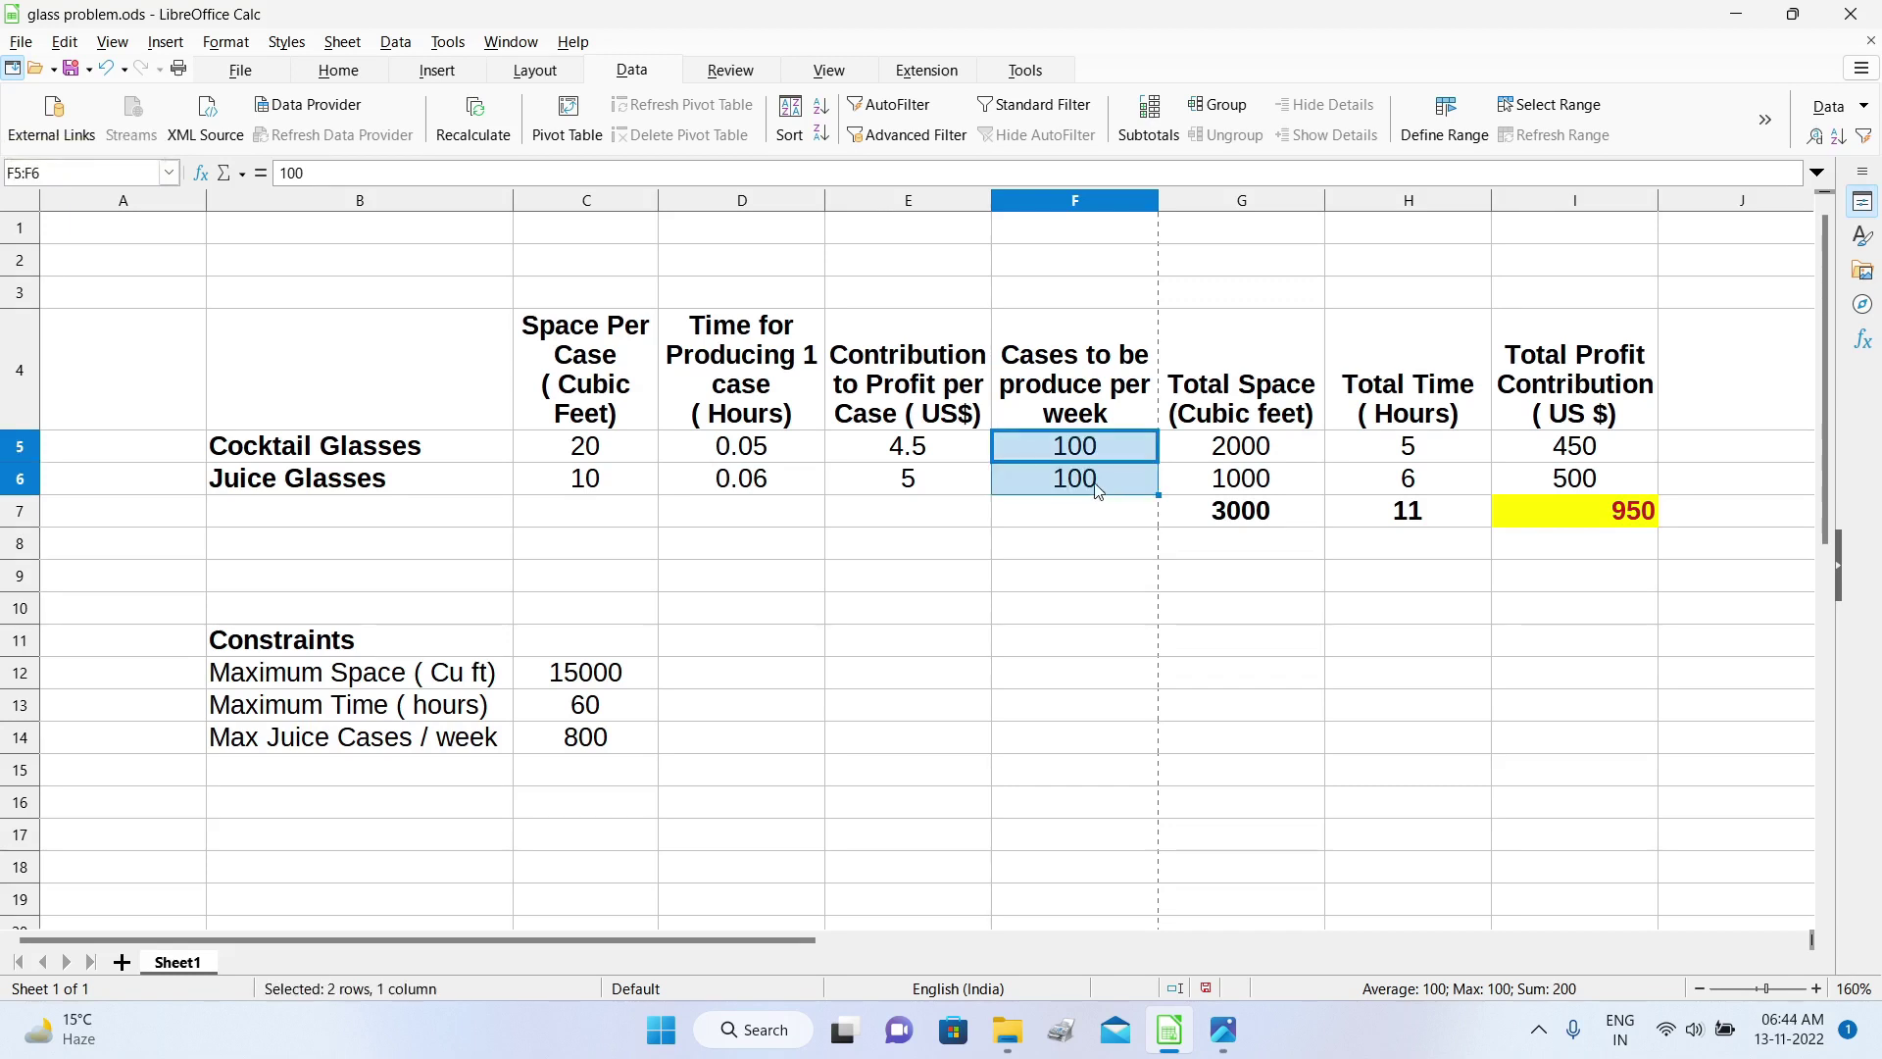
left_click_drag(60, 177, 0, 155)
type("Cases_")
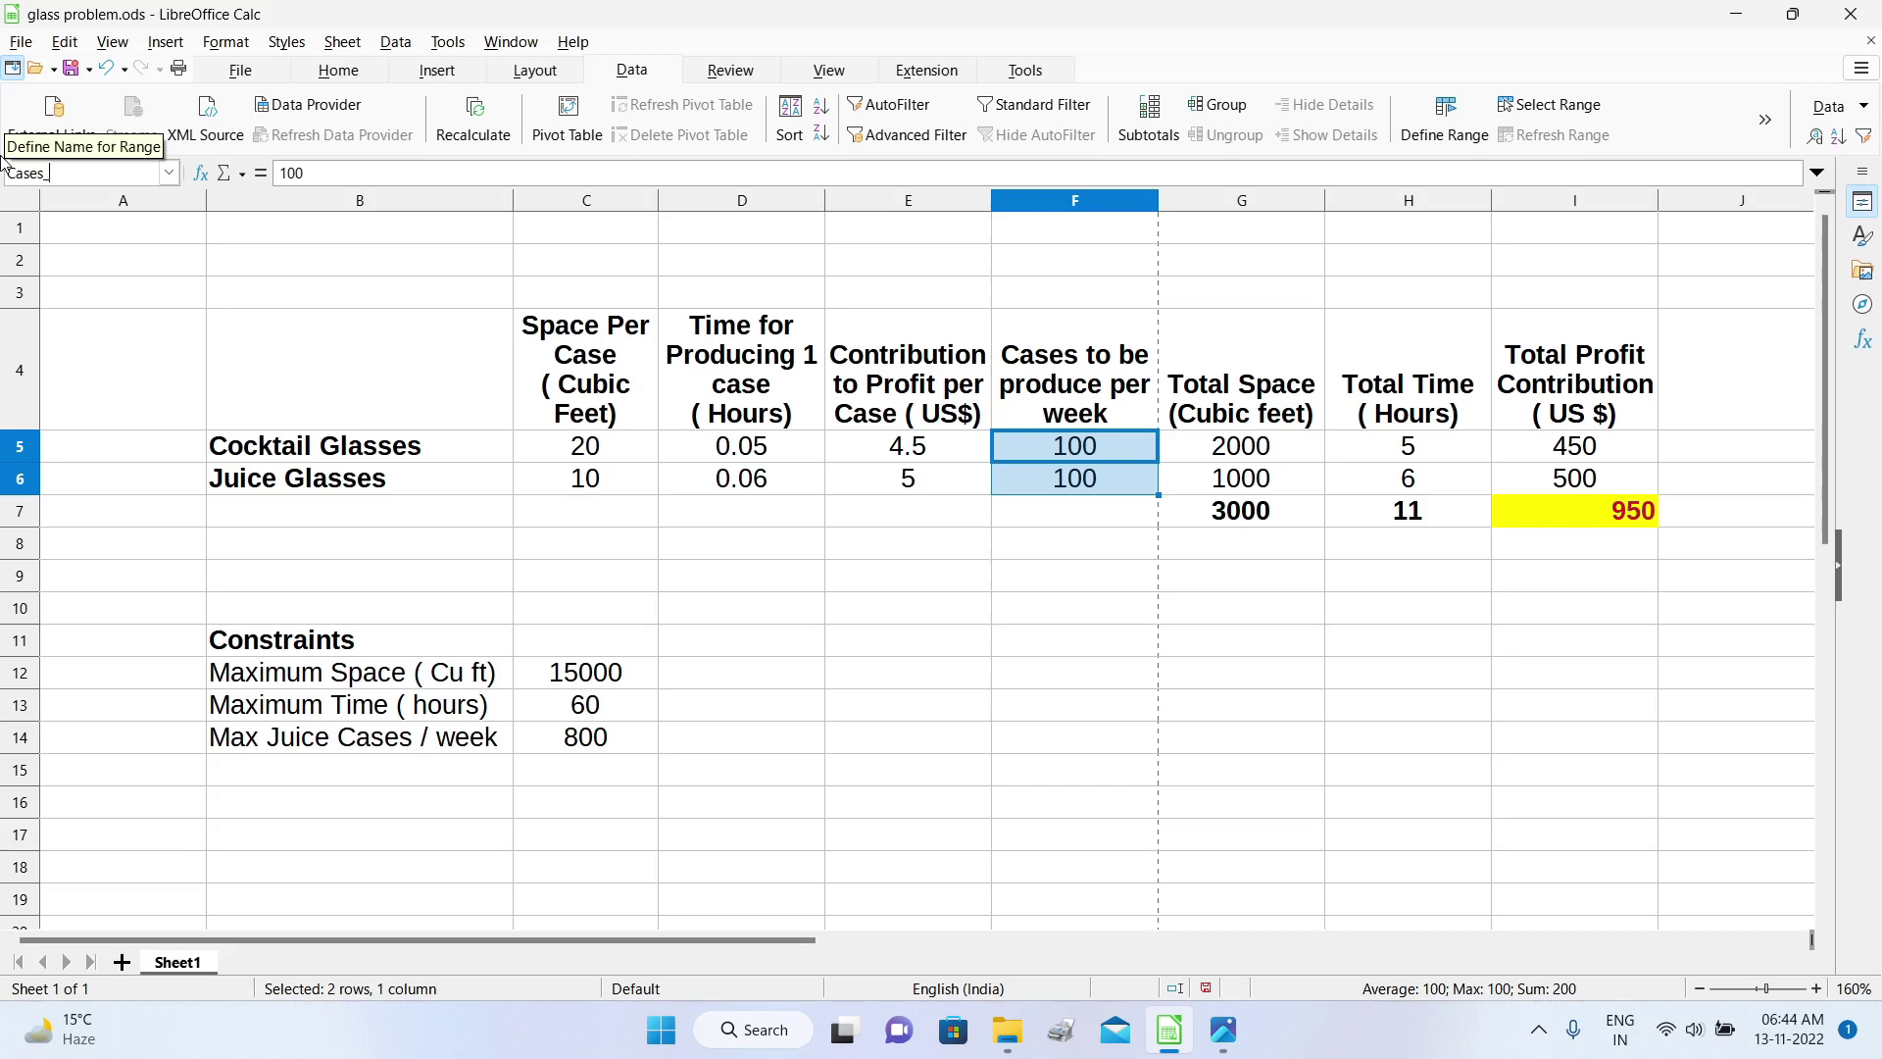
type("produced")
key("Return")
Step: Assign the name Maximum_Space to cell C12, the maximum space limit
left_click(588, 677)
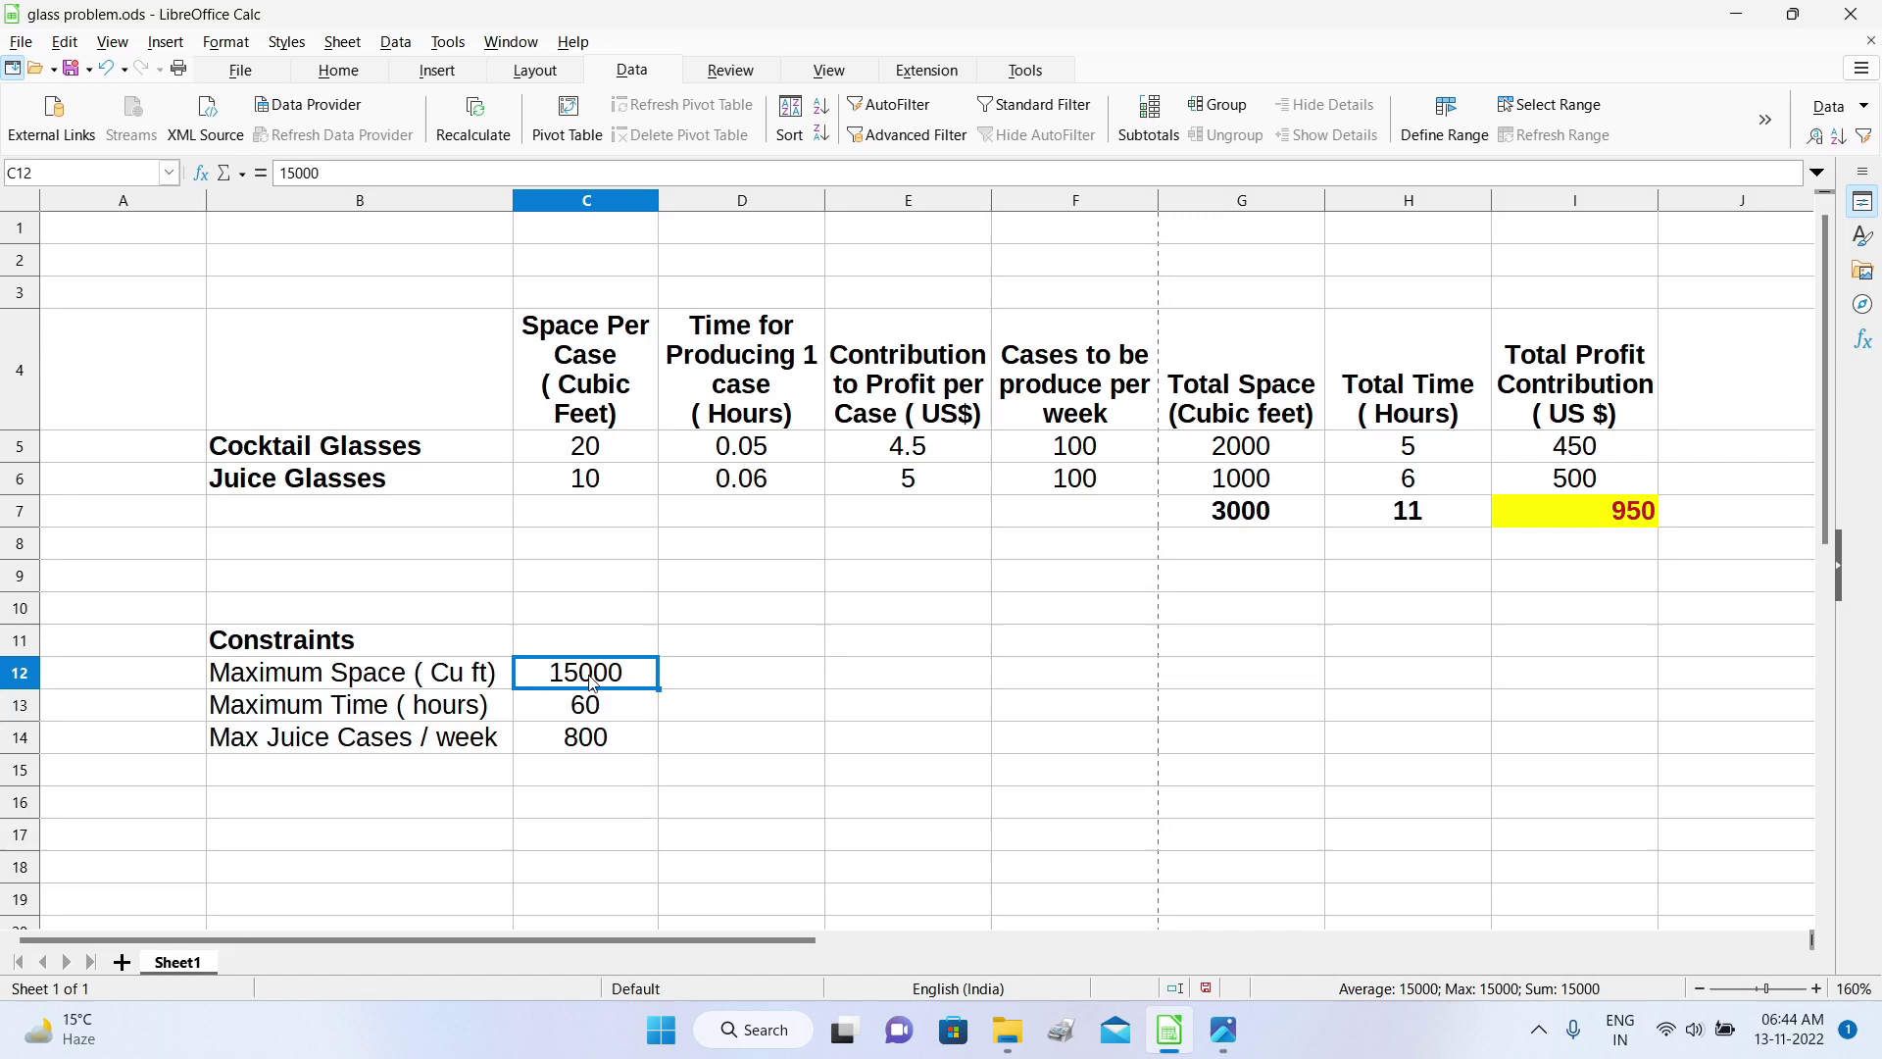
left_click(47, 173)
type("Max")
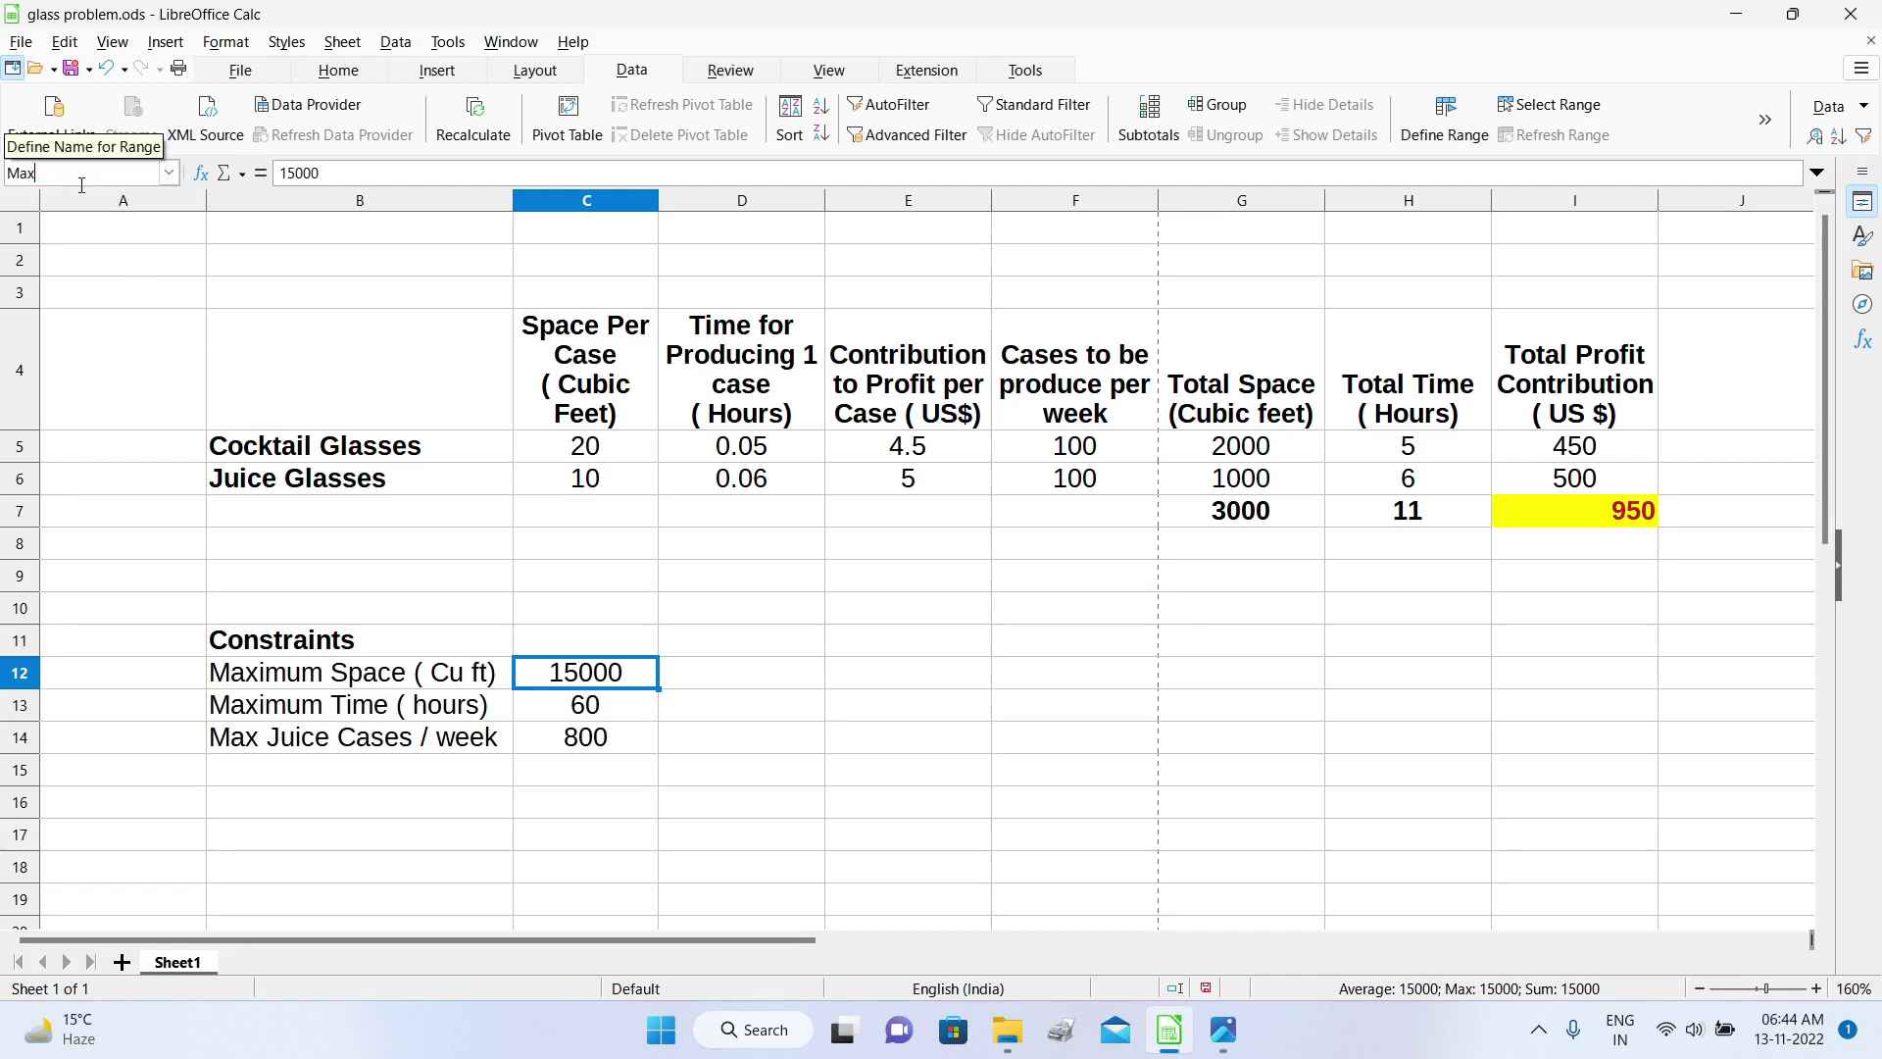
type("_Space")
key("Return")
Step: Assign the name Max_Time to cell C13, the maximum time limit
left_click(51, 172)
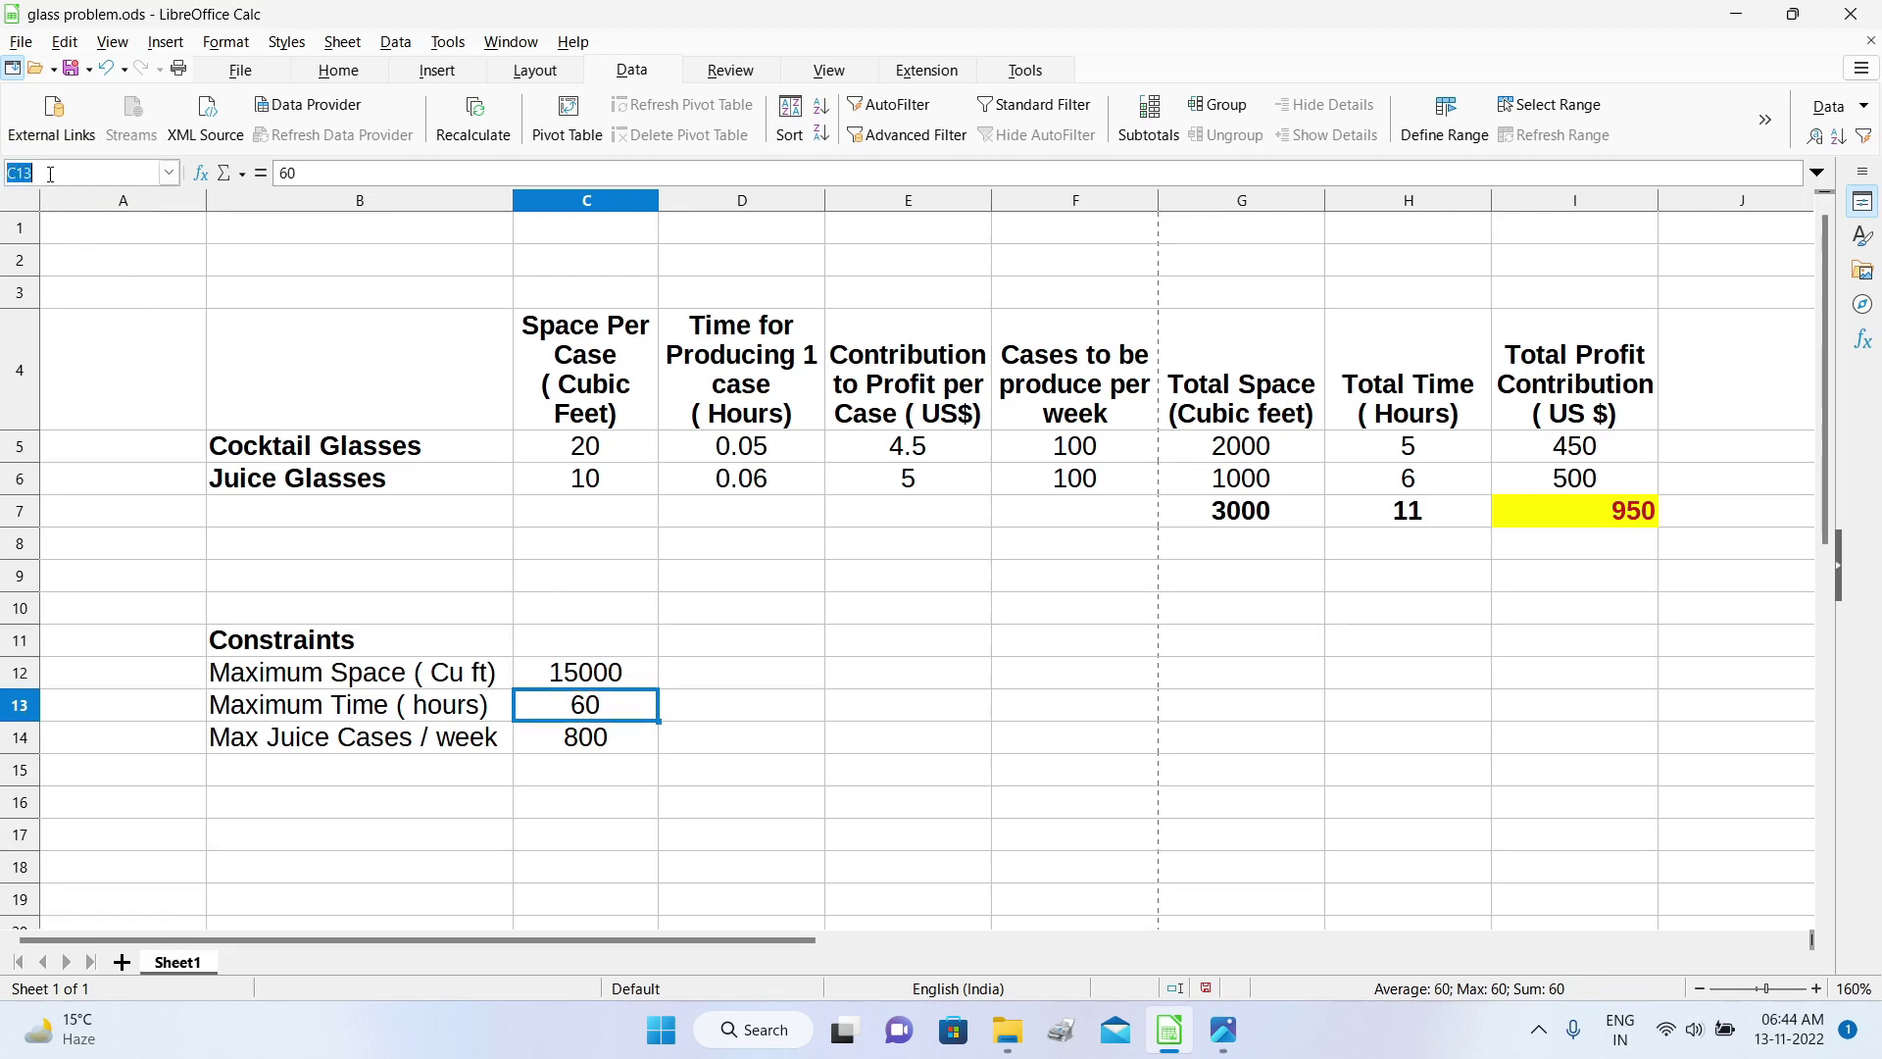
type("Max_Time")
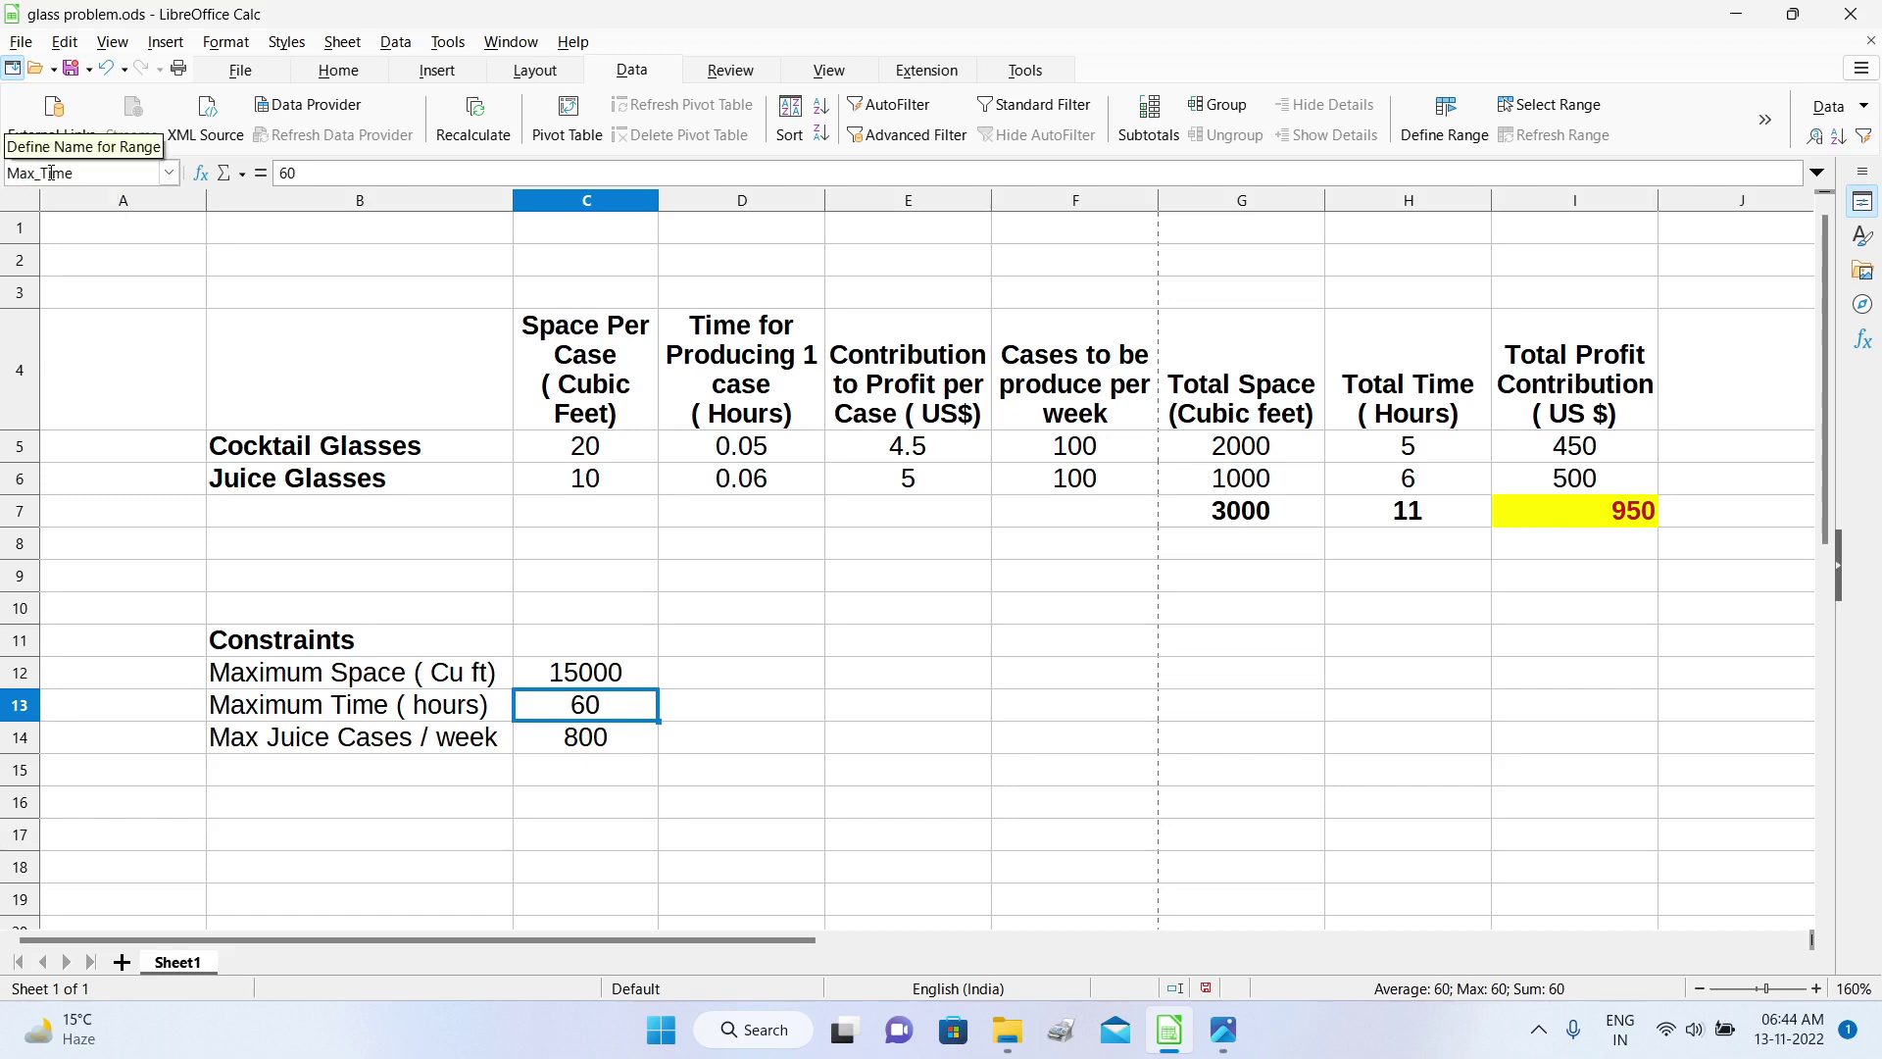
key("Return")
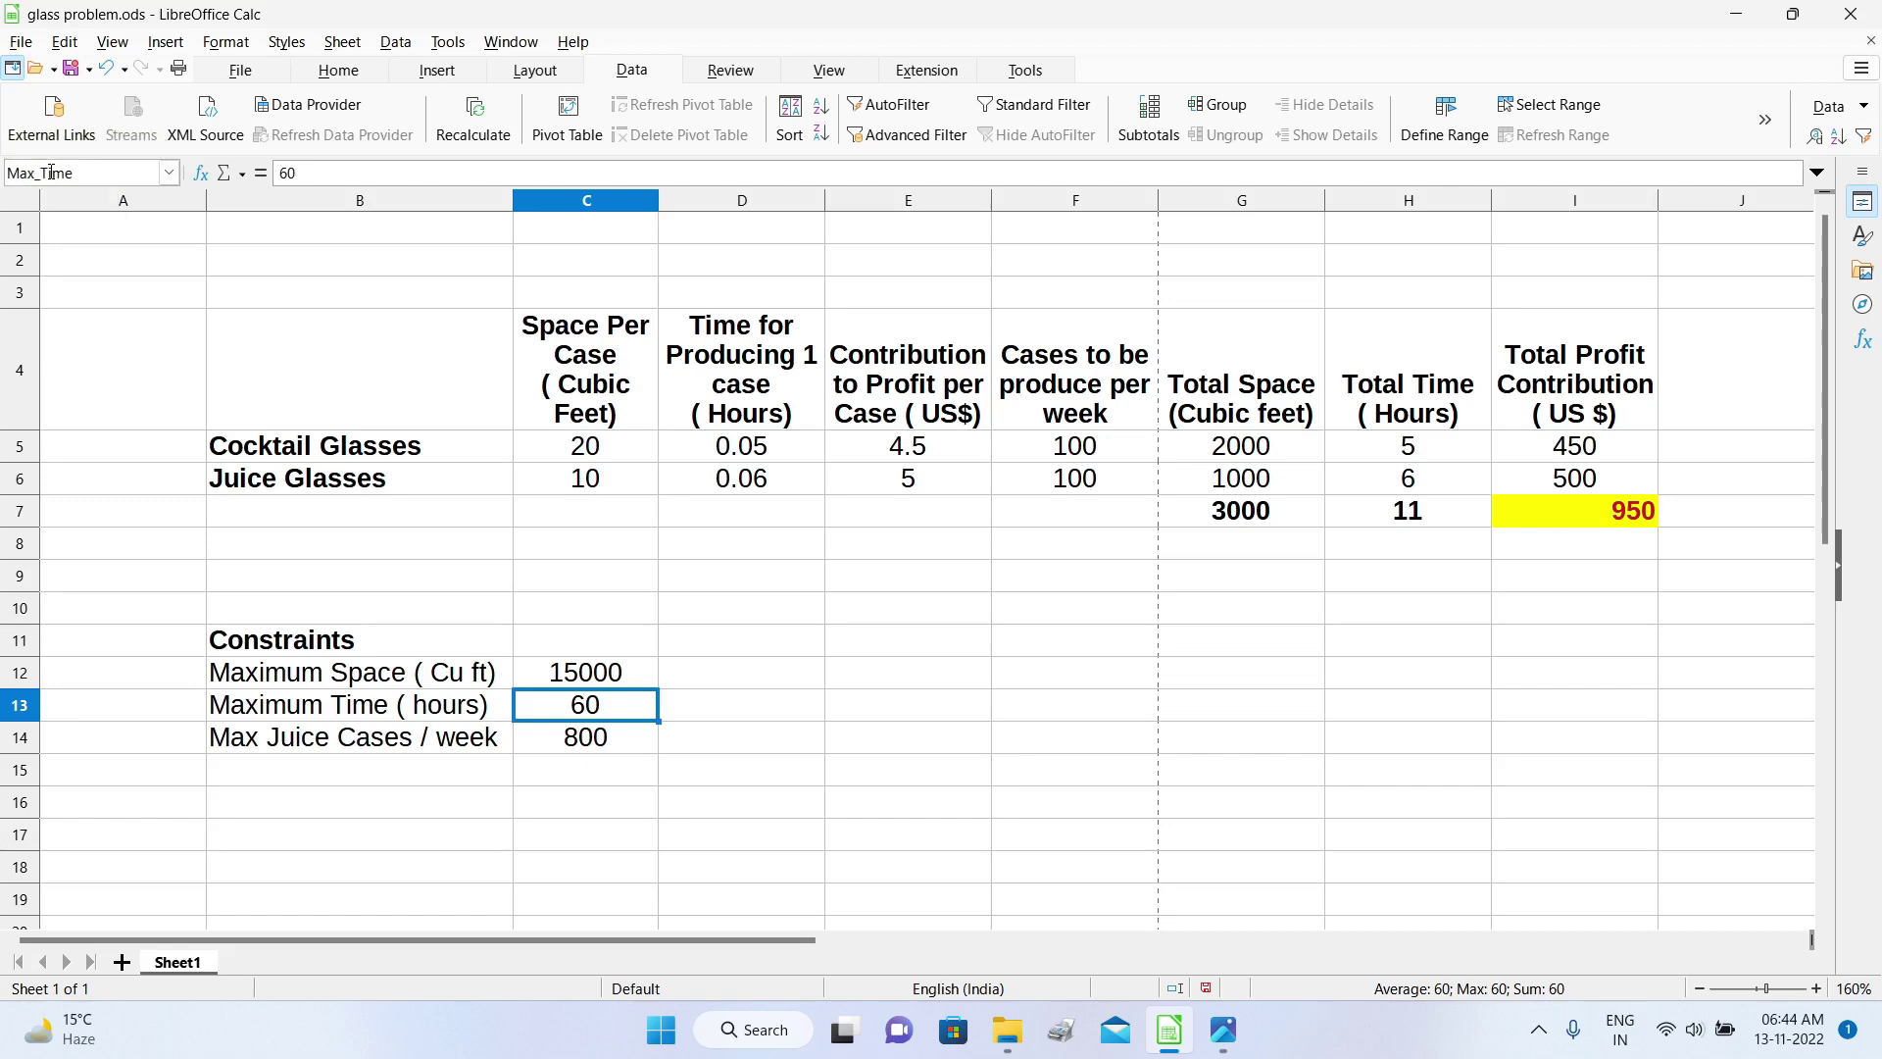
Step: Assign the name Max_Juice_cases to cell C14, the weekly juice case limit
left_click(585, 737)
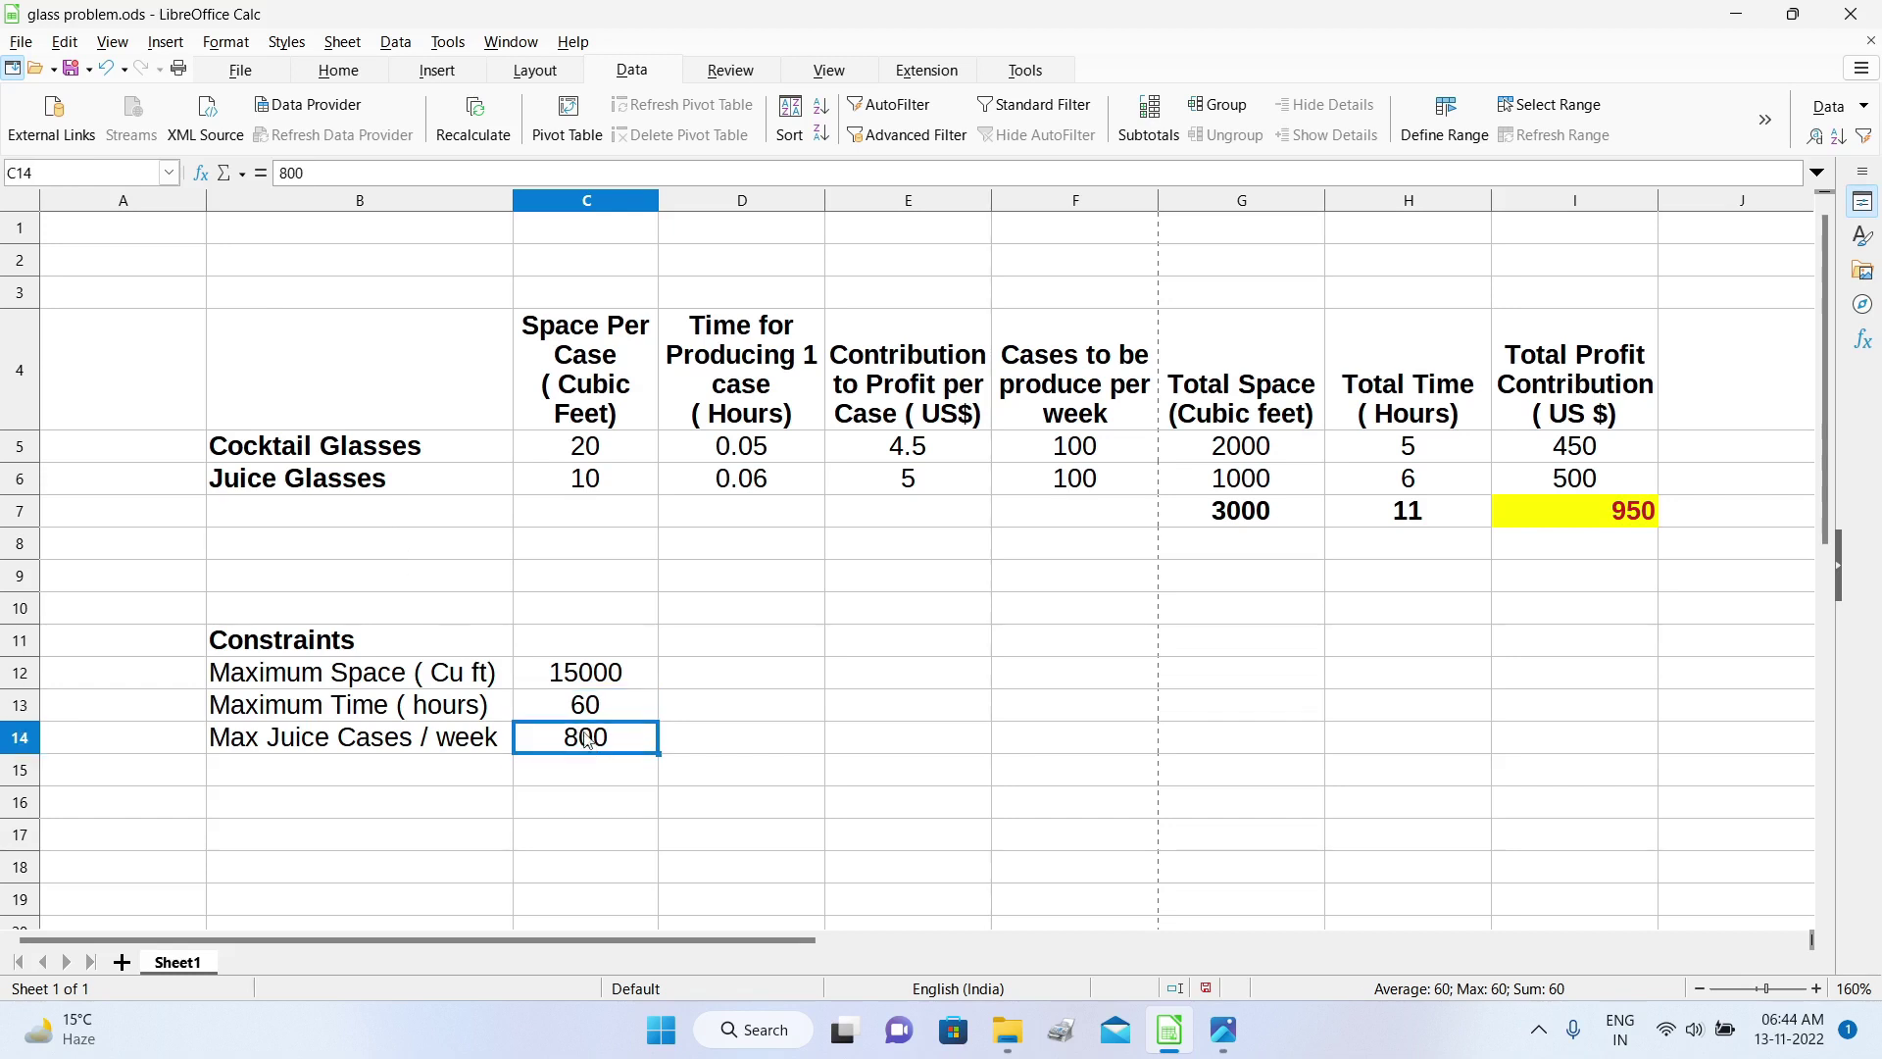
left_click(59, 173)
type("Max_Jui")
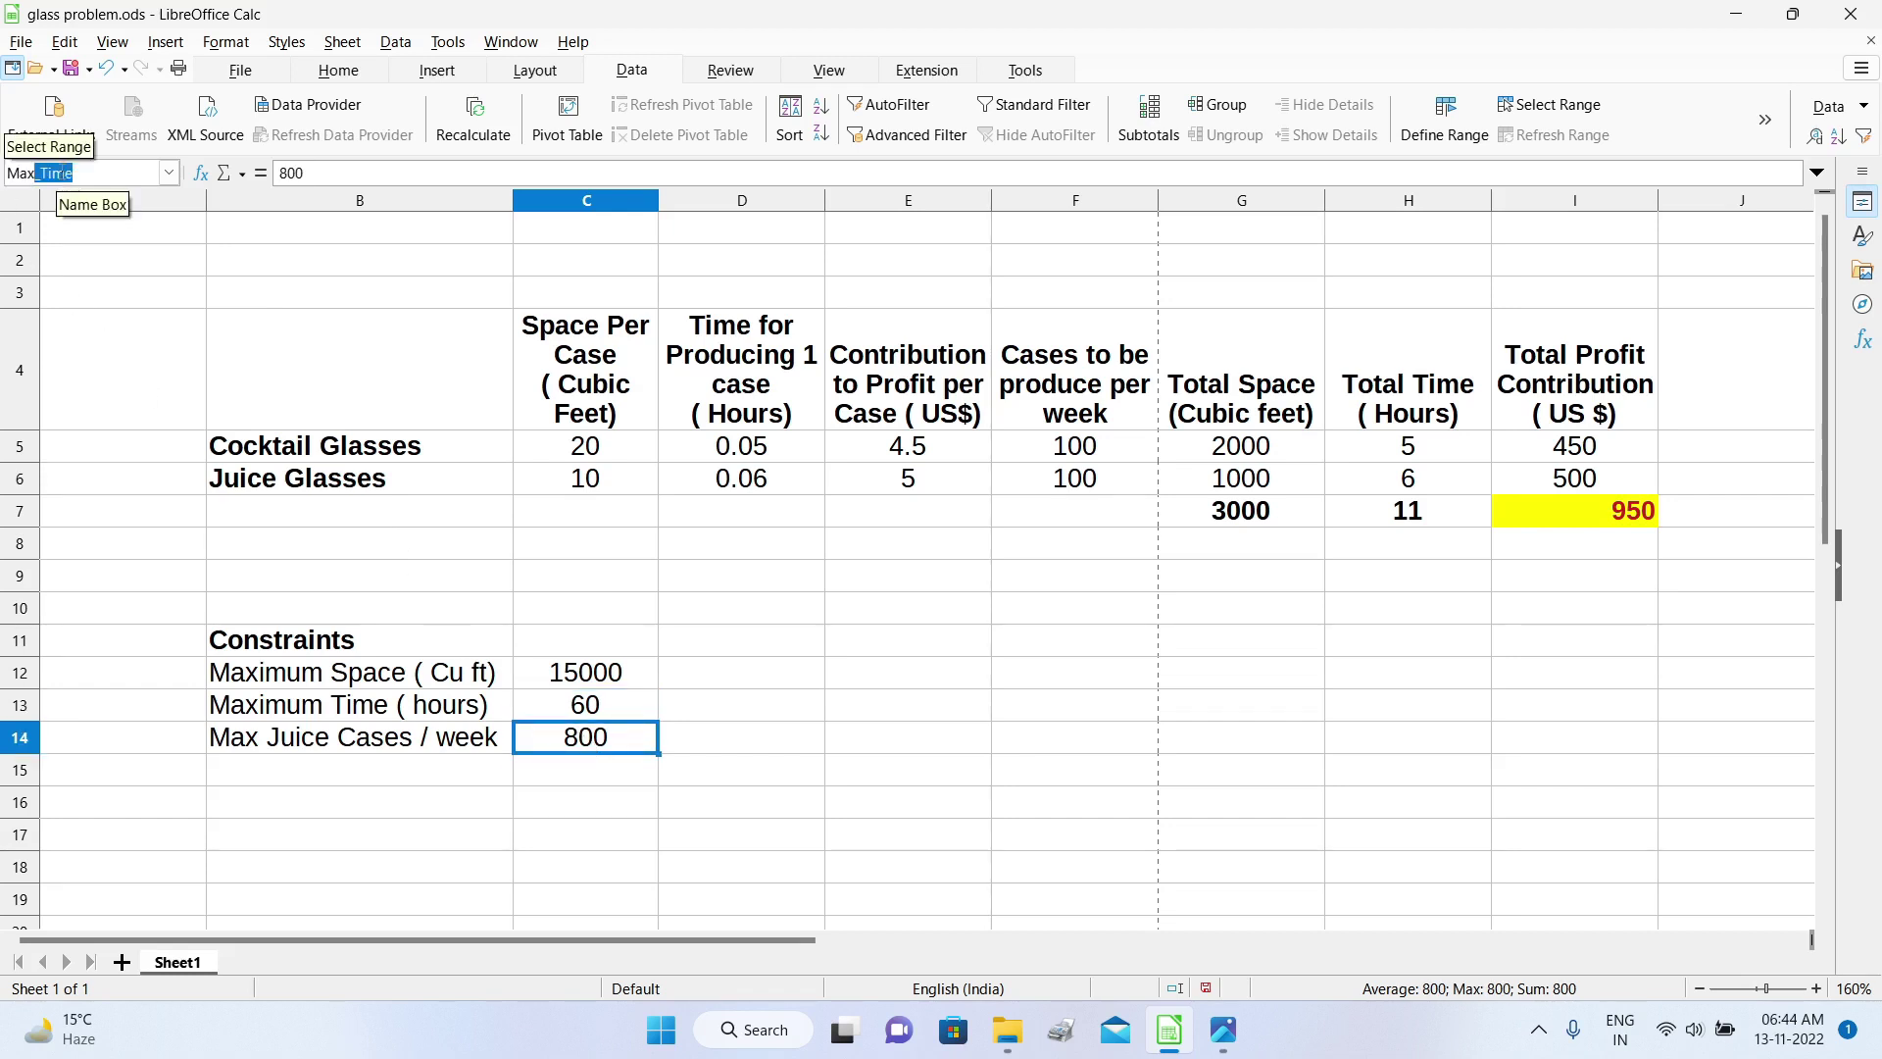
type("ce_cas")
key("Return")
left_click(1135, 713)
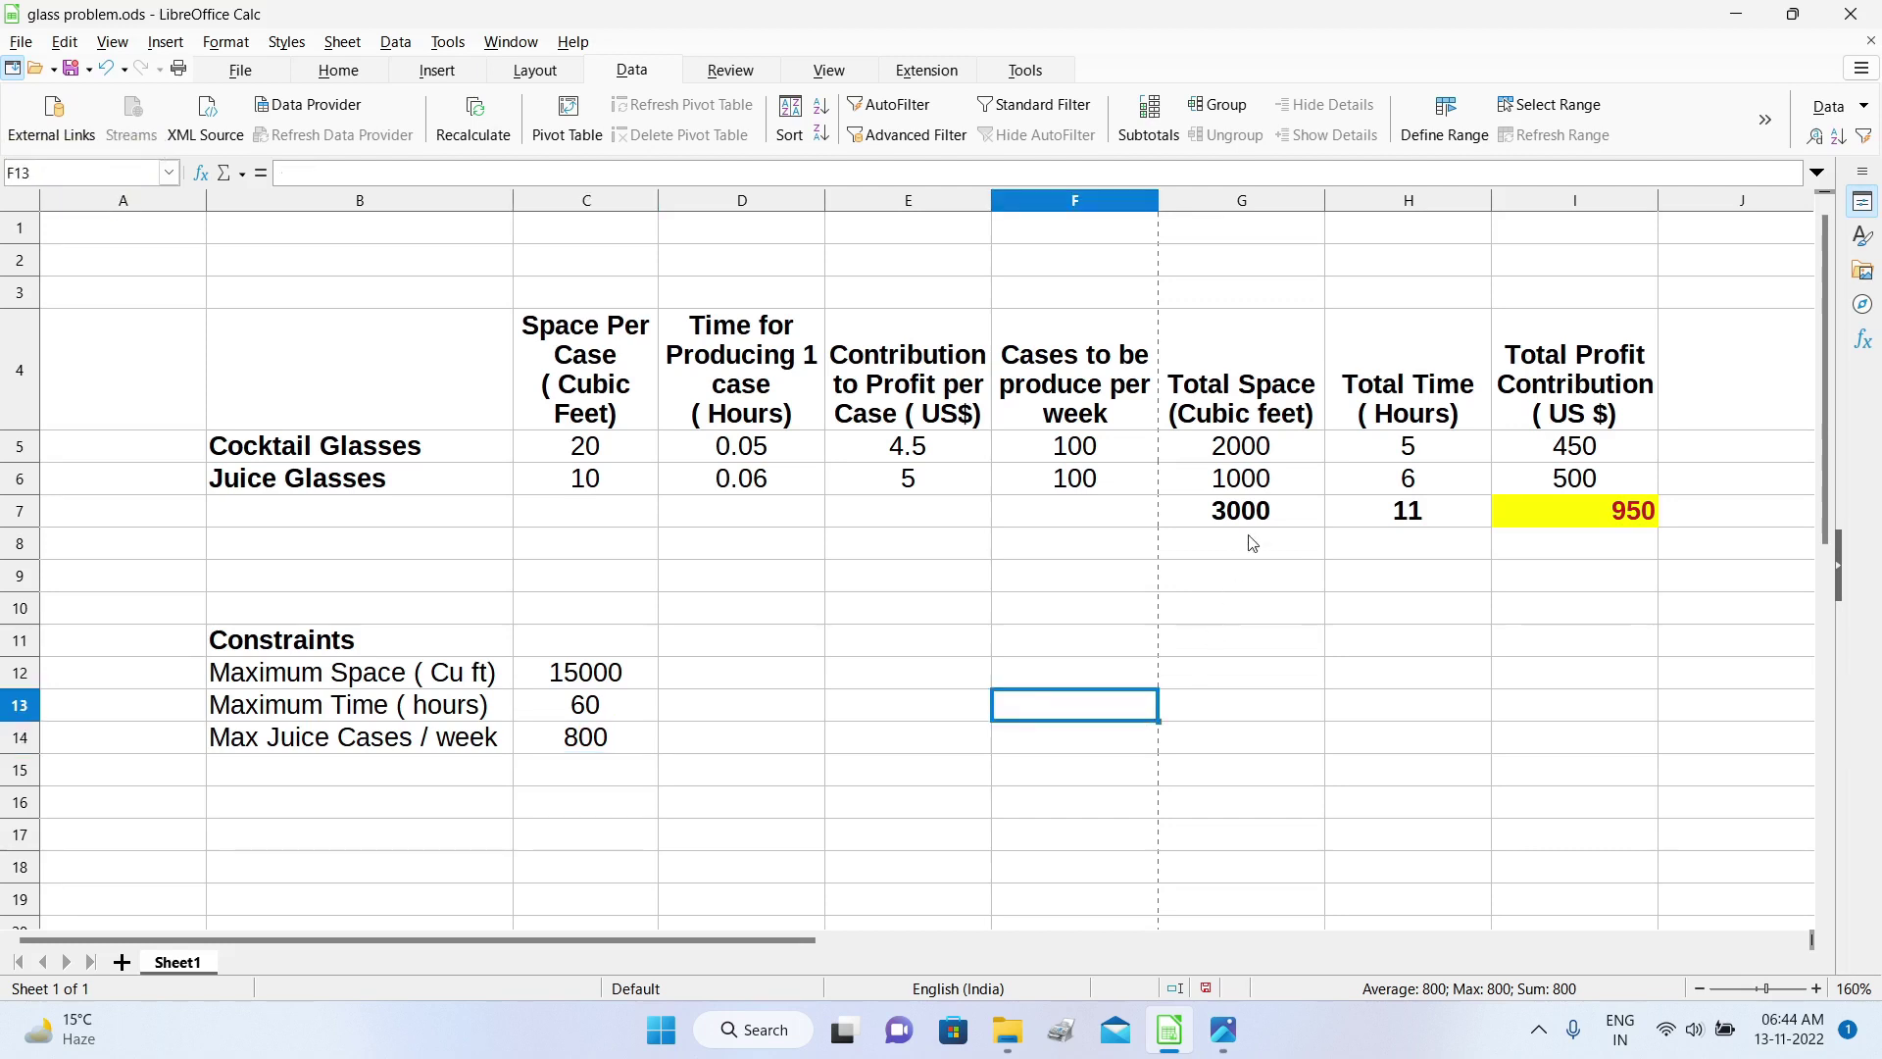
Step: Check the names assigned to the total cells G7, H7 and I7, cell F6 and the limit cells C12 to C14
left_click(1251, 520)
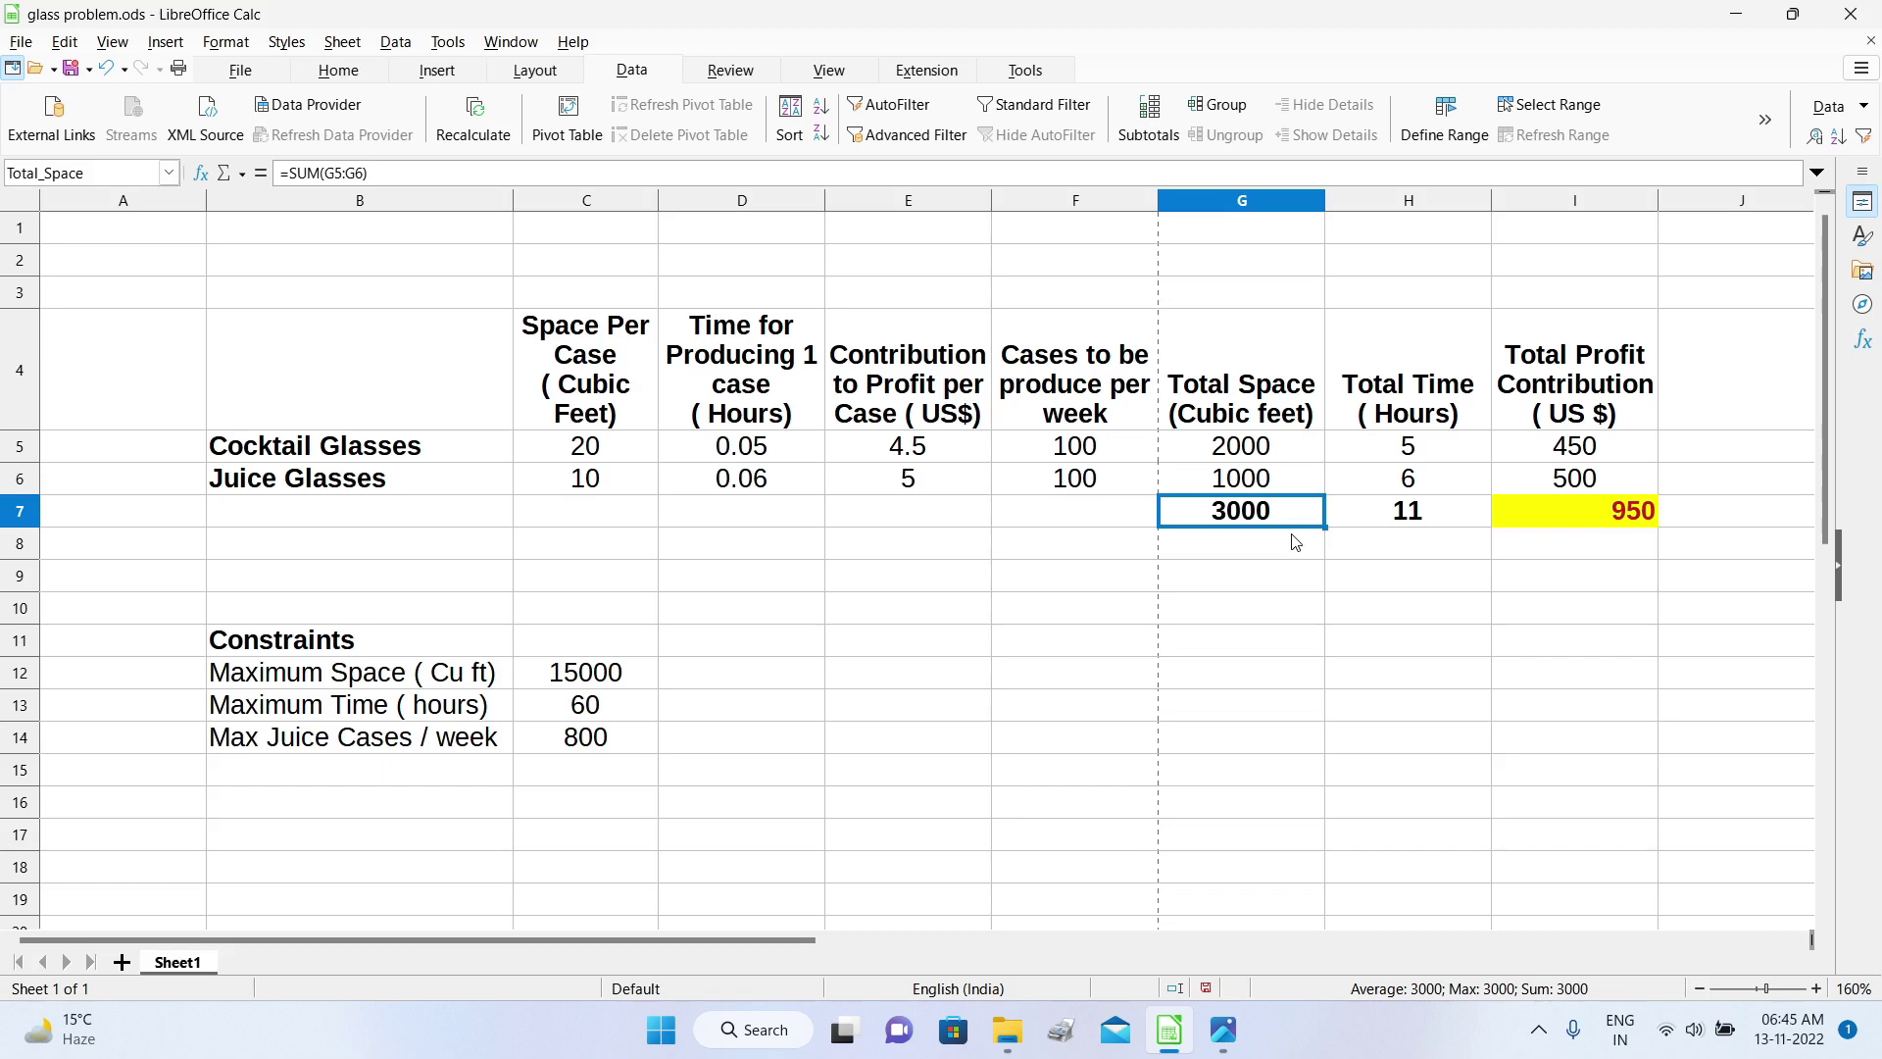
left_click(1411, 512)
left_click(1583, 520)
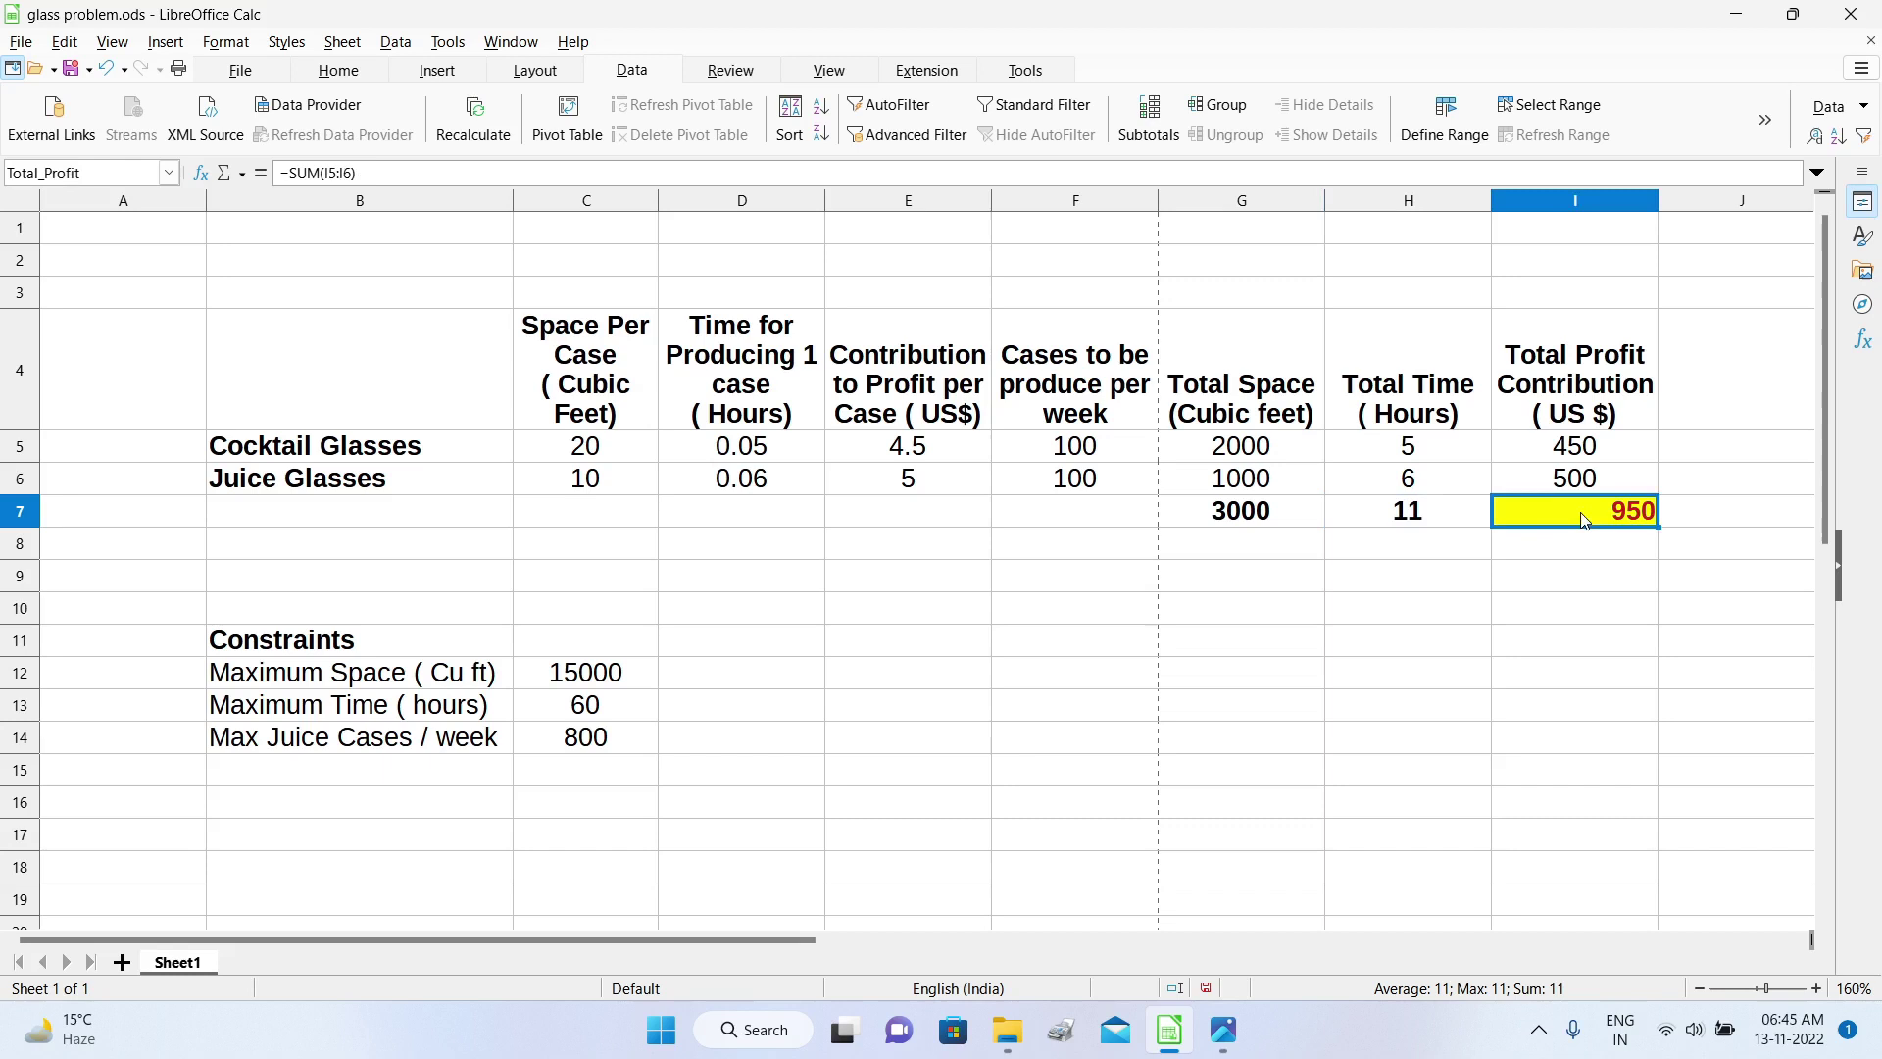
left_click(1071, 489)
left_click(609, 672)
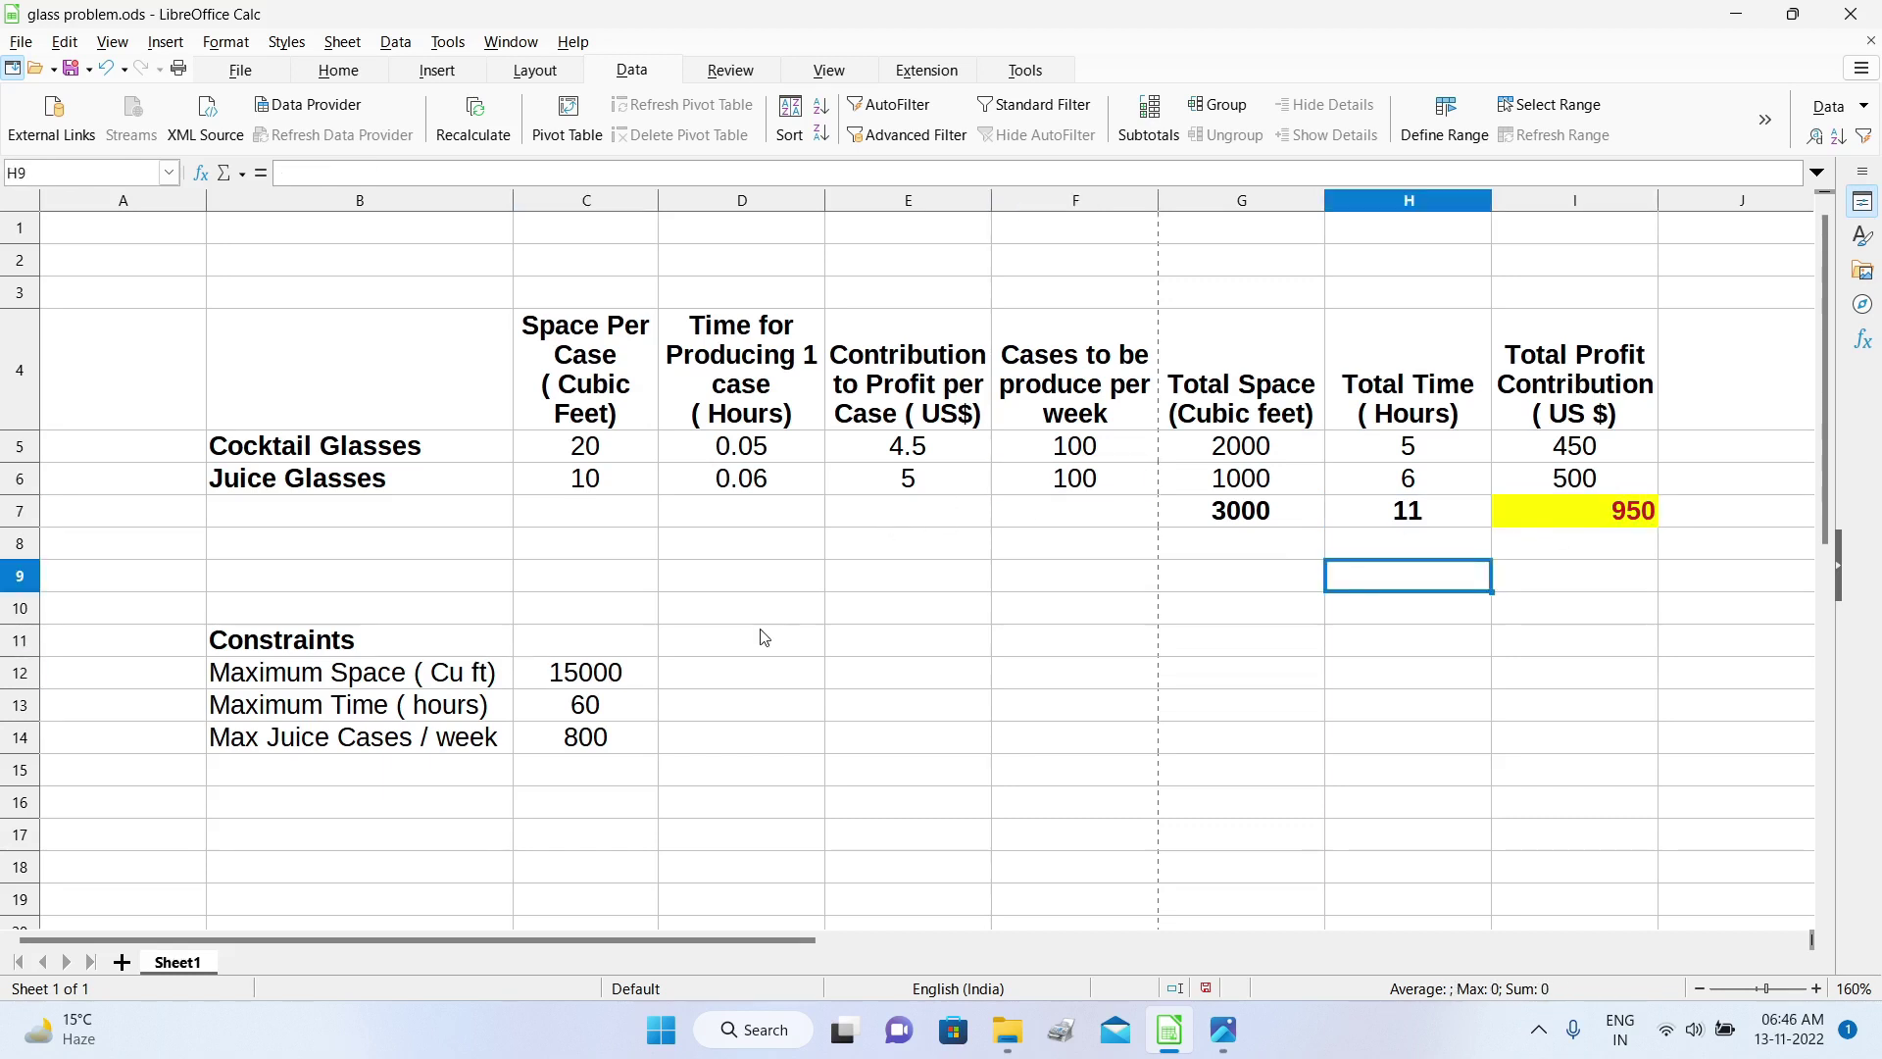
left_click(619, 681)
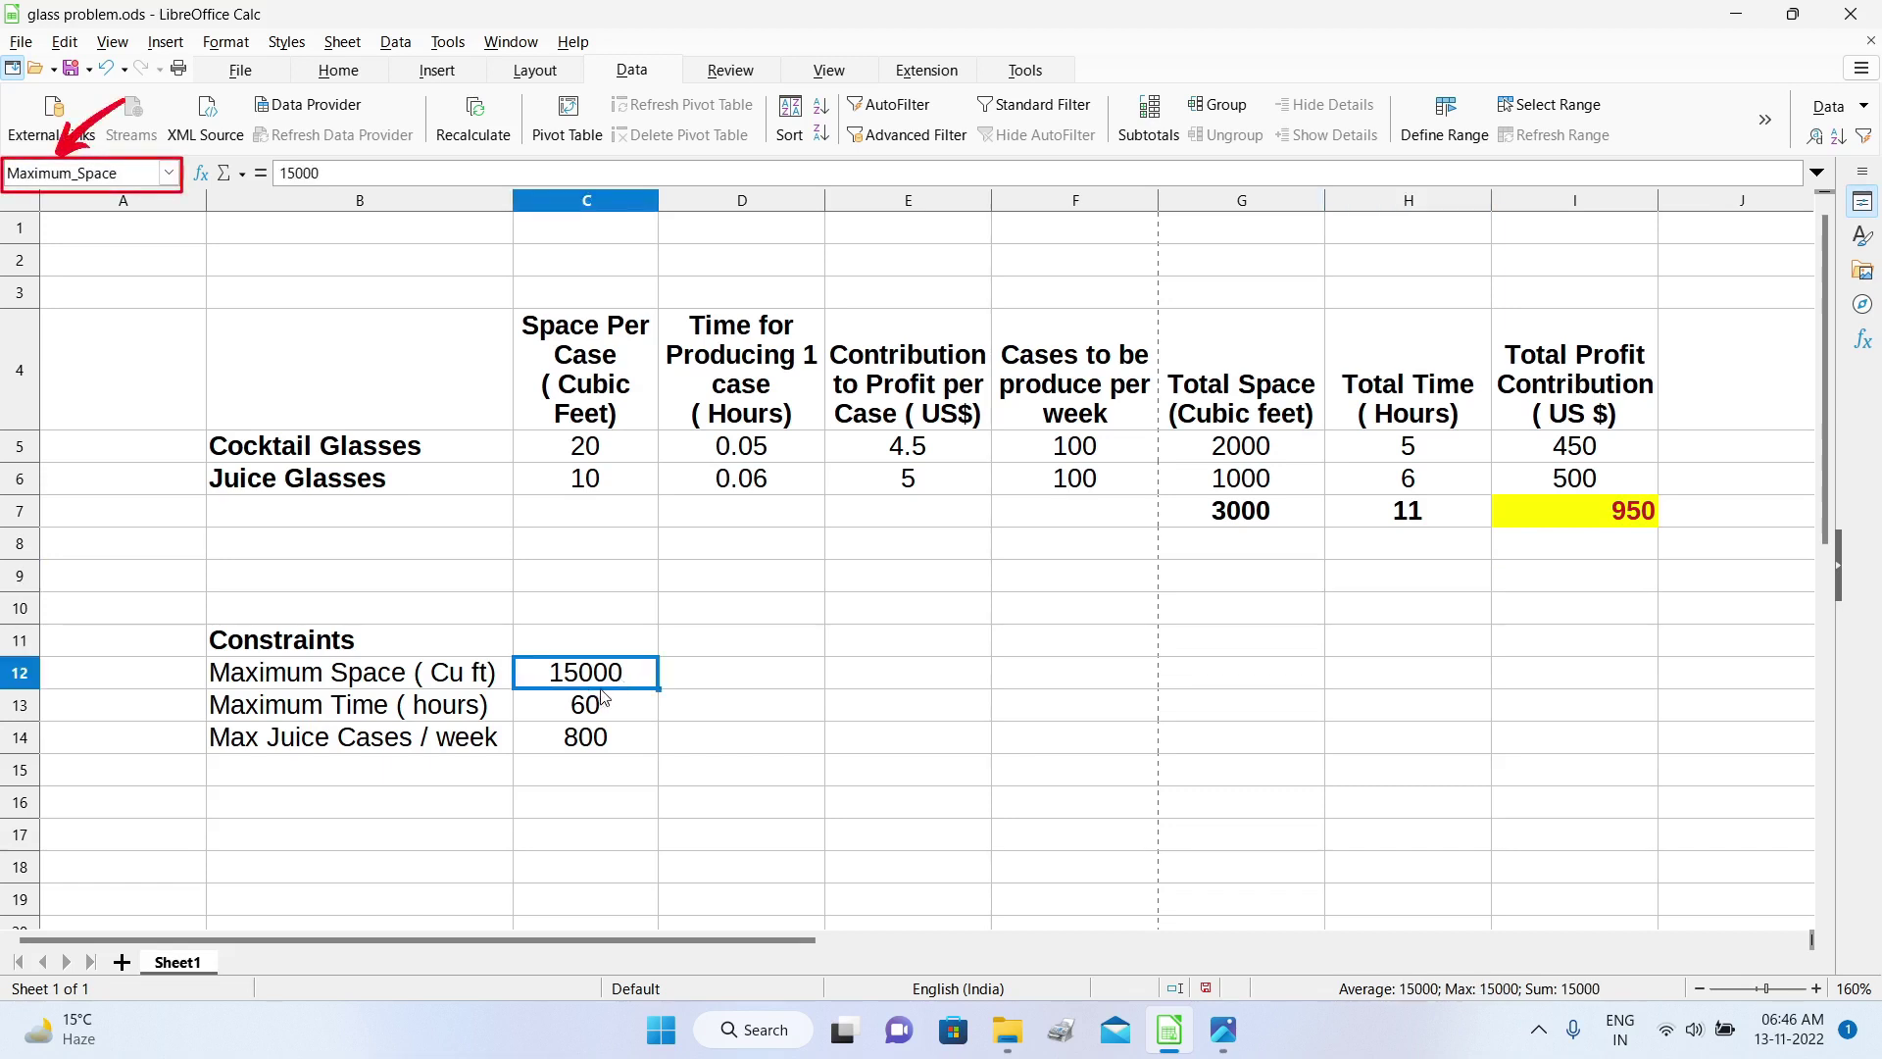
left_click(611, 710)
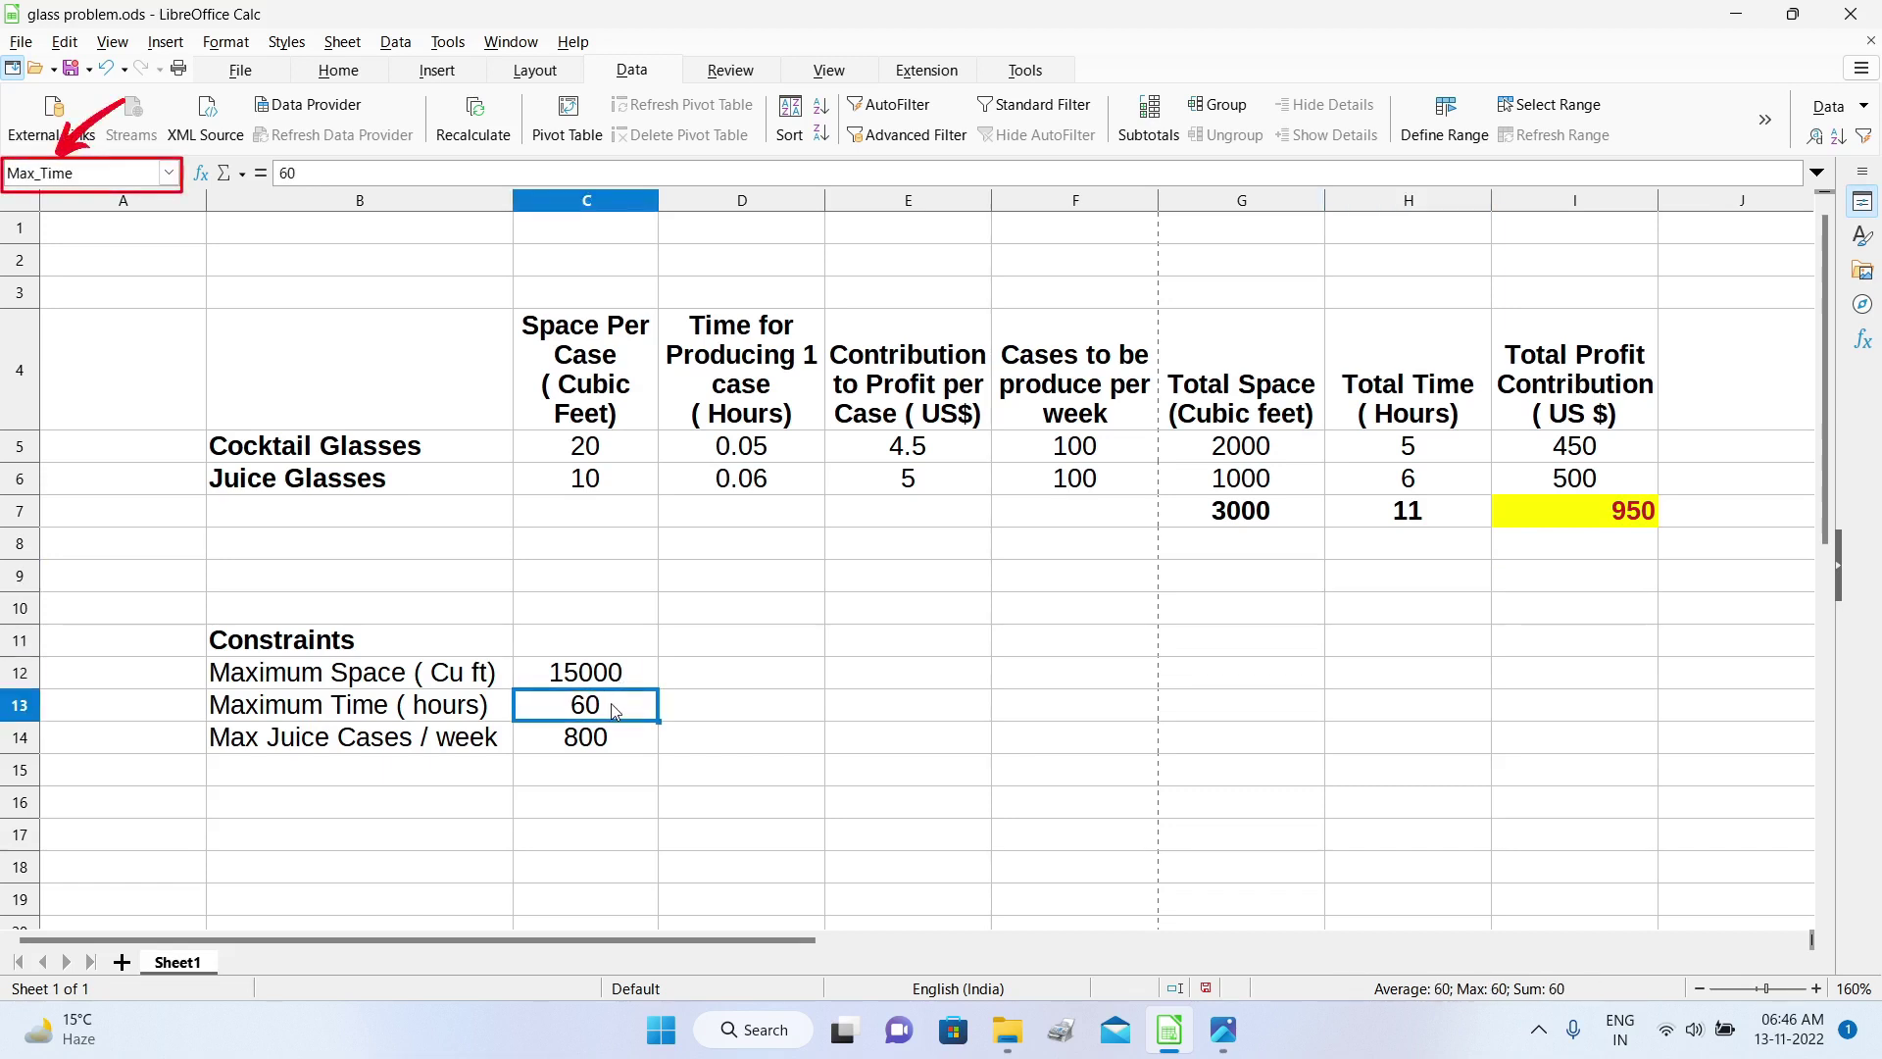
left_click(617, 743)
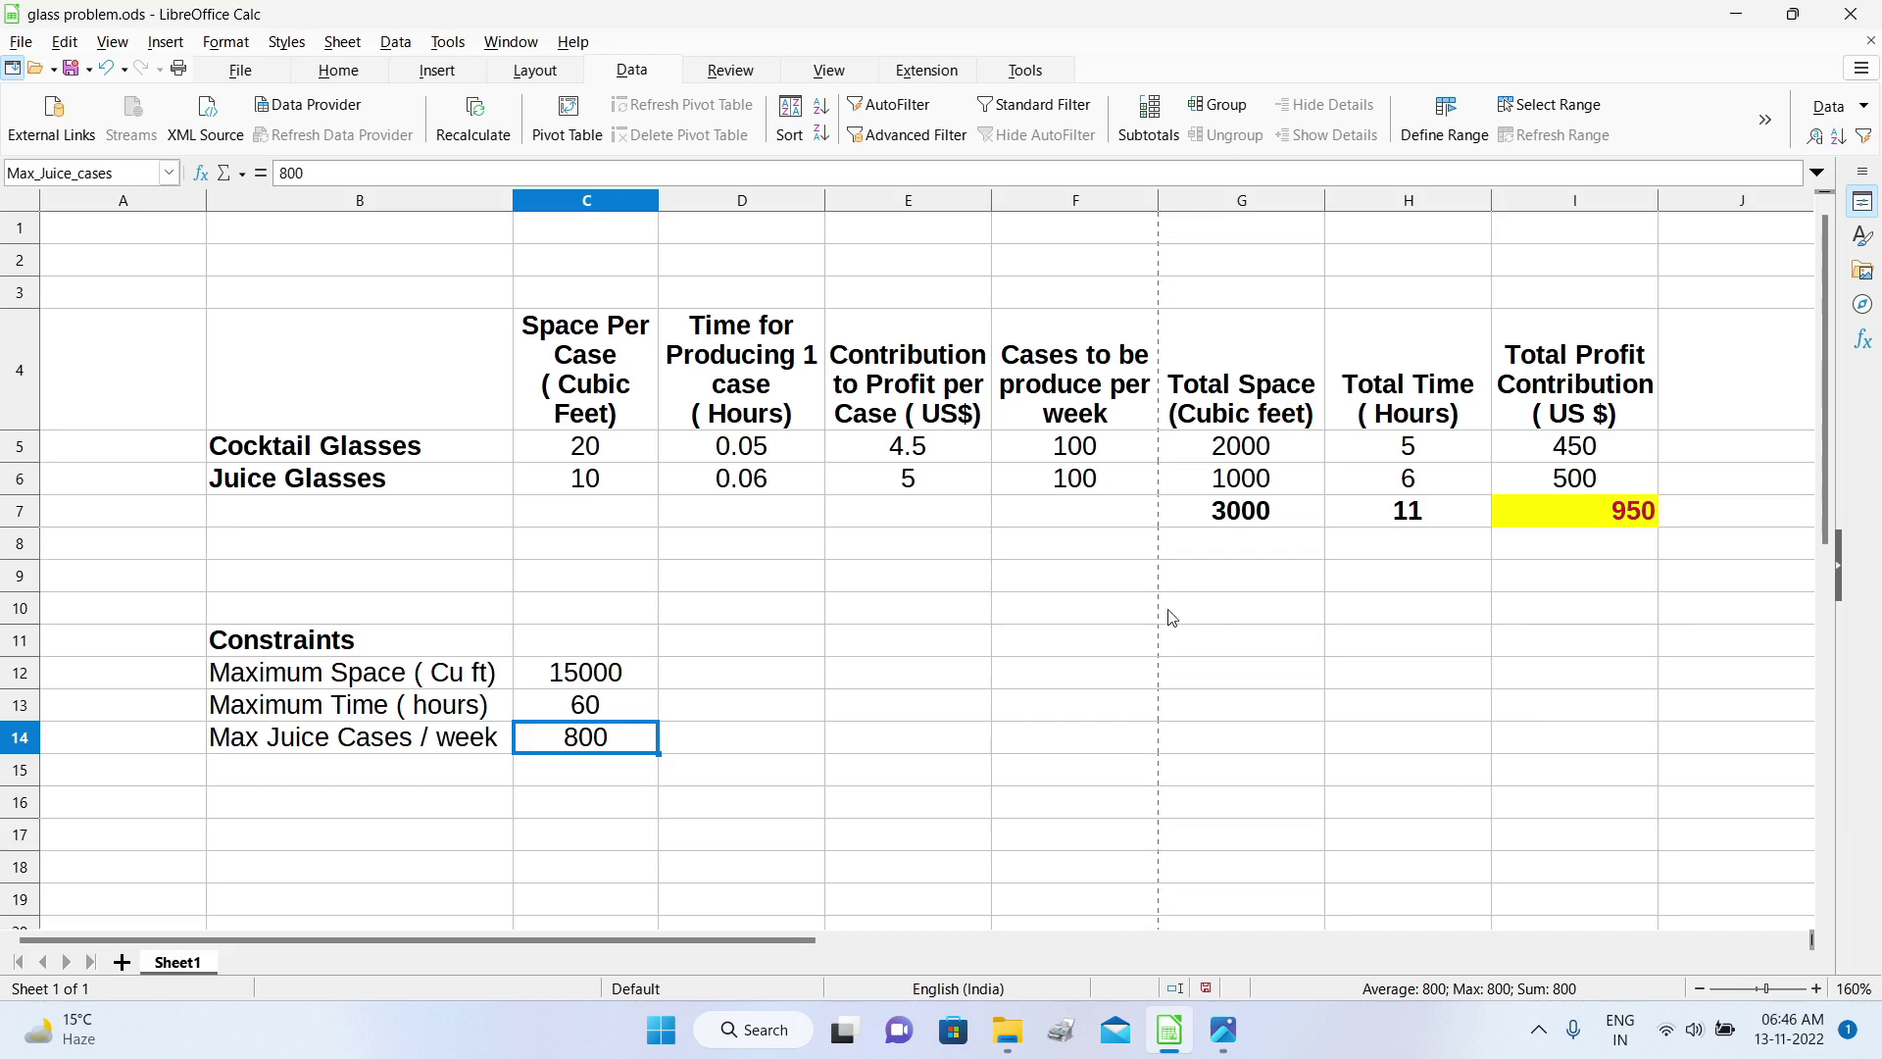
Step: Open the Solver and set its target cell to Total_Profit in I7
left_click(1026, 80)
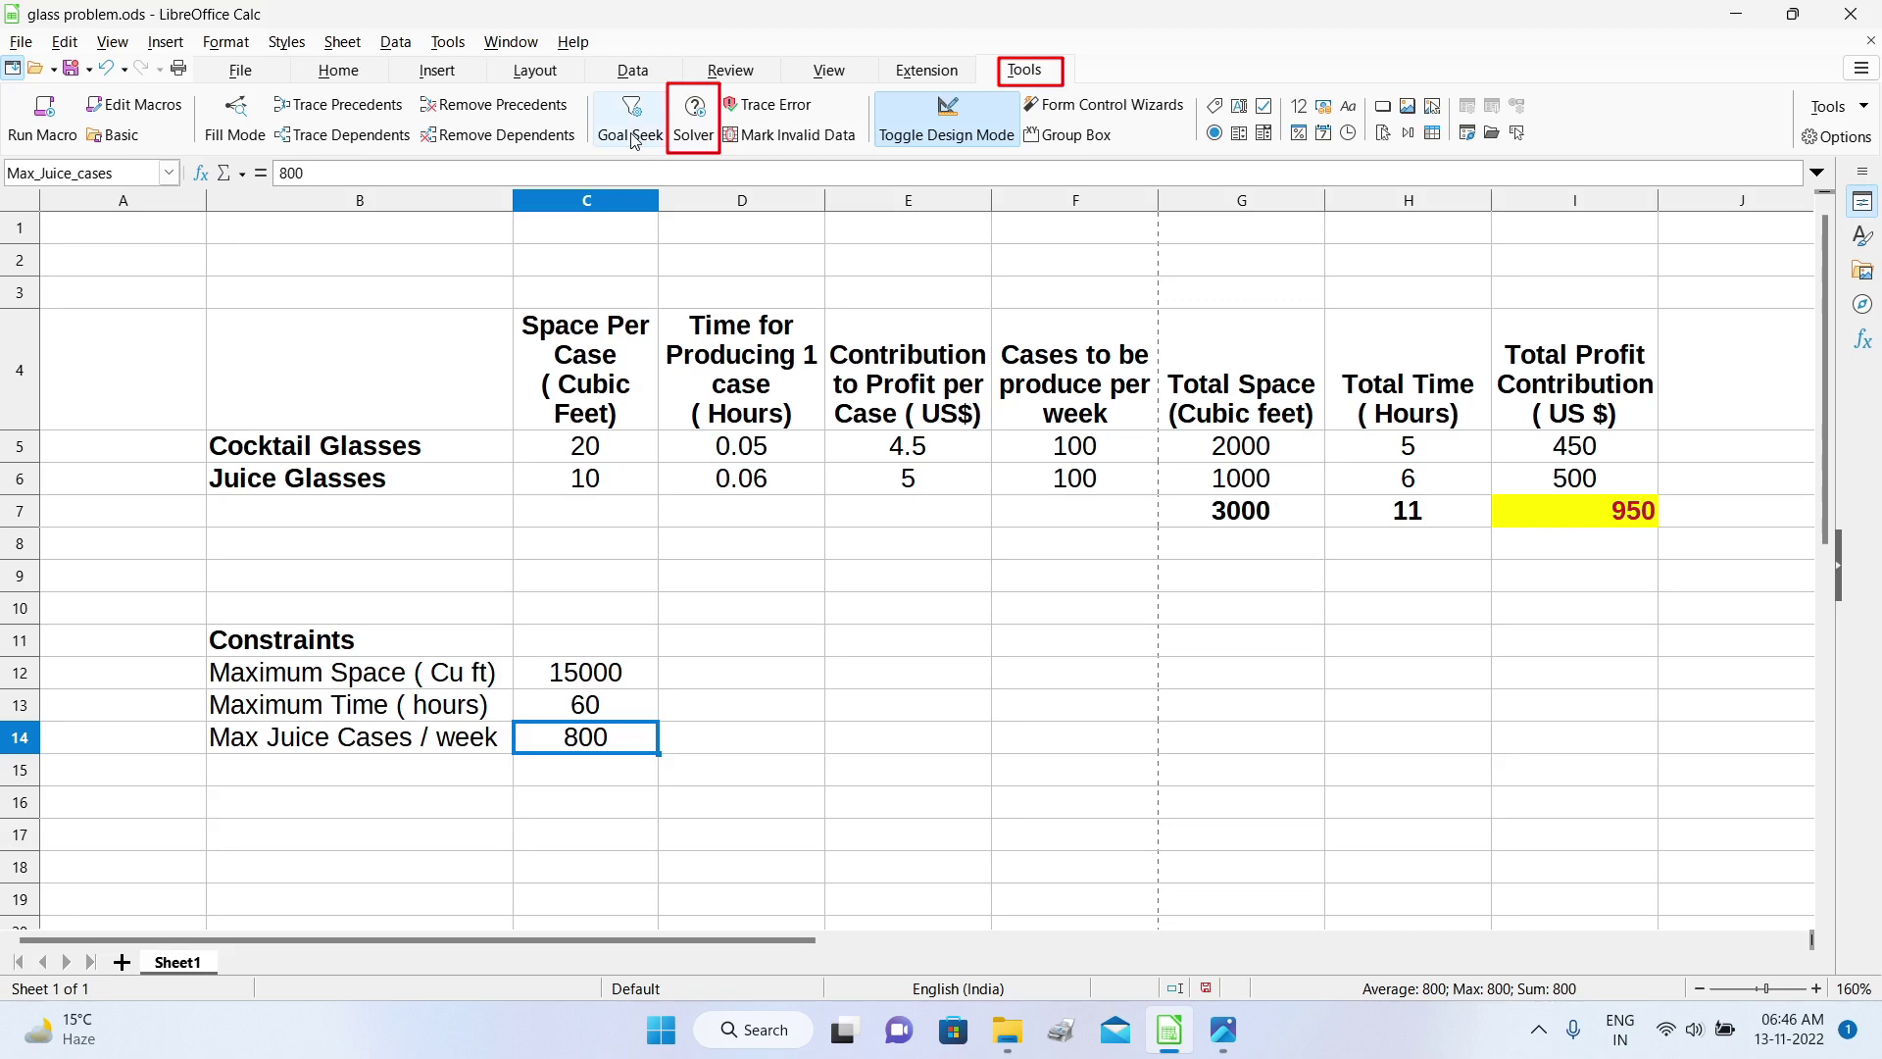
left_click(693, 120)
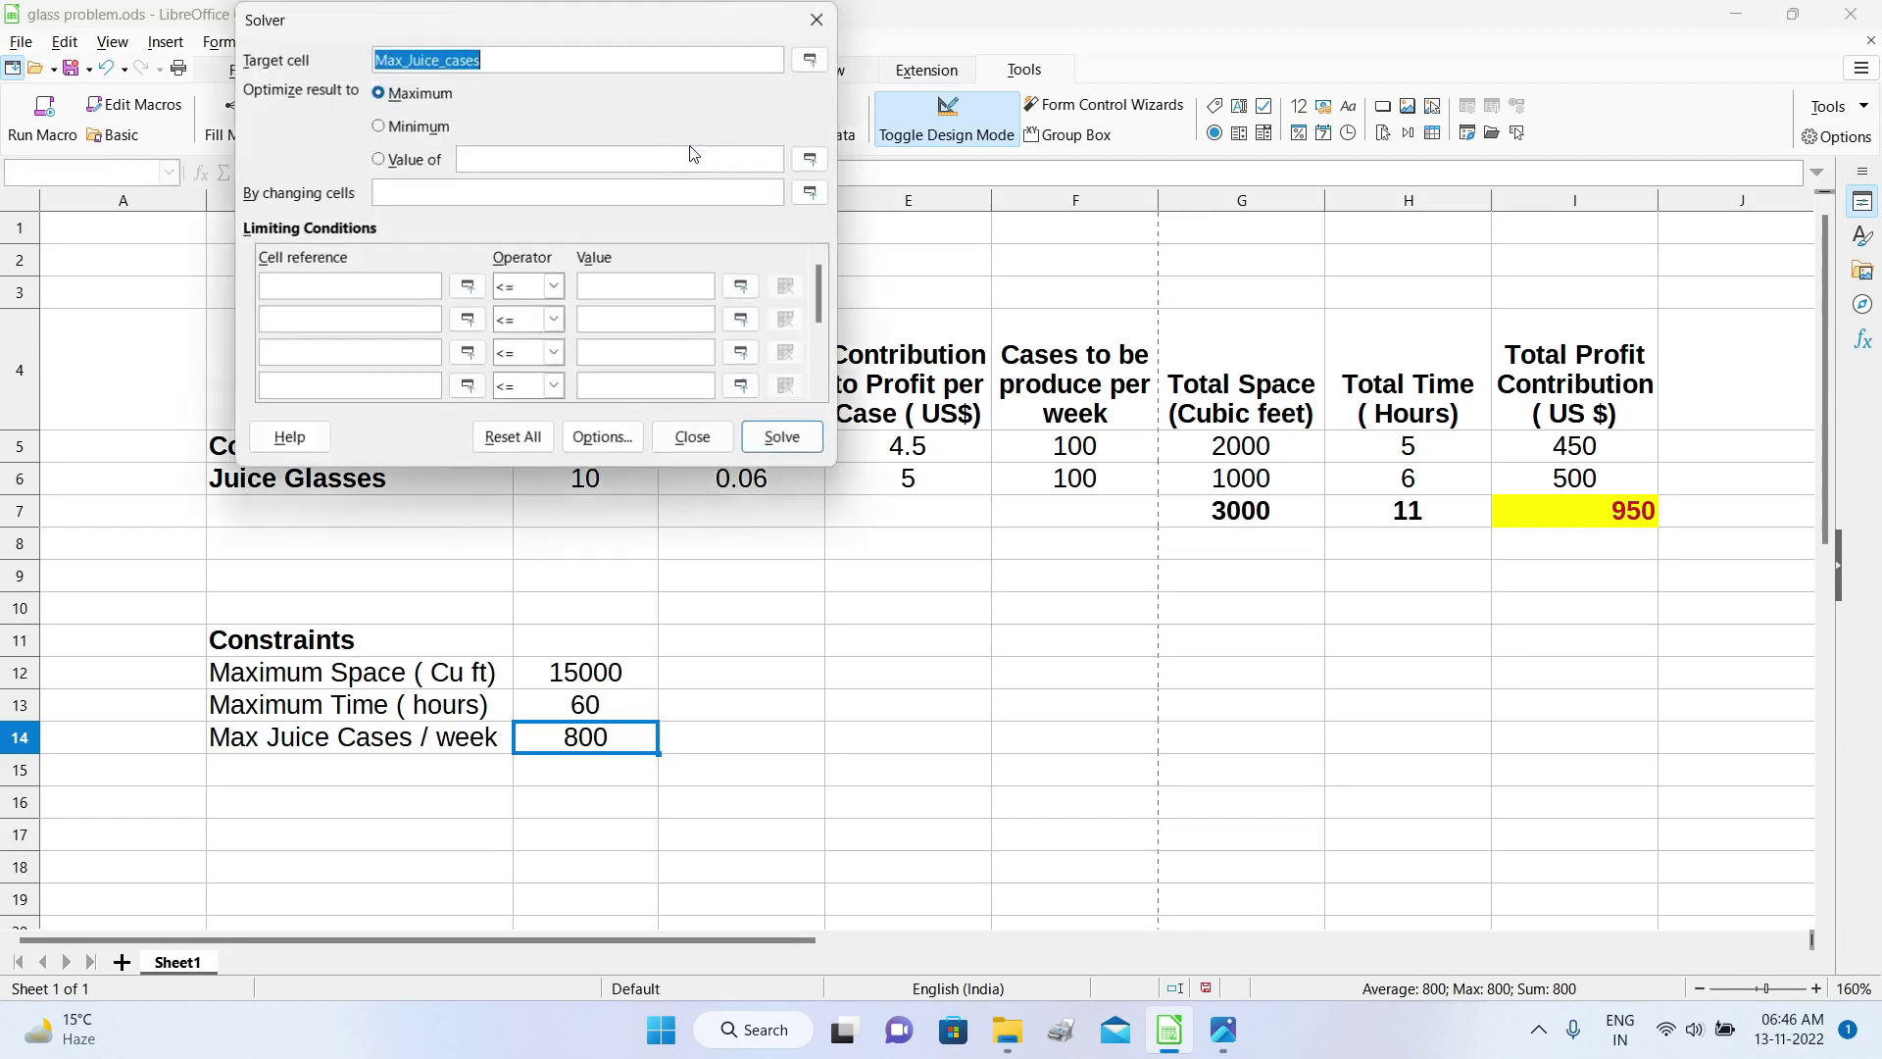
left_click_drag(615, 18, 610, 227)
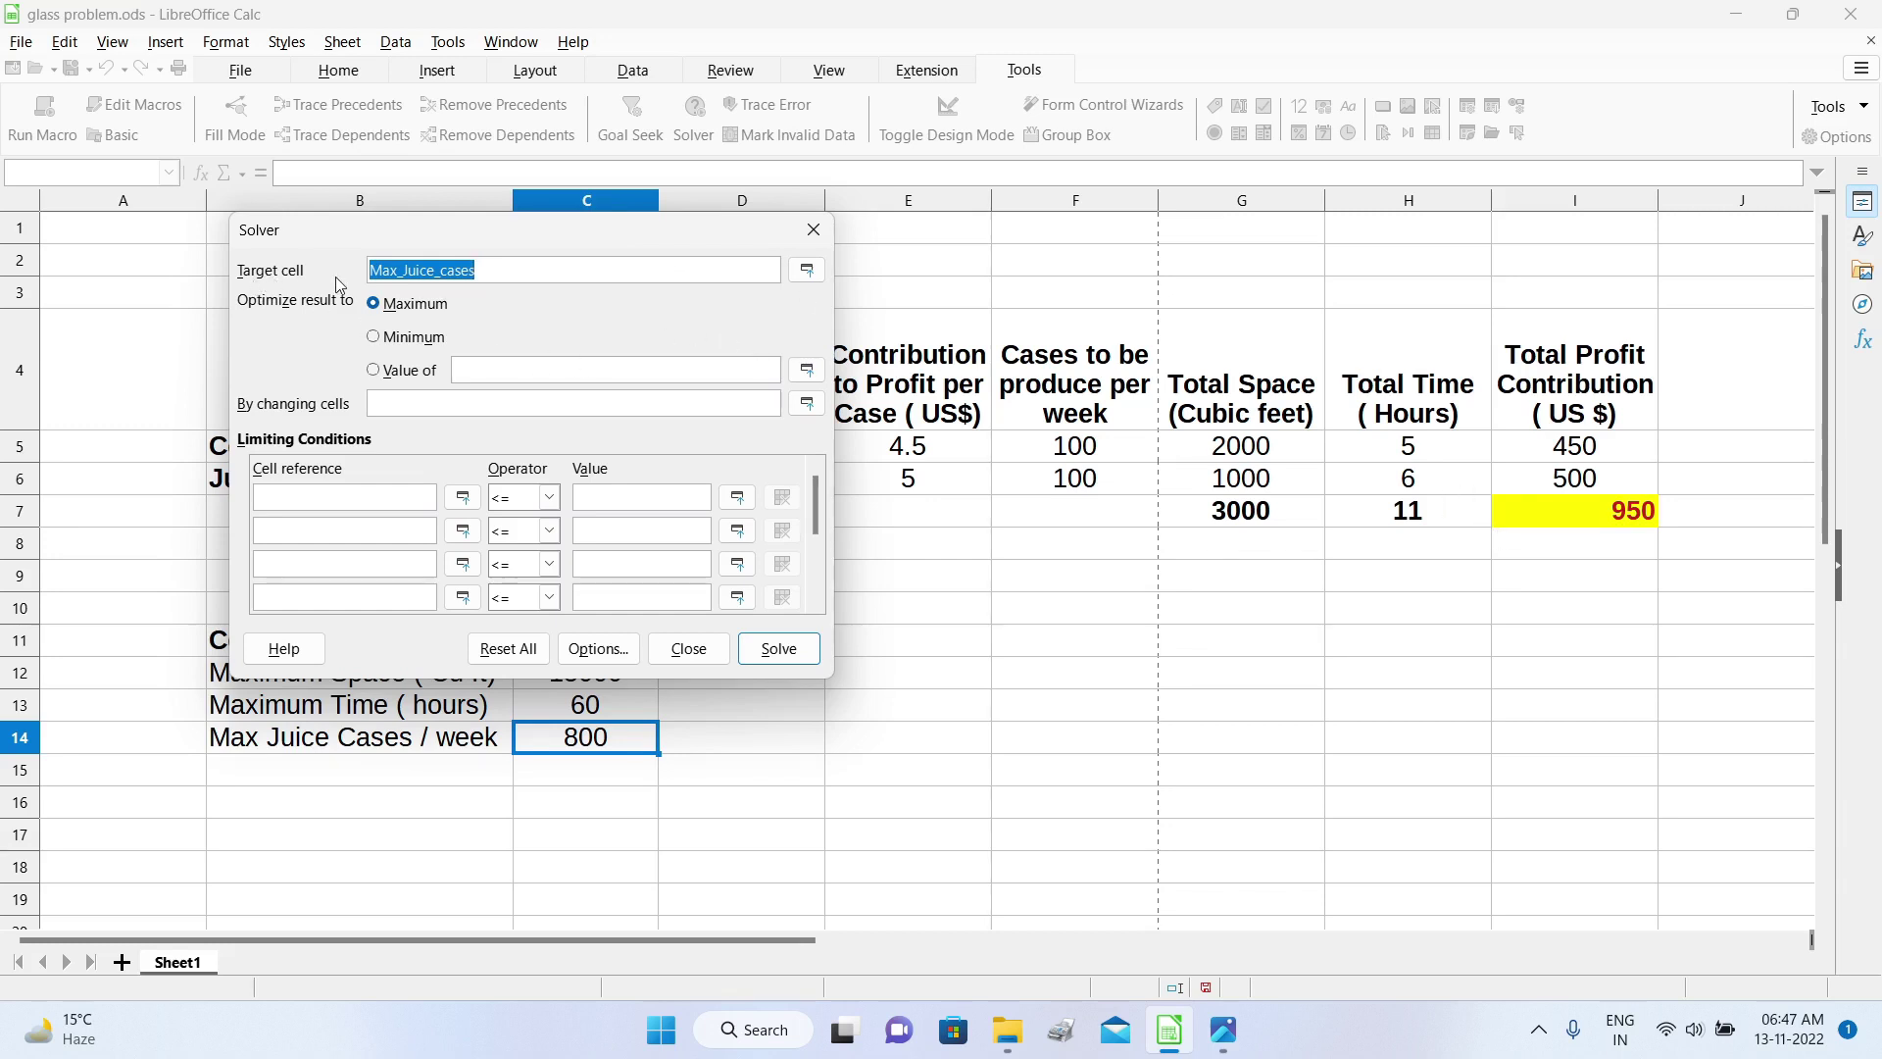
left_click(1576, 515)
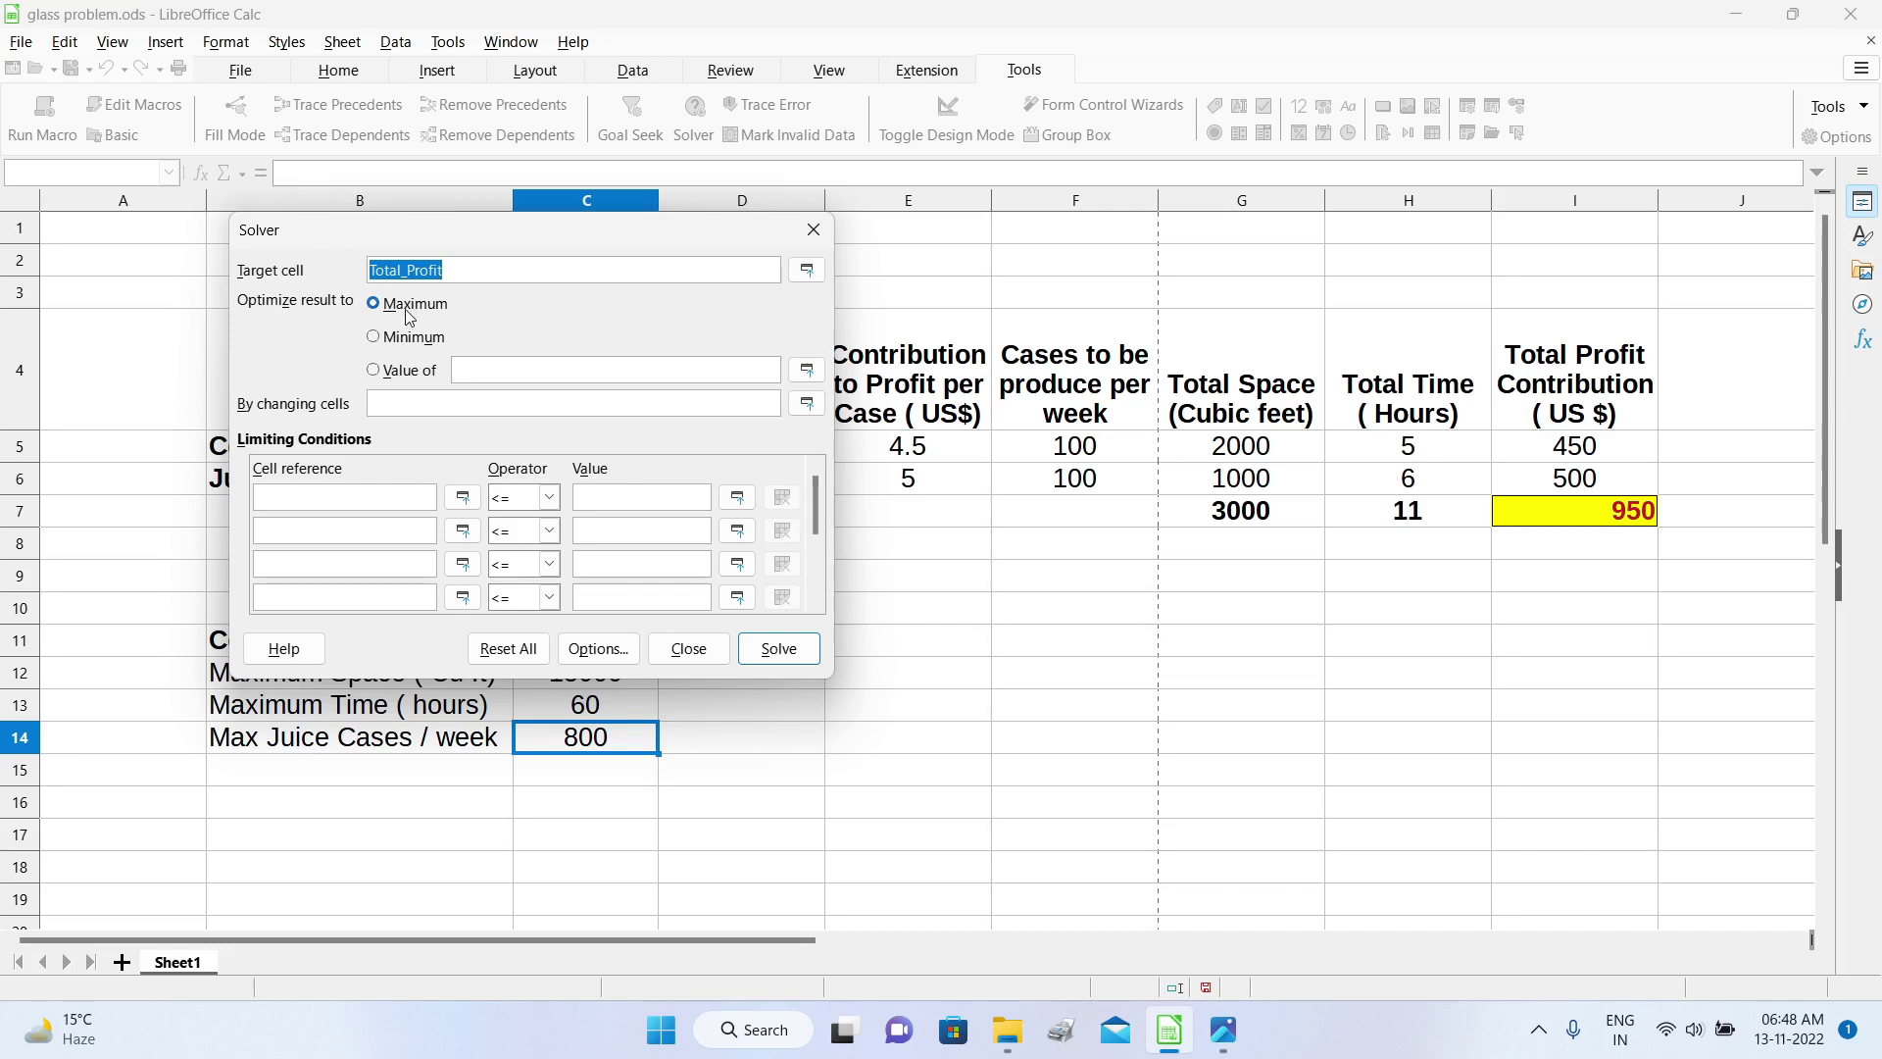
Step: Set the Solver's changing cells to F5:F6, the range named Cases_produced
left_click(399, 406)
left_click_drag(457, 238, 409, 241)
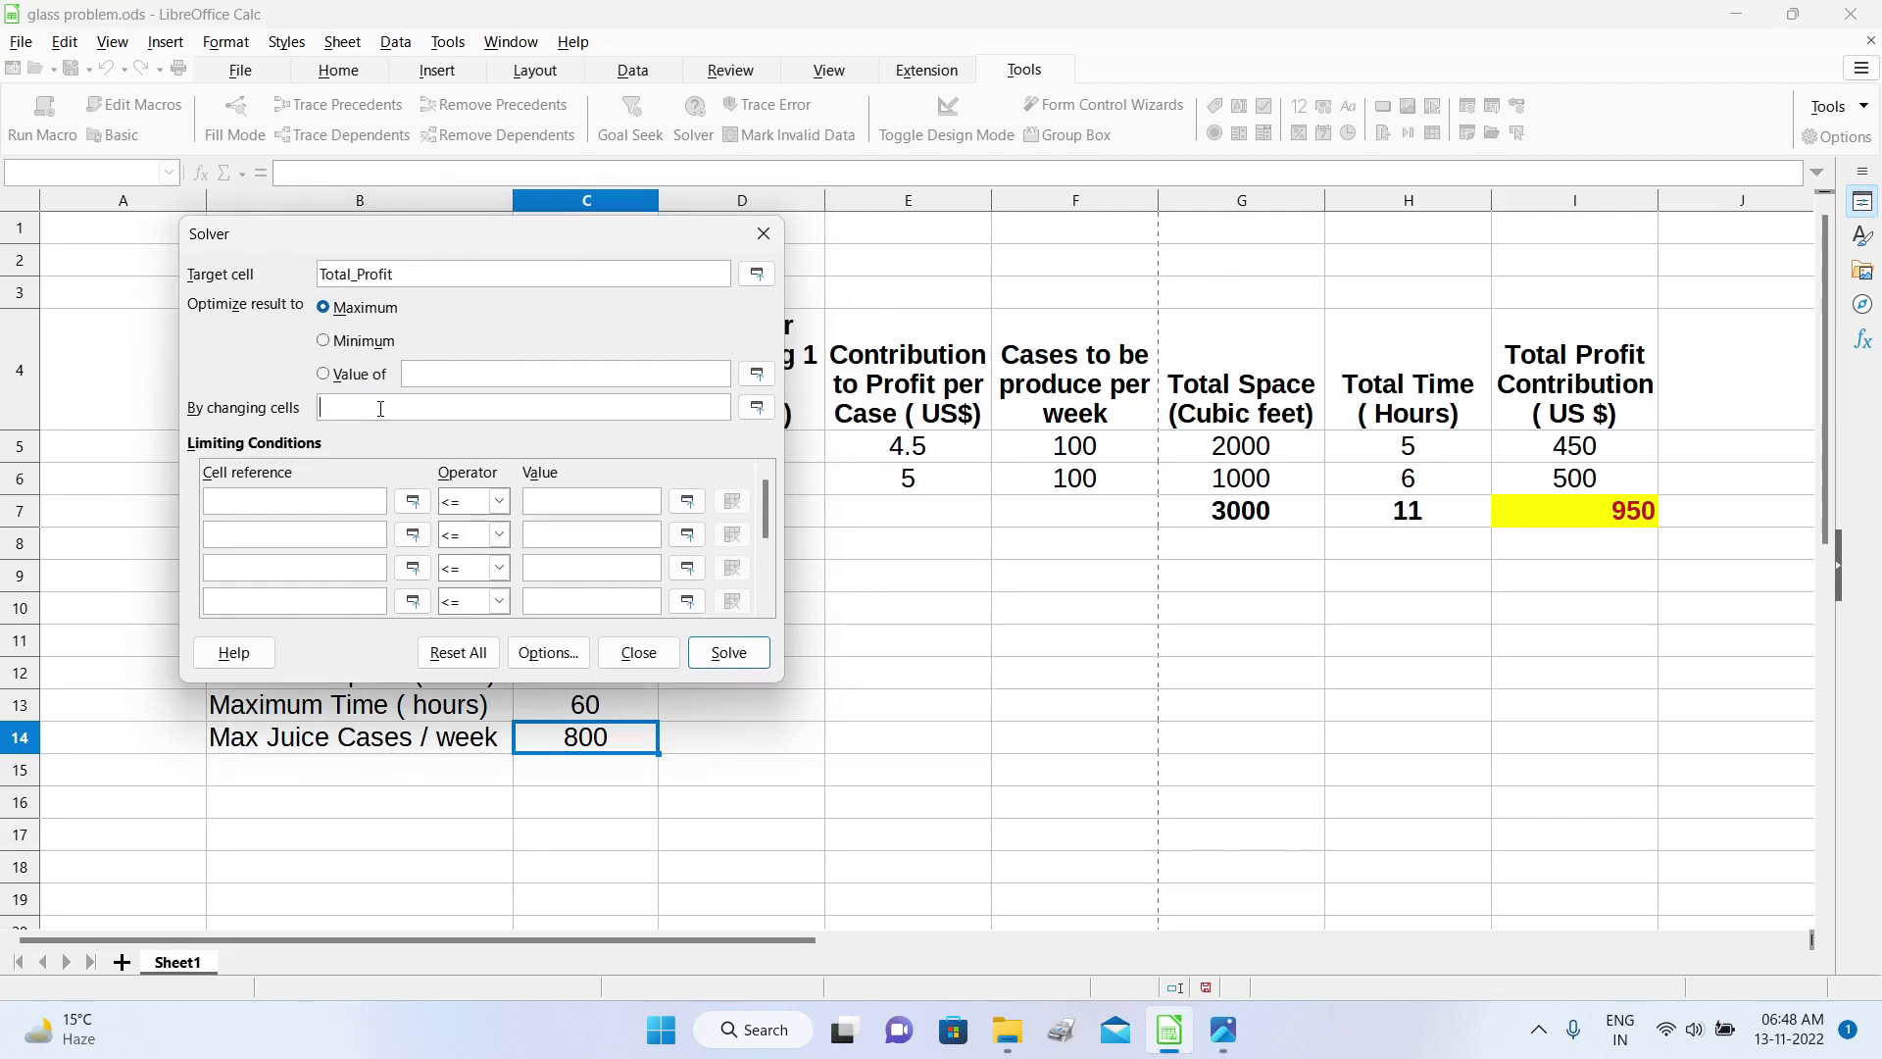
left_click_drag(1098, 449, 1102, 484)
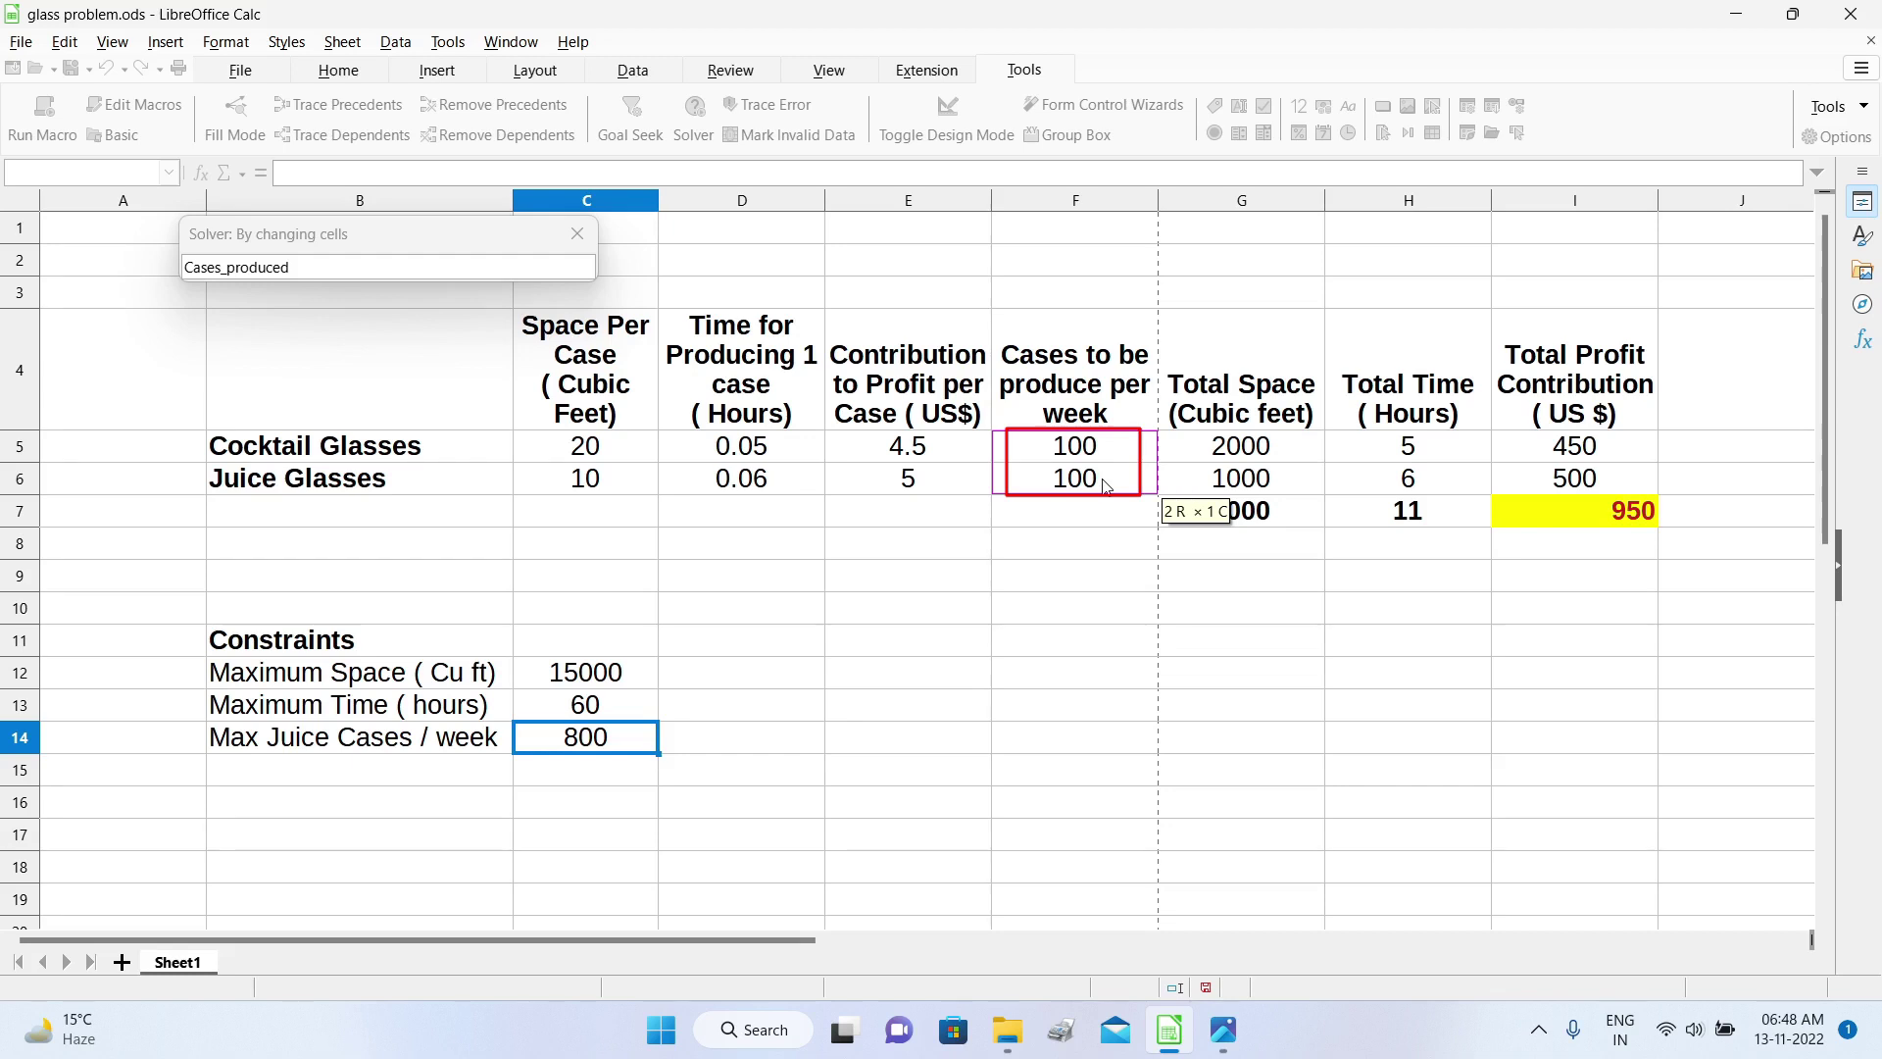
left_click_drag(1102, 485, 1102, 484)
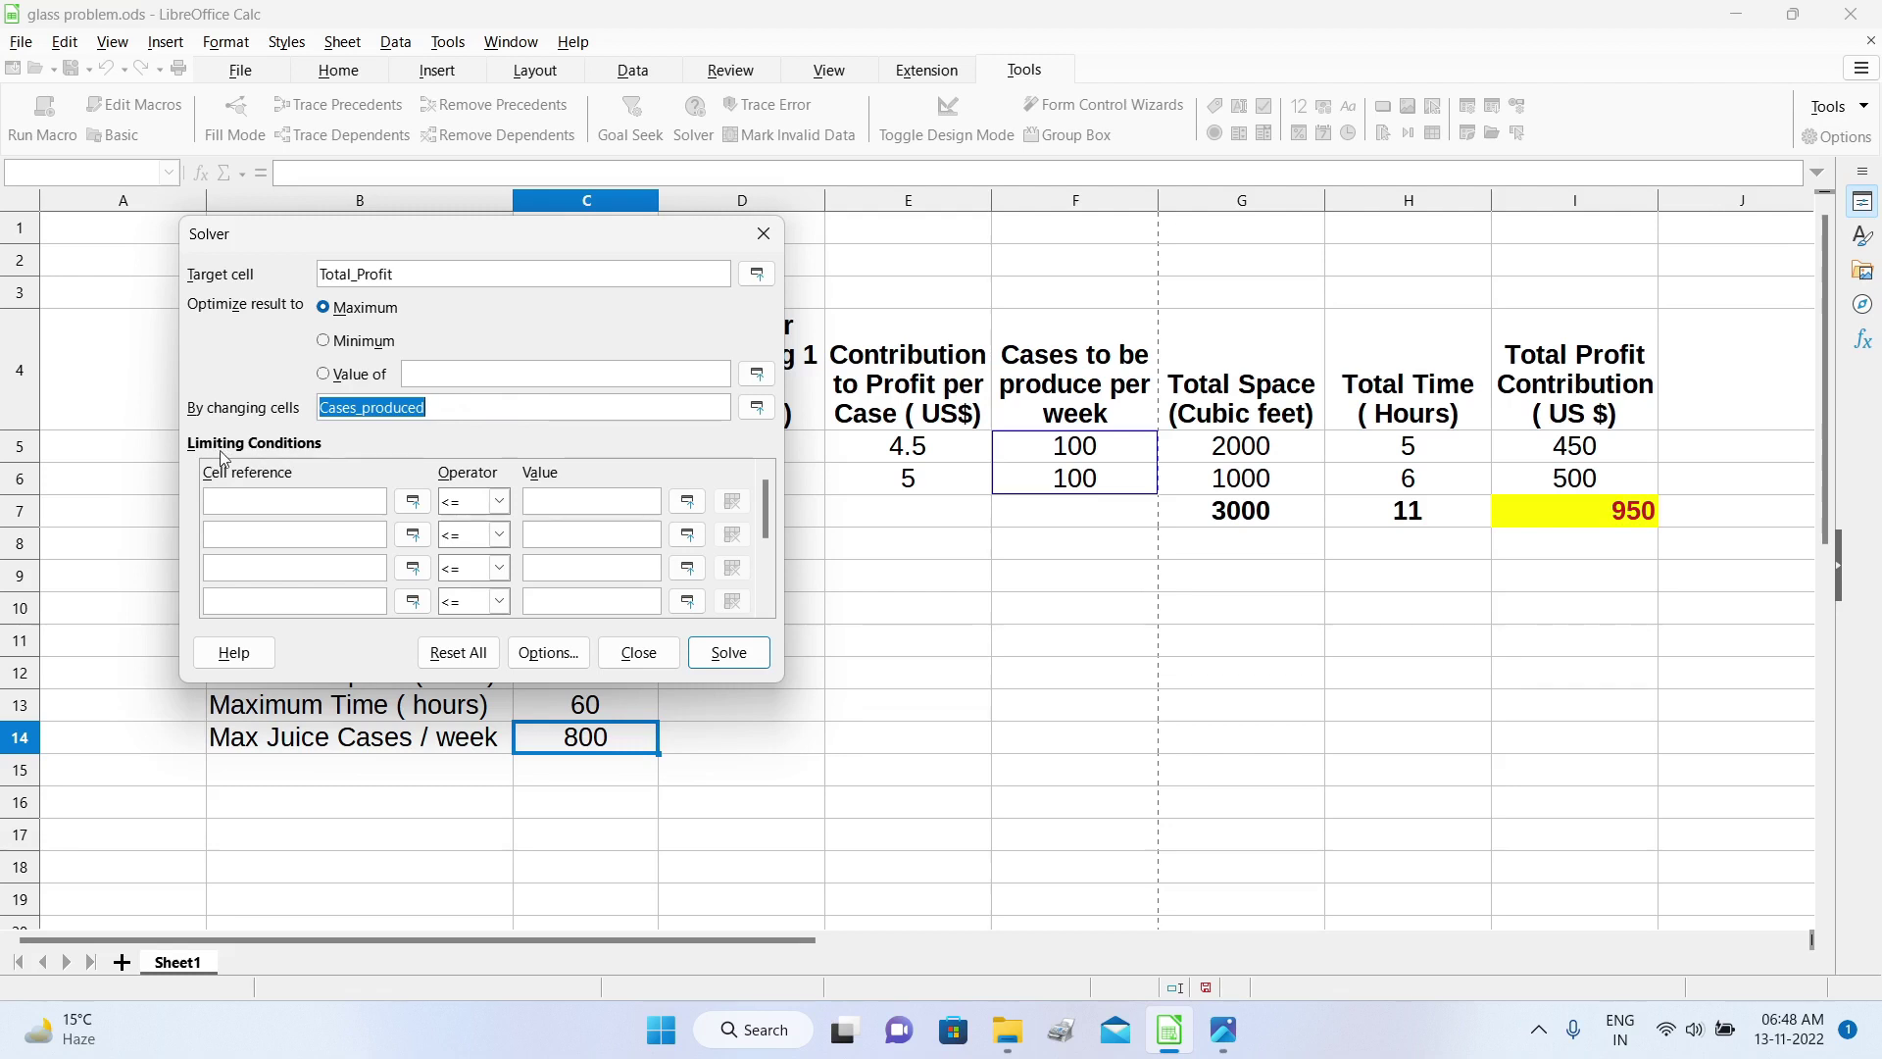
Step: Add the first Solver limiting condition, Total_Space <= Maximum_Space, using cells G7 and C12
left_click(303, 499)
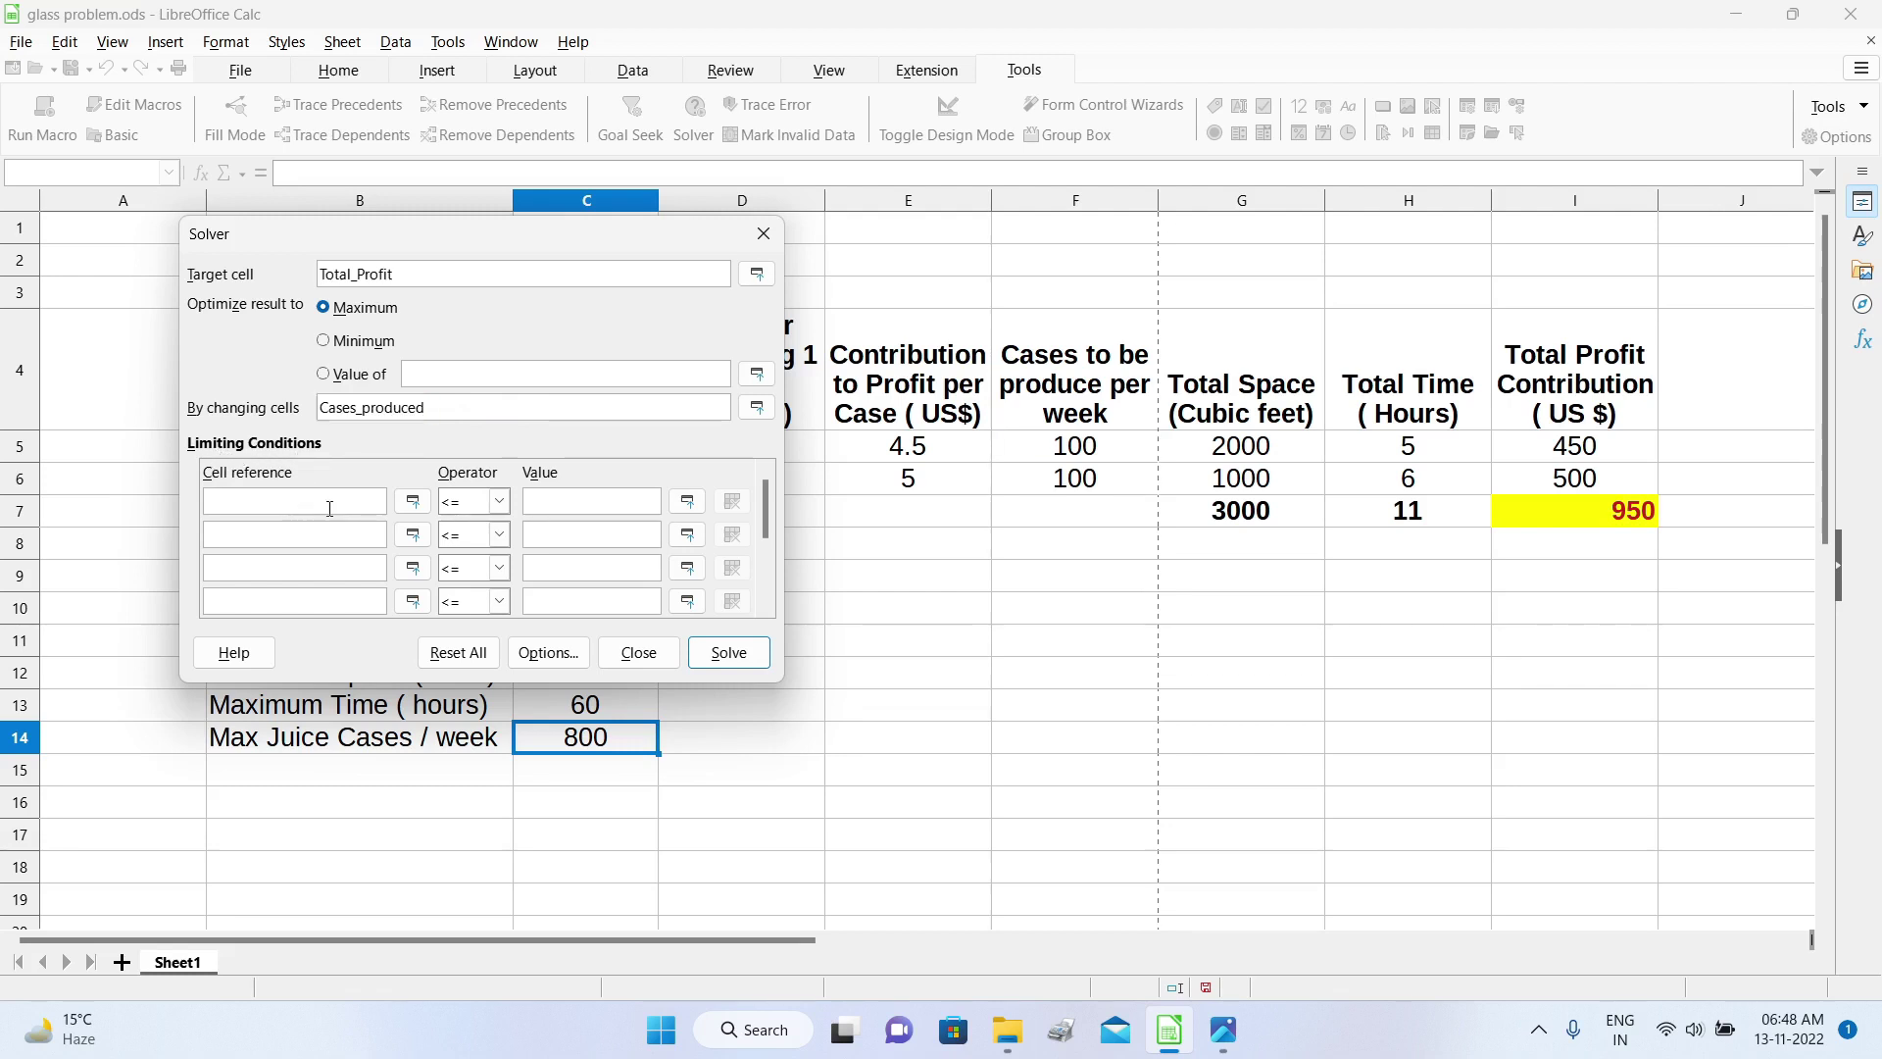
left_click_drag(554, 262, 1424, 563)
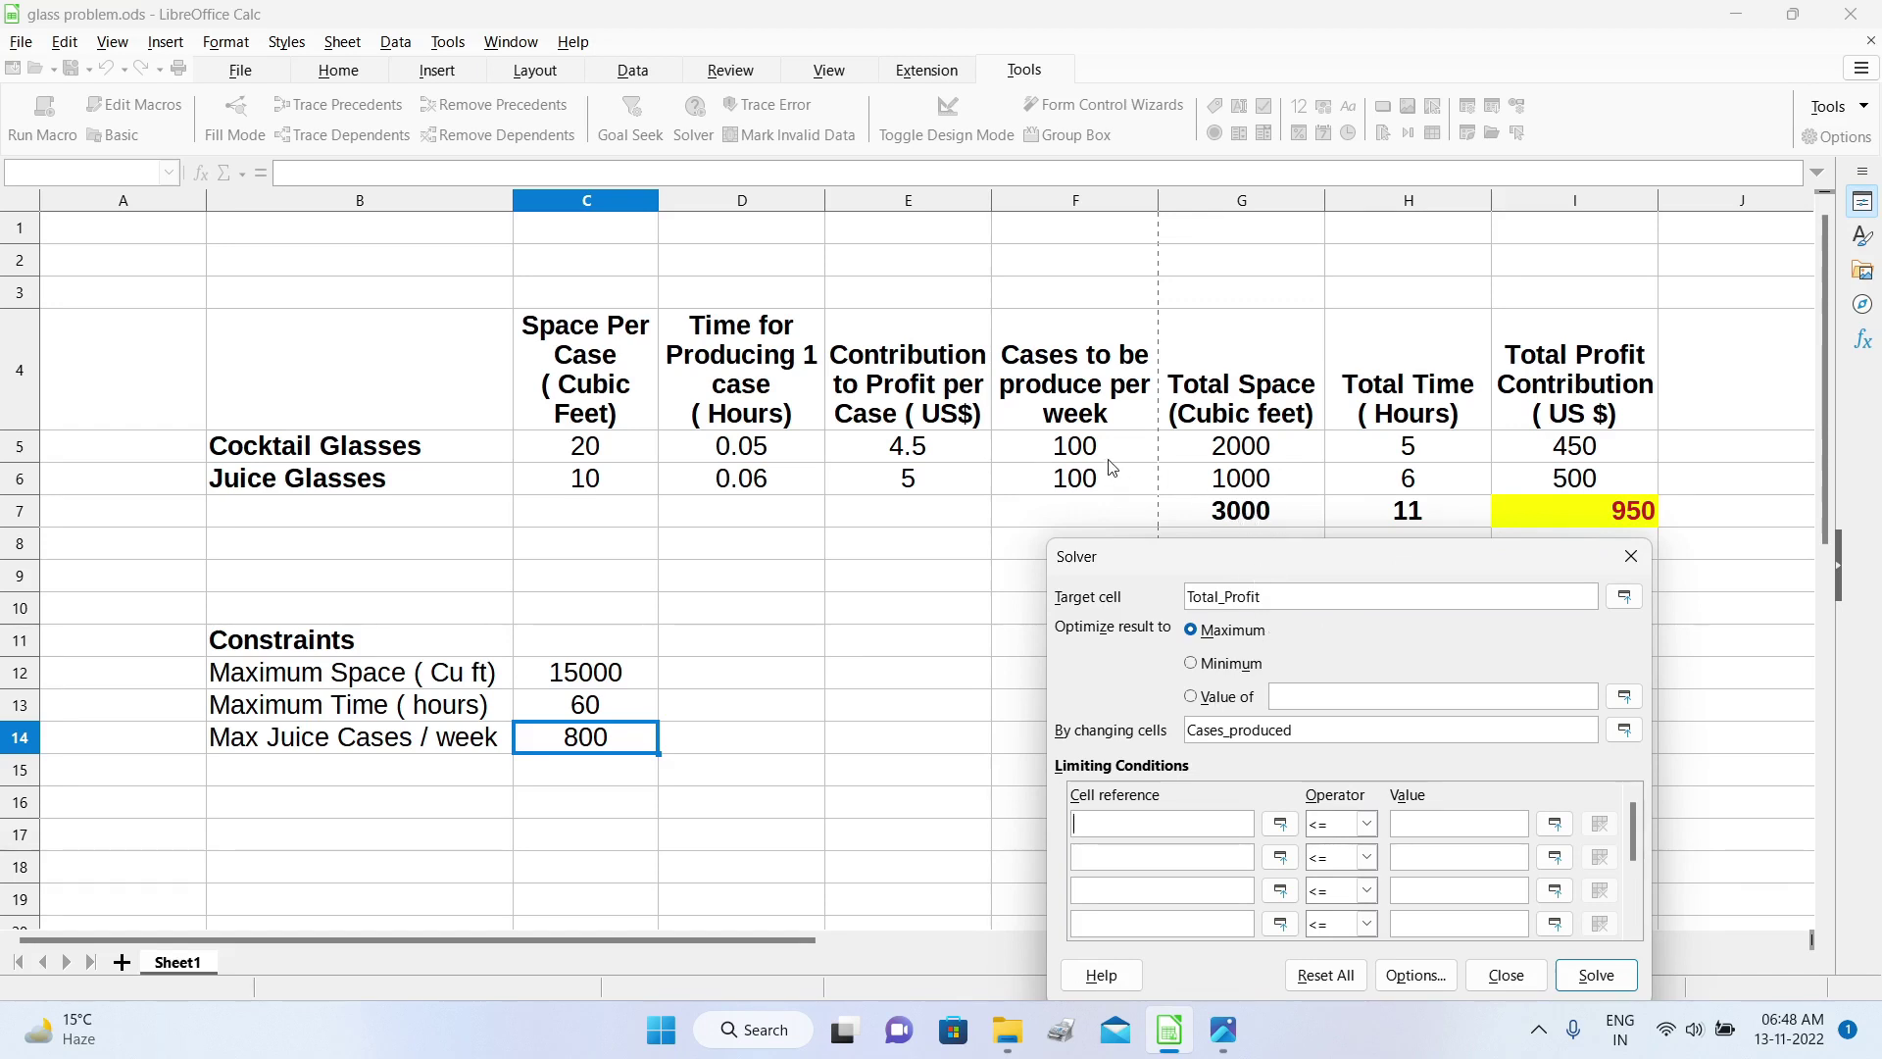
left_click(1246, 520)
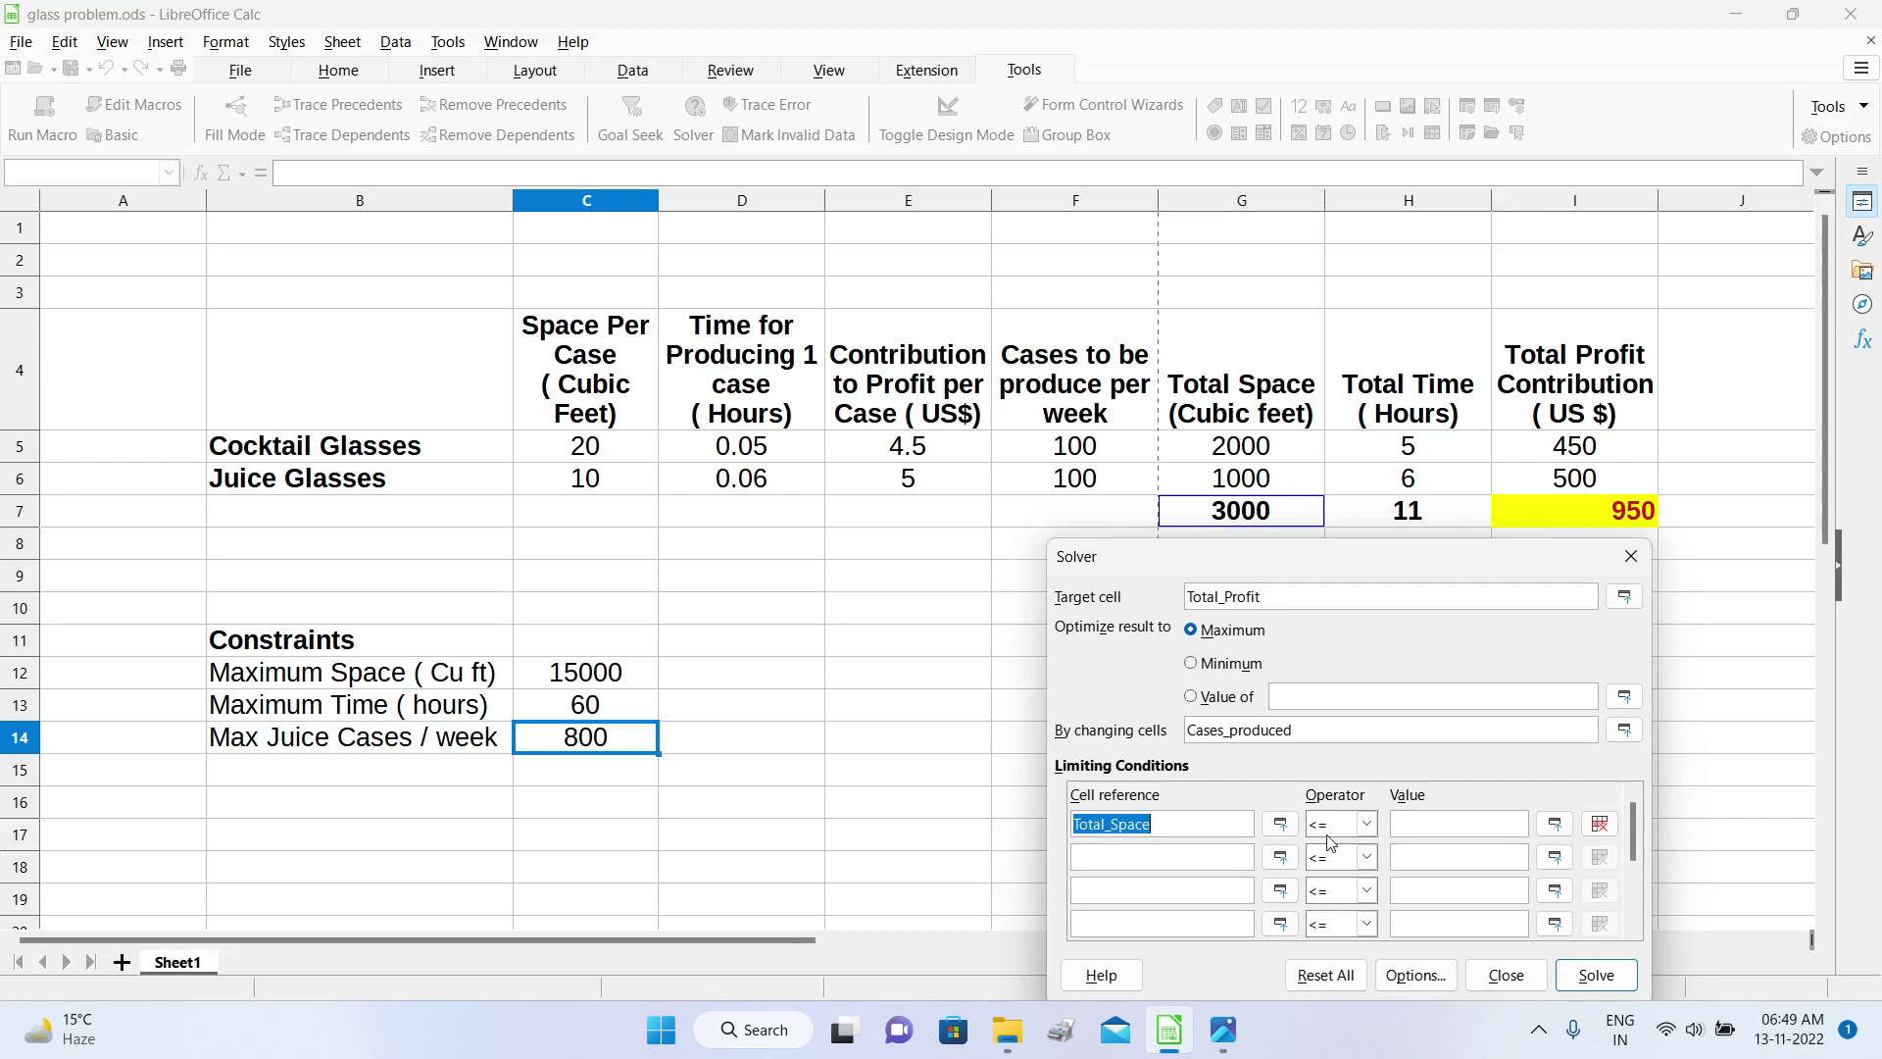
left_click(1414, 826)
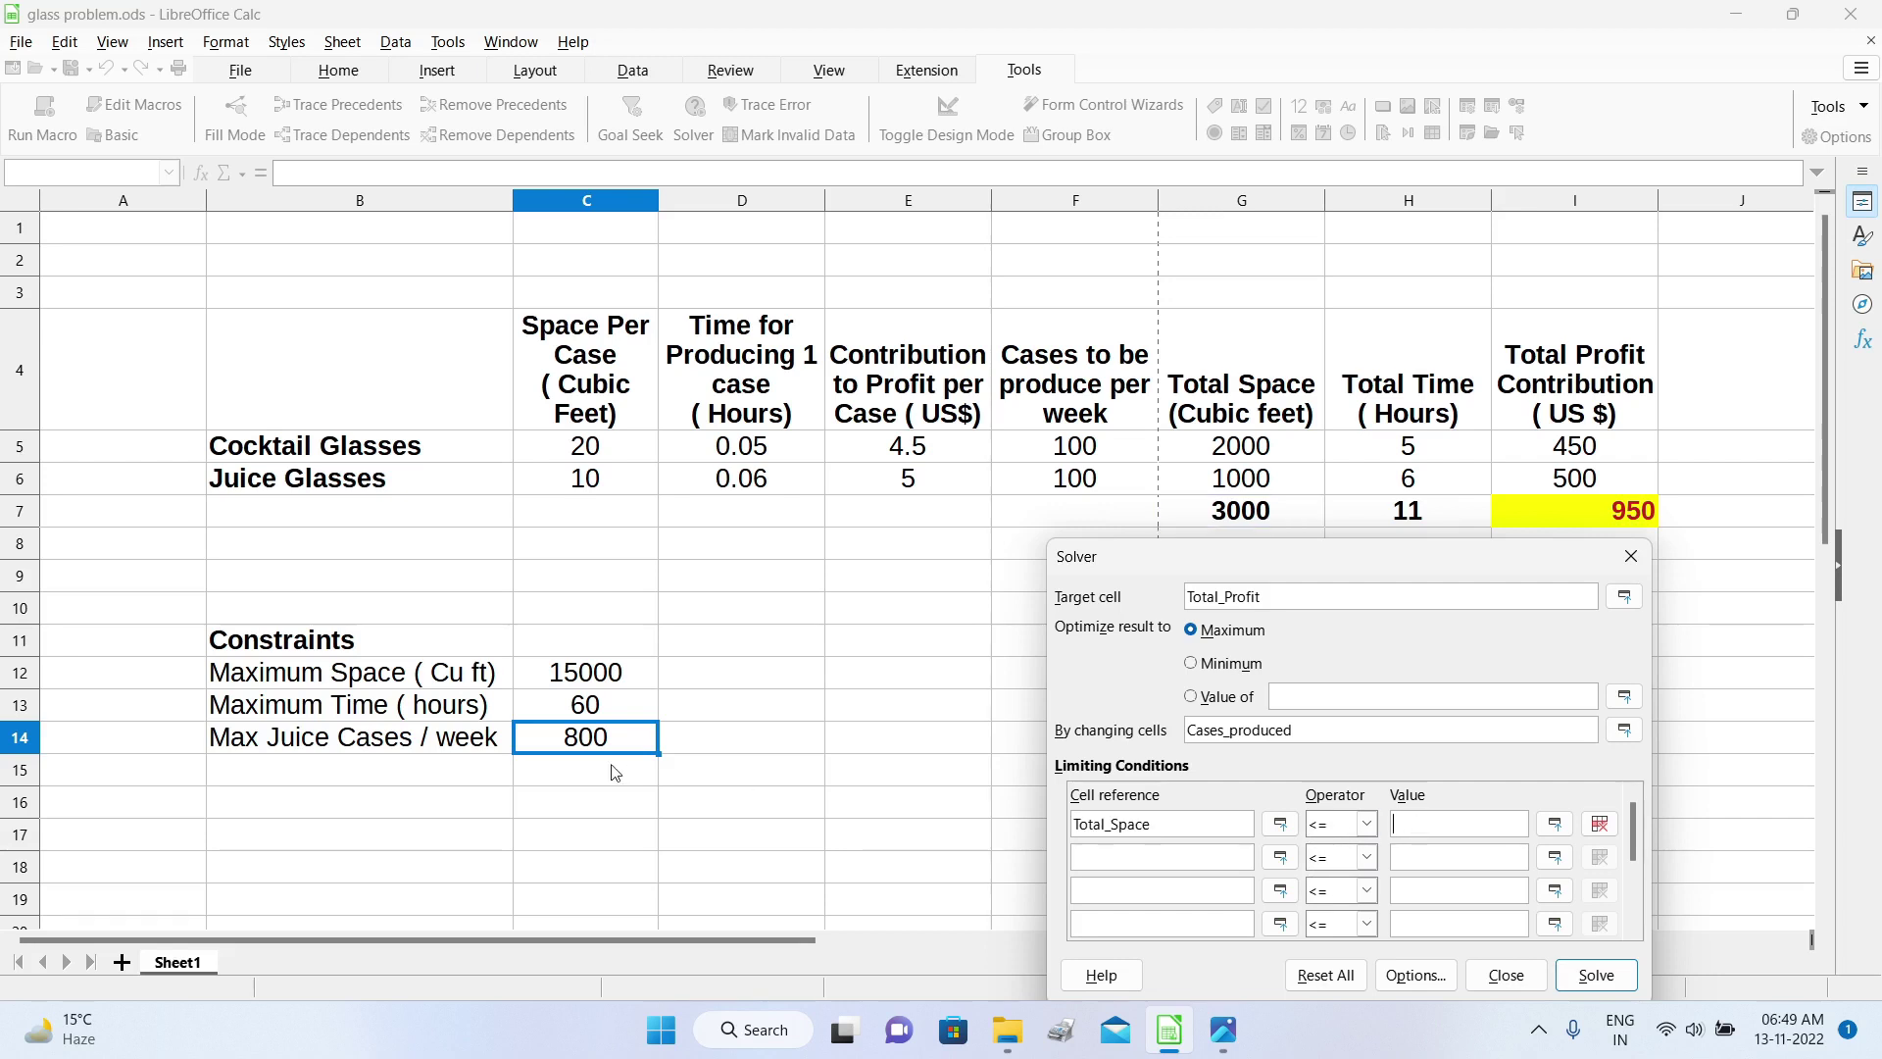
left_click(607, 679)
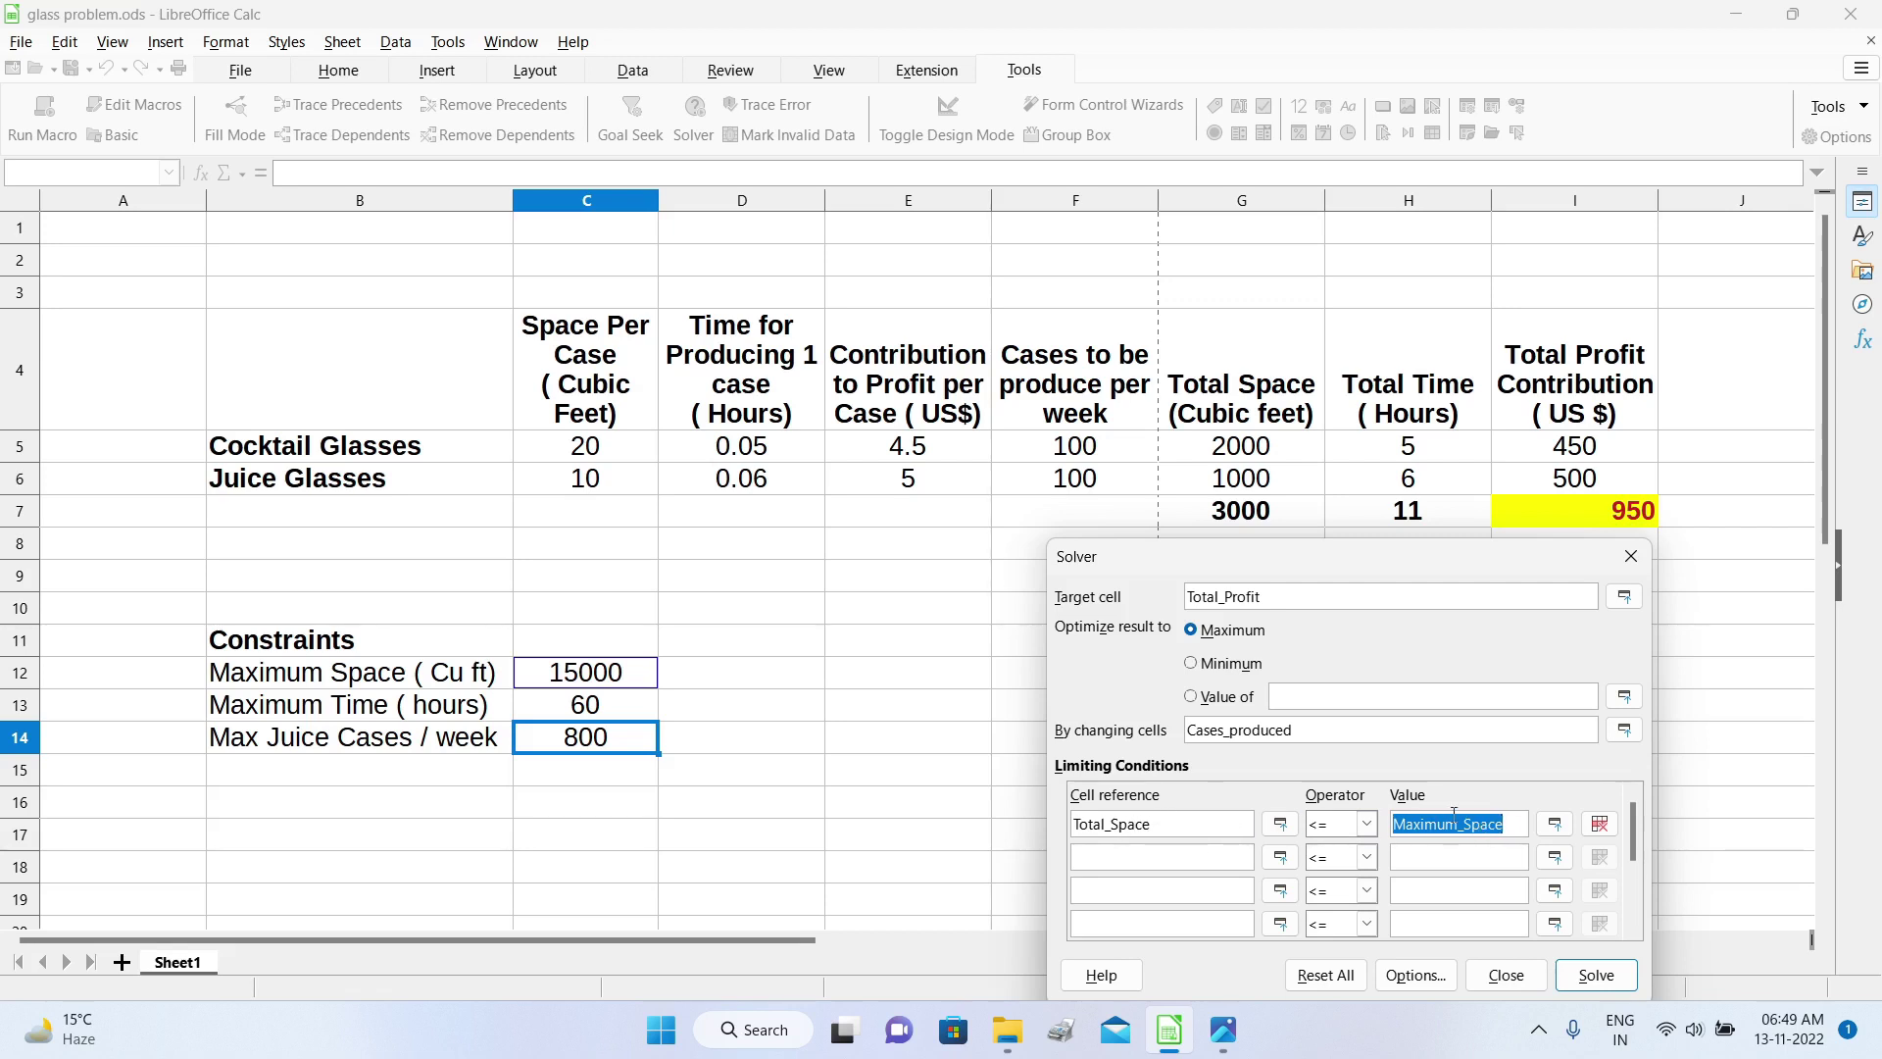
left_click(1365, 824)
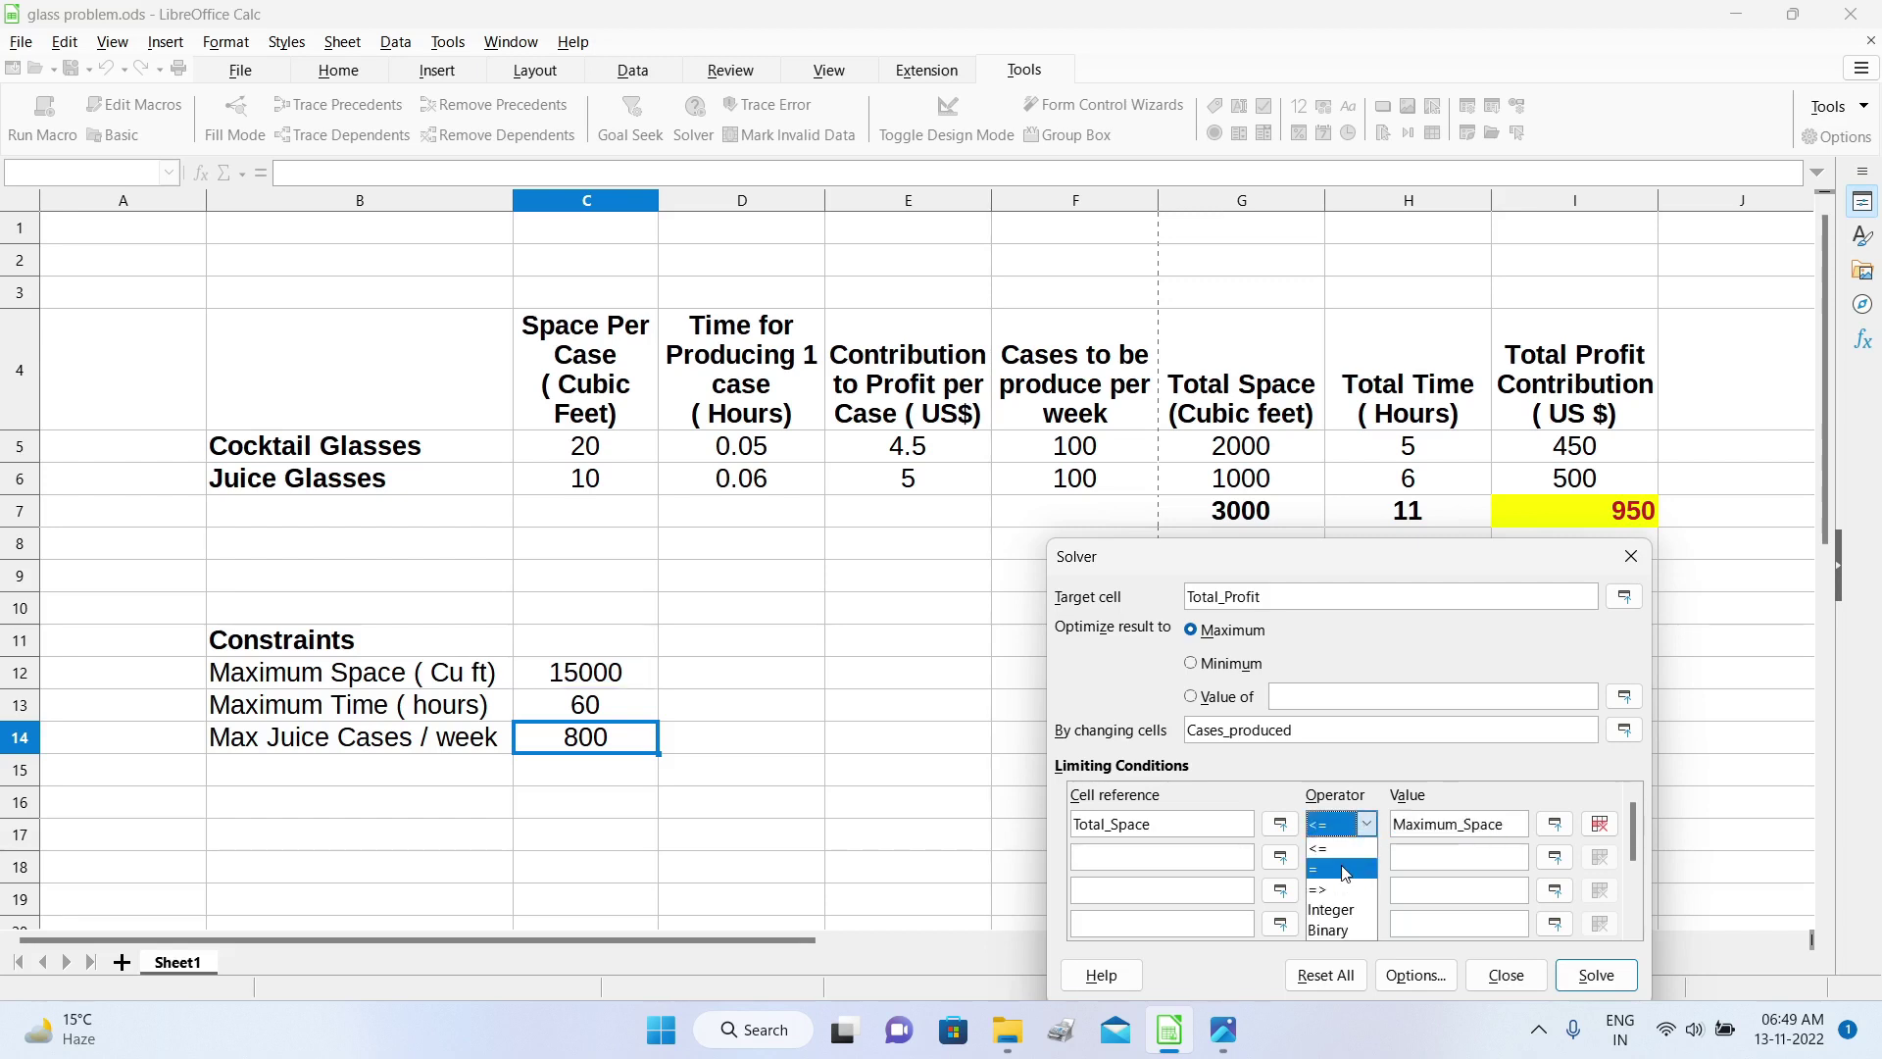
left_click(1368, 755)
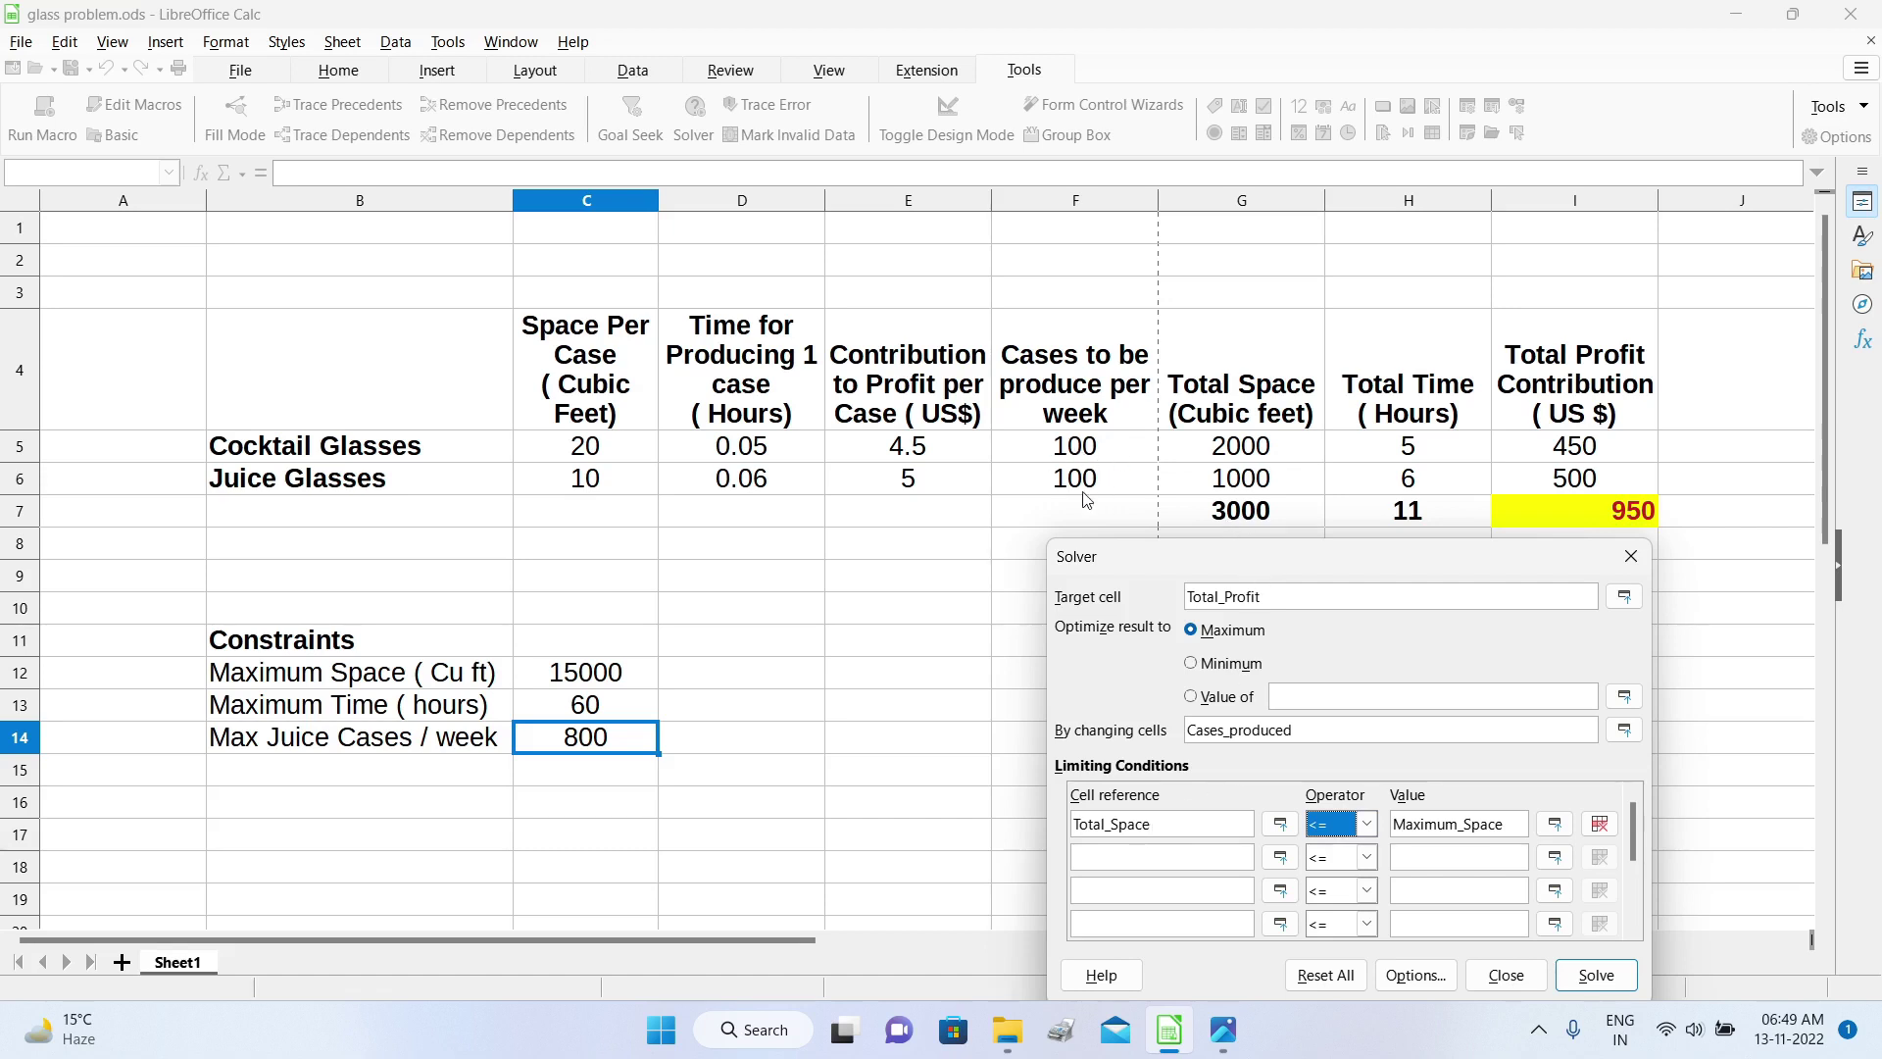
Step: Add the second Solver limiting condition, Total_time <= Max_Time, using cells H7 and C13
left_click(1250, 524)
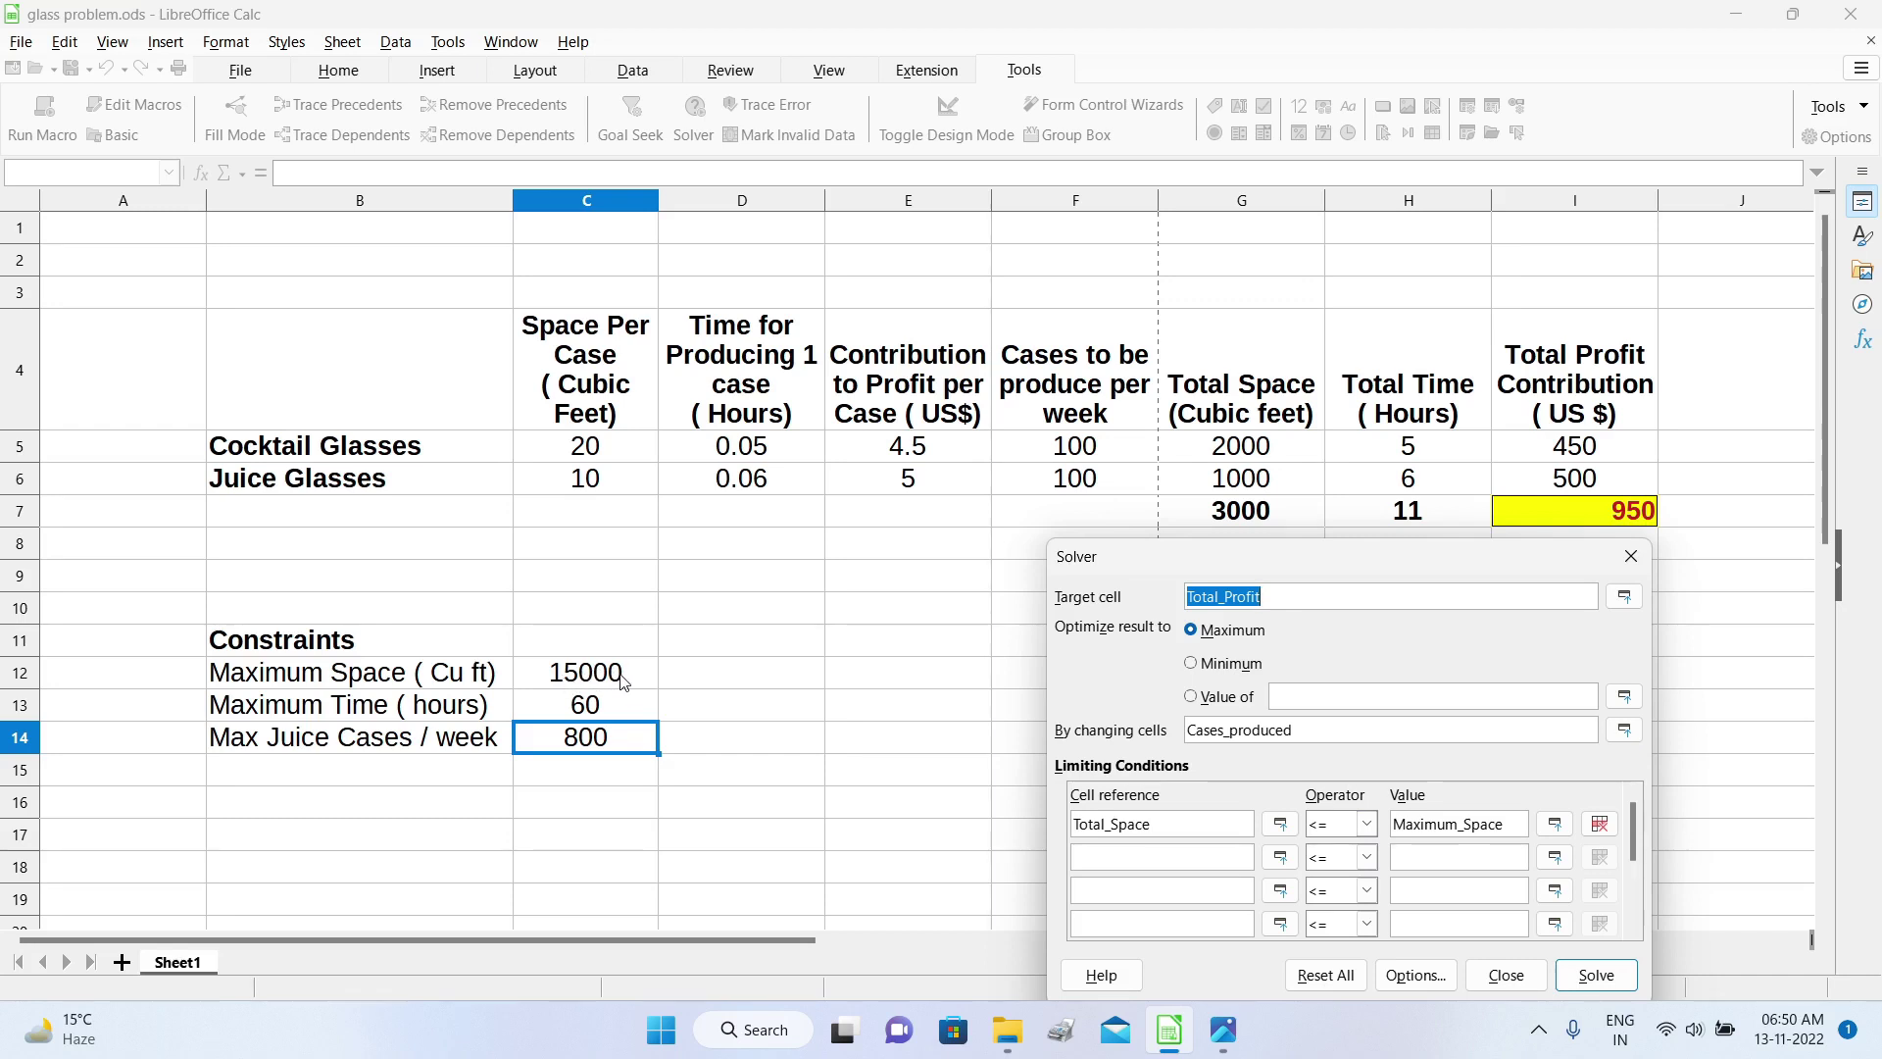
left_click(1102, 860)
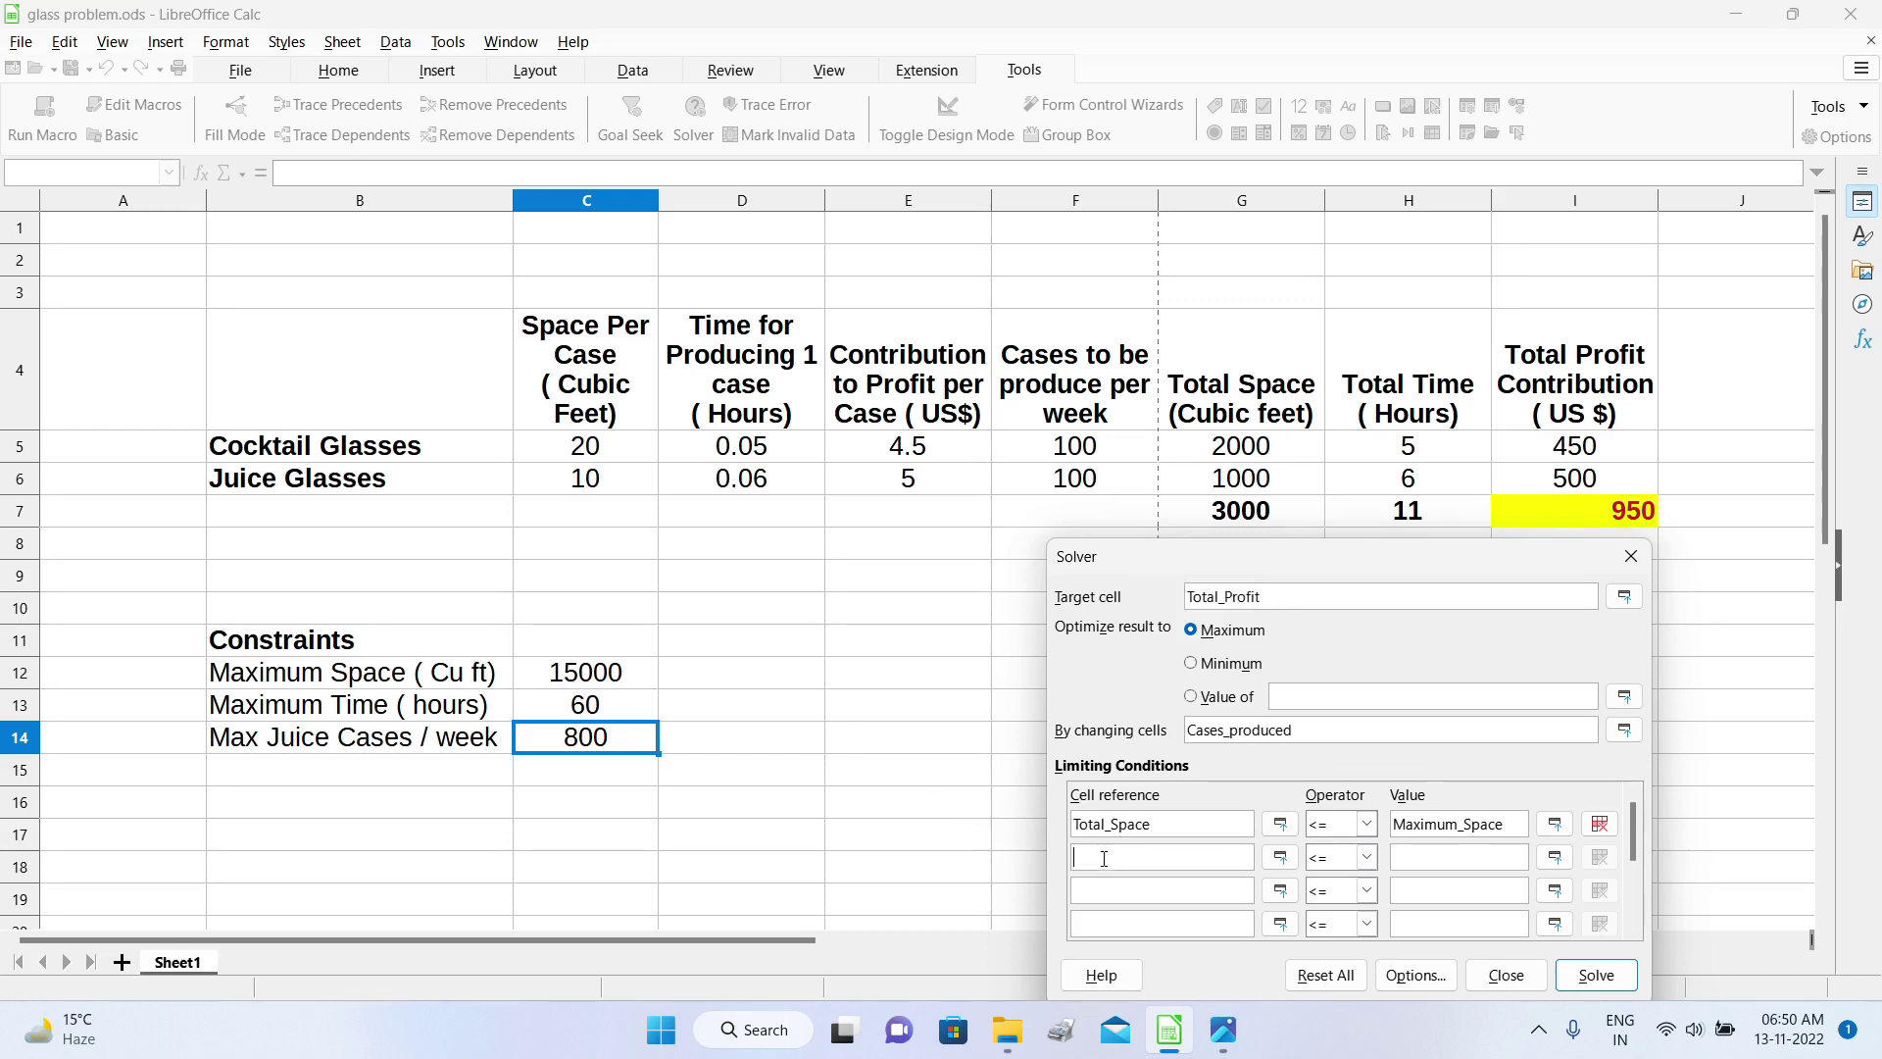
left_click(1425, 516)
left_click(1427, 859)
left_click(587, 710)
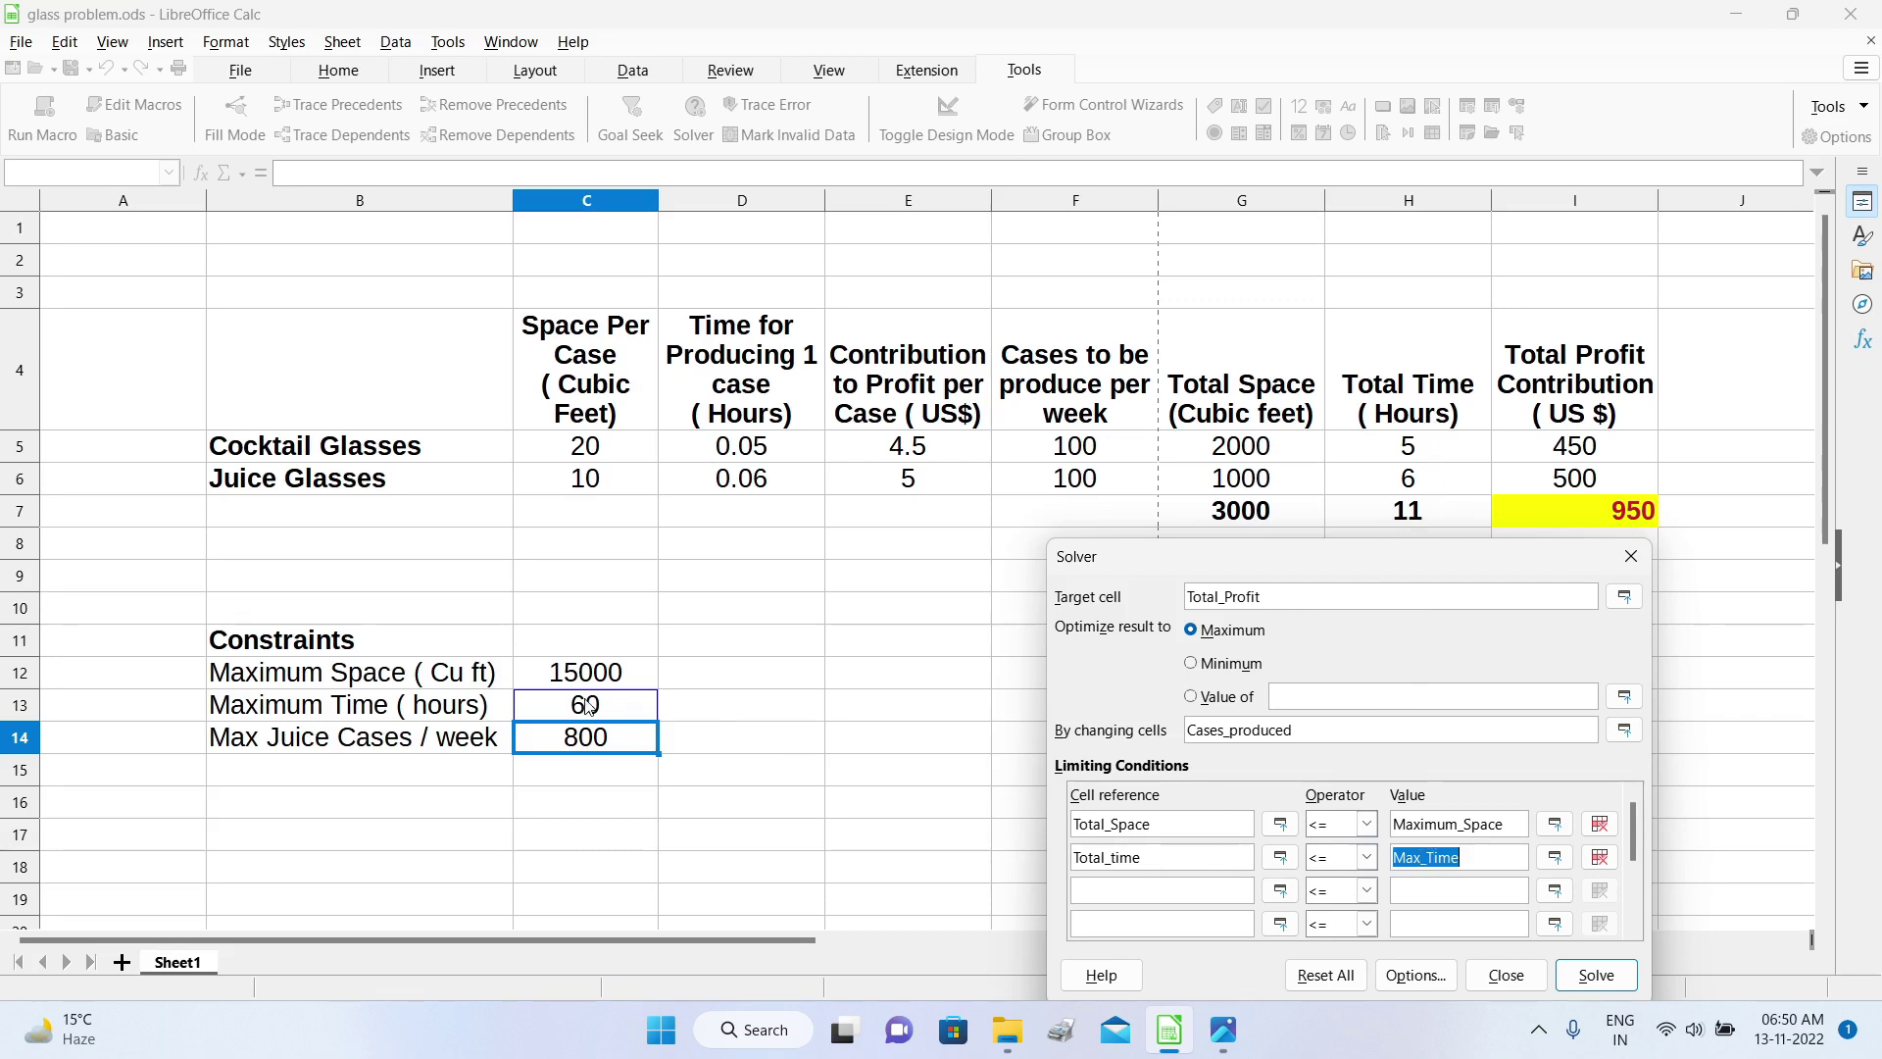
Step: Add the third Solver limiting condition, Juice_Cases <= Max_Juice_cases, using cells F6 and C14
left_click(1114, 886)
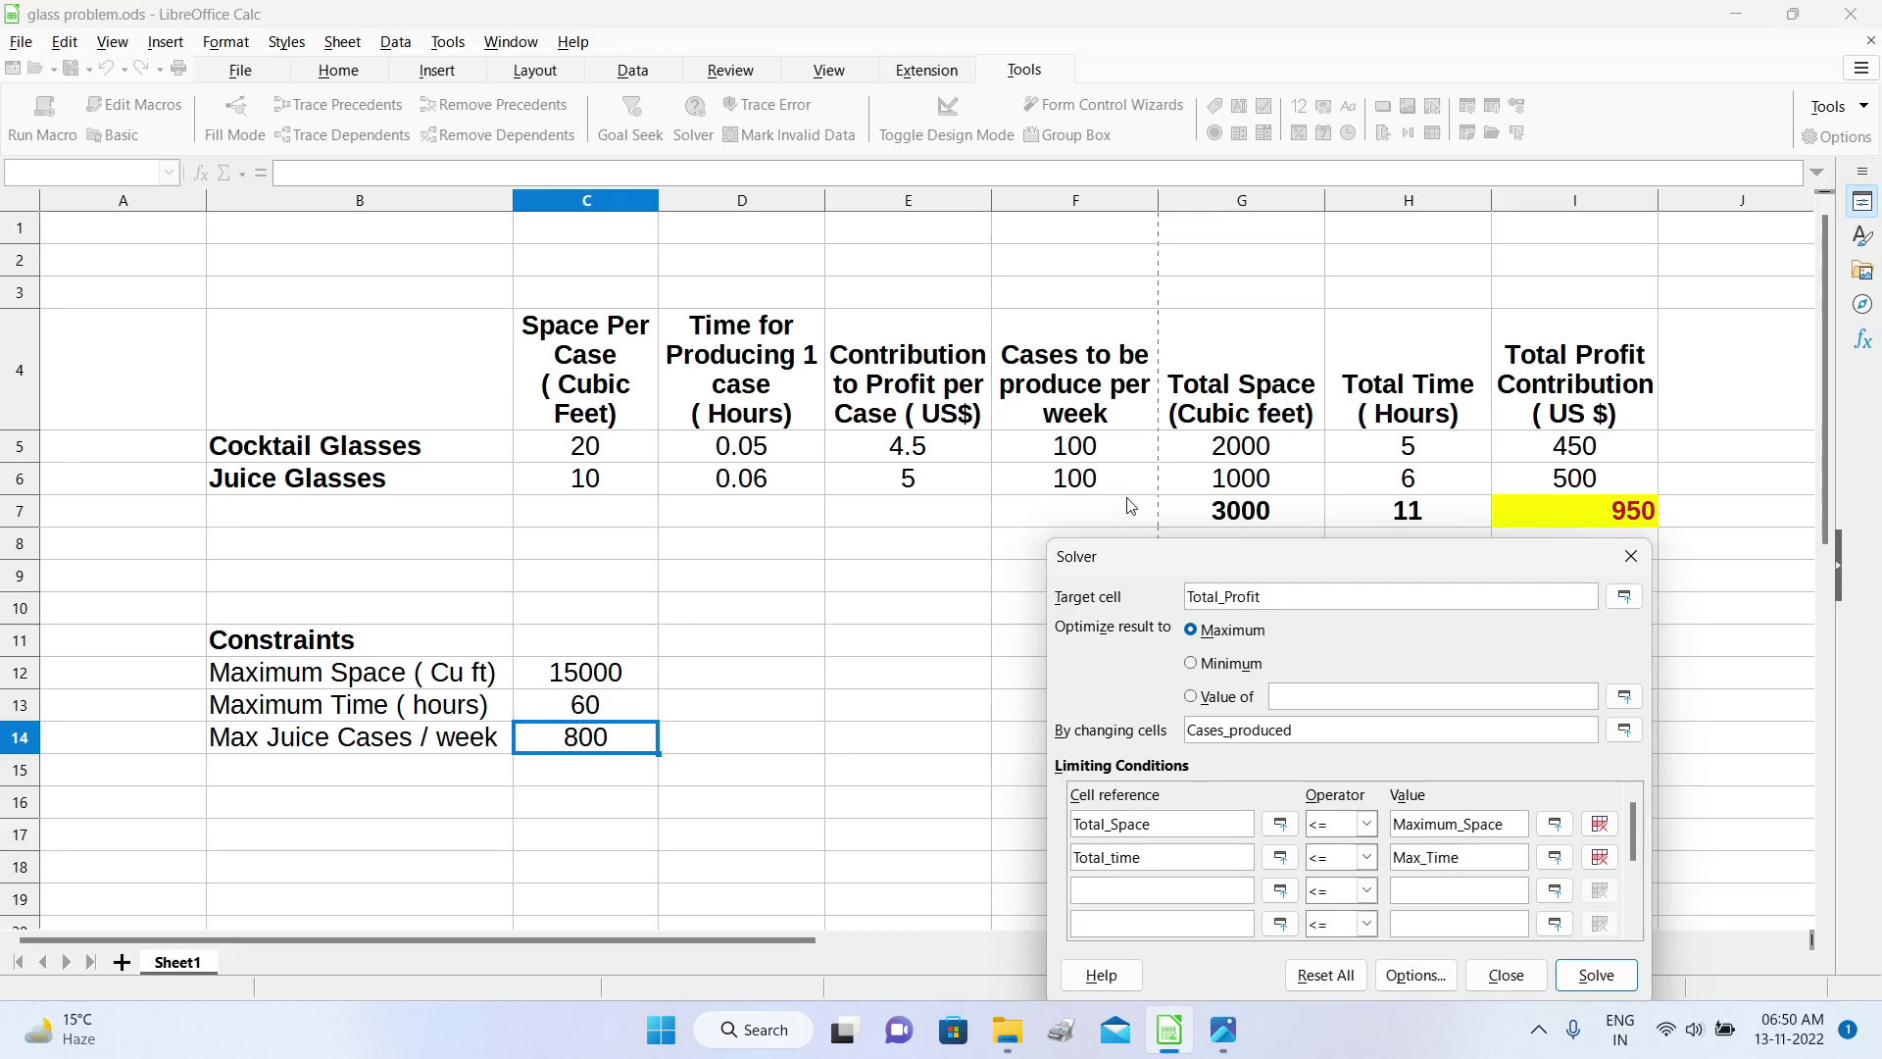
left_click(1102, 483)
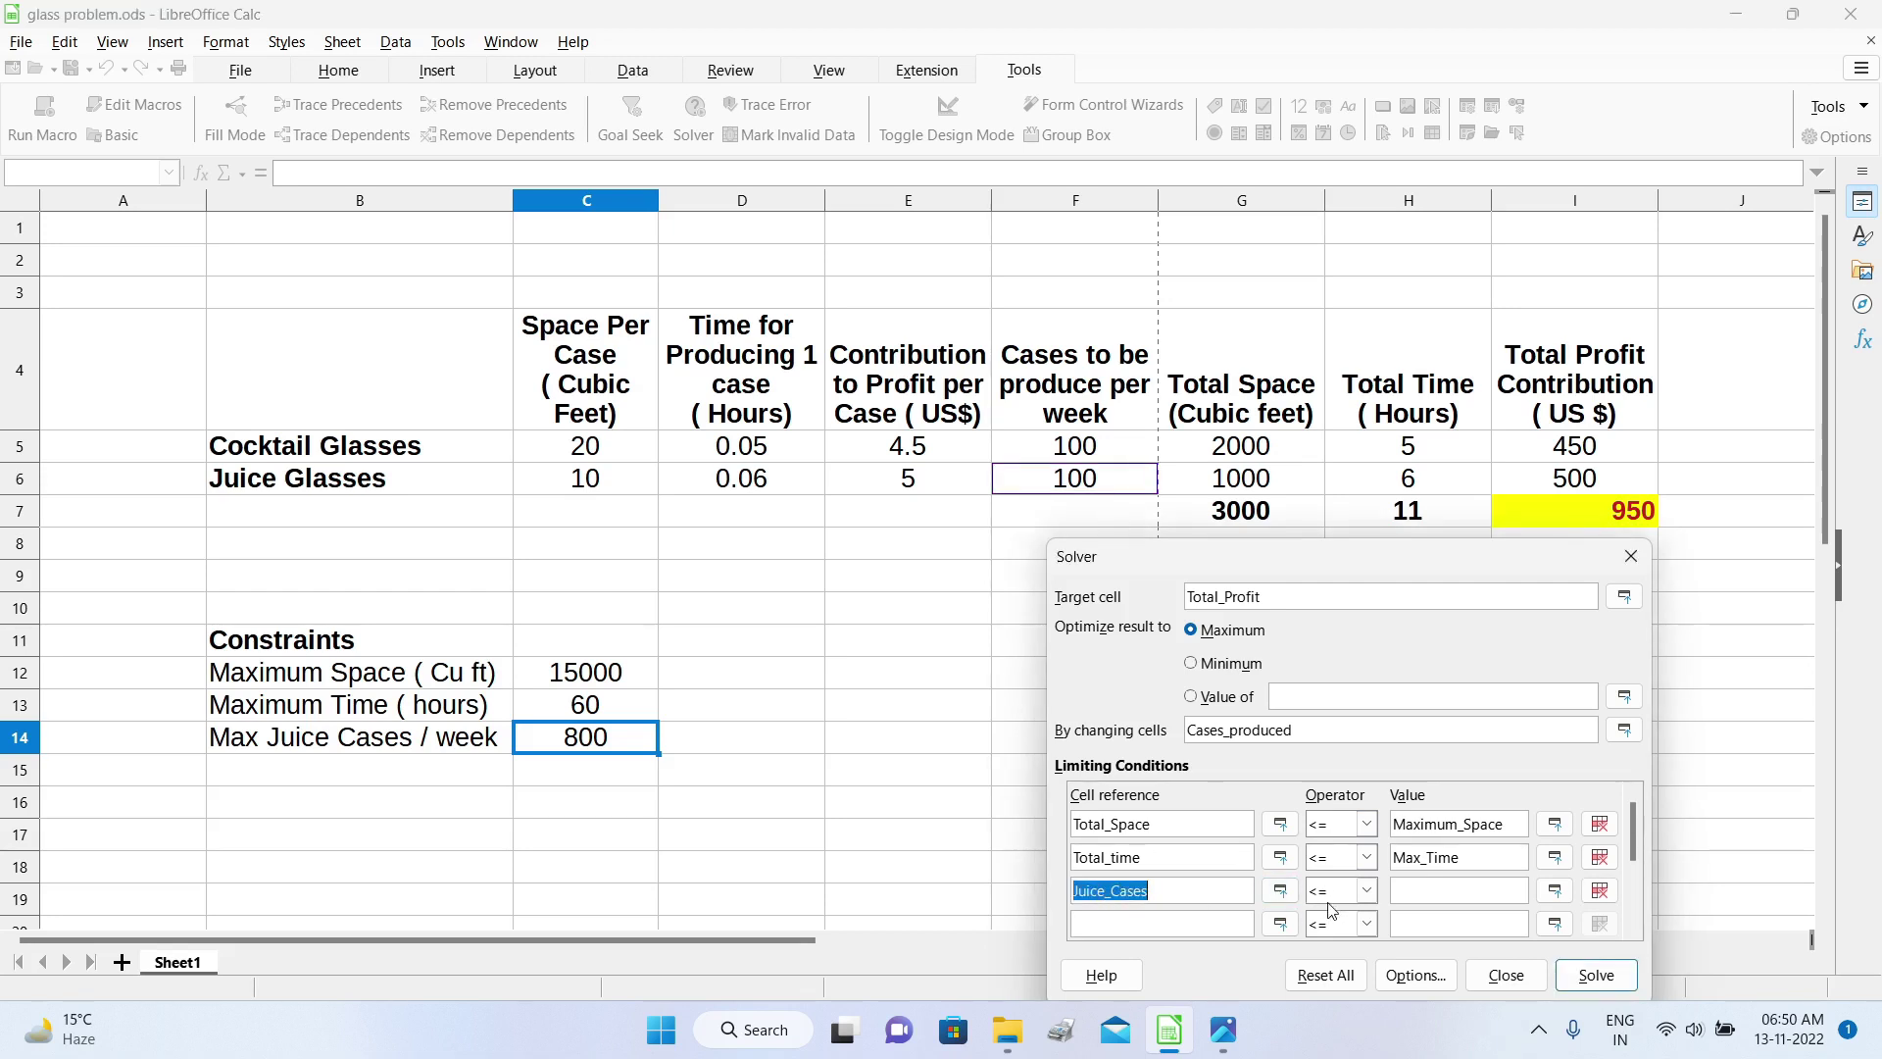
left_click(1418, 897)
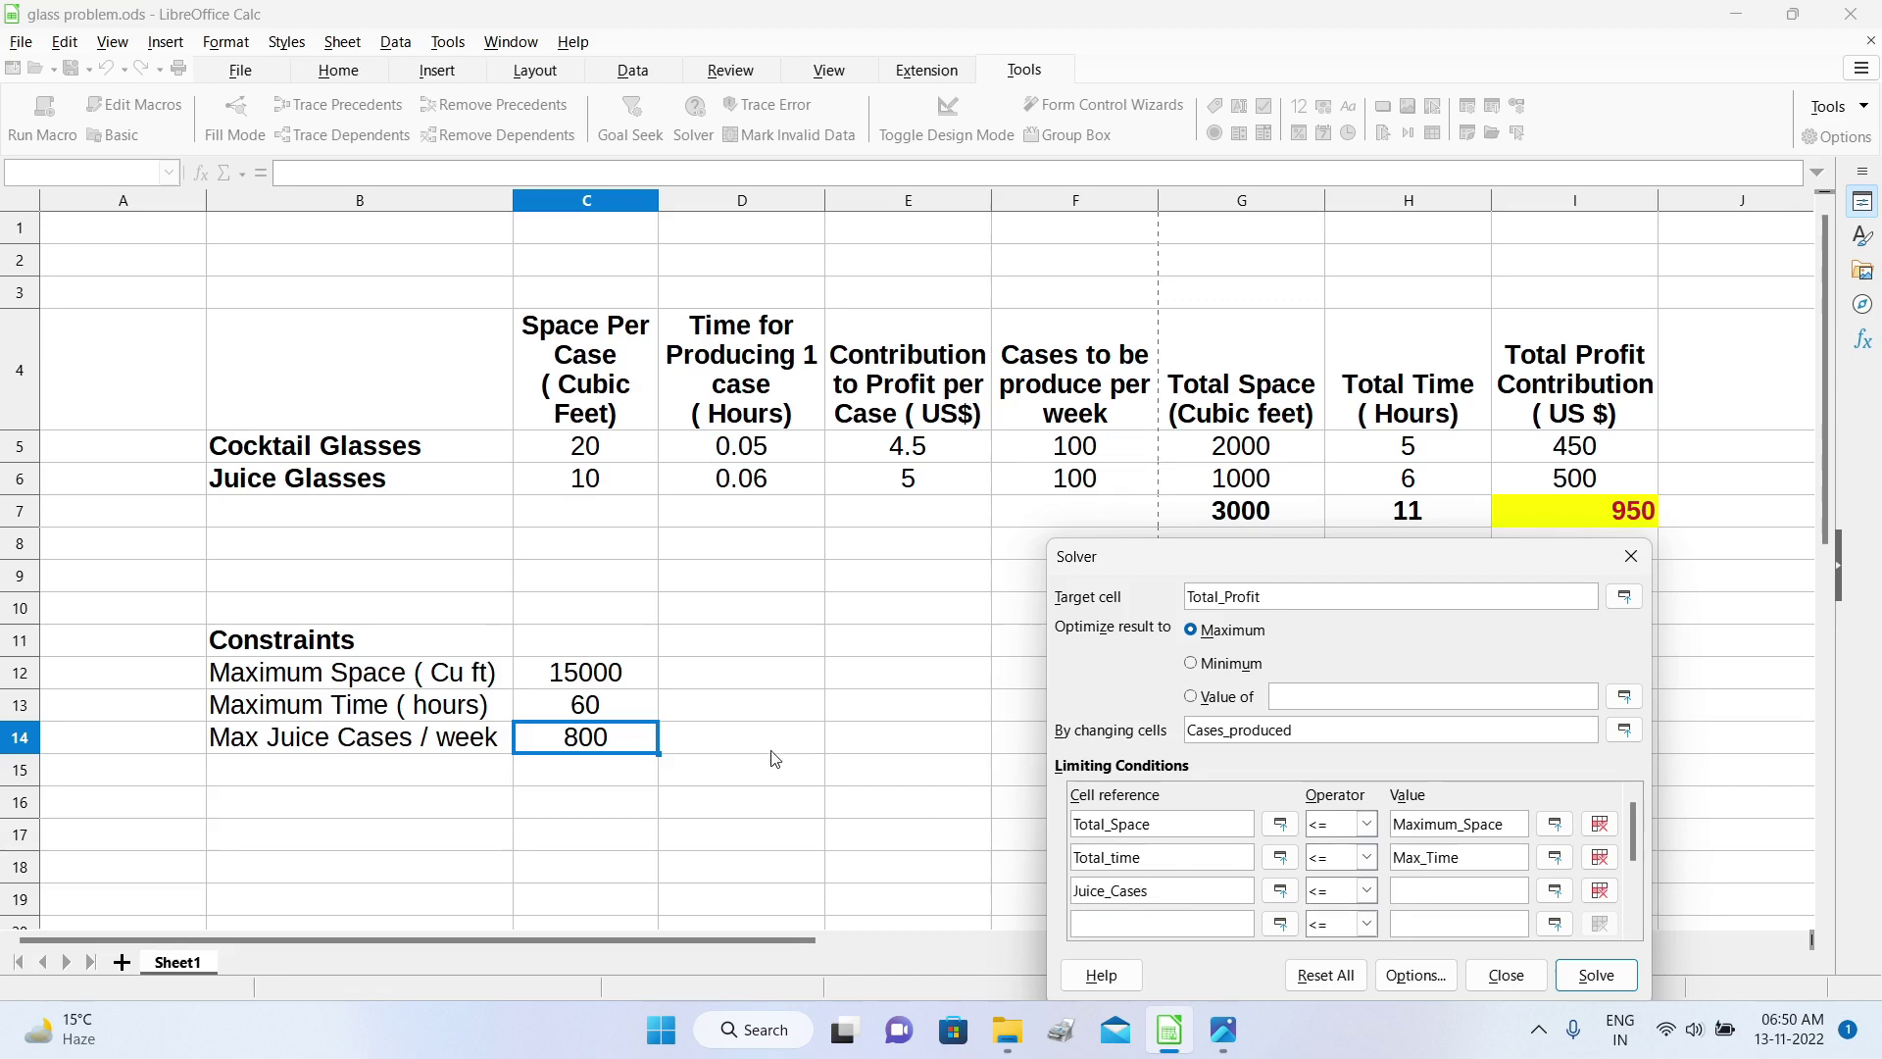
left_click(589, 745)
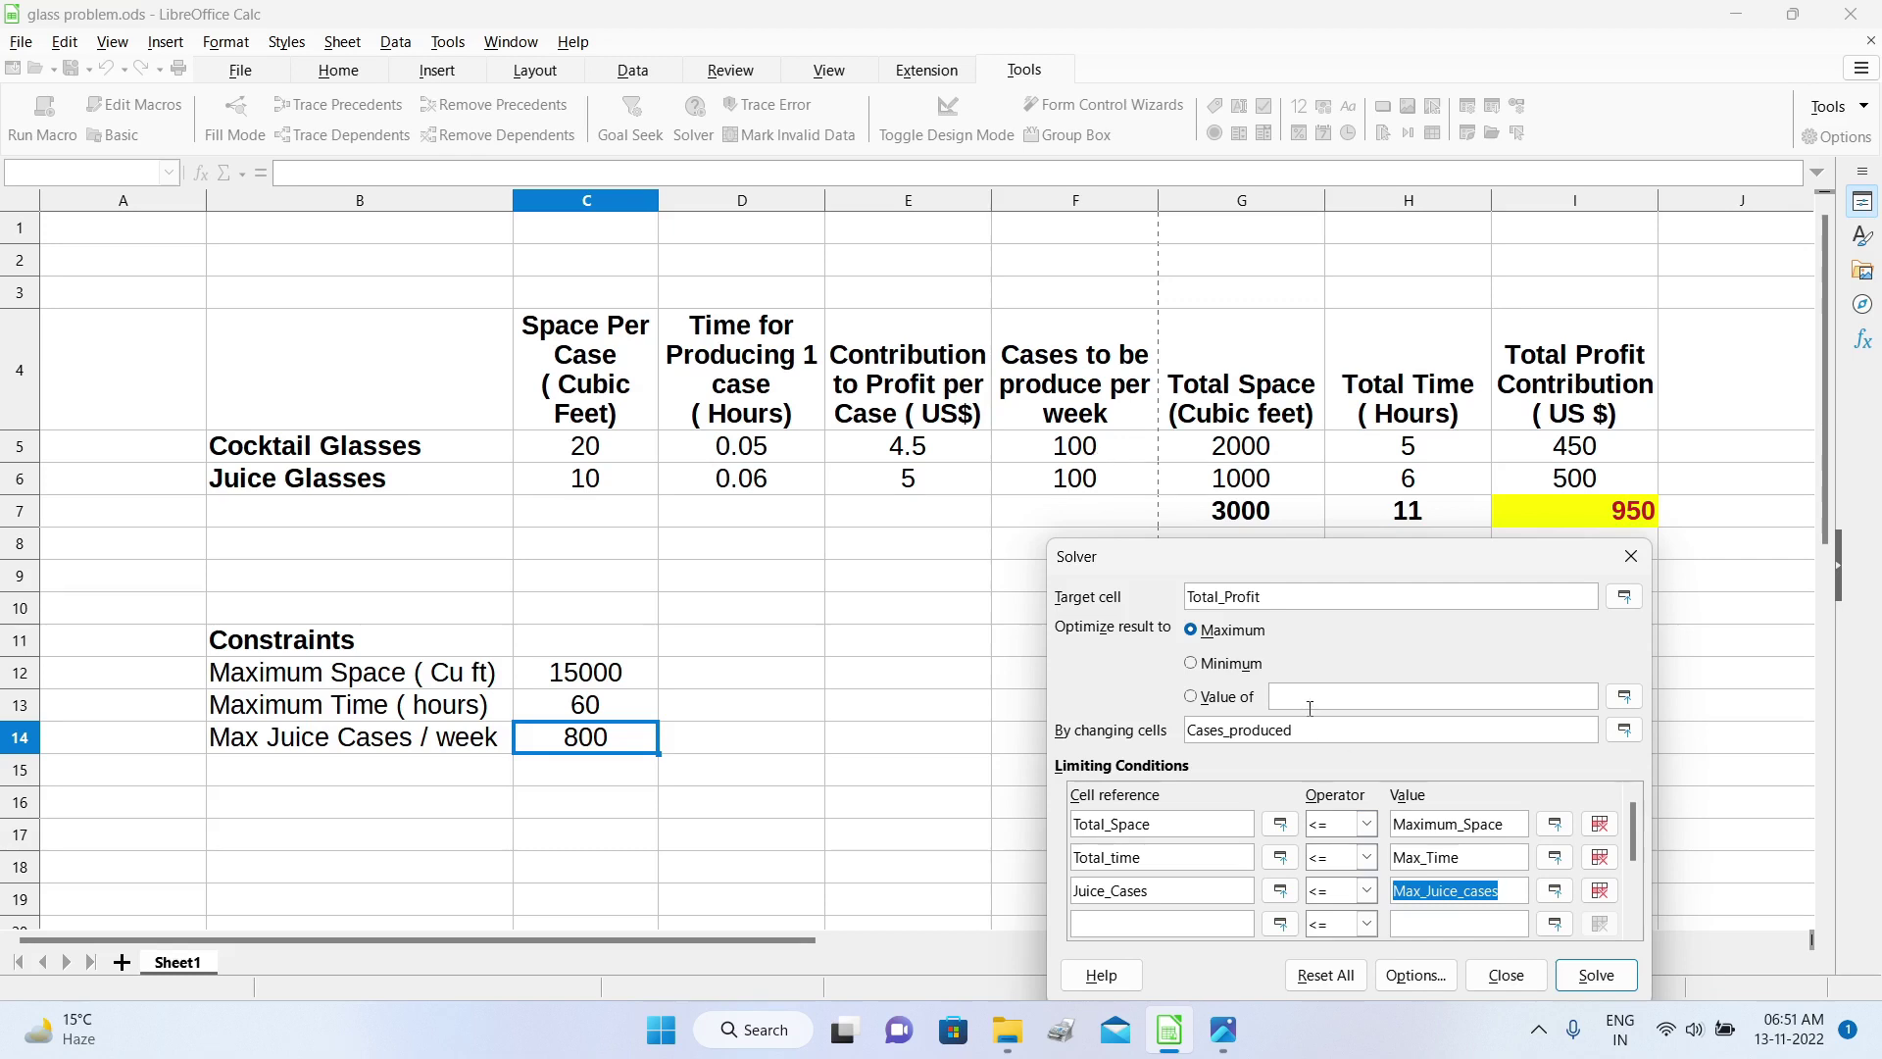
Step: Review the Solver's target cell, changing cells and limiting conditions against the production table
left_click_drag(1306, 559, 1049, 329)
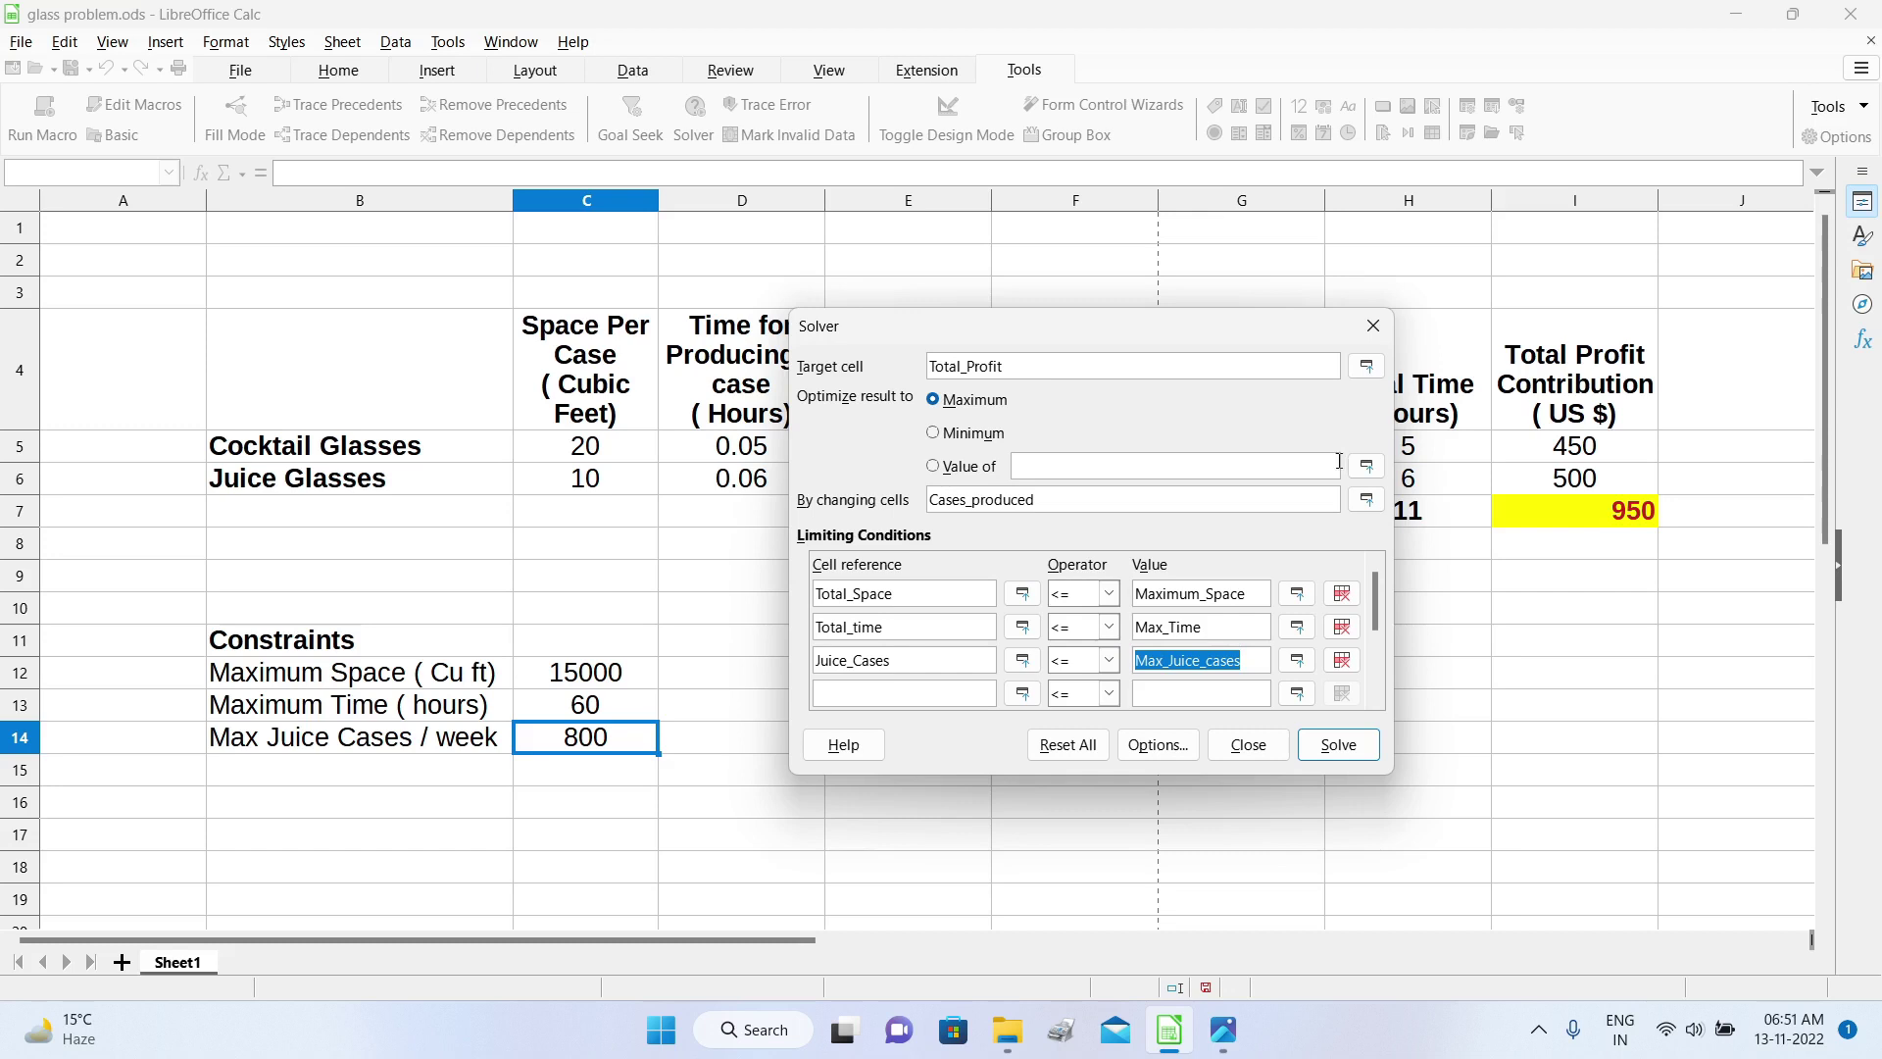
left_click(1123, 371)
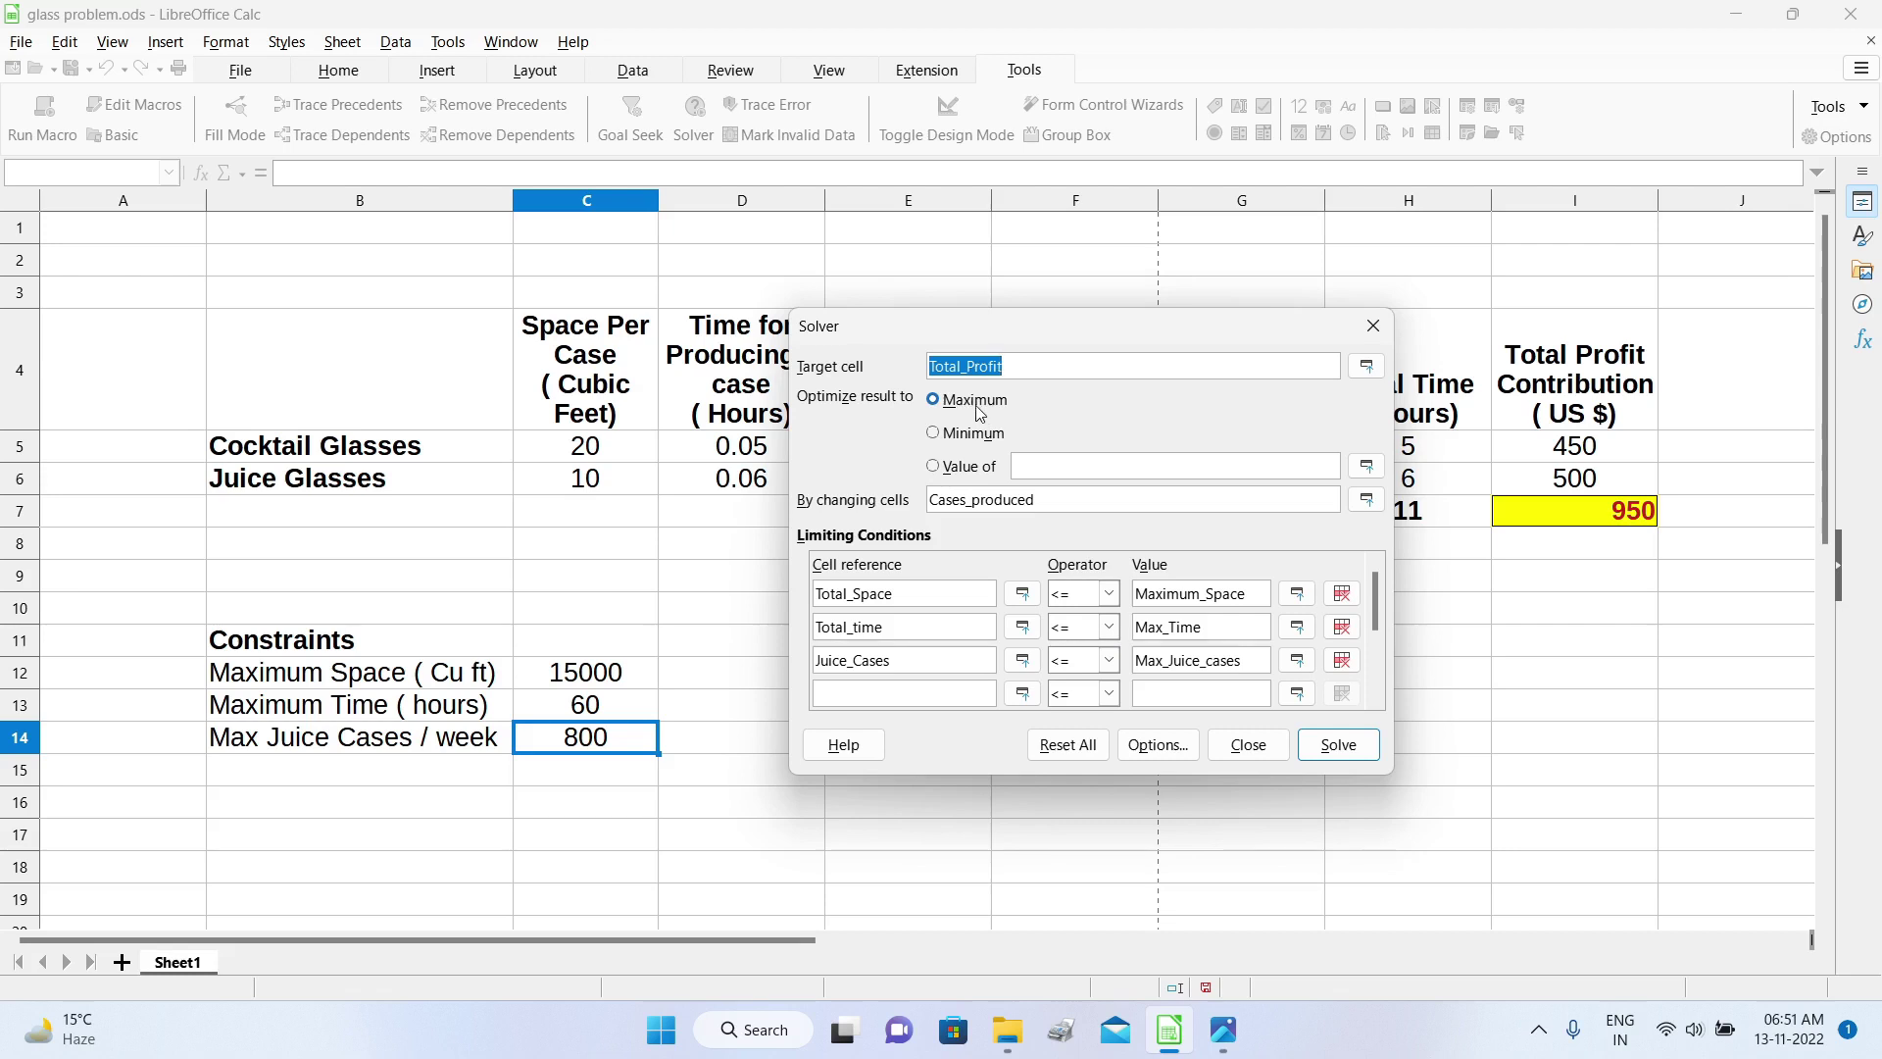
left_click_drag(1026, 343, 1292, 573)
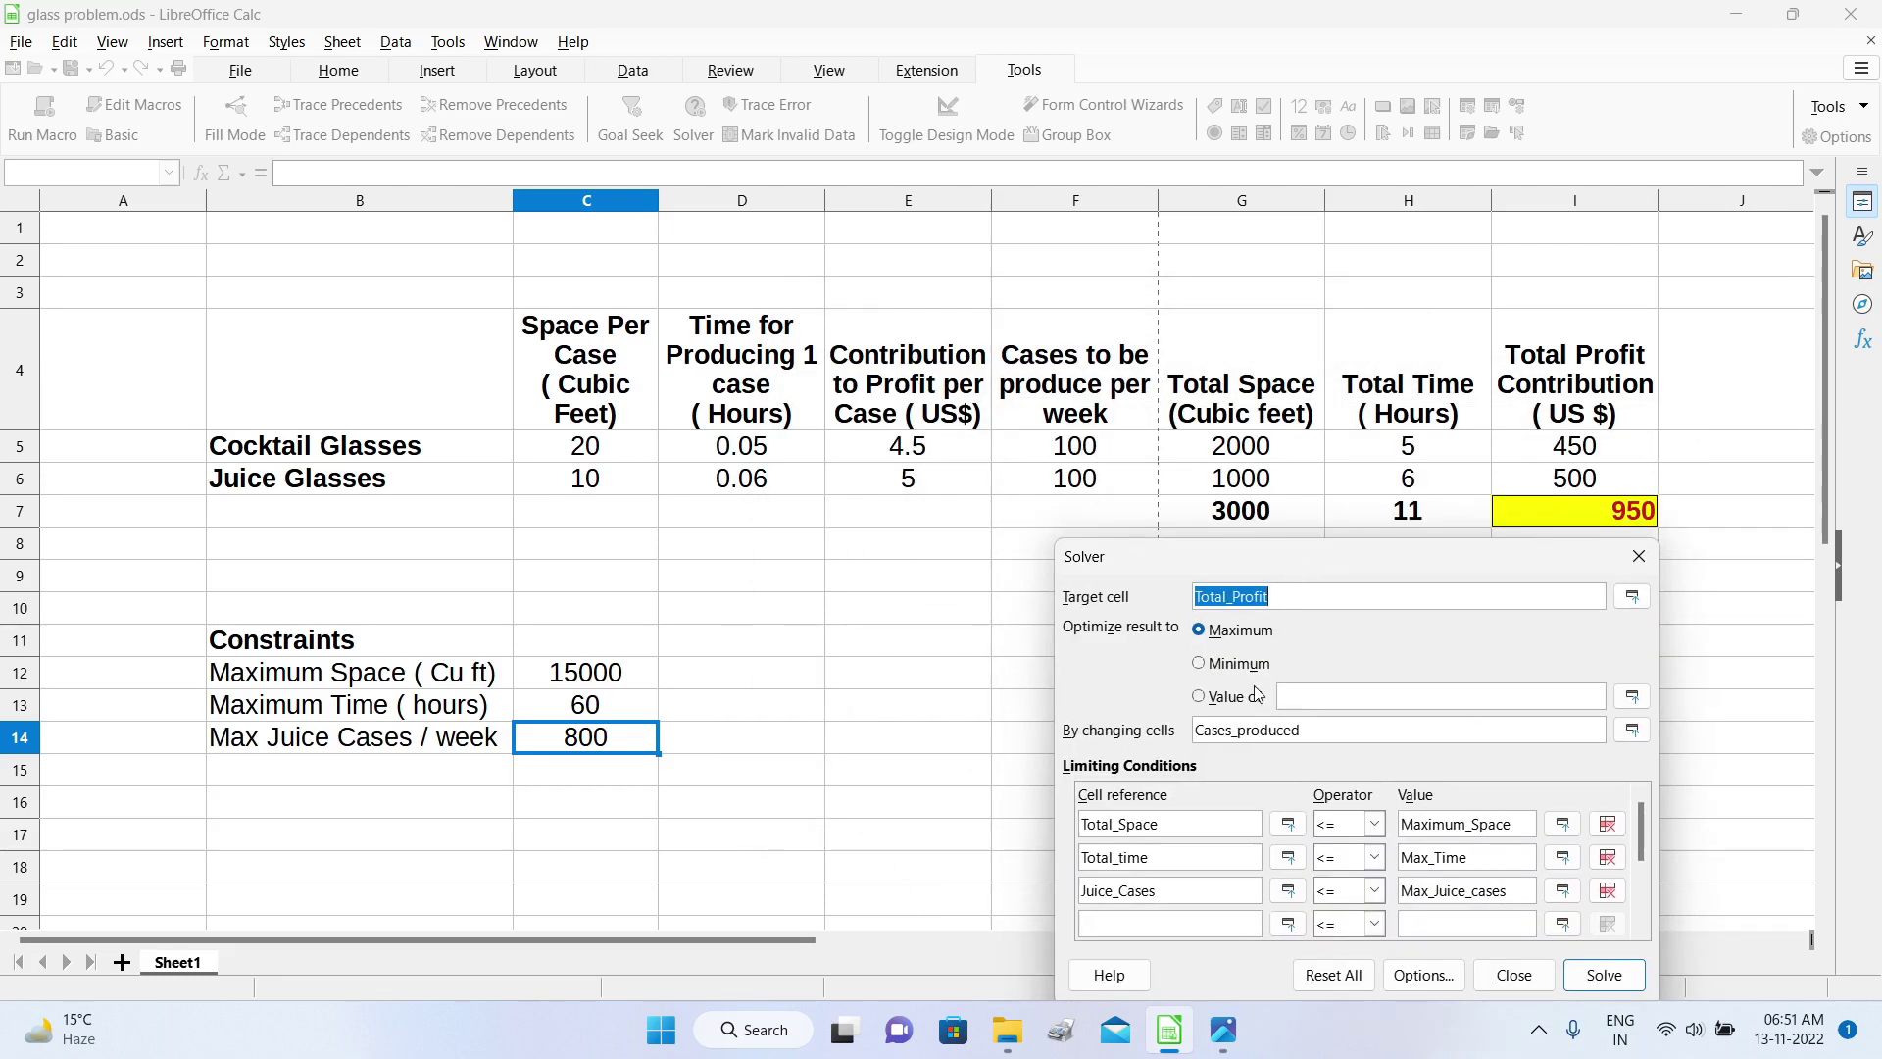
left_click(1147, 730)
left_click_drag(1279, 563, 1123, 565)
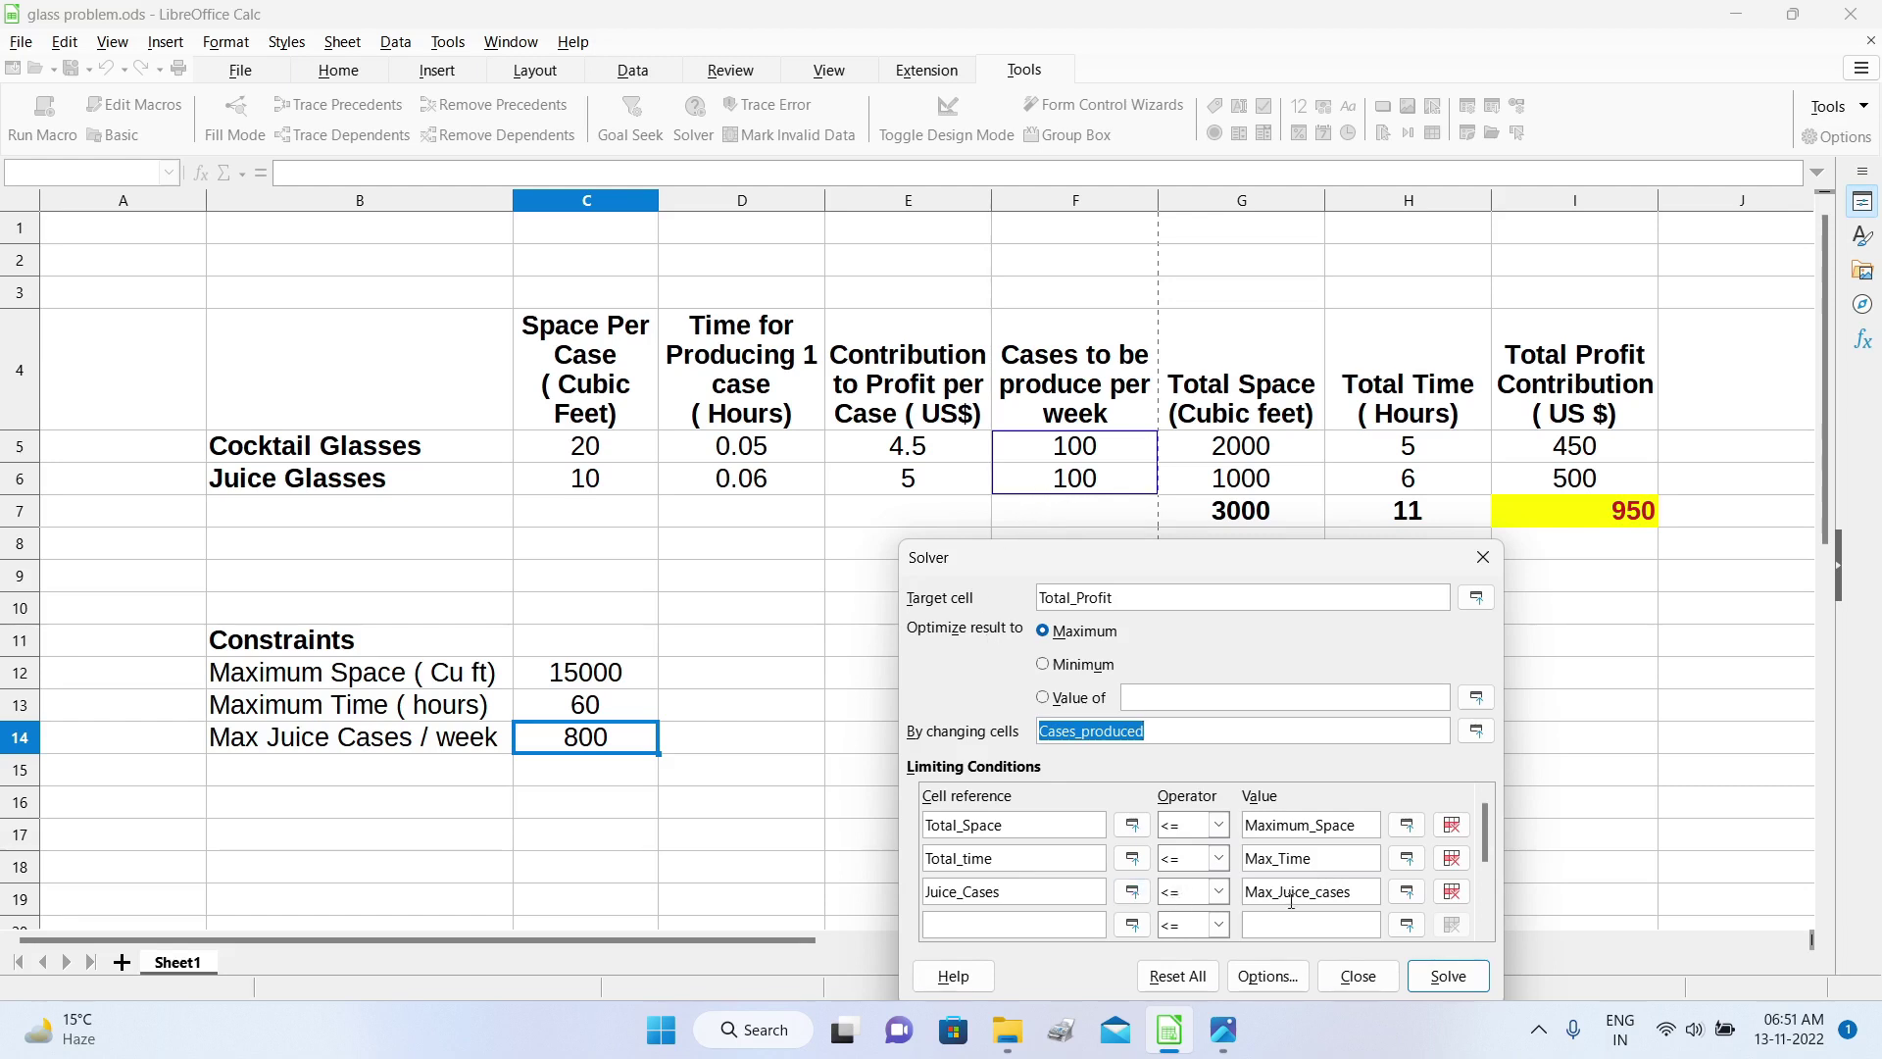
left_click_drag(1268, 568, 938, 403)
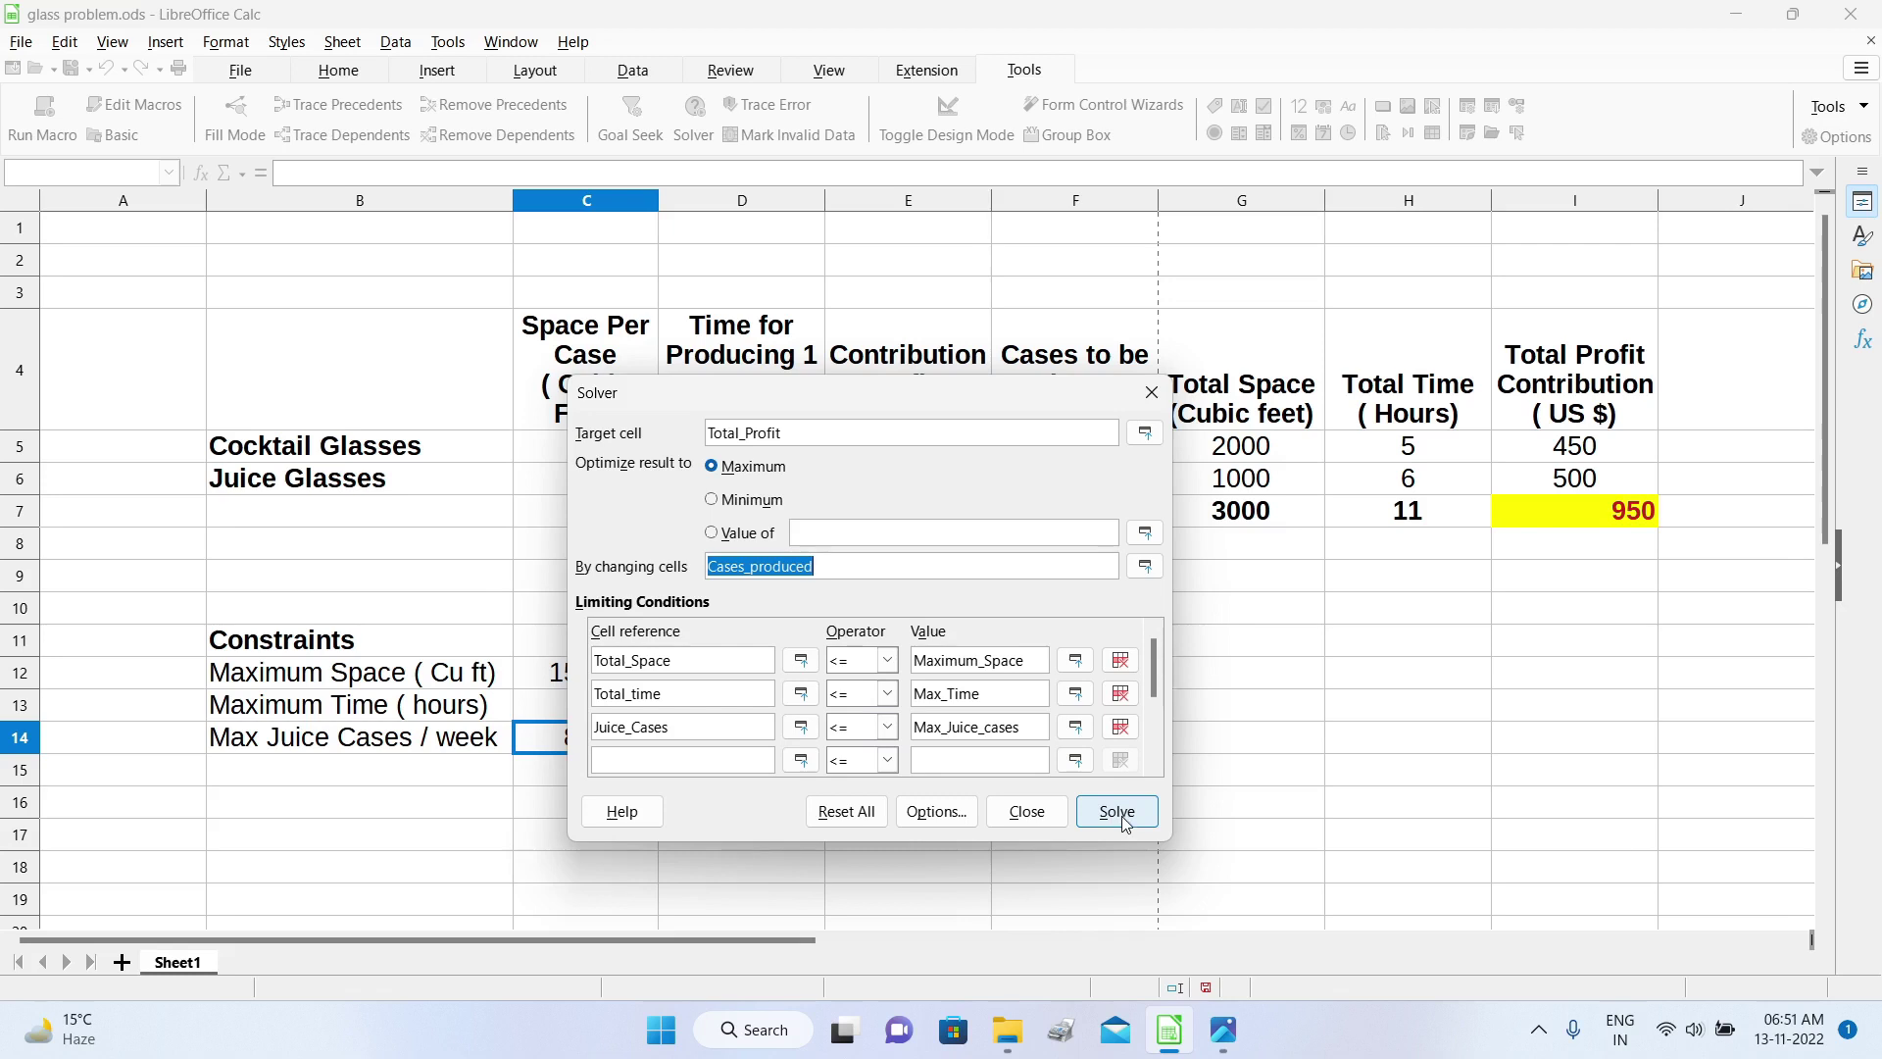
Step: Set the Solver engine to LibreOffice CoinMP Linear Solver in the Solver options
left_click(935, 812)
left_click_drag(820, 445, 802, 323)
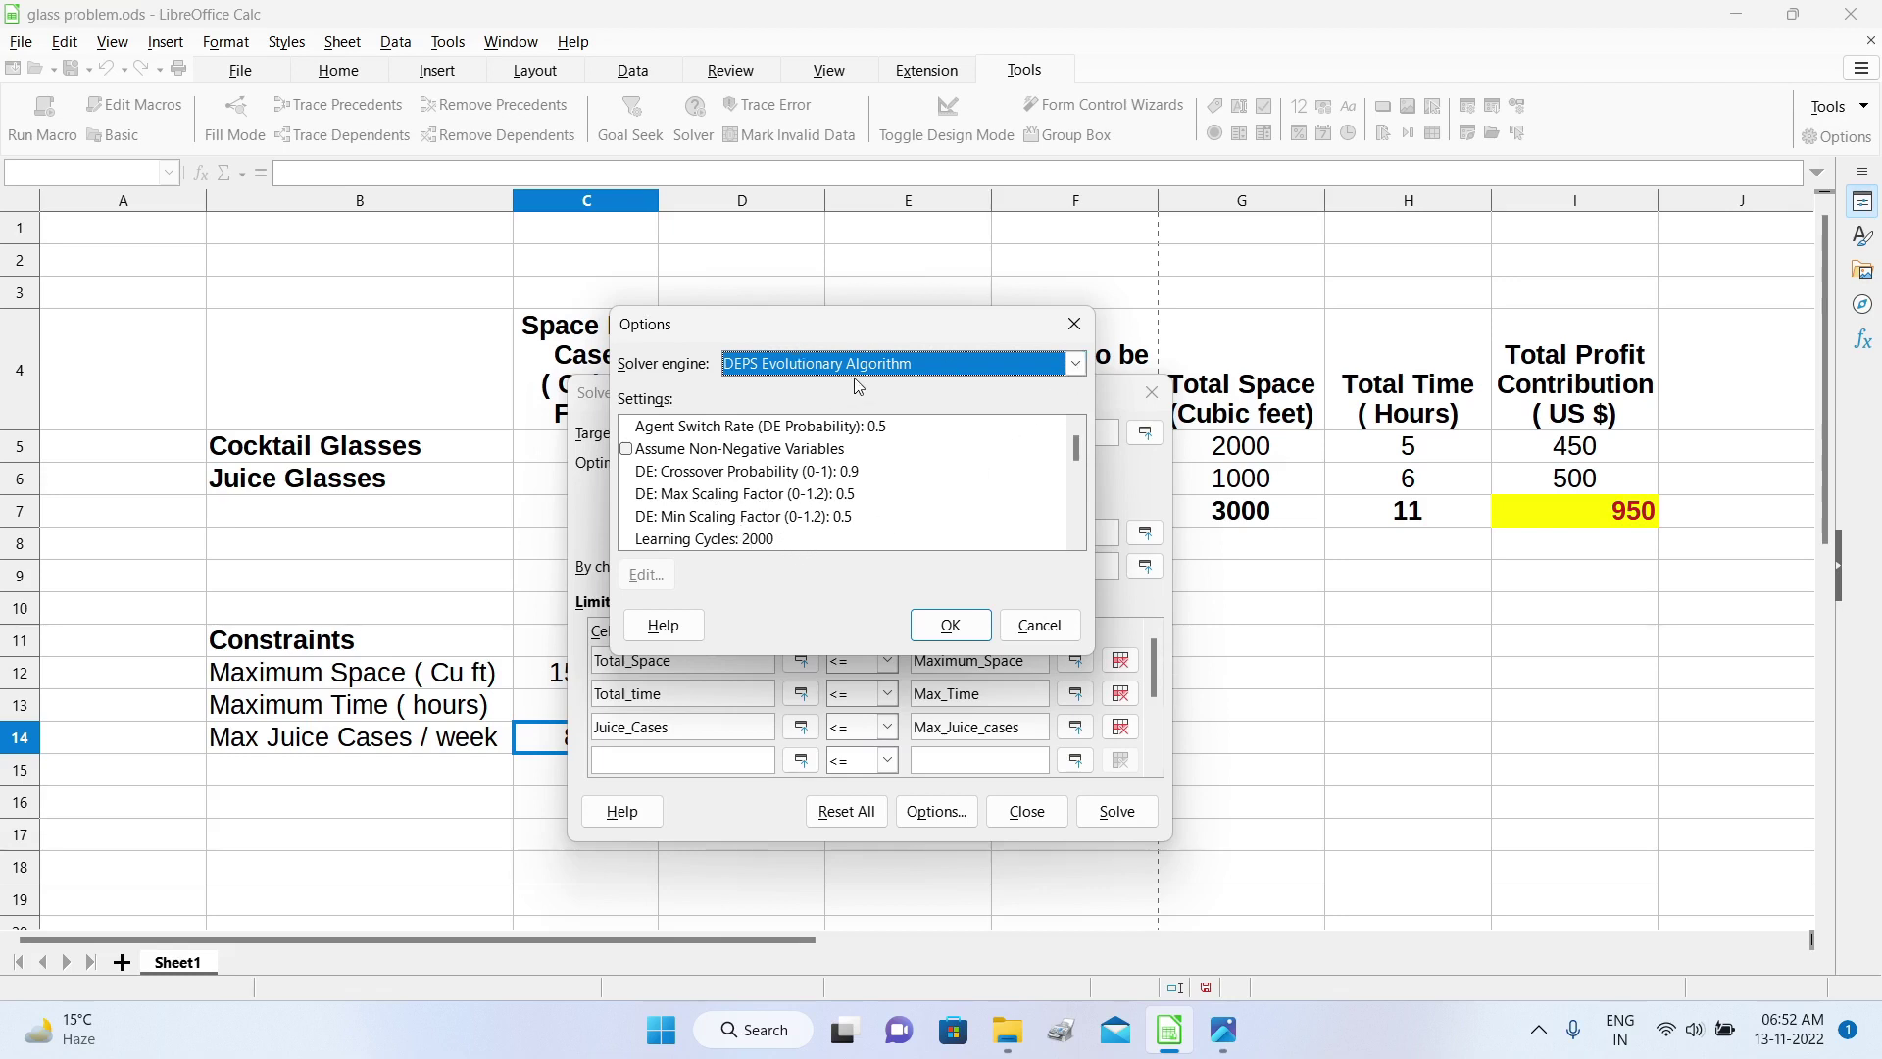
left_click(1074, 365)
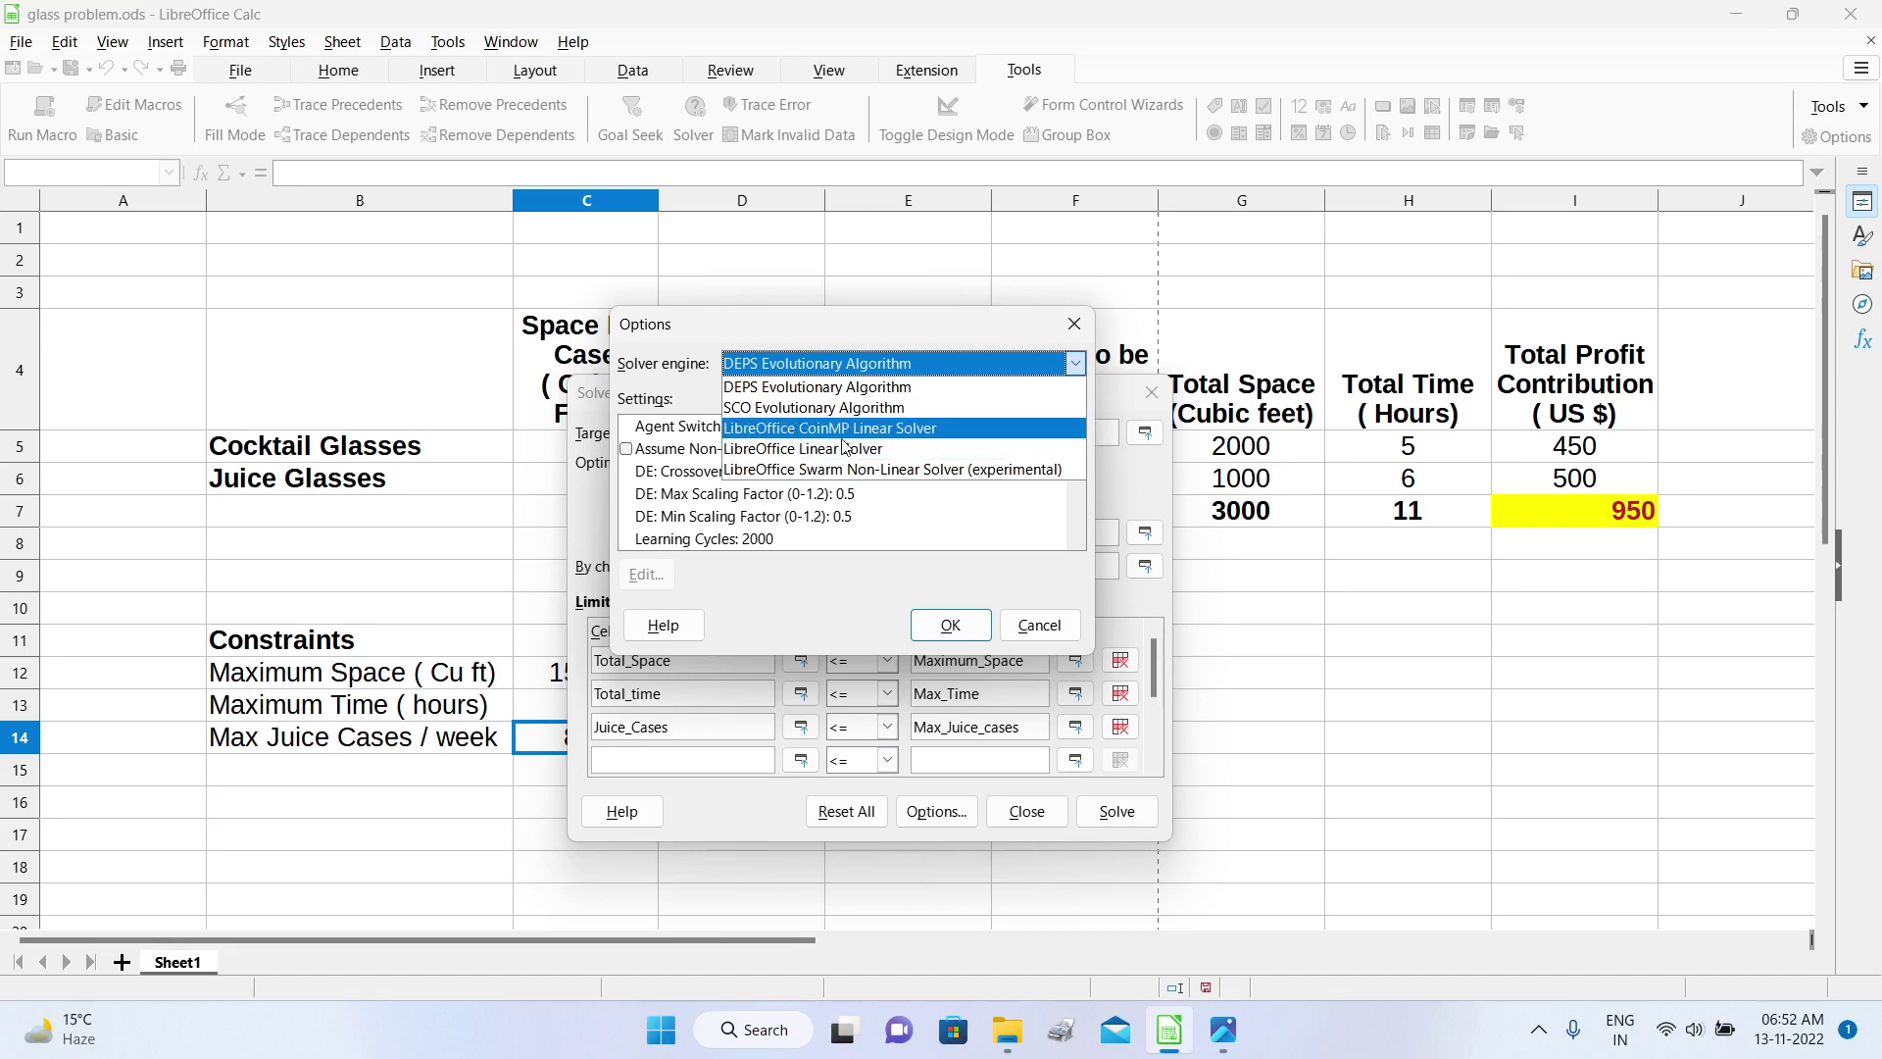
left_click(937, 430)
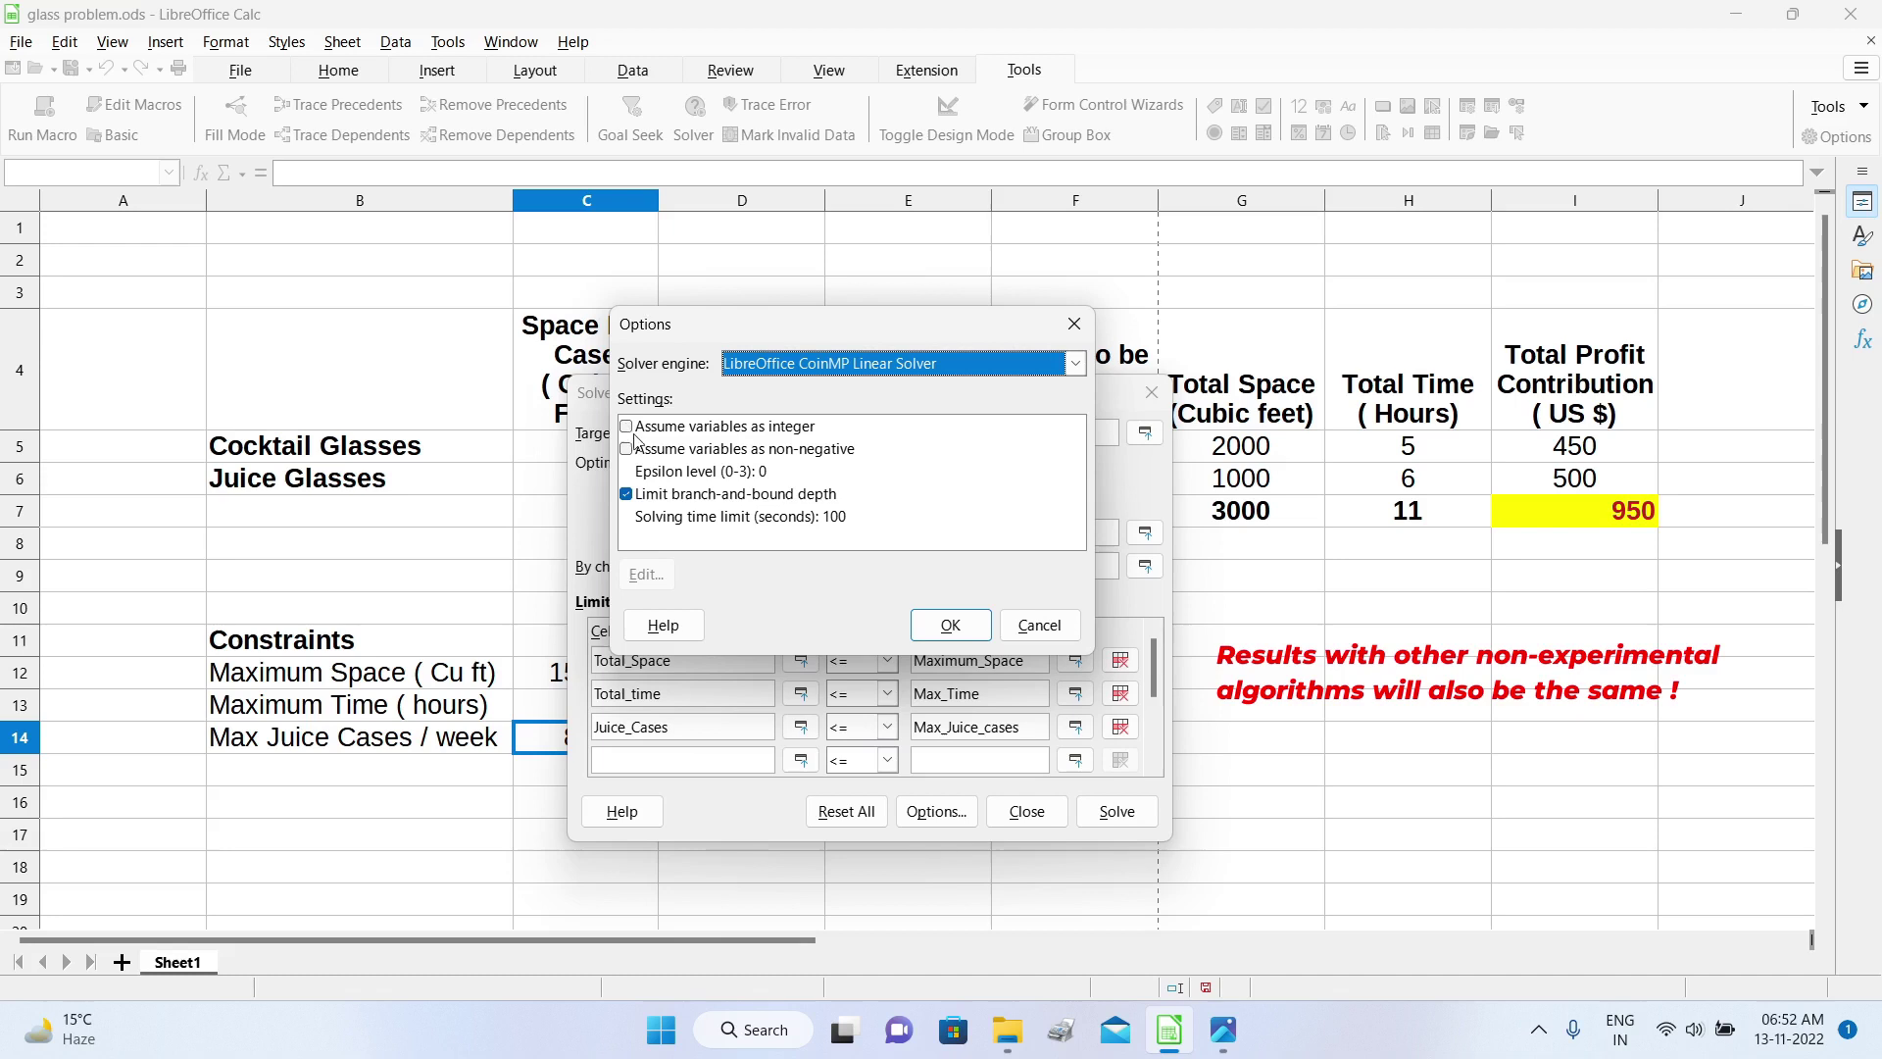
Step: Enable the Solver settings Assume variables as integer and Assume variables as non-negative, and accept the options
left_click_drag(723, 326, 590, 279)
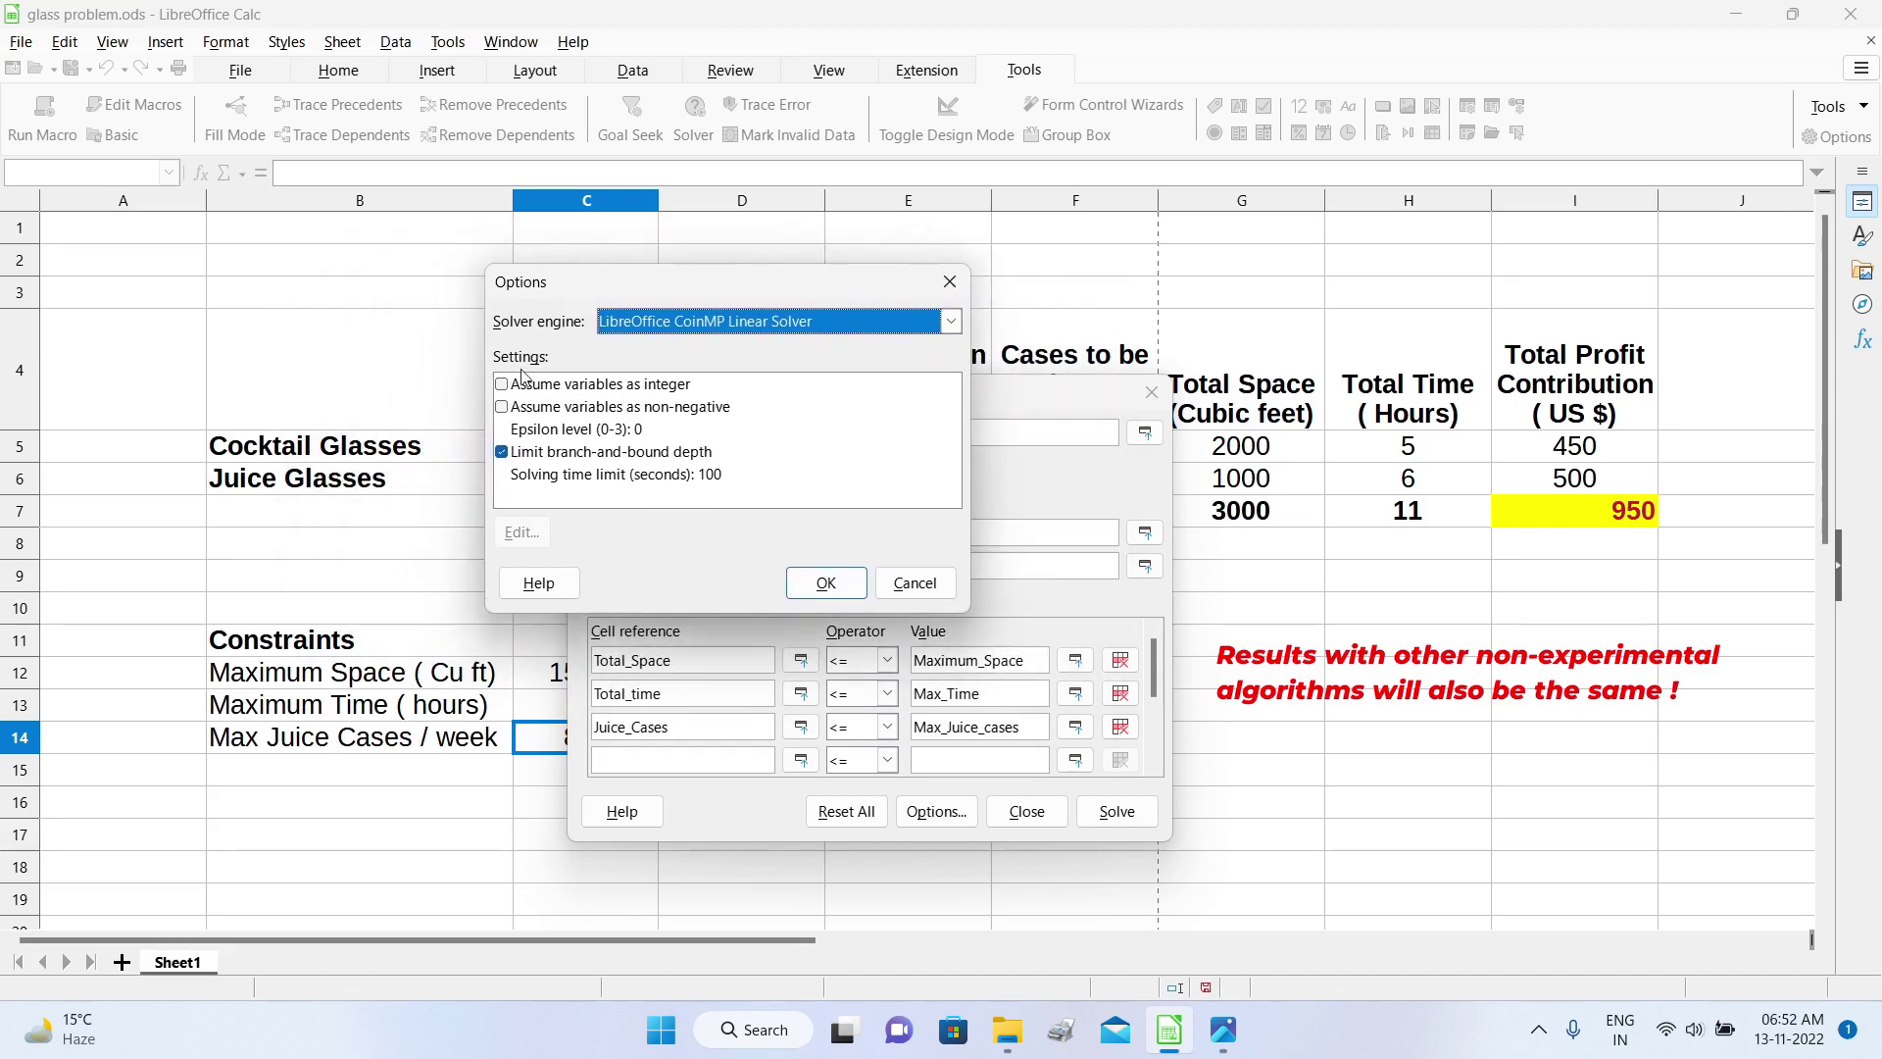
left_click(501, 383)
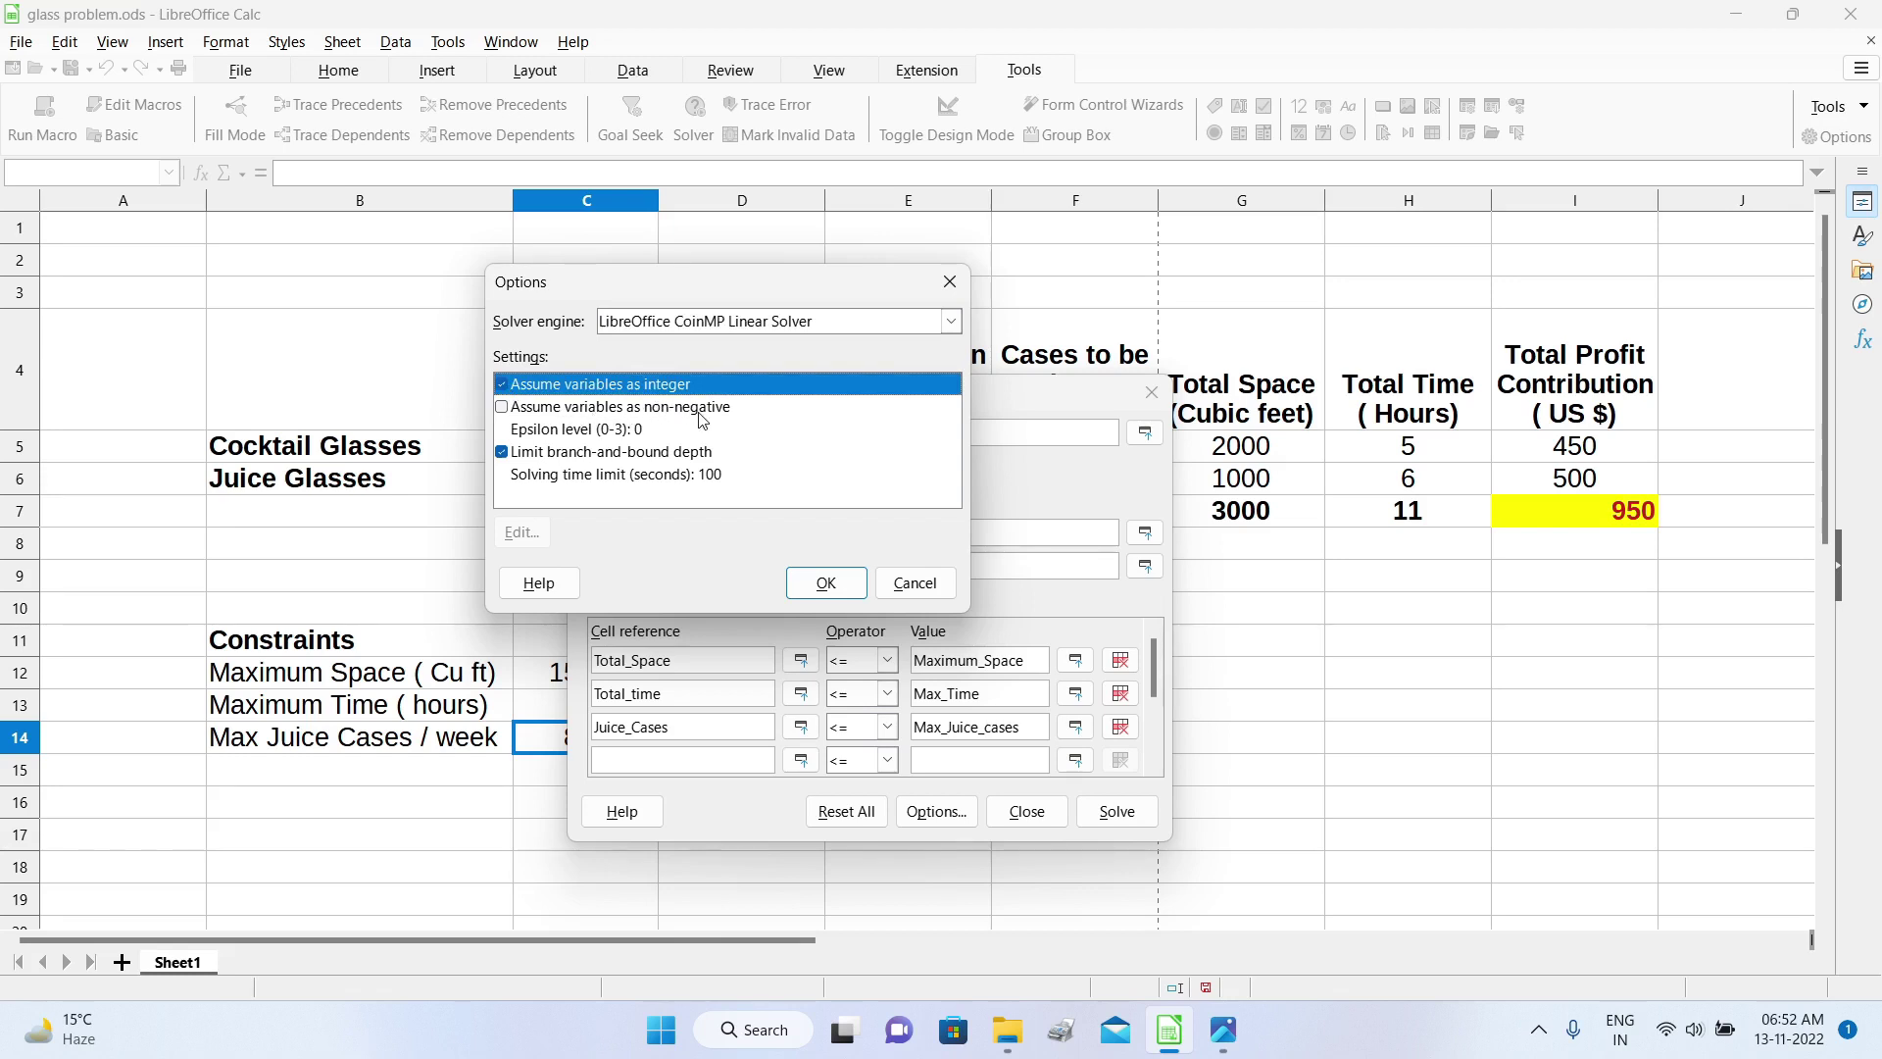
left_click(501, 409)
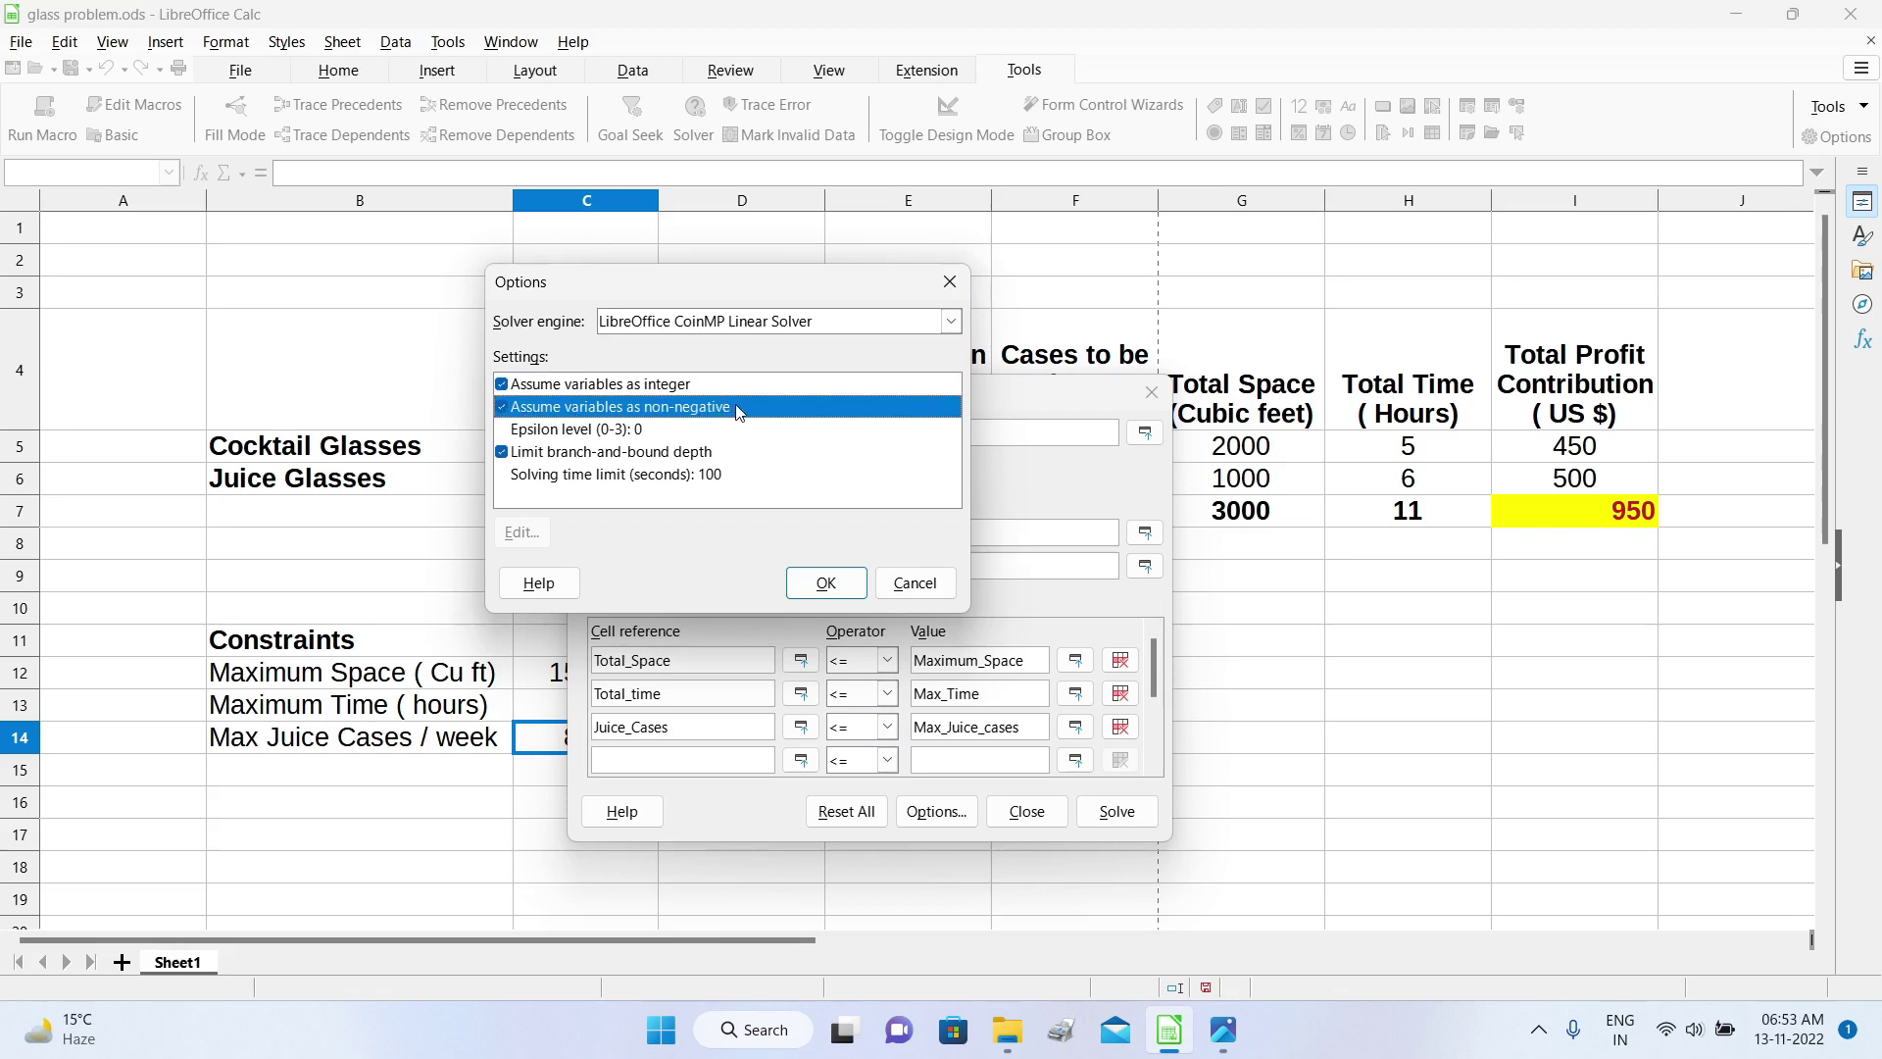
left_click_drag(773, 285, 867, 300)
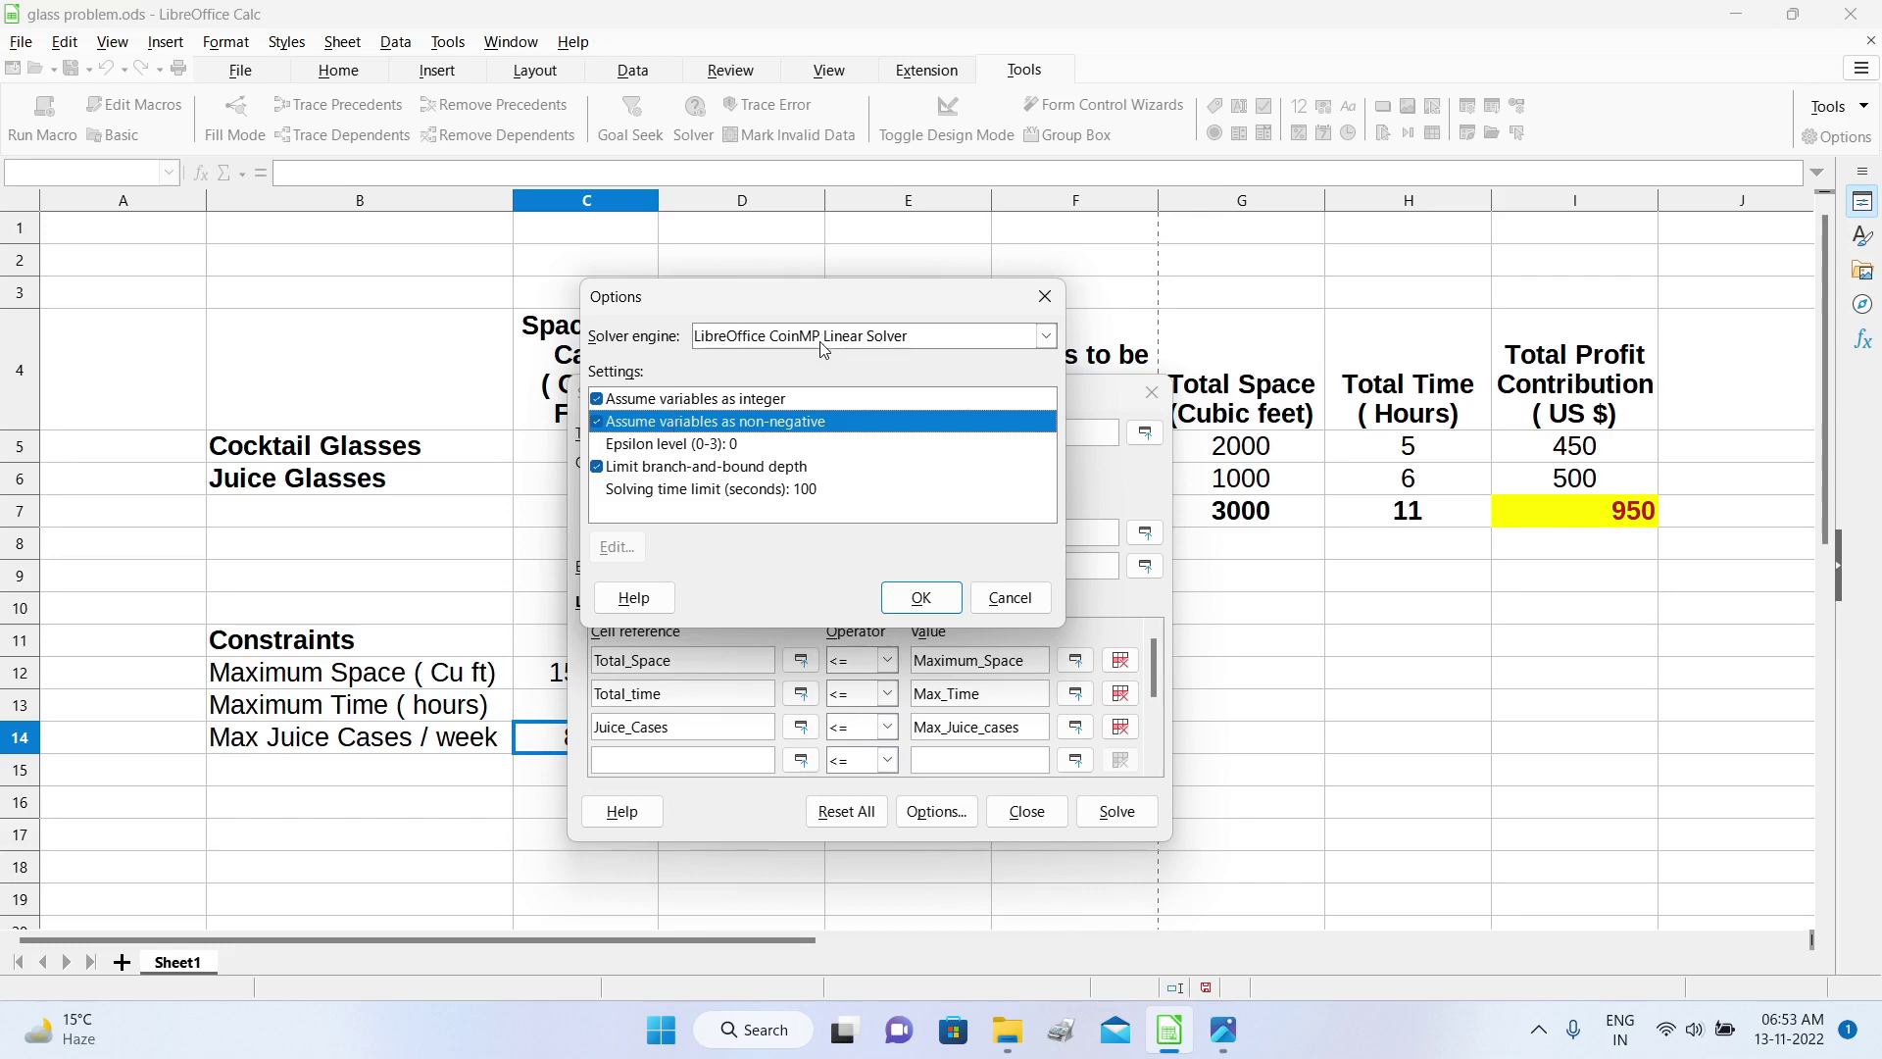
left_click(1047, 336)
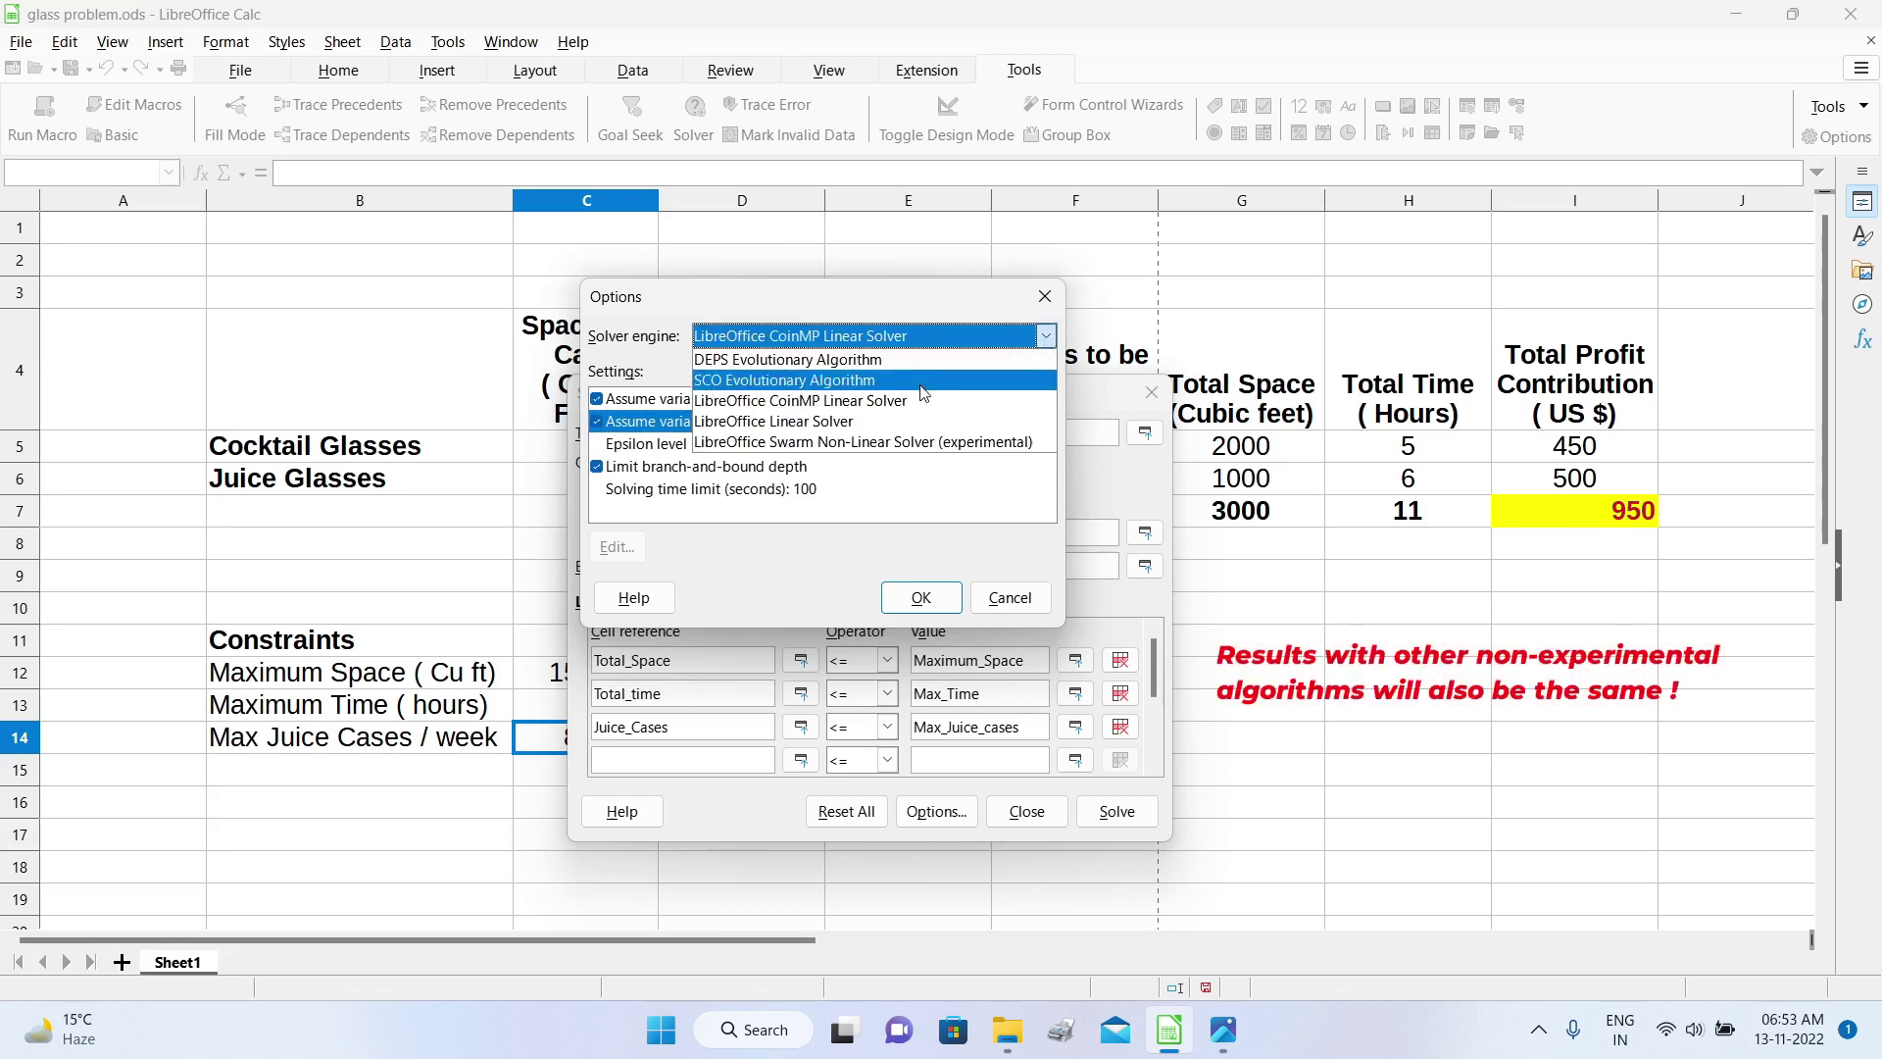
left_click(929, 340)
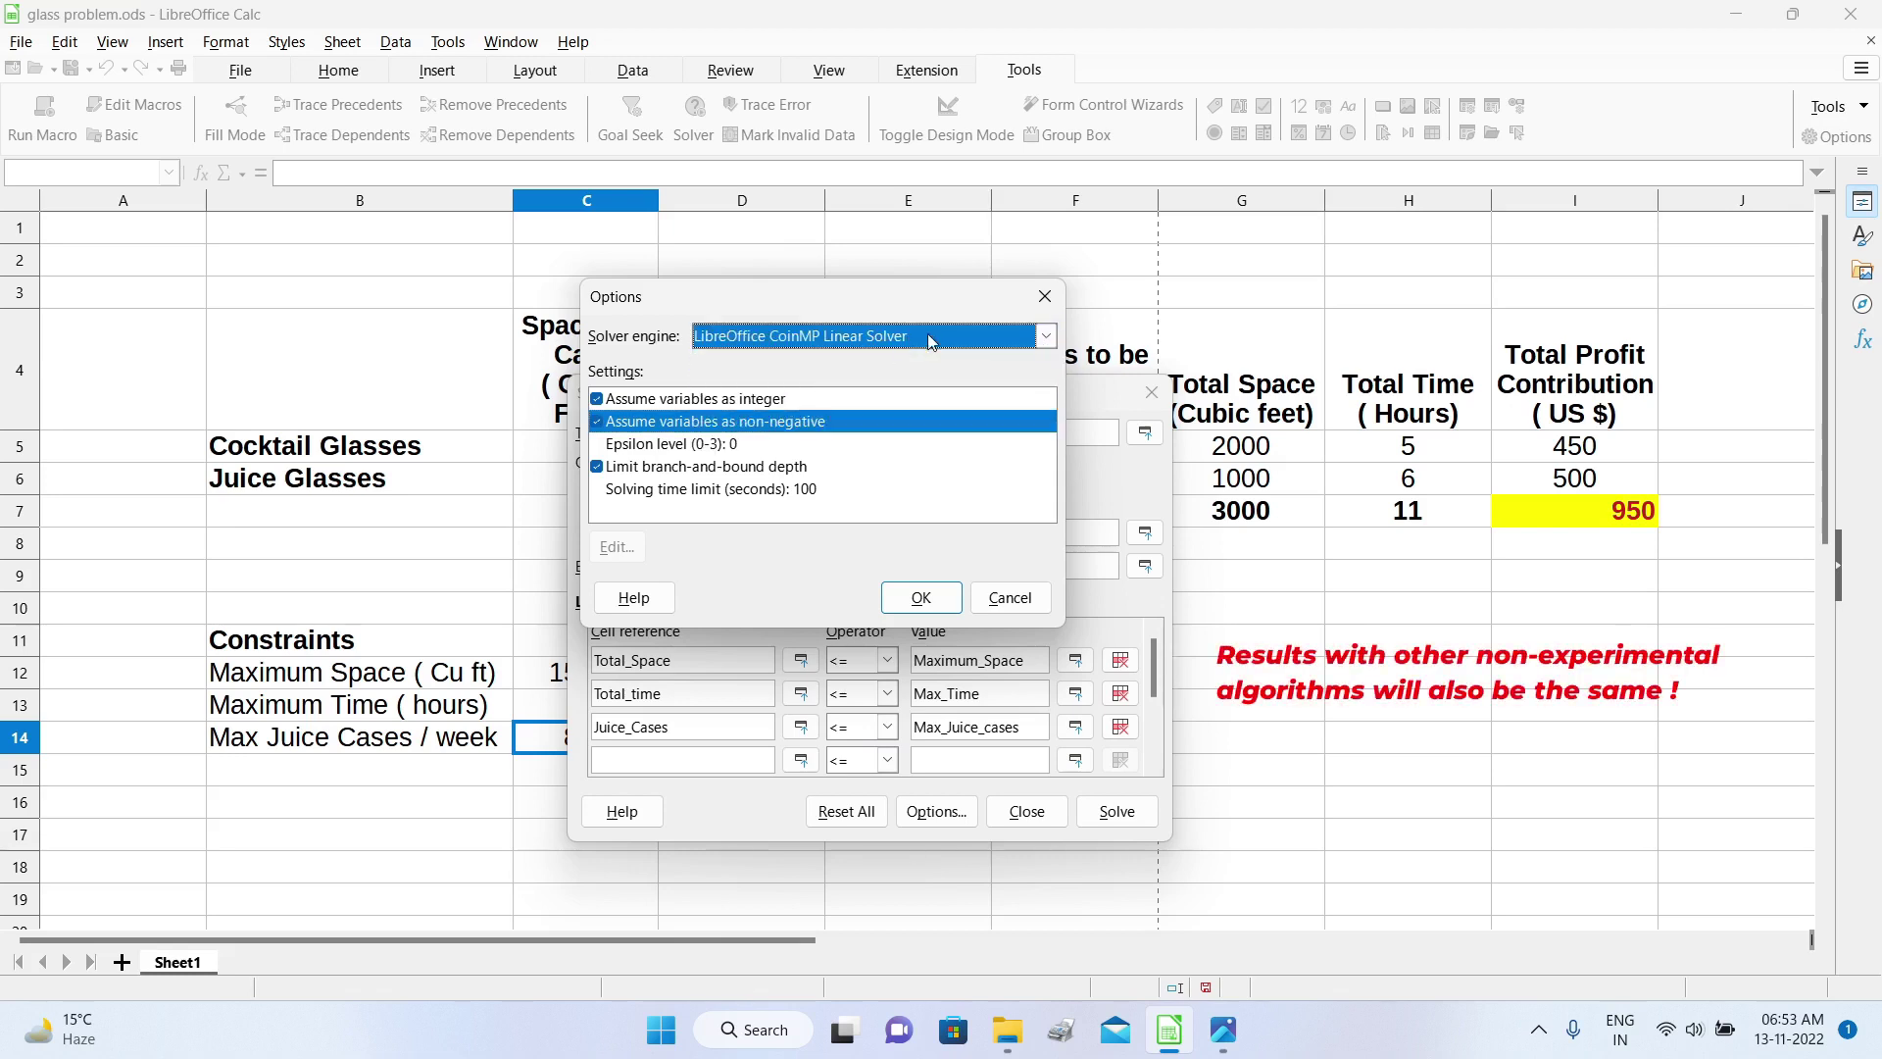
left_click(922, 598)
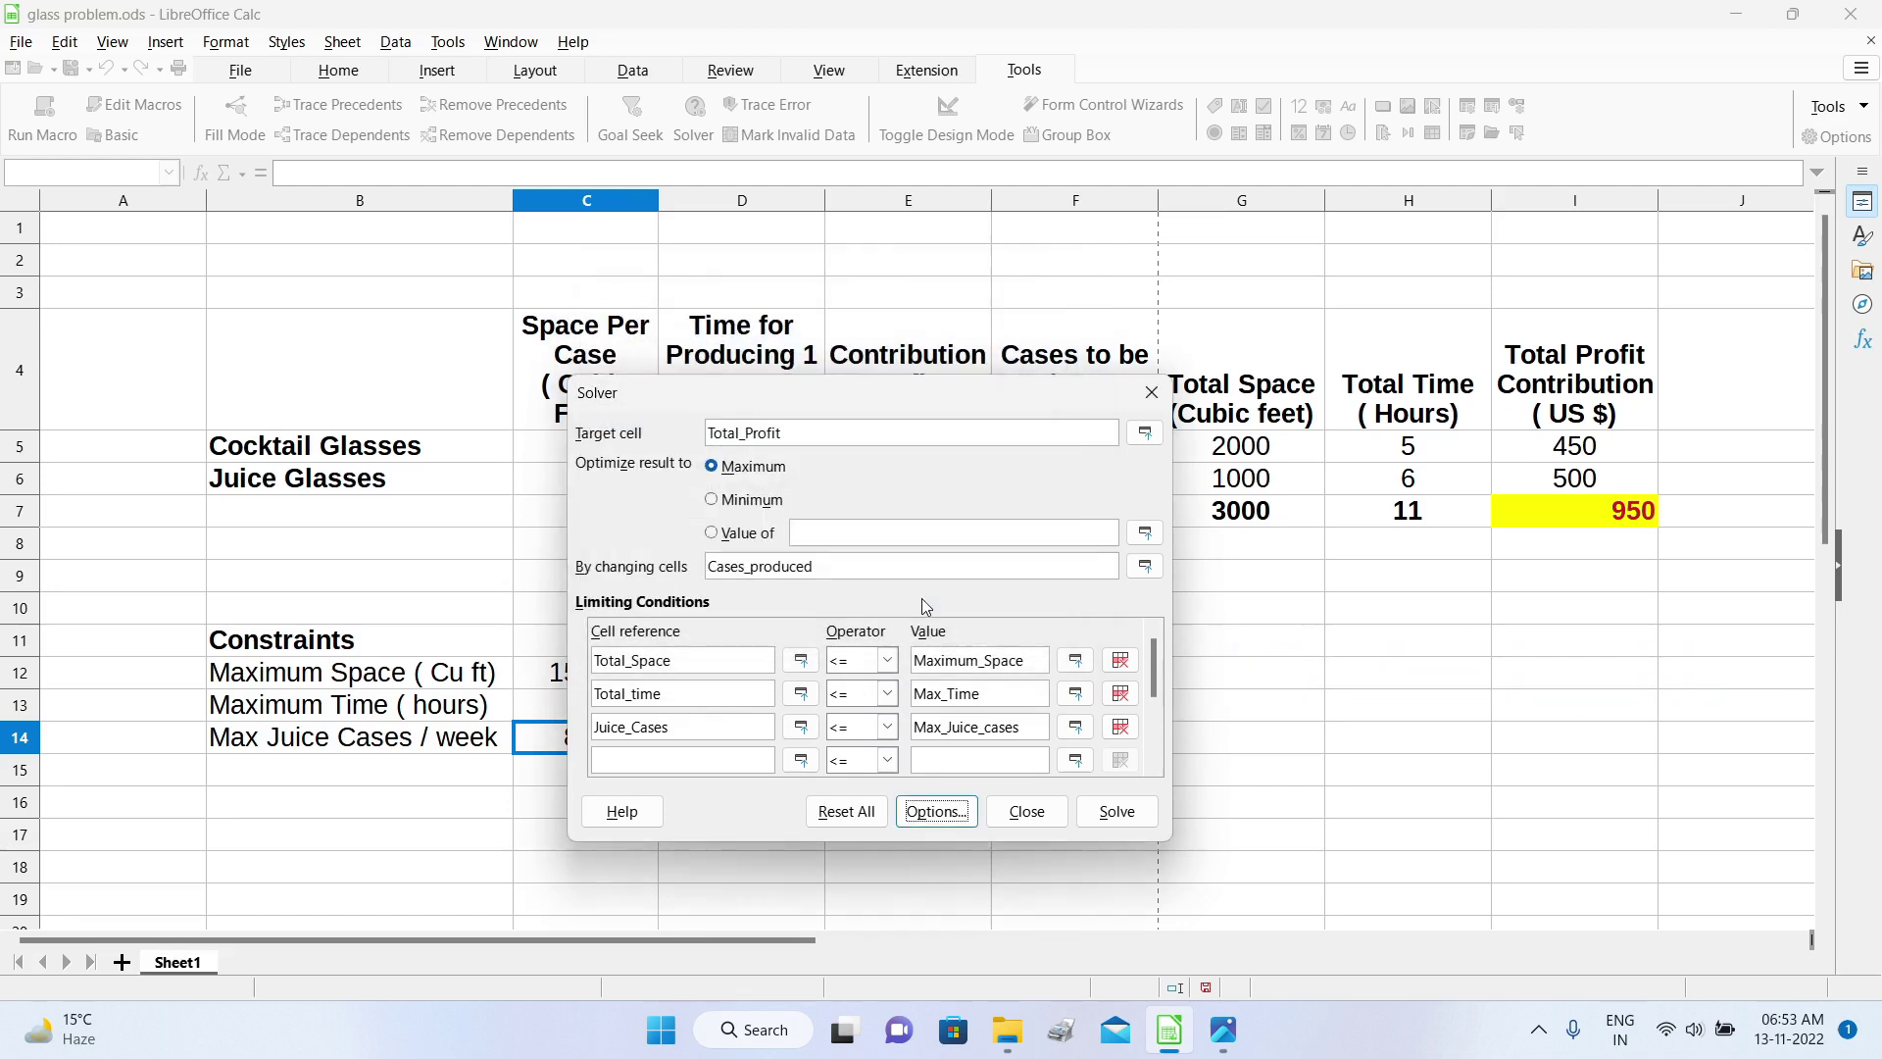
Step: Solve the model and keep the Solver's result in the sheet
left_click(1114, 816)
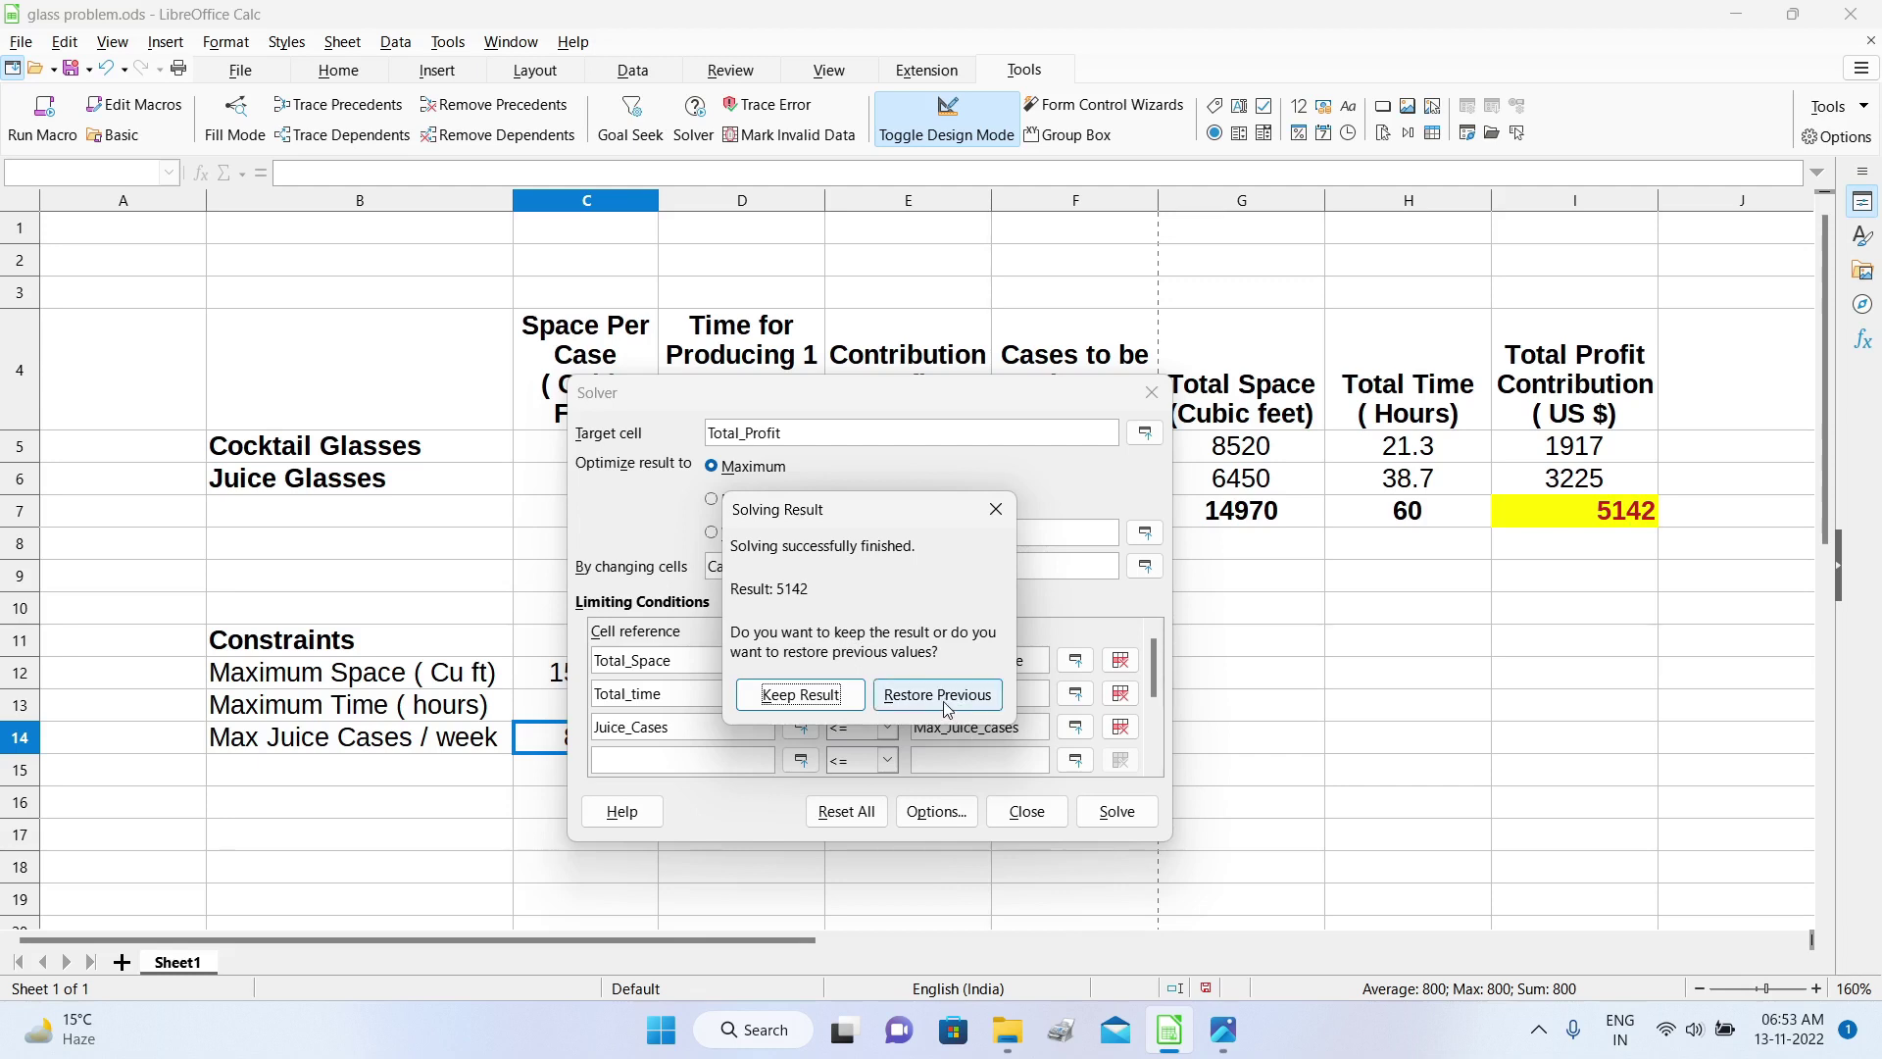
left_click(800, 698)
Step: Examine the solved cases in F5:F6 and the totals in G7, H7 and I7 against the constraints in C12:C14
left_click(1558, 522)
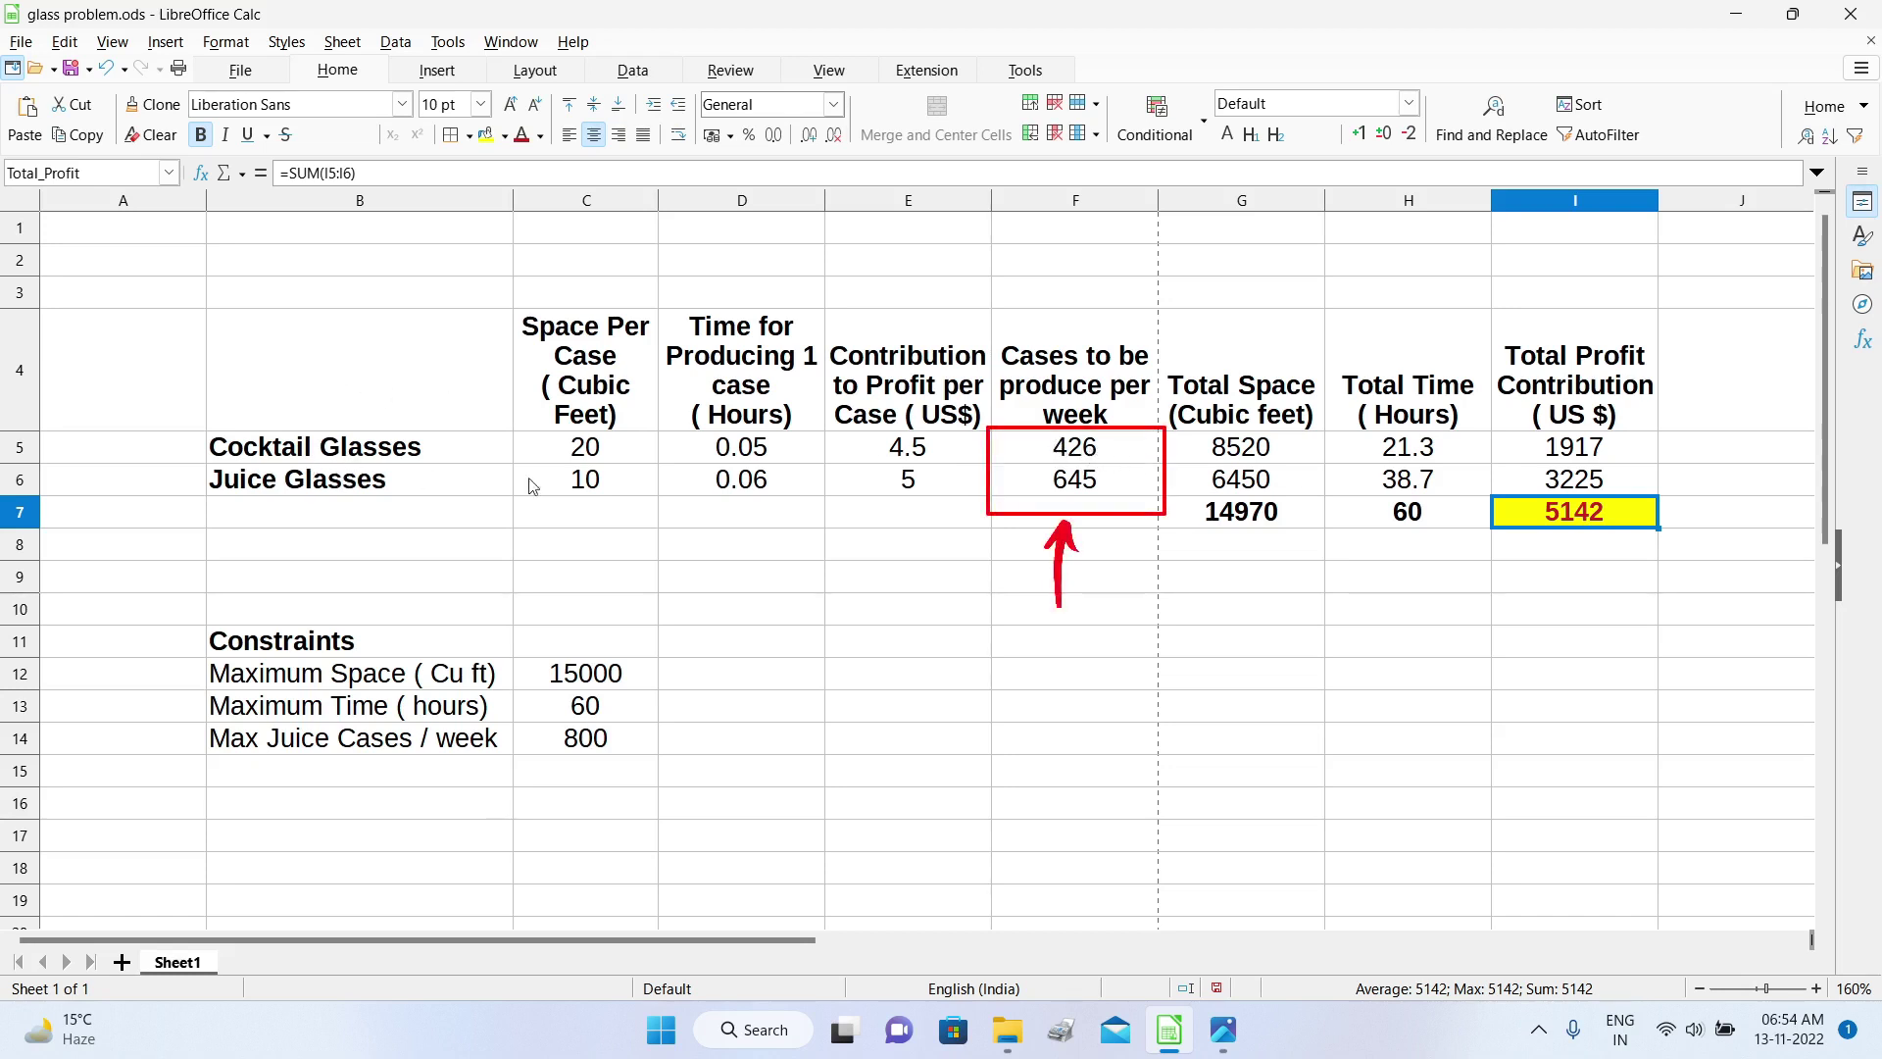
left_click(1092, 457)
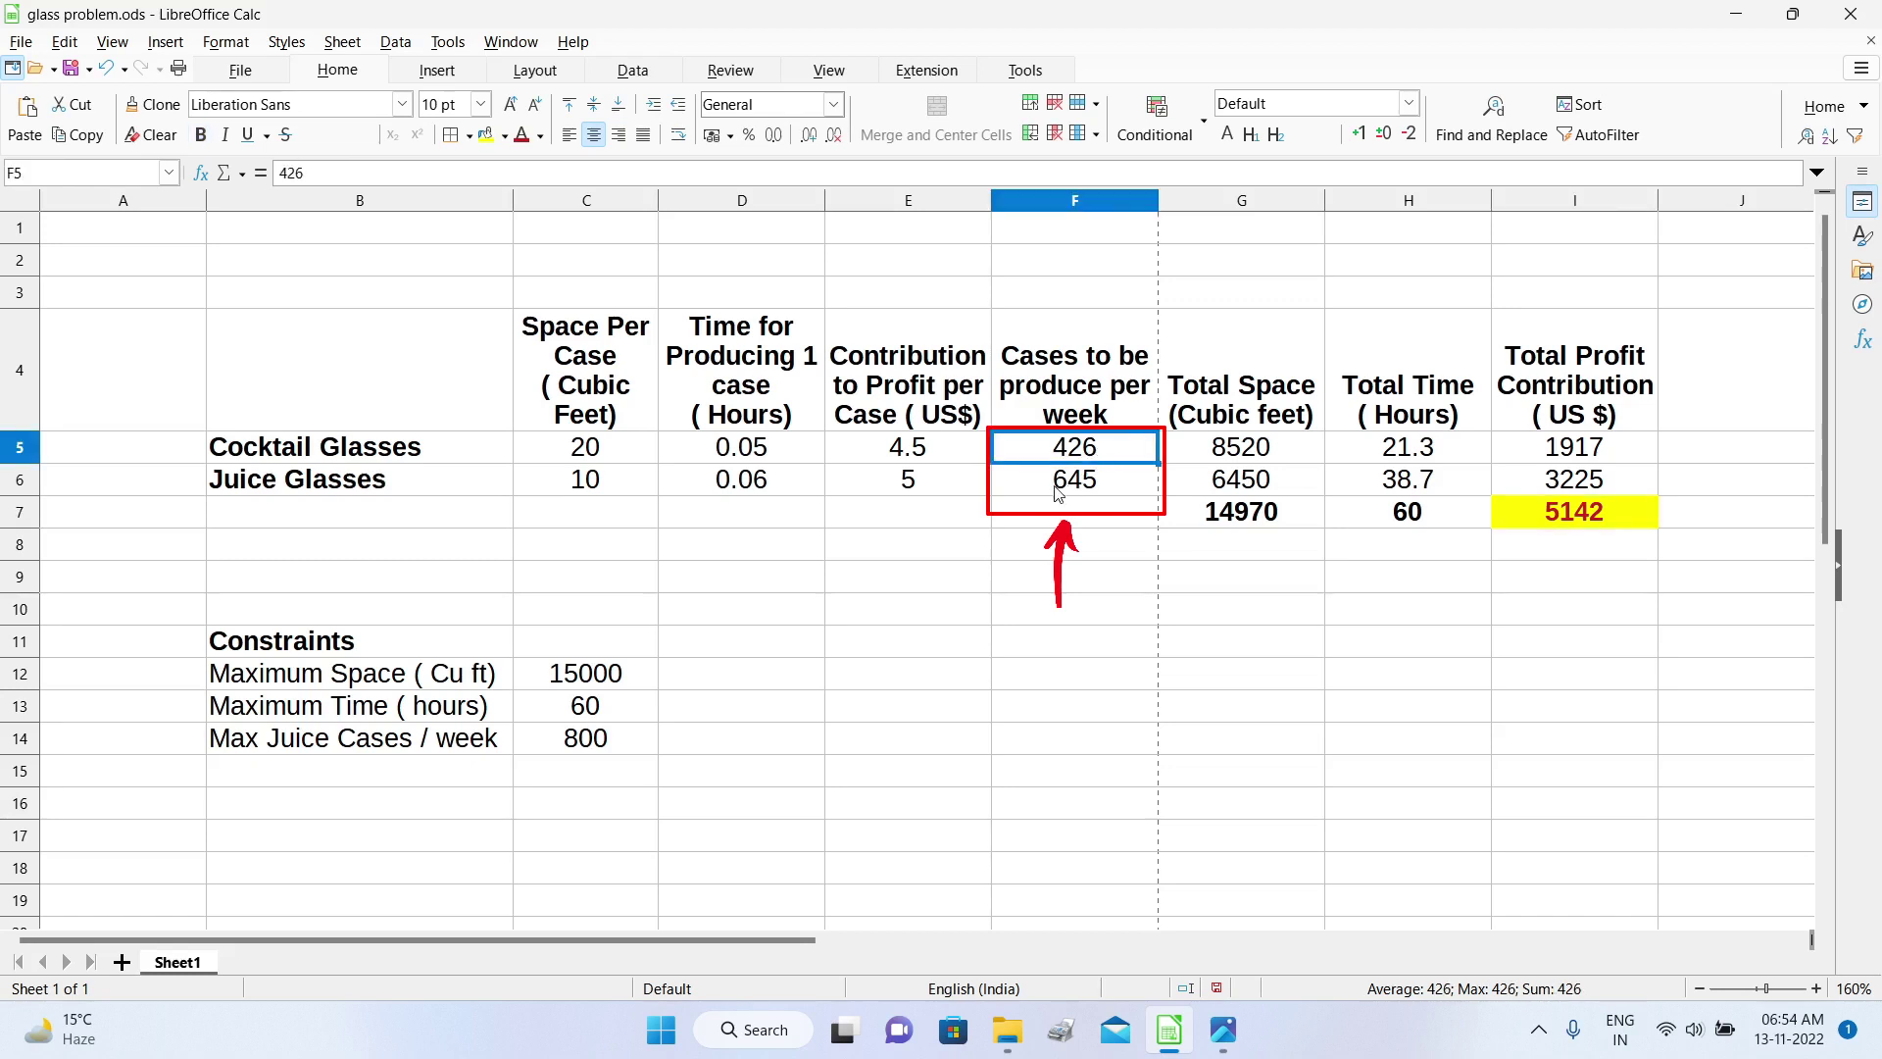
left_click(1068, 496)
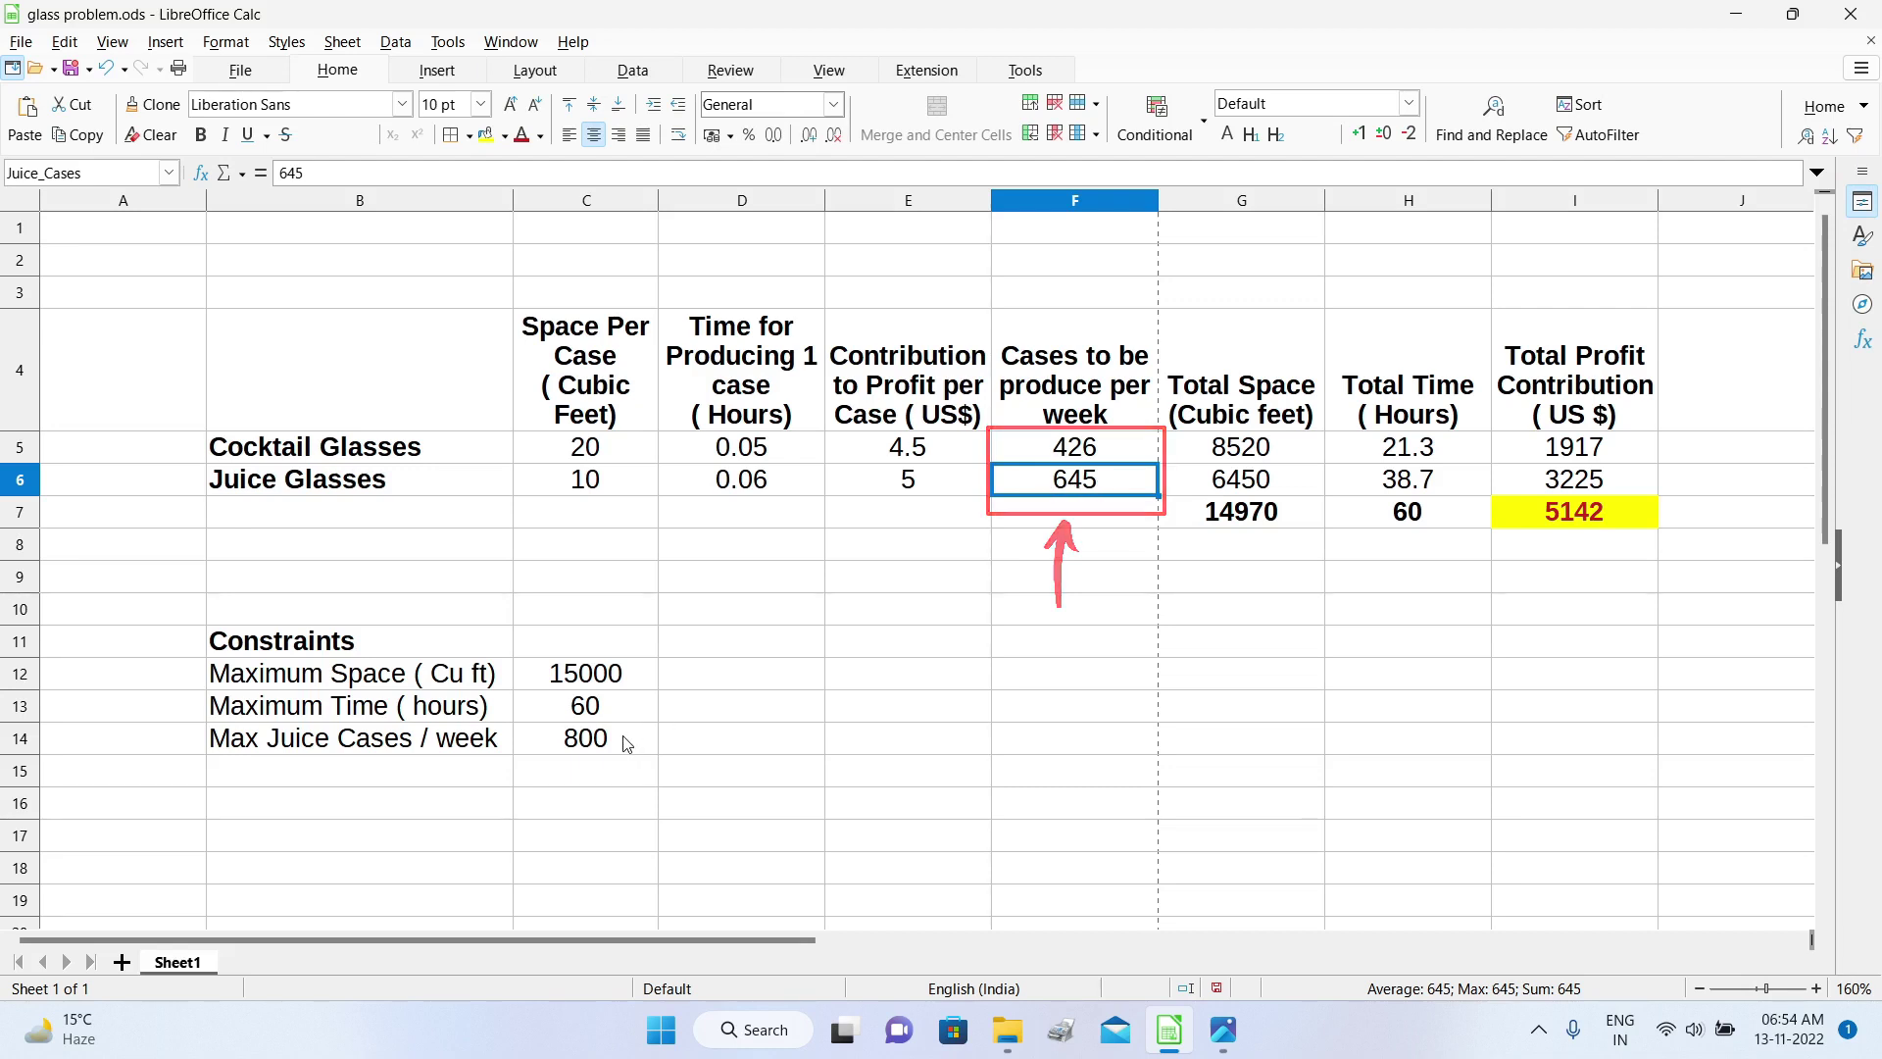
left_click(1273, 516)
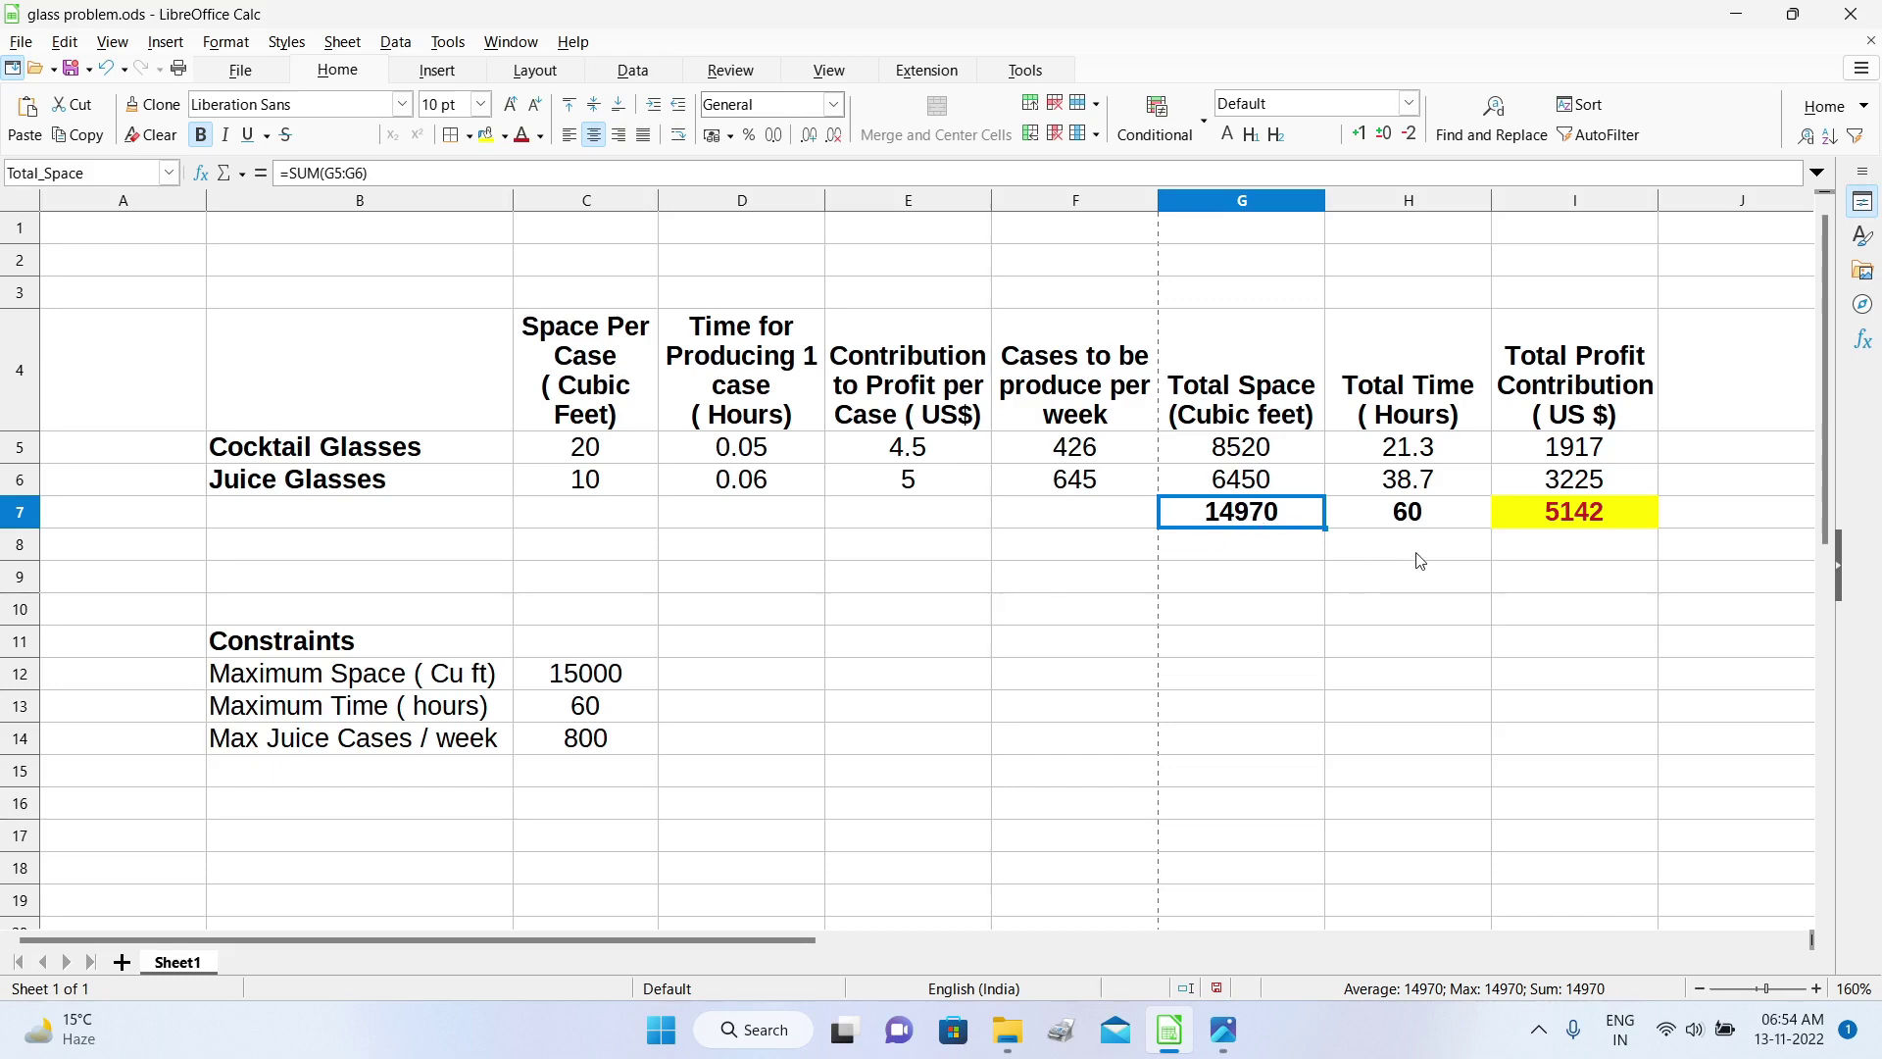
left_click(1422, 518)
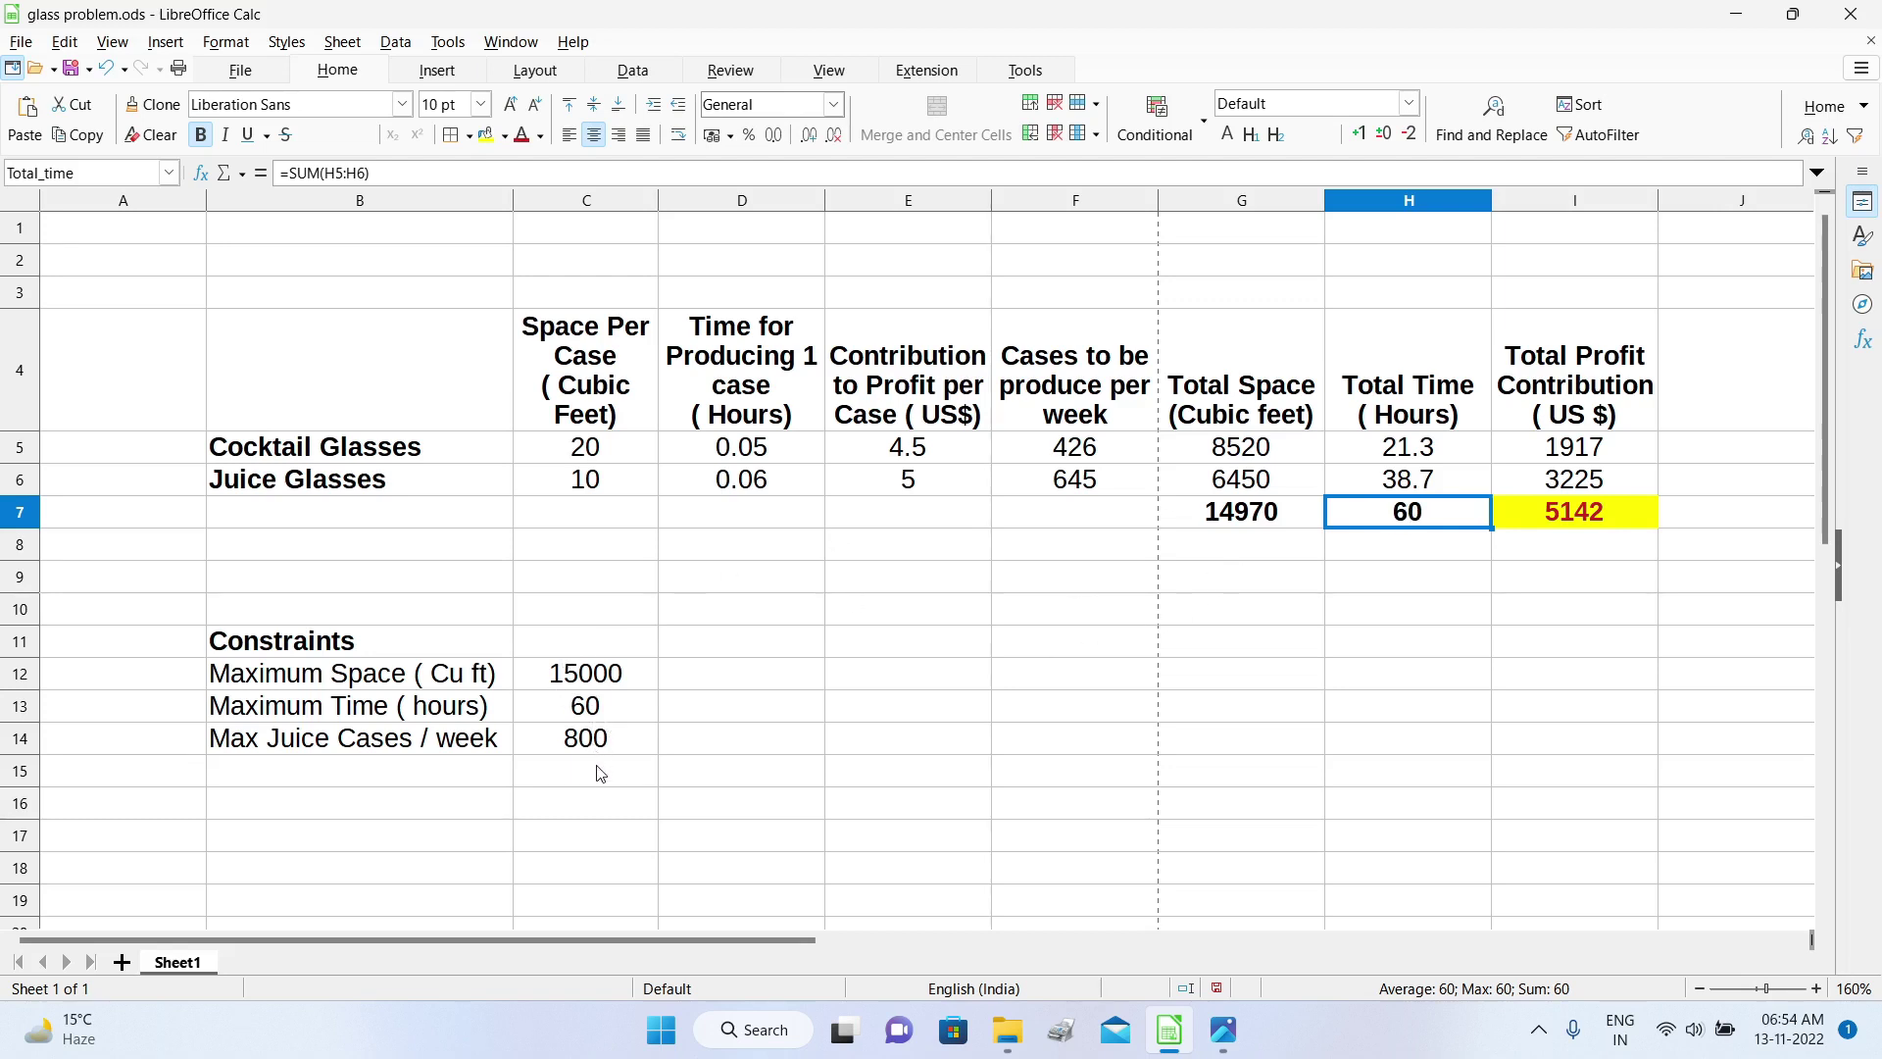
left_click(1080, 487)
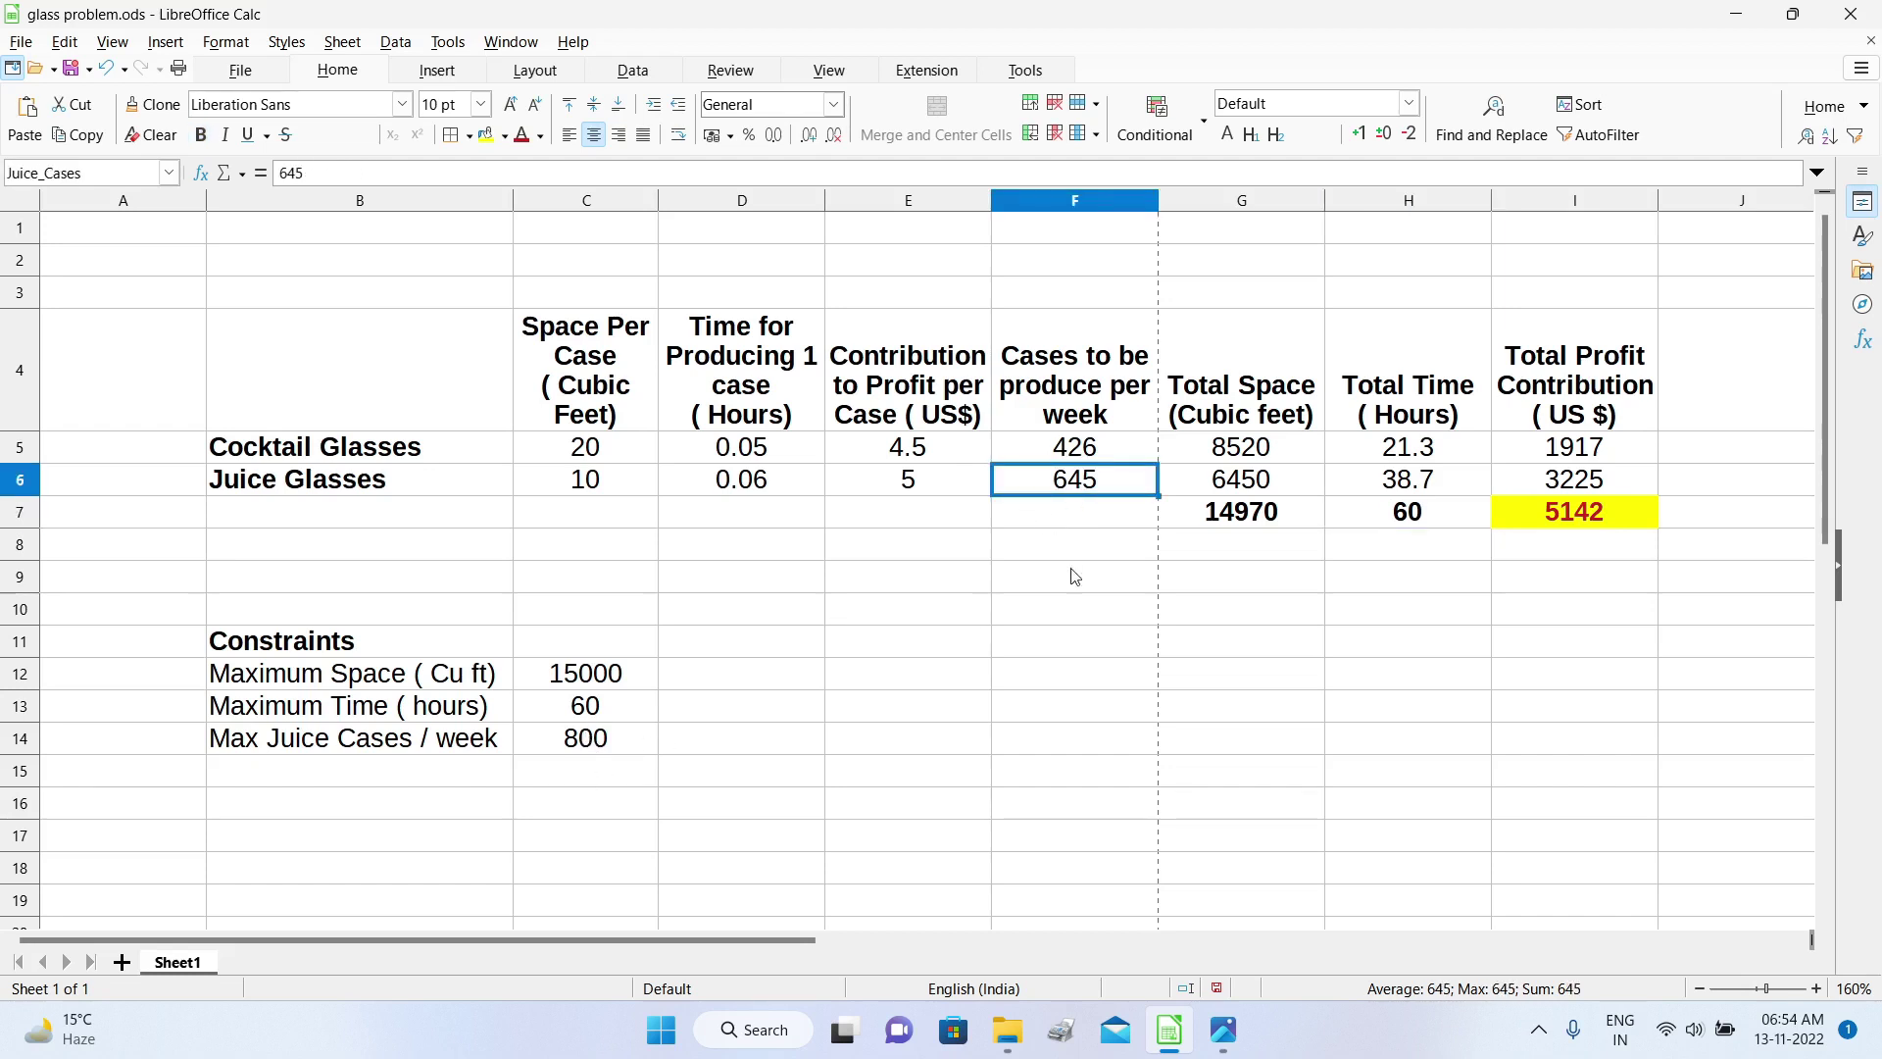
left_click(1221, 522)
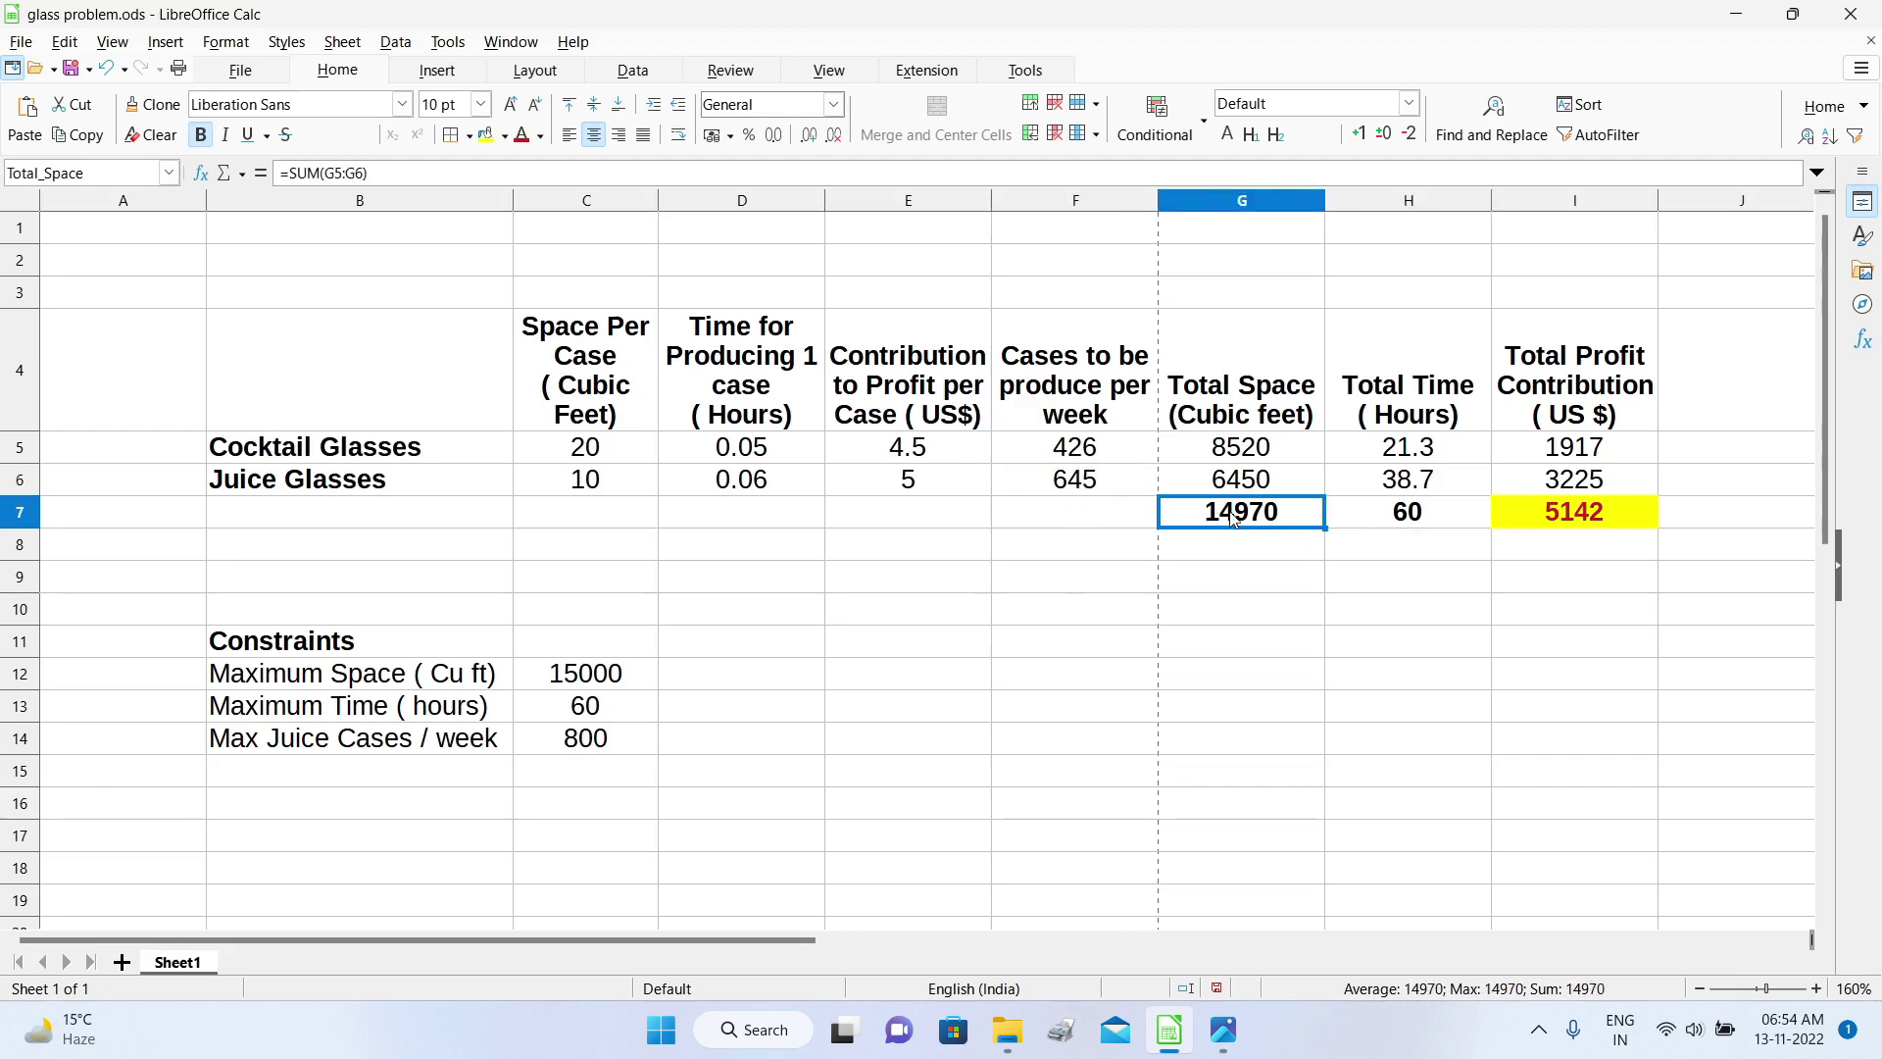
left_click(1434, 526)
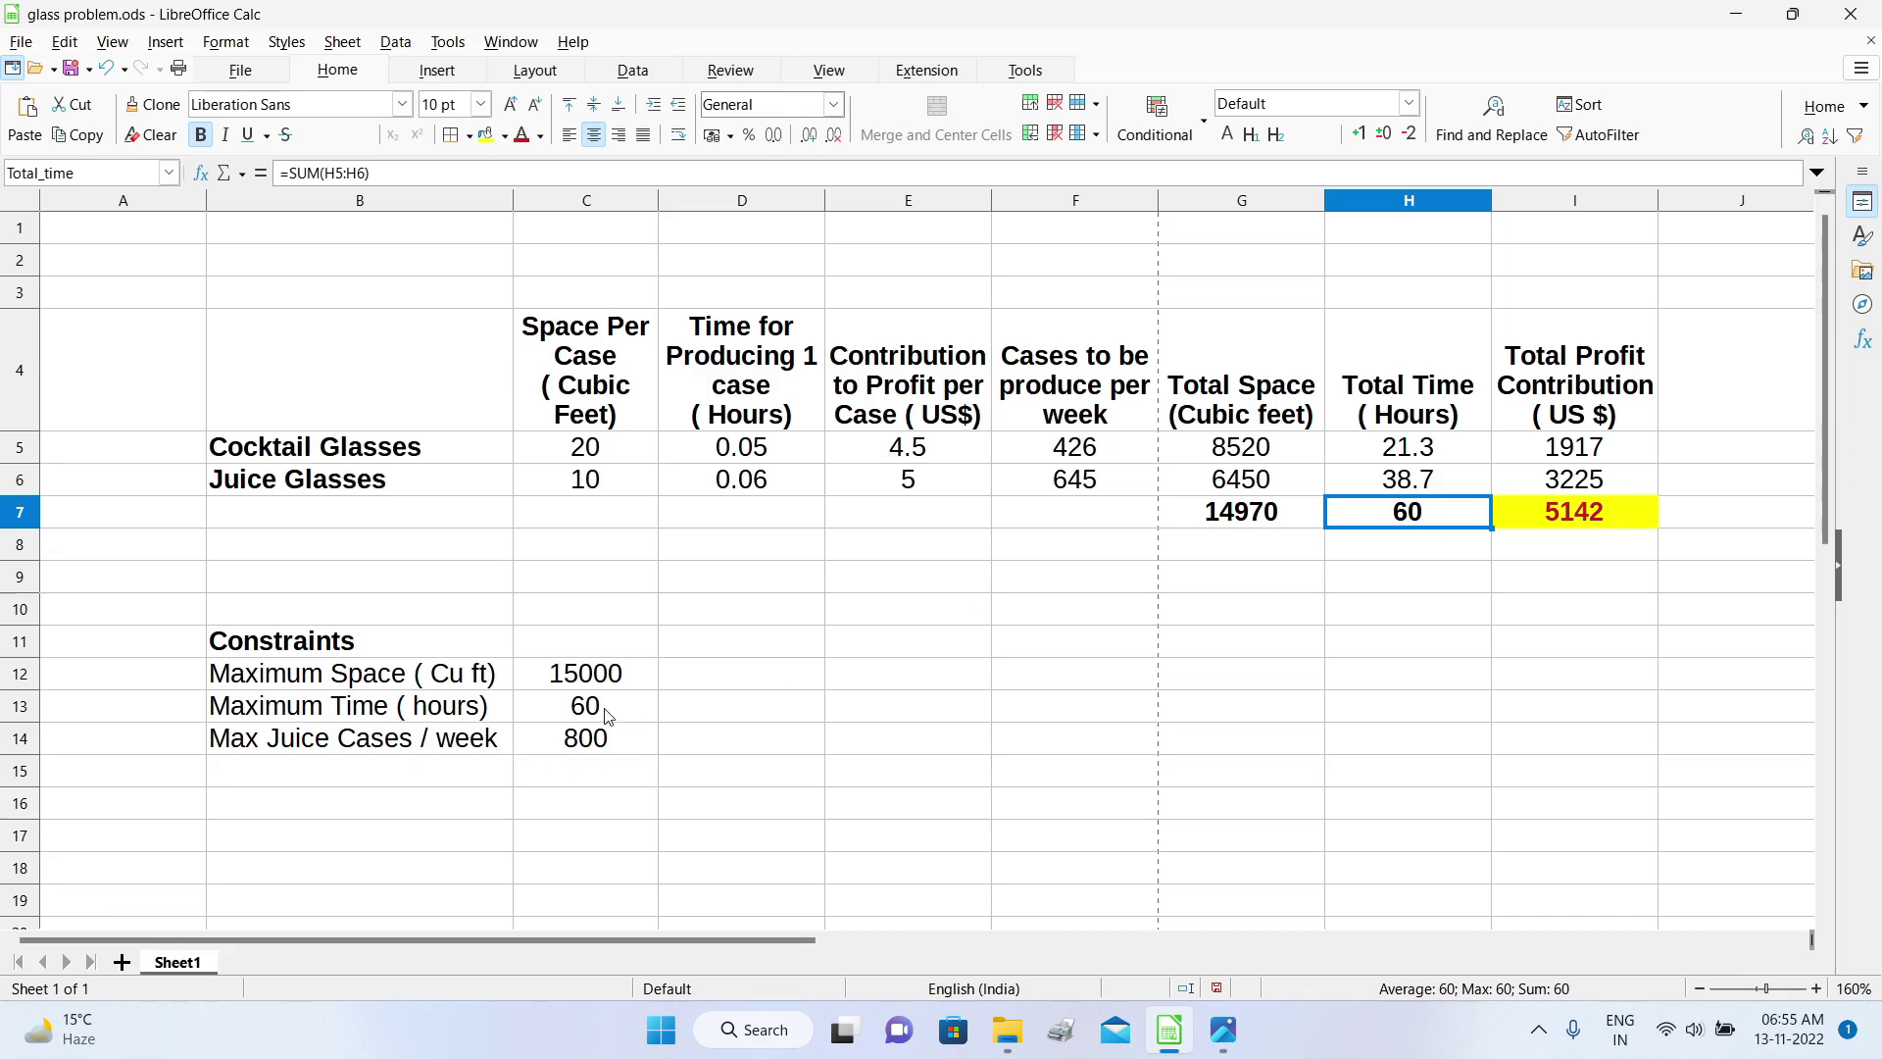
left_click(1113, 447)
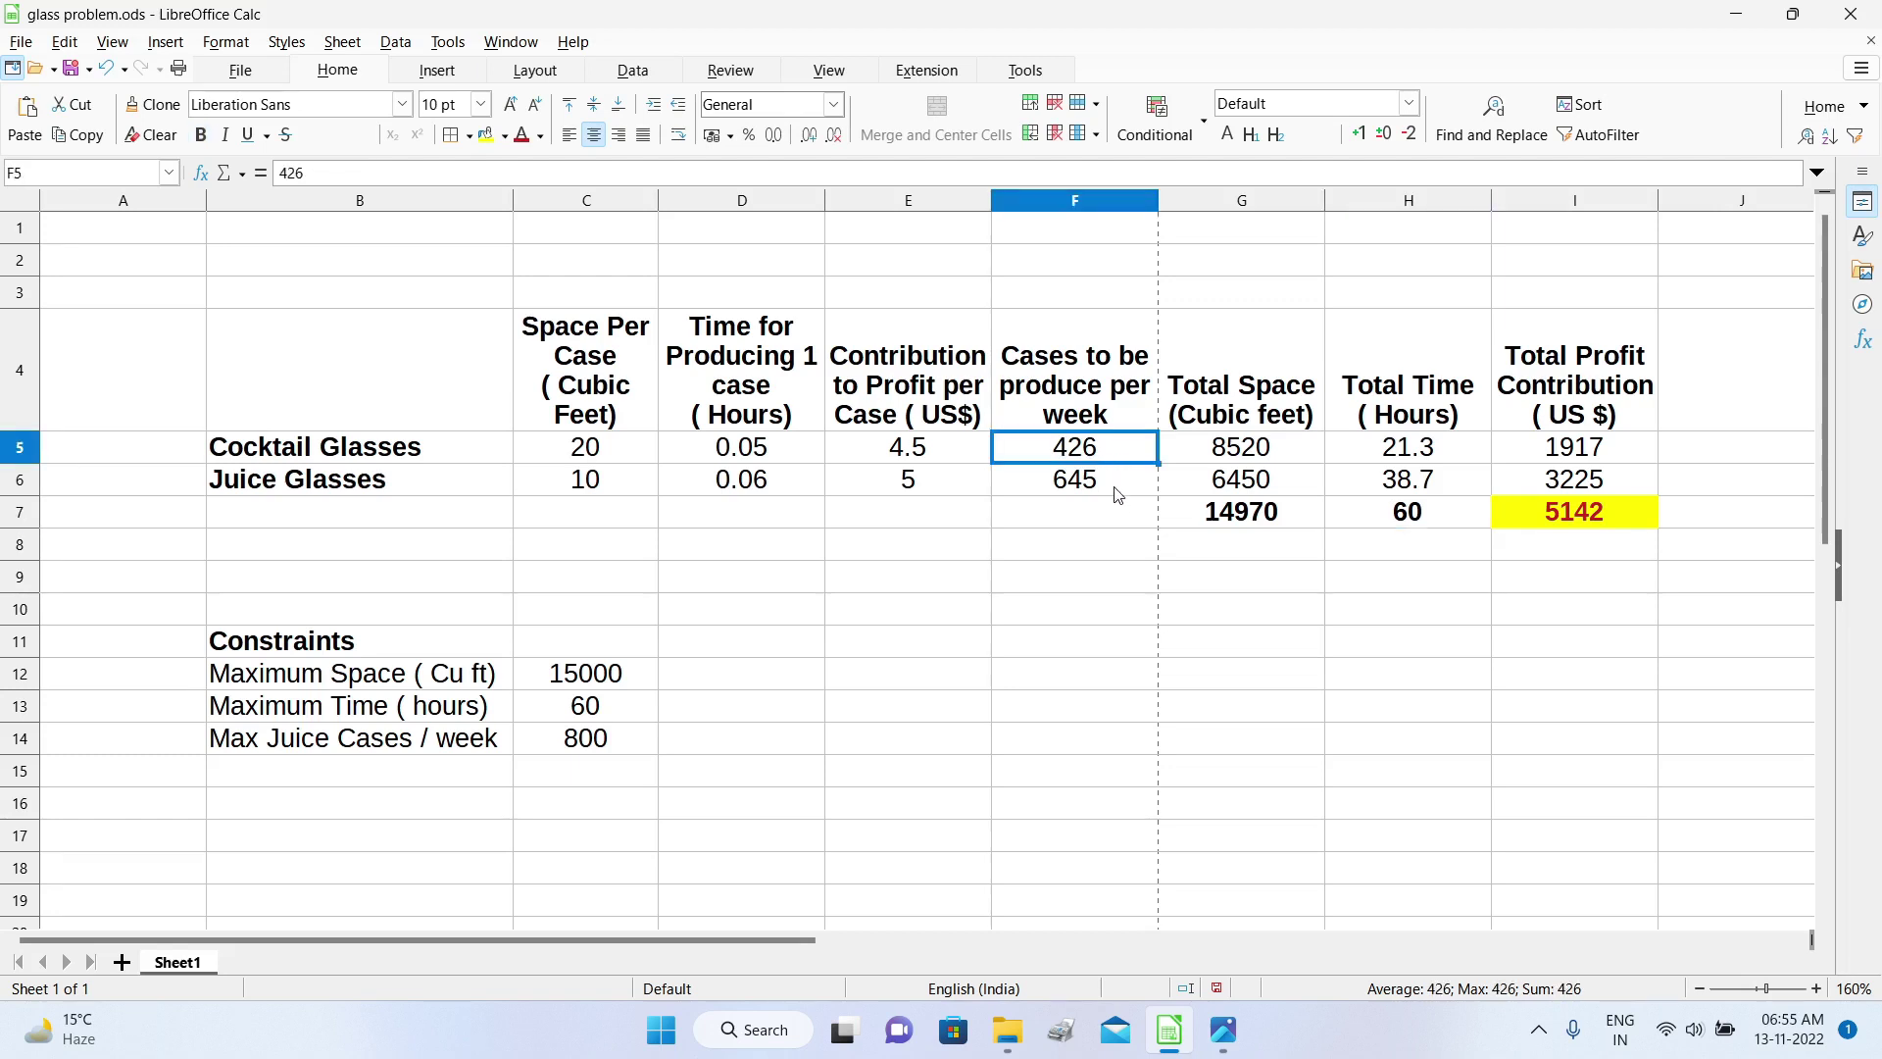
left_click(1116, 490)
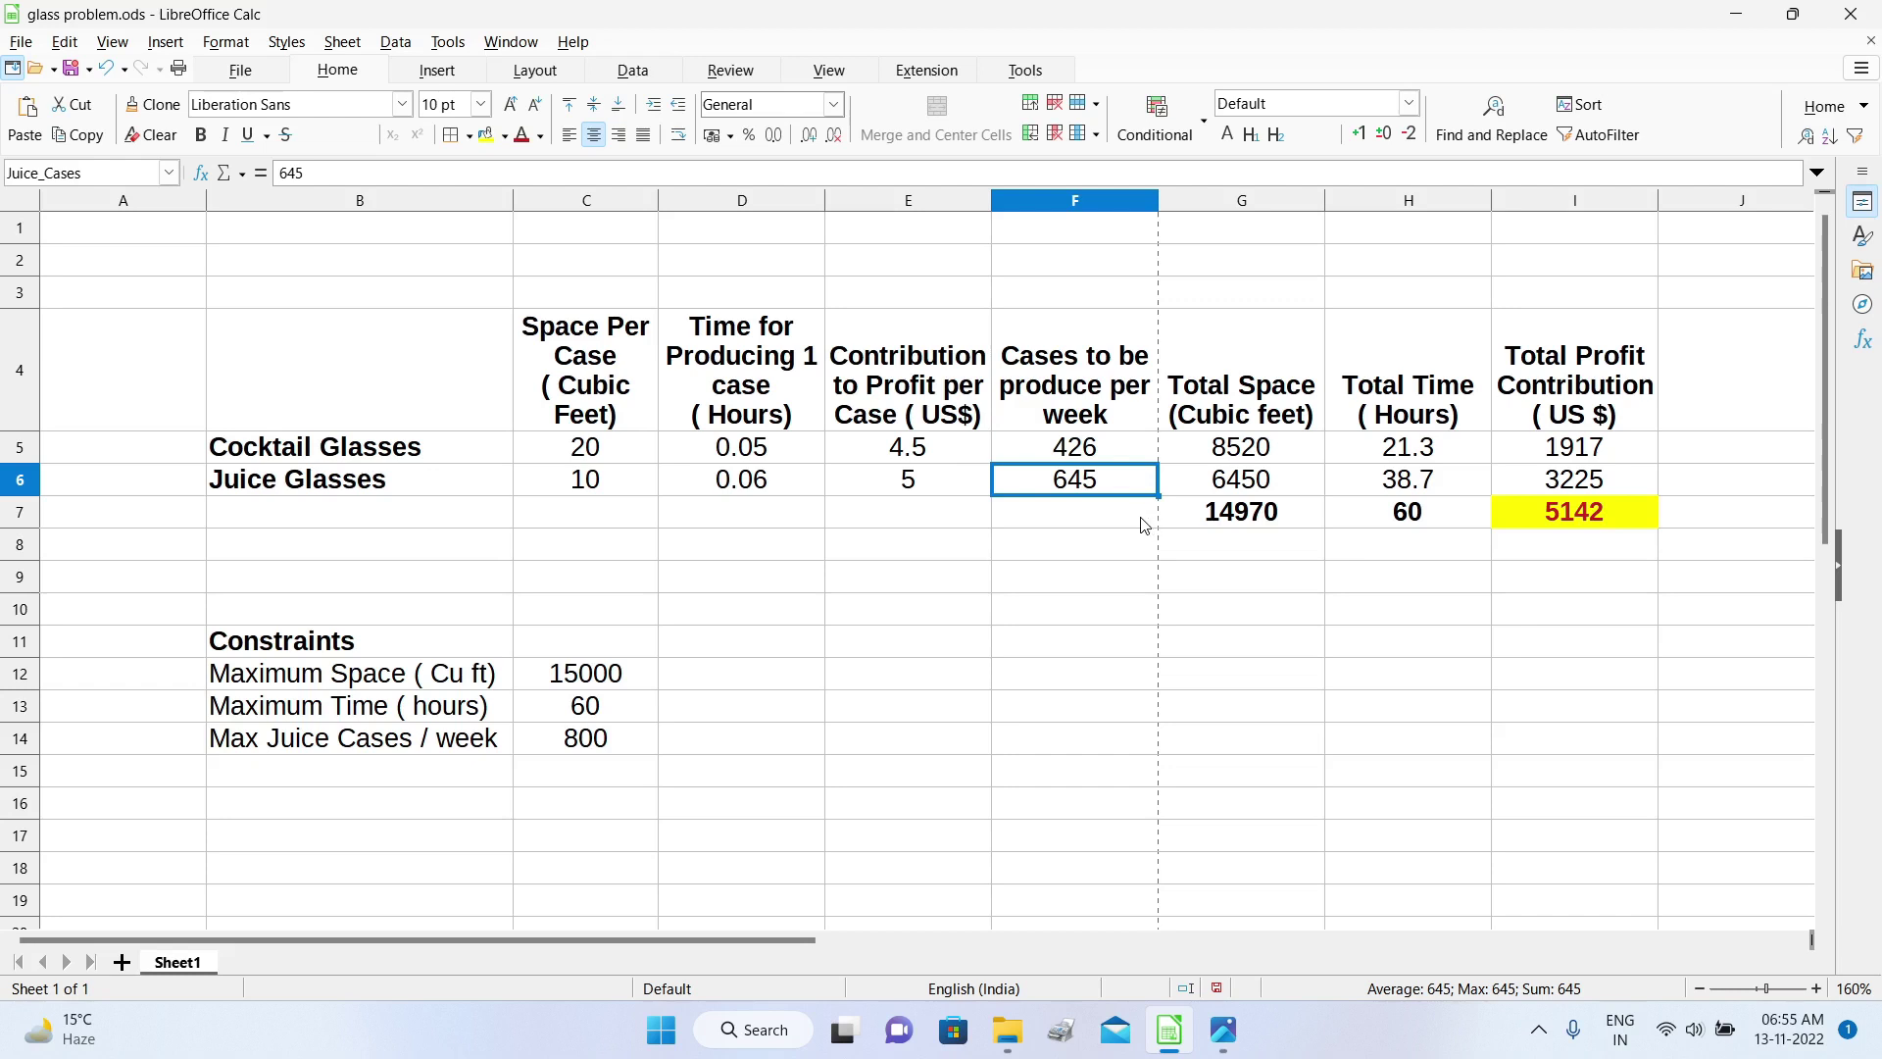
left_click(1569, 526)
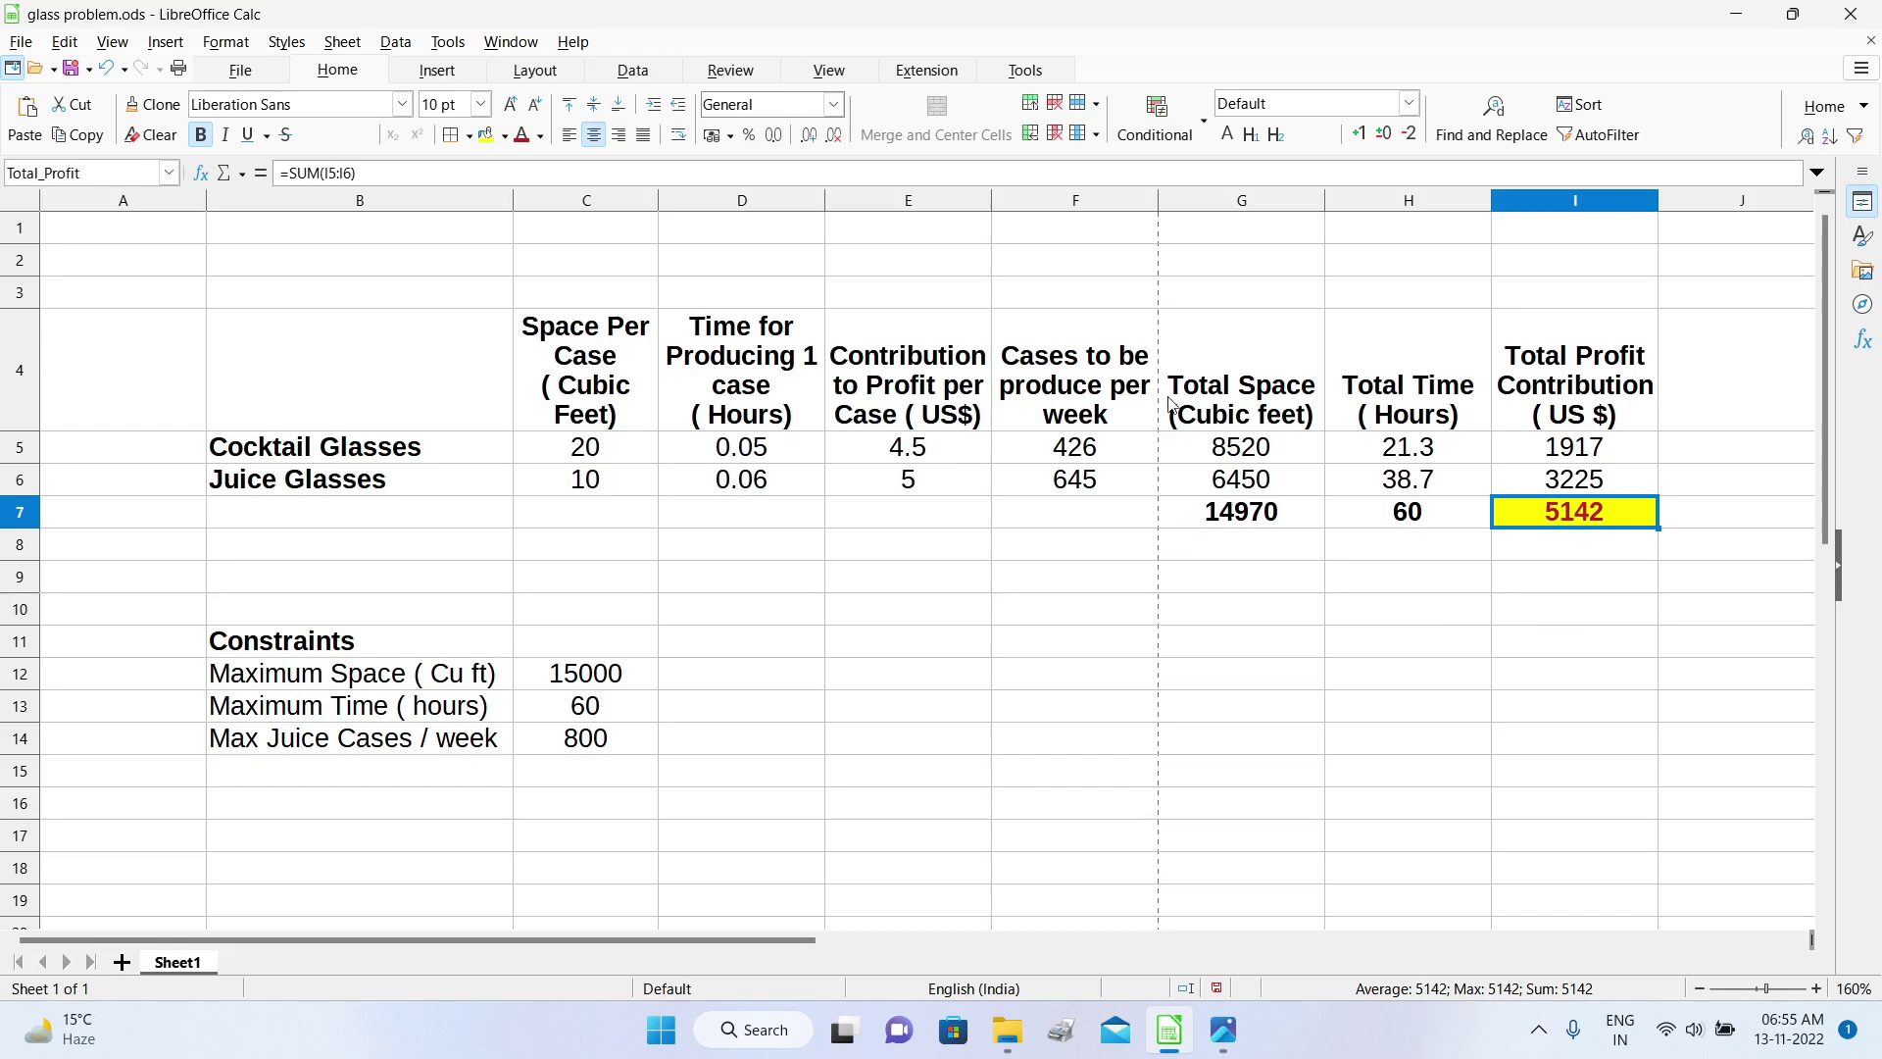
Step: Review the Solver engine and its settings in the Solver options, and close the Solver without solving
left_click(1037, 75)
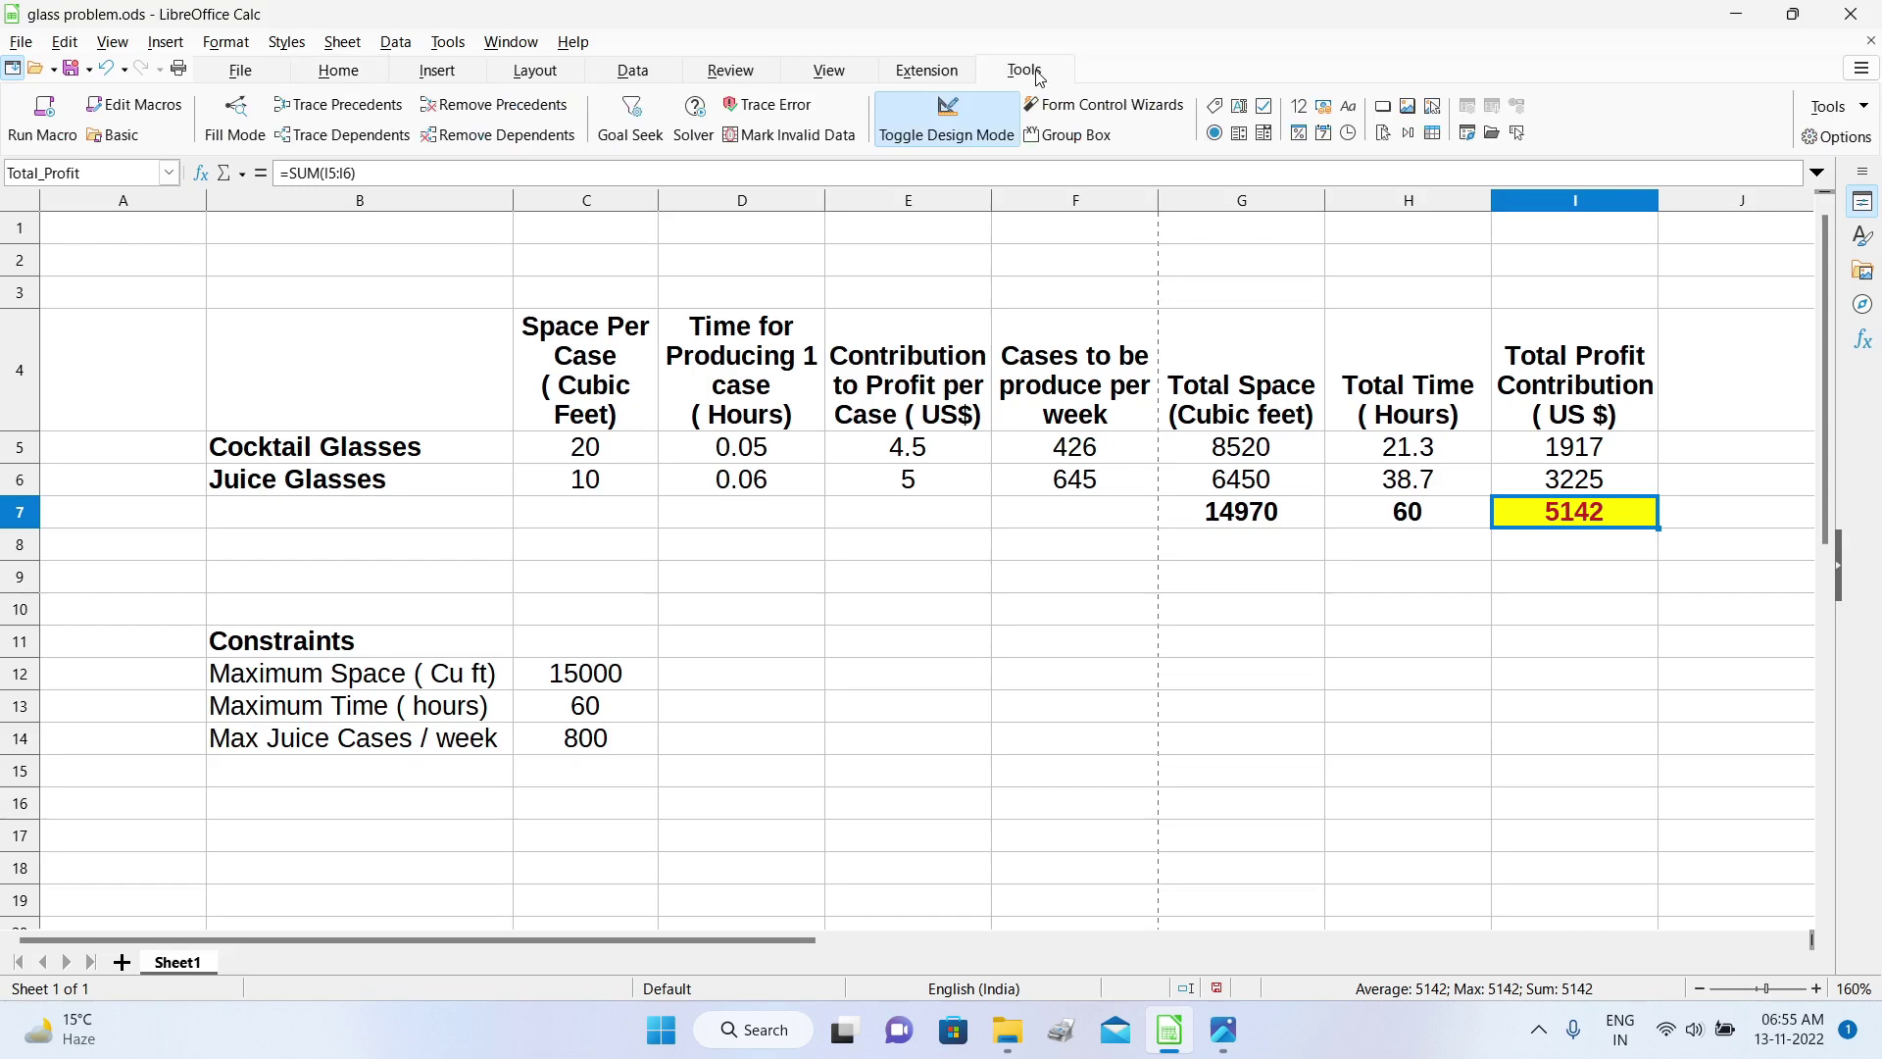
left_click(703, 130)
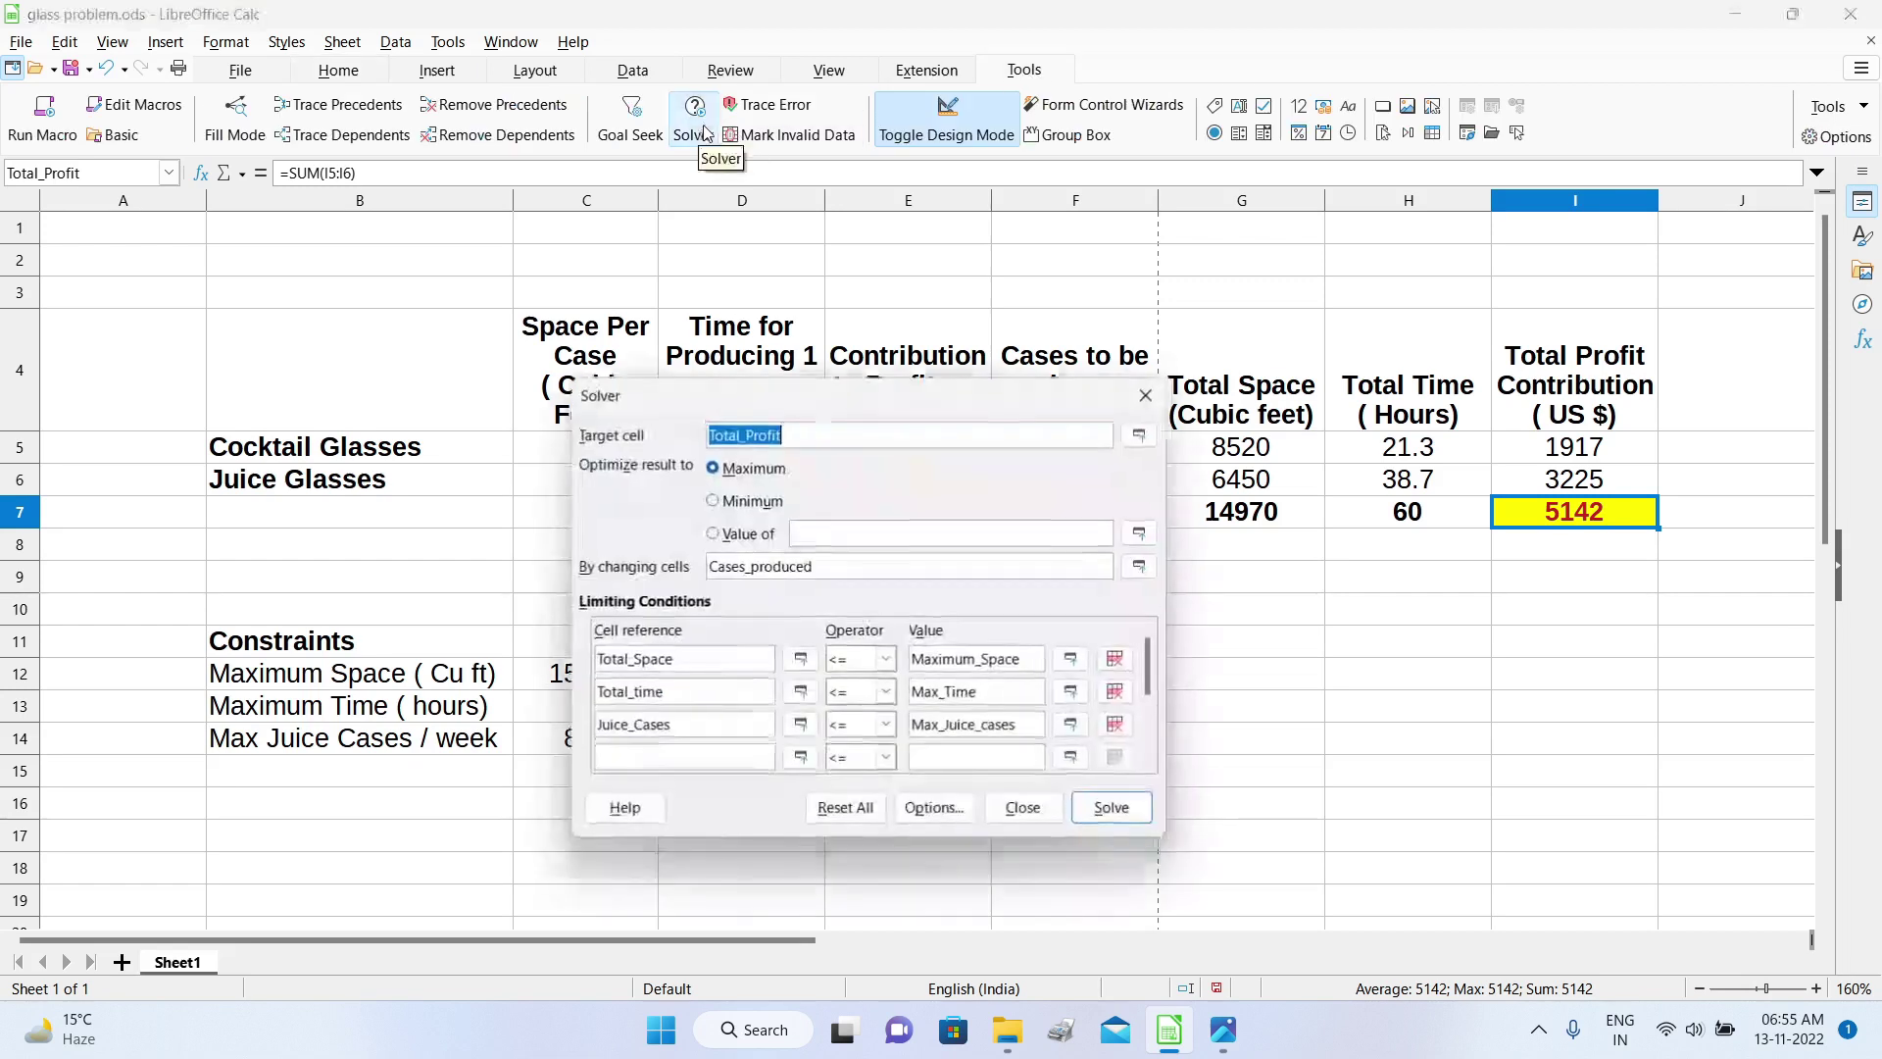
left_click_drag(958, 392, 1047, 186)
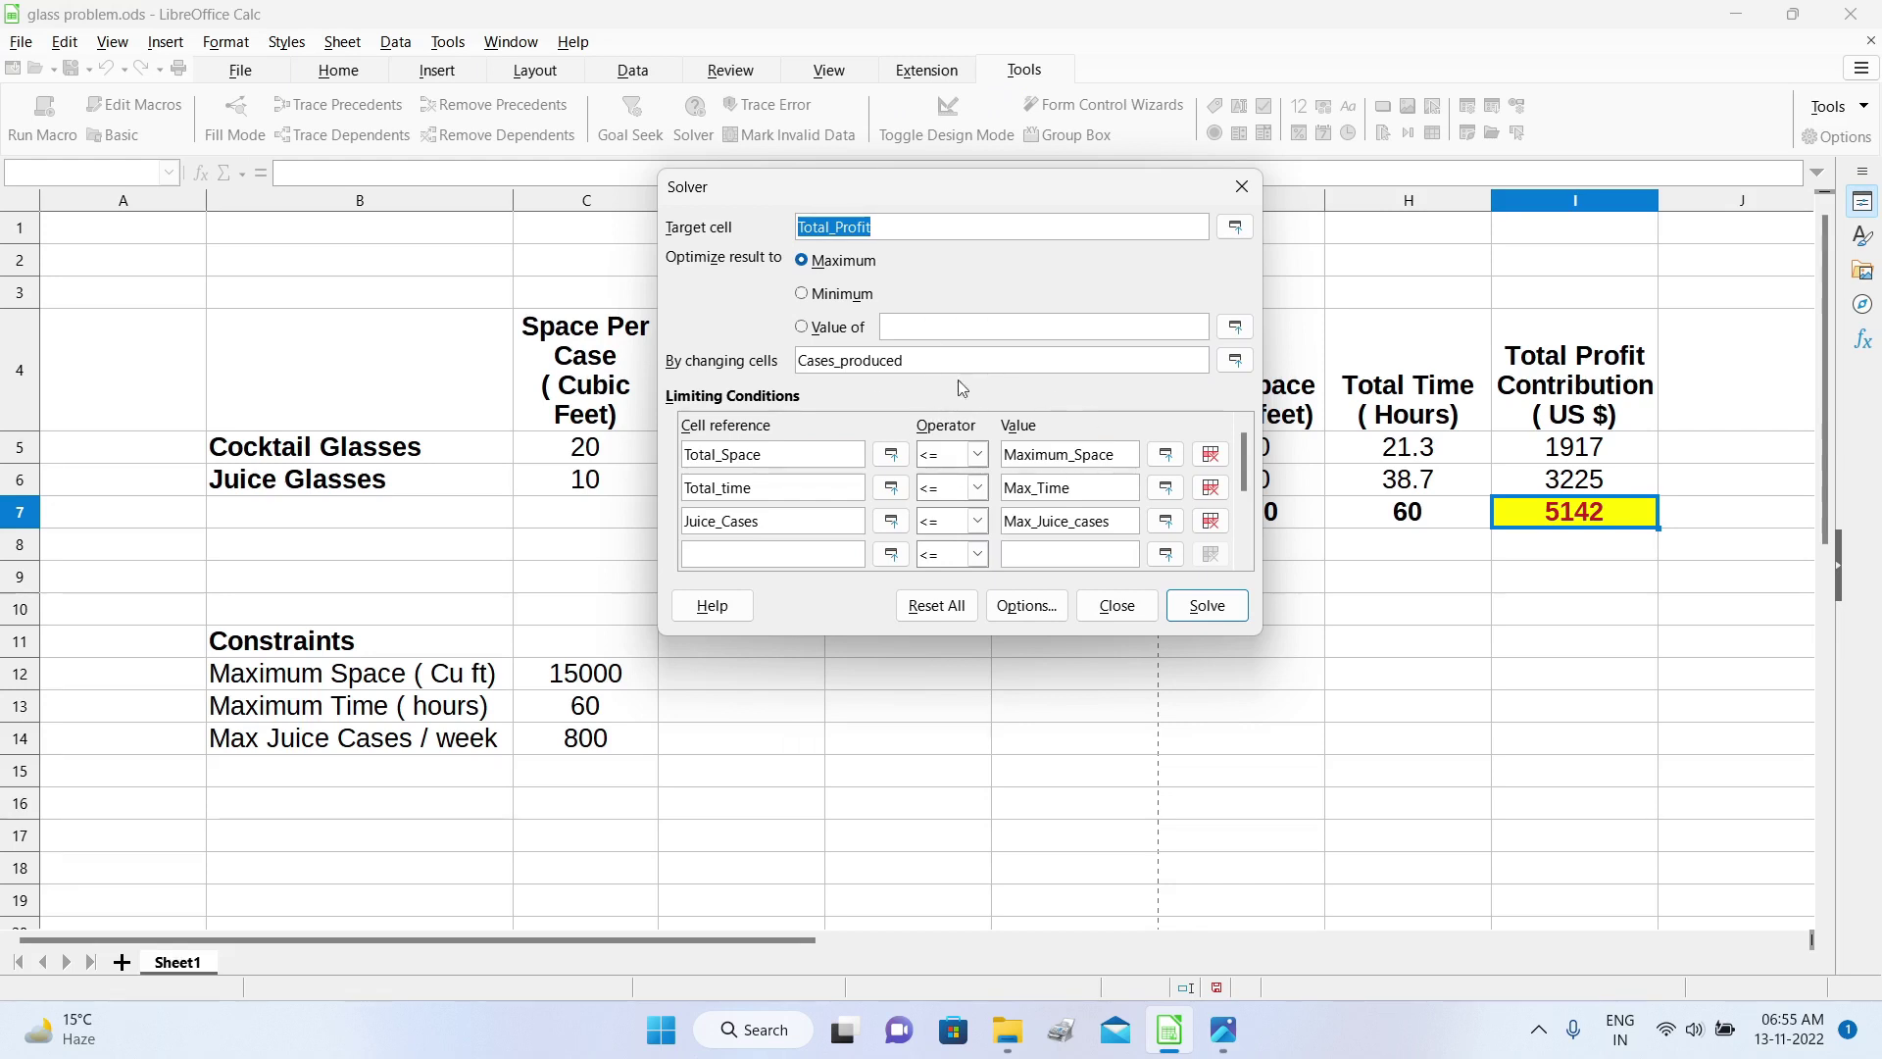
left_click(1026, 605)
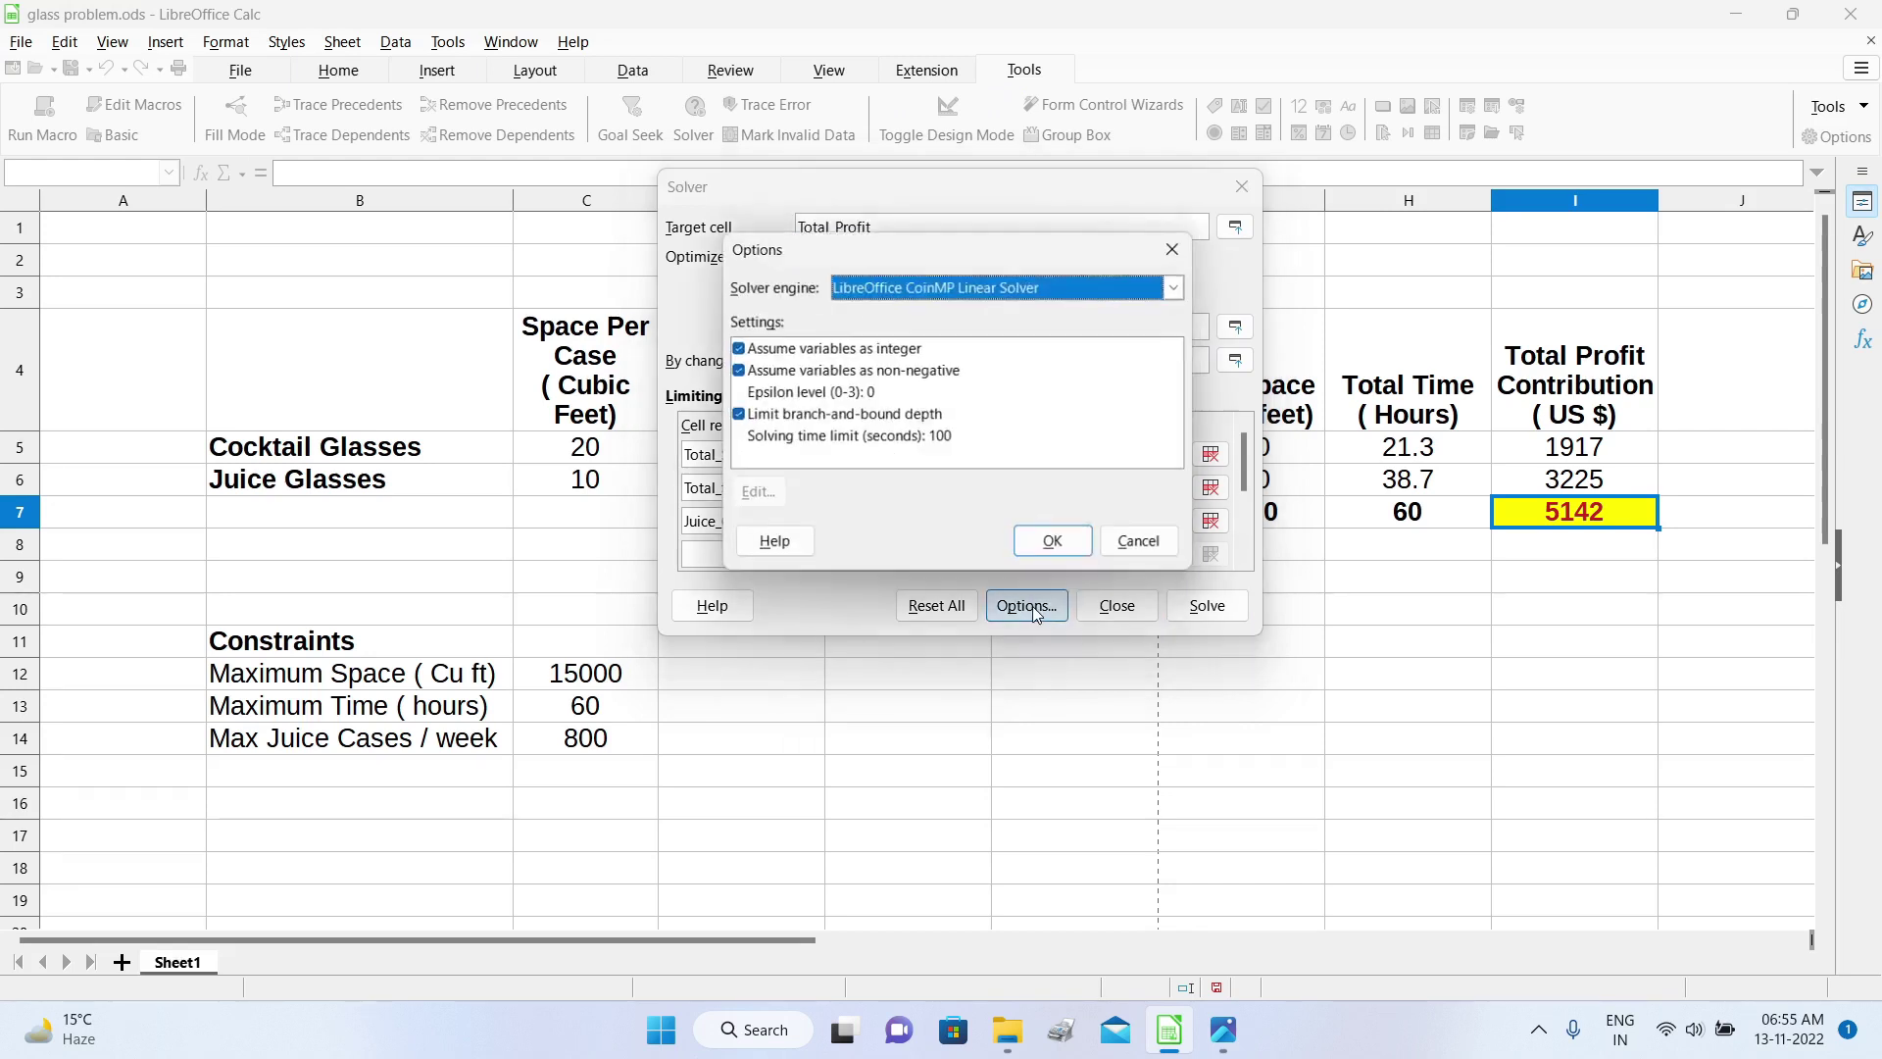
left_click(1183, 247)
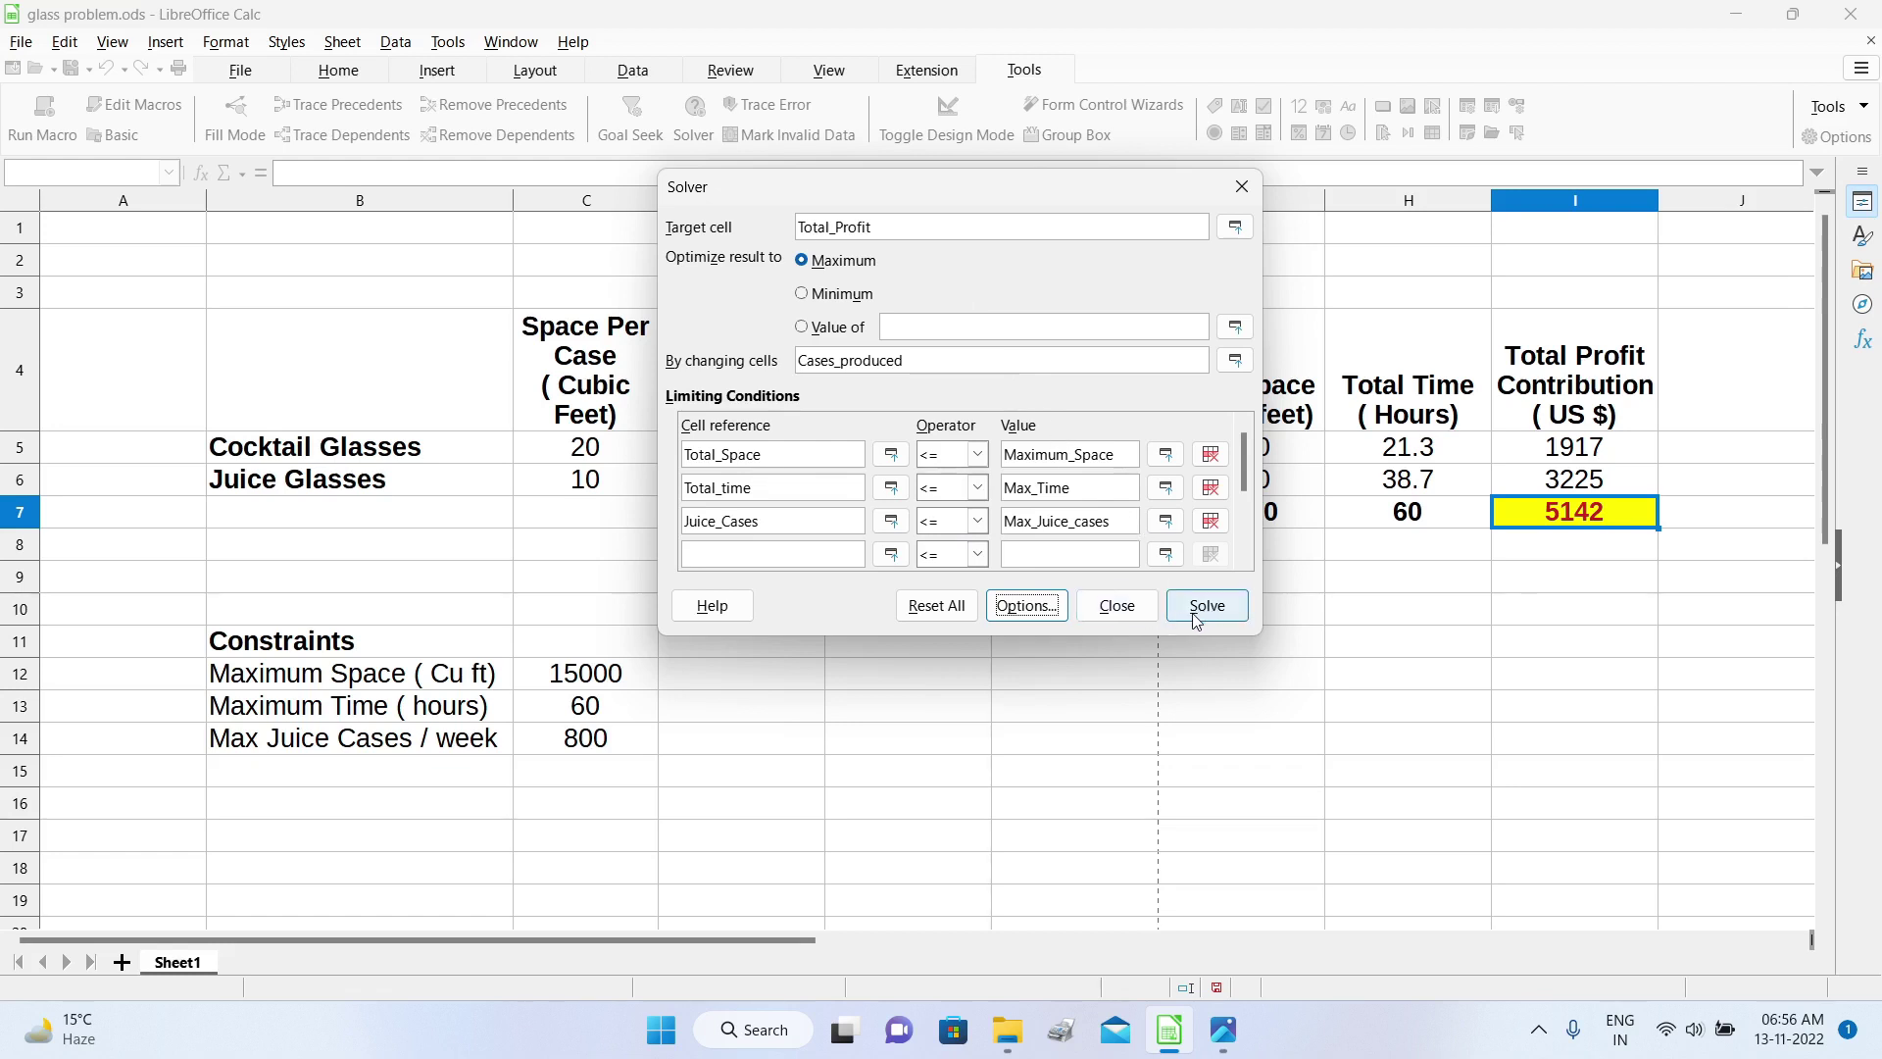
left_click_drag(1155, 189, 1070, 184)
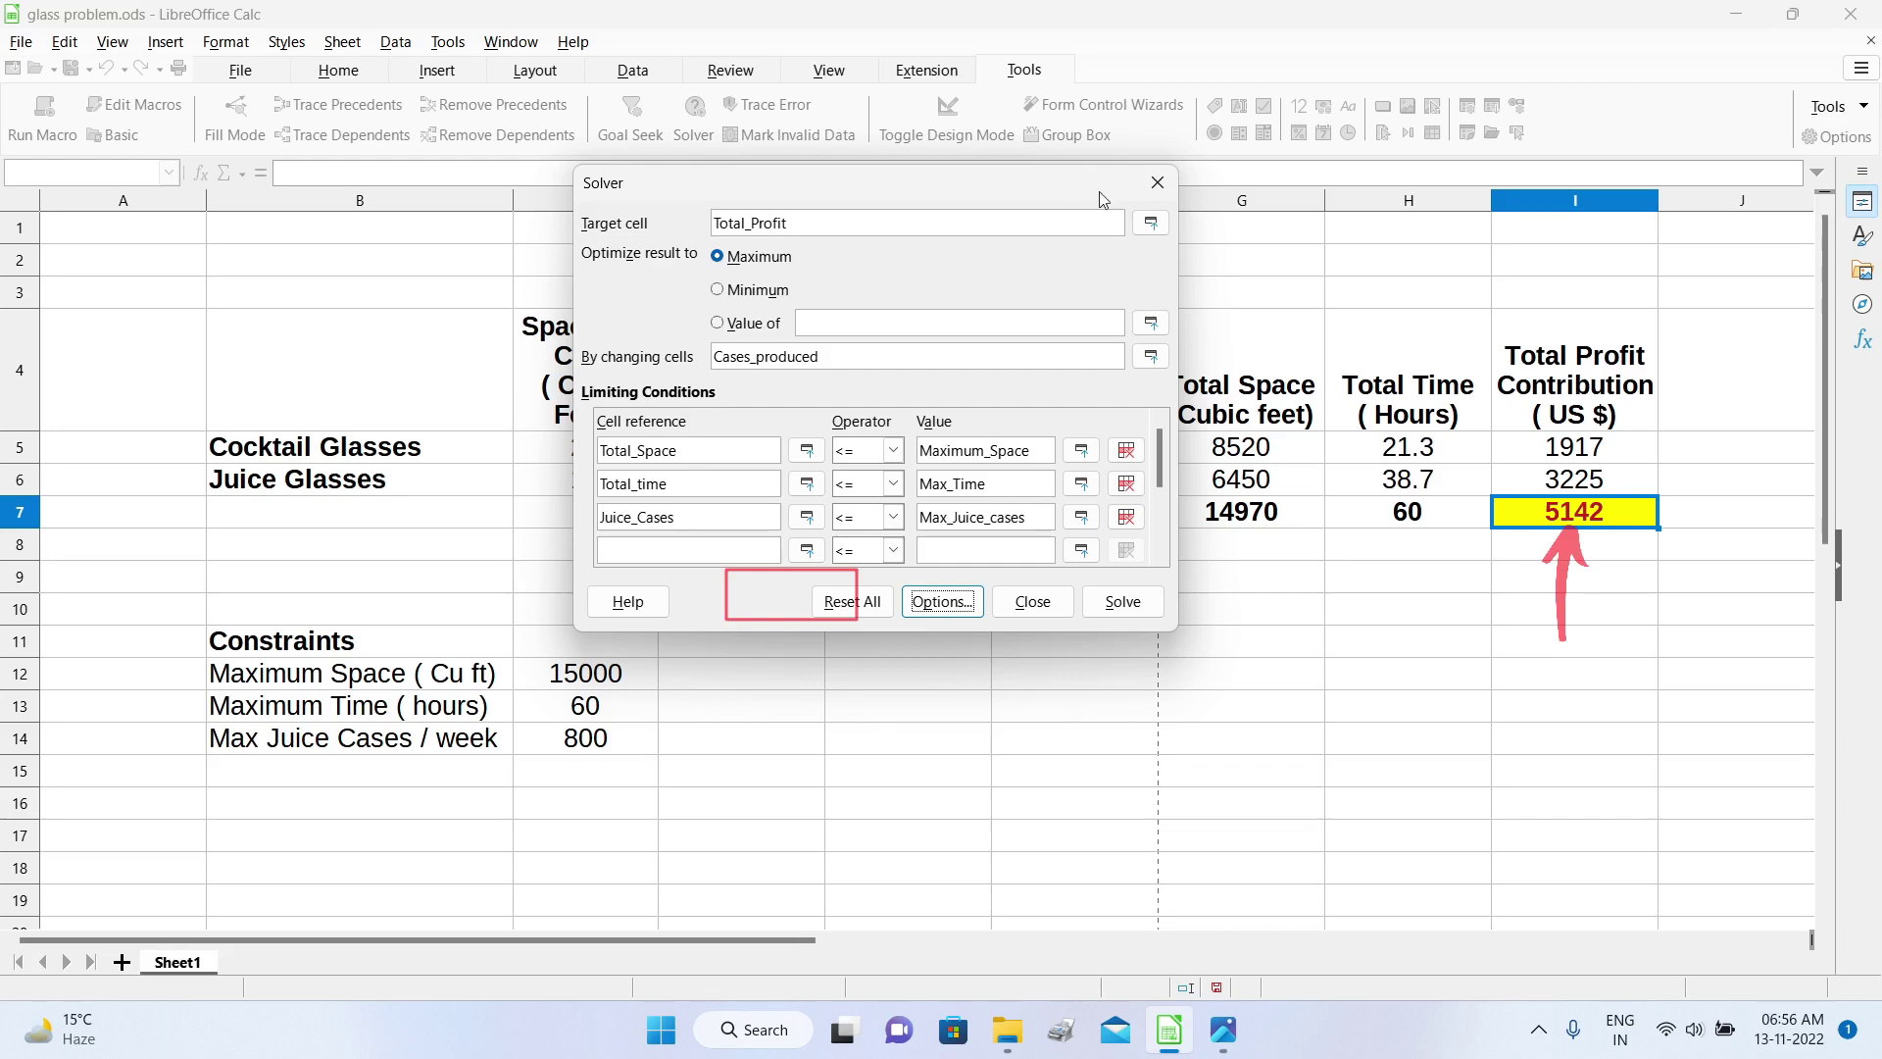
left_click(1157, 186)
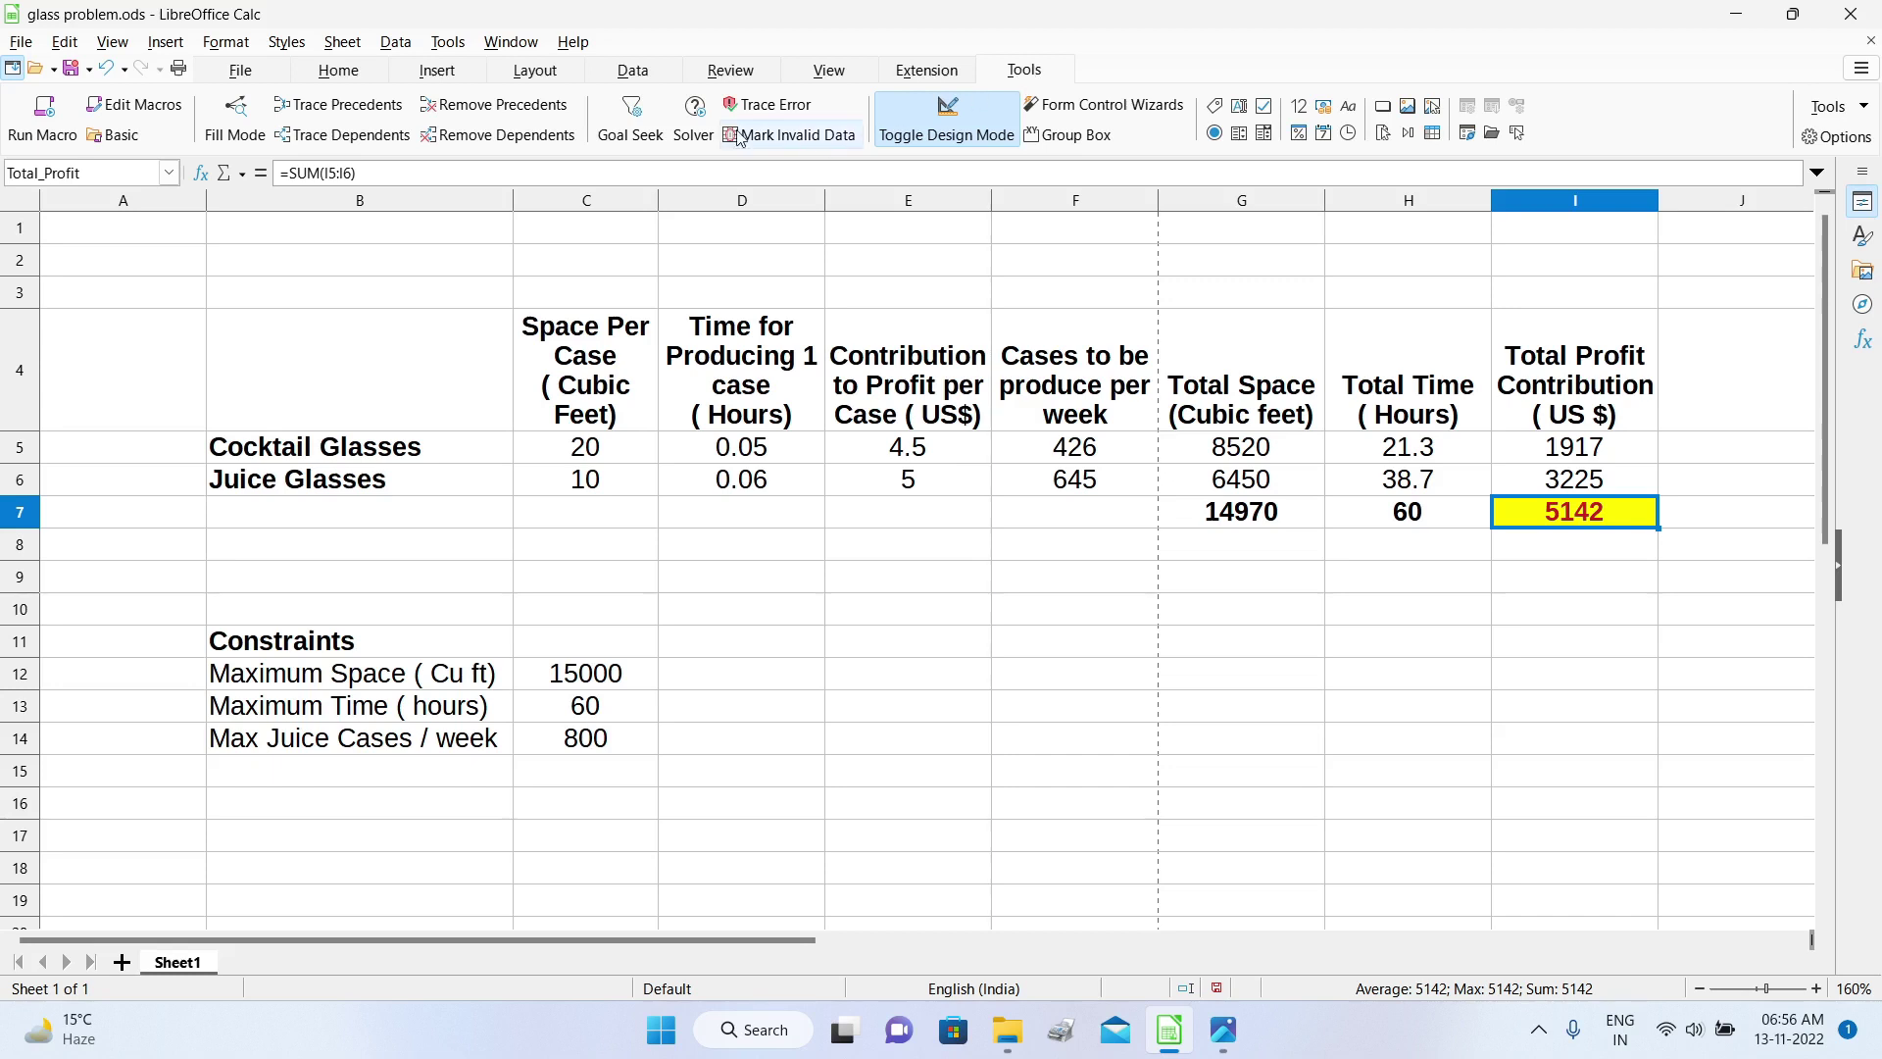
Step: Check the Solver's target, changing cells Cases_produced and limiting conditions against the cells in the sheet, and close the Solver
left_click(696, 116)
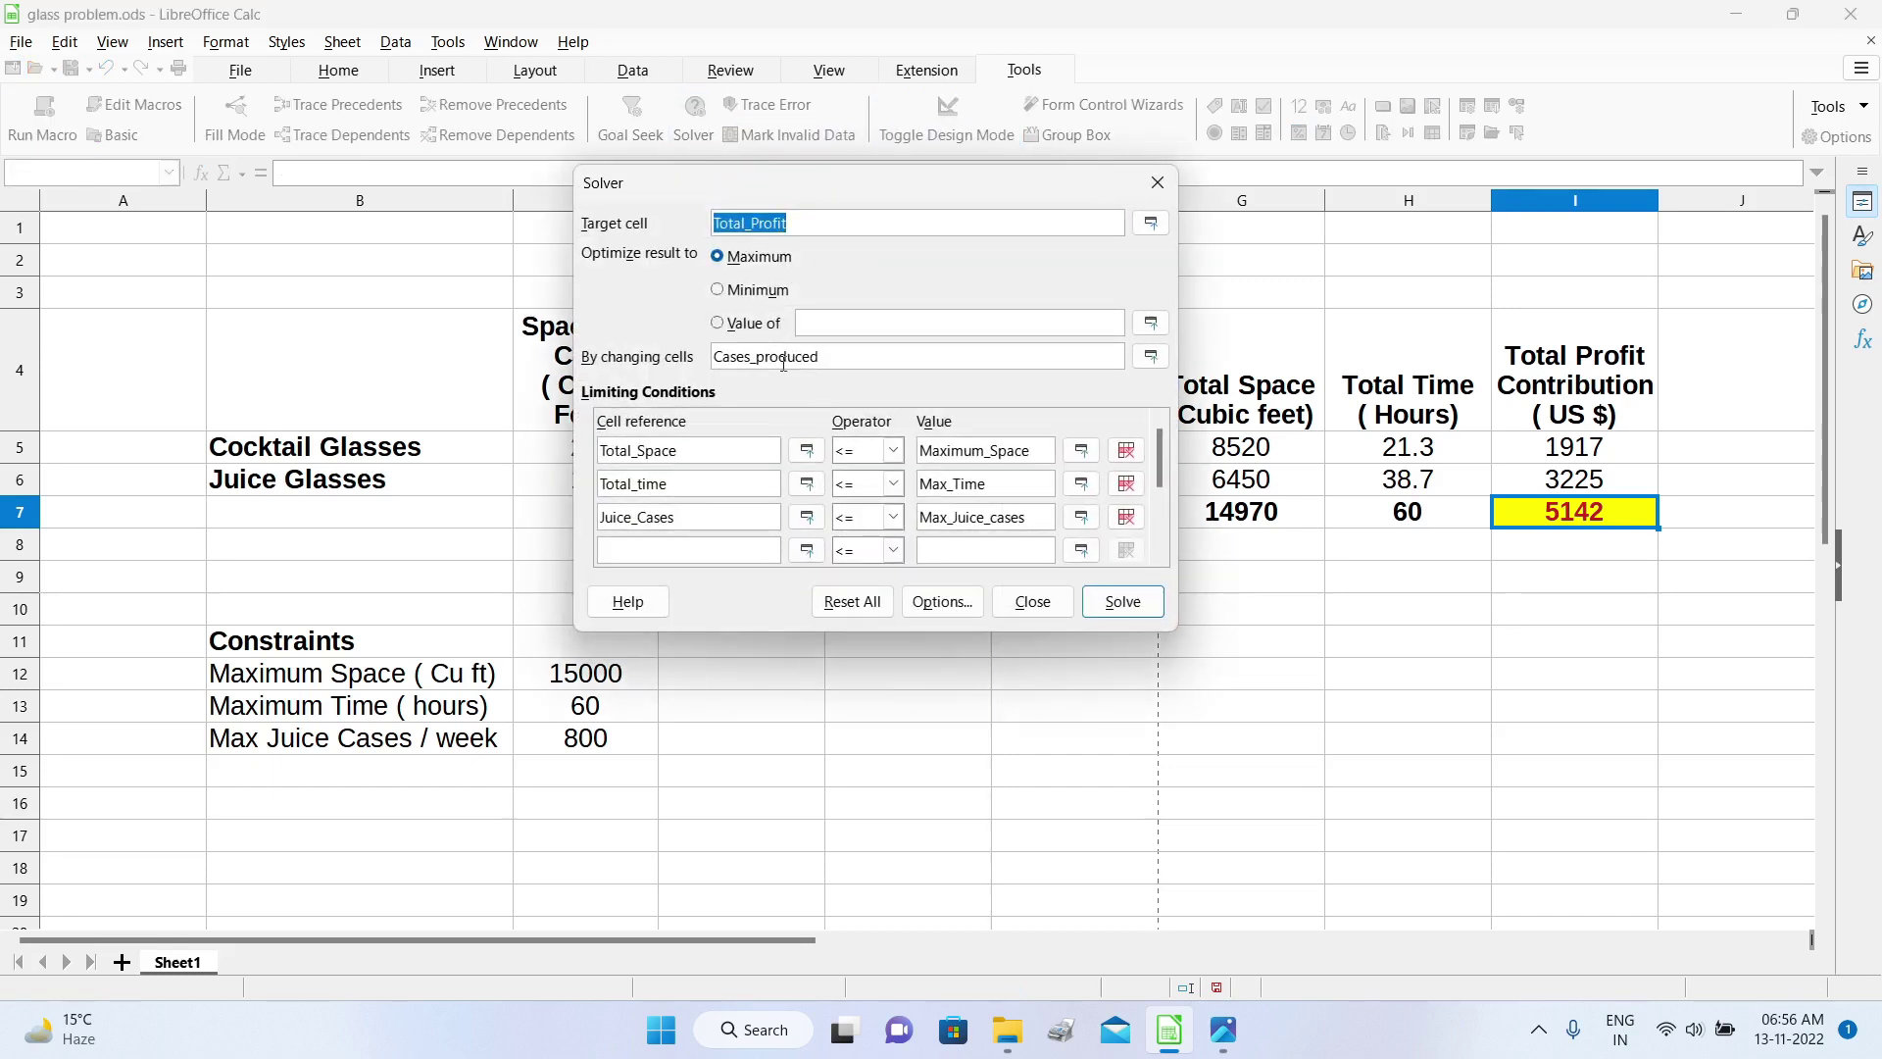
left_click_drag(862, 186, 623, 163)
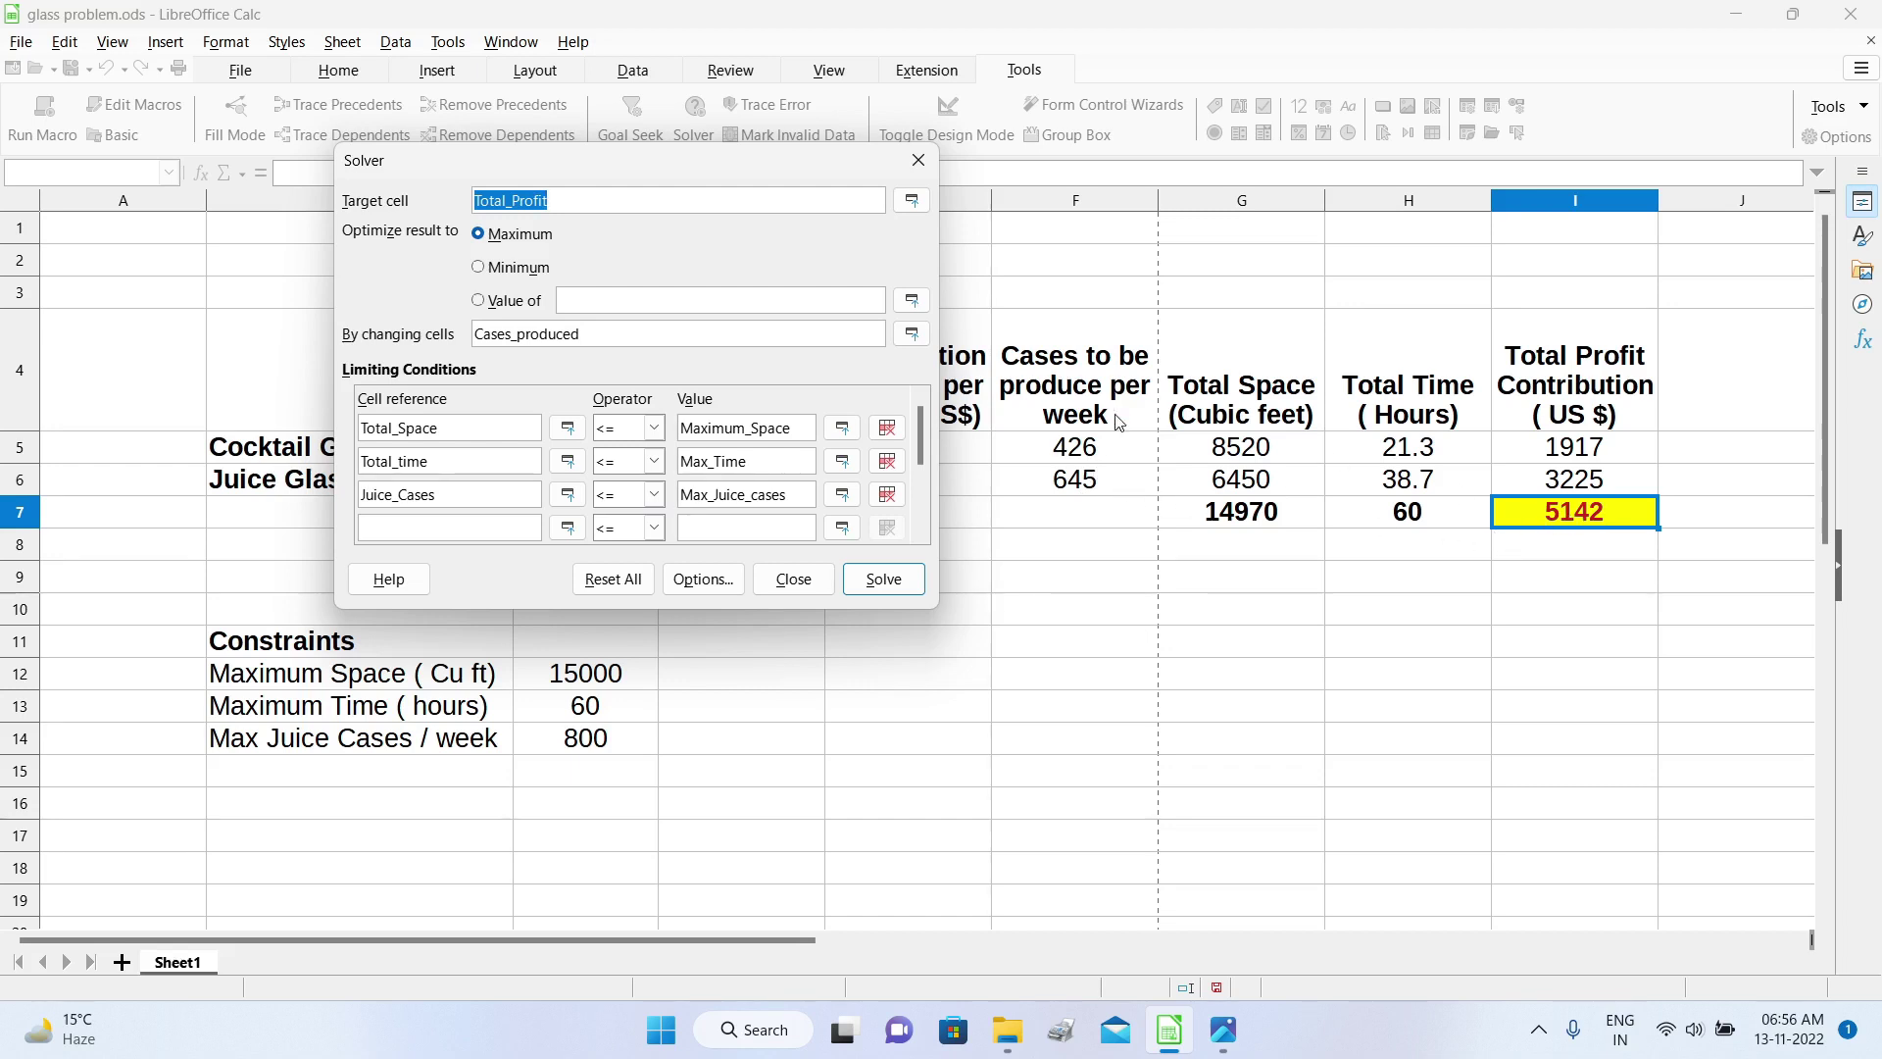
left_click_drag(736, 164, 829, 545)
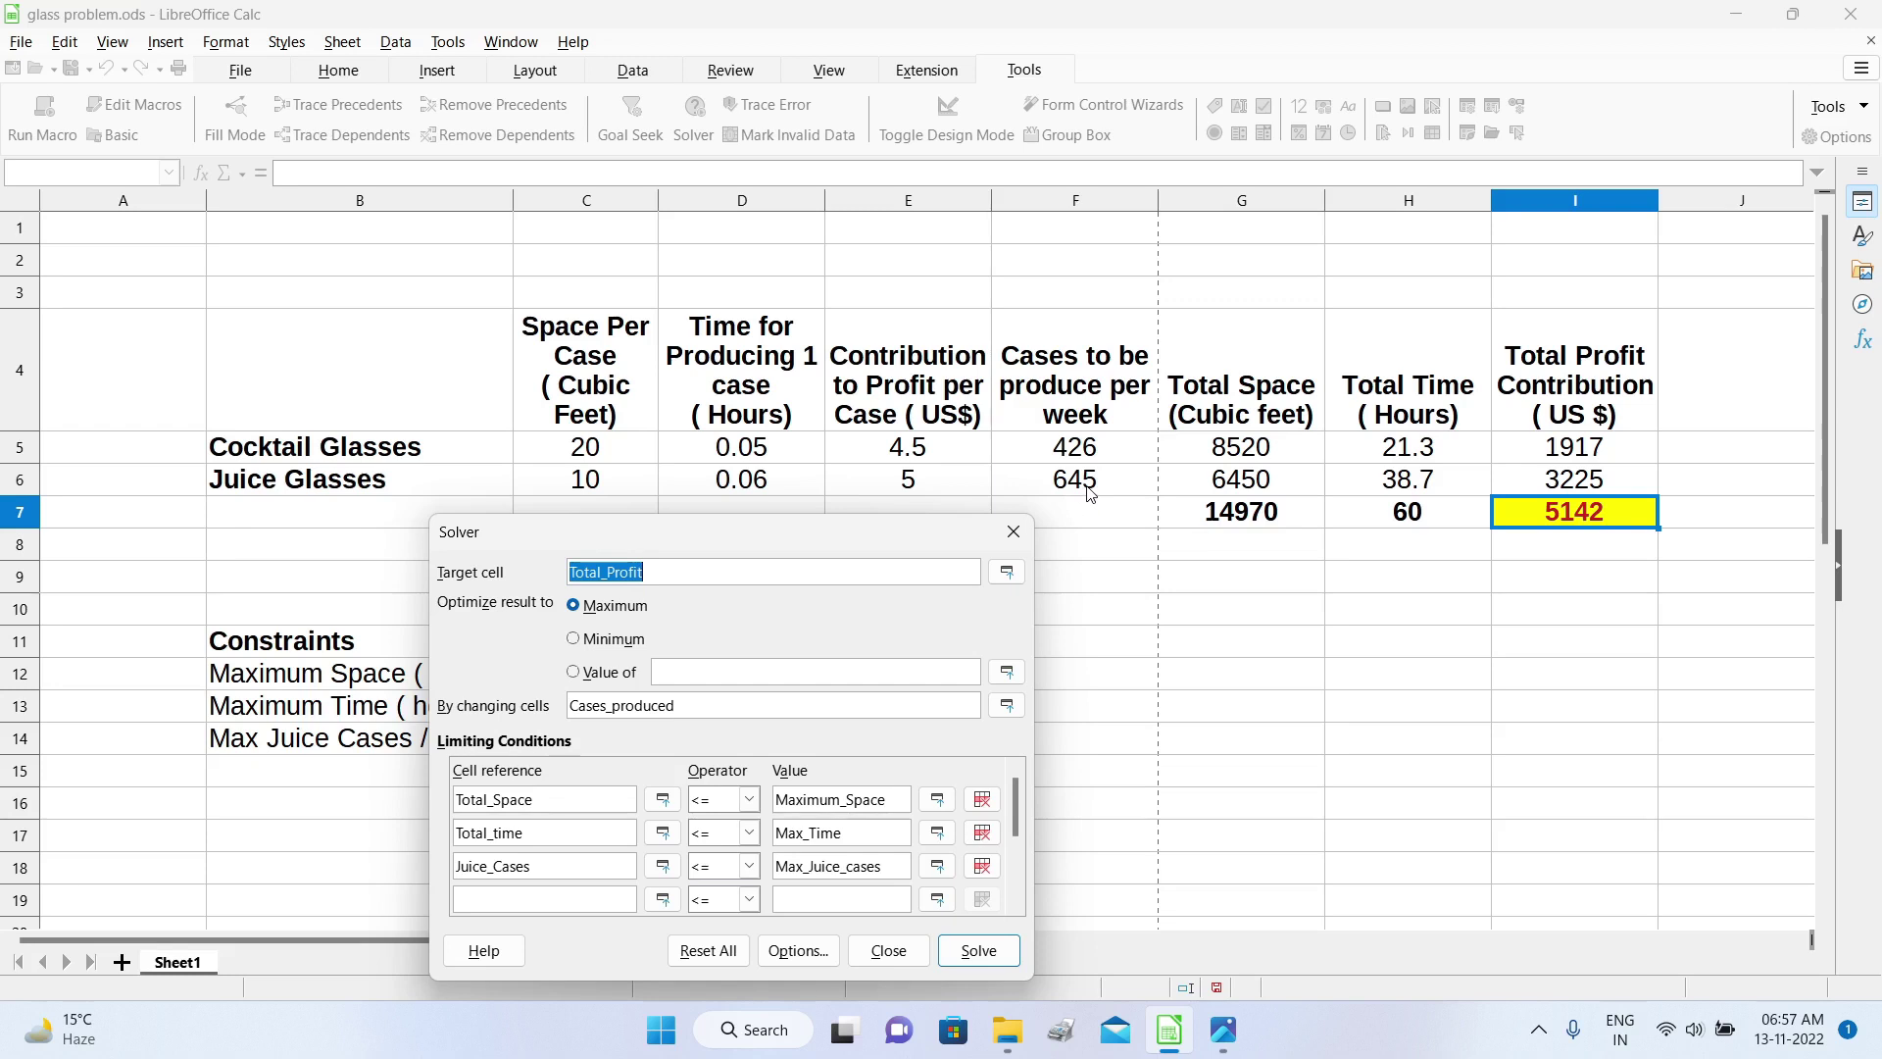
left_click_drag(780, 547, 654, 340)
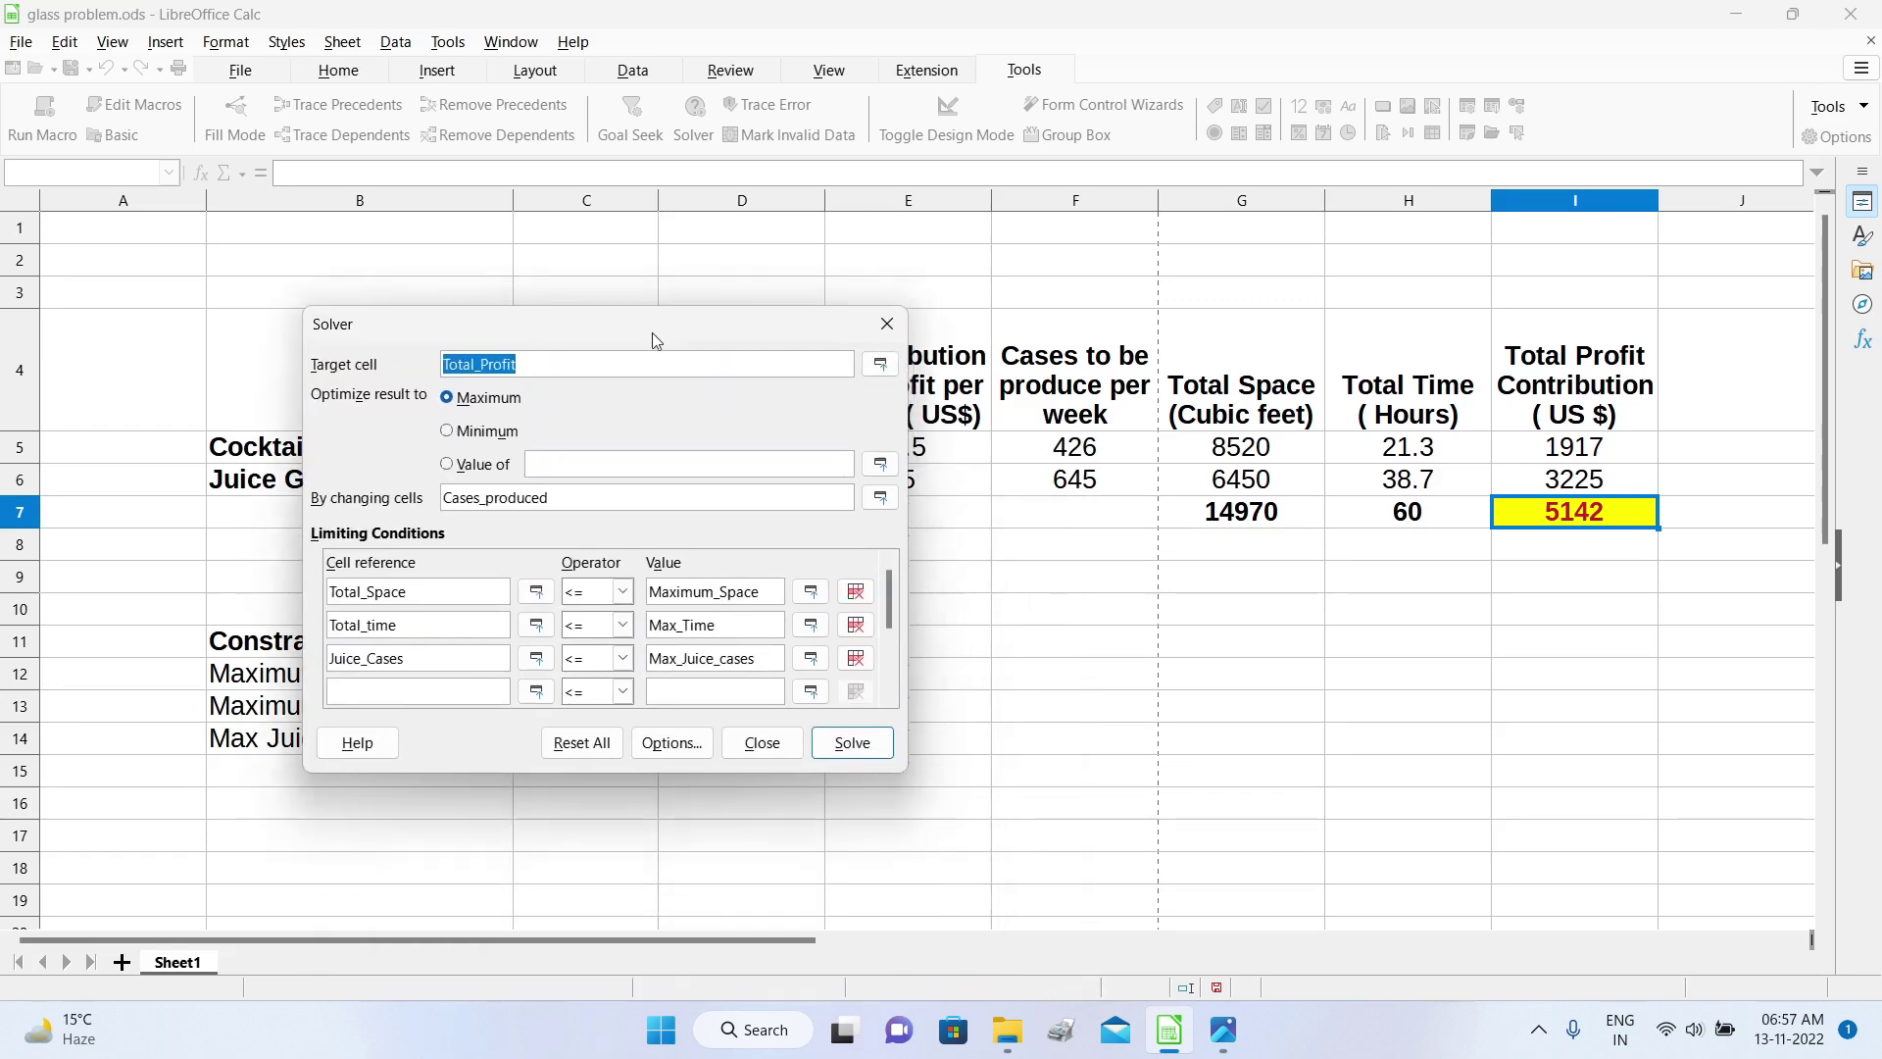
left_click(567, 501)
left_click(567, 501)
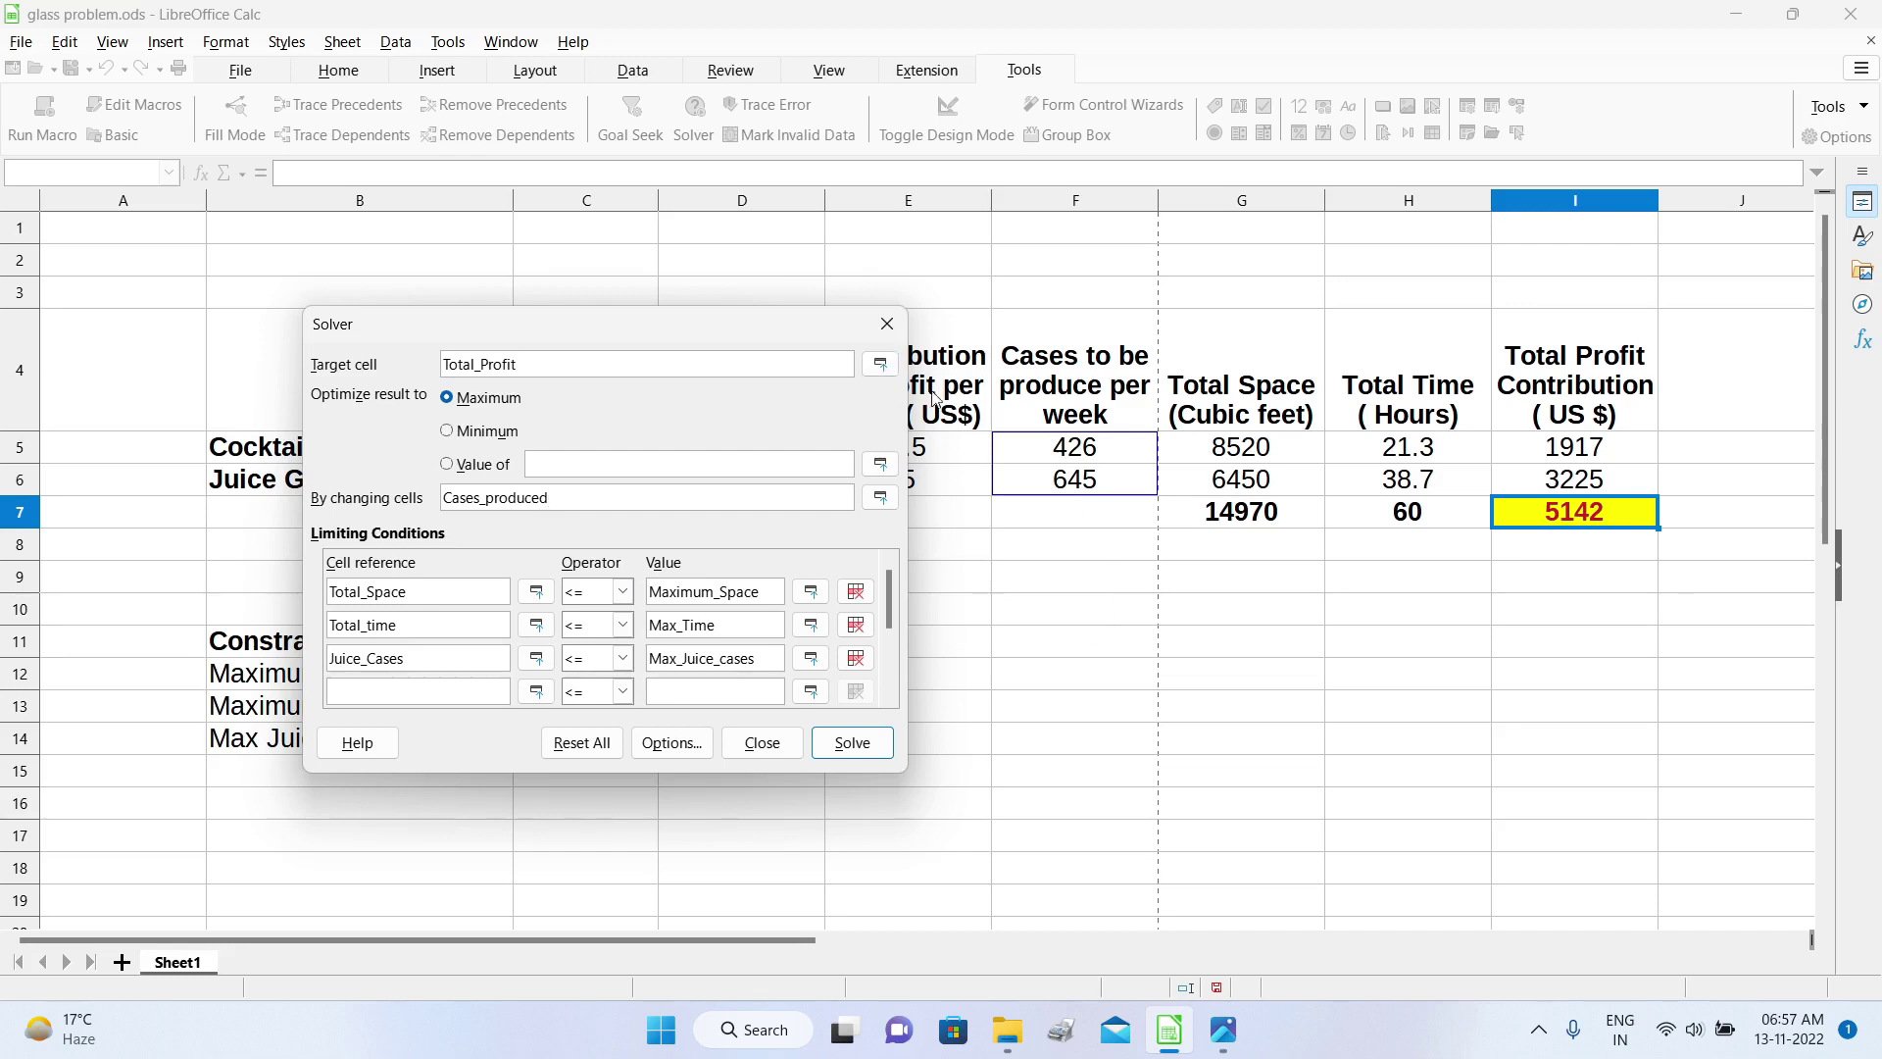
left_click(887, 324)
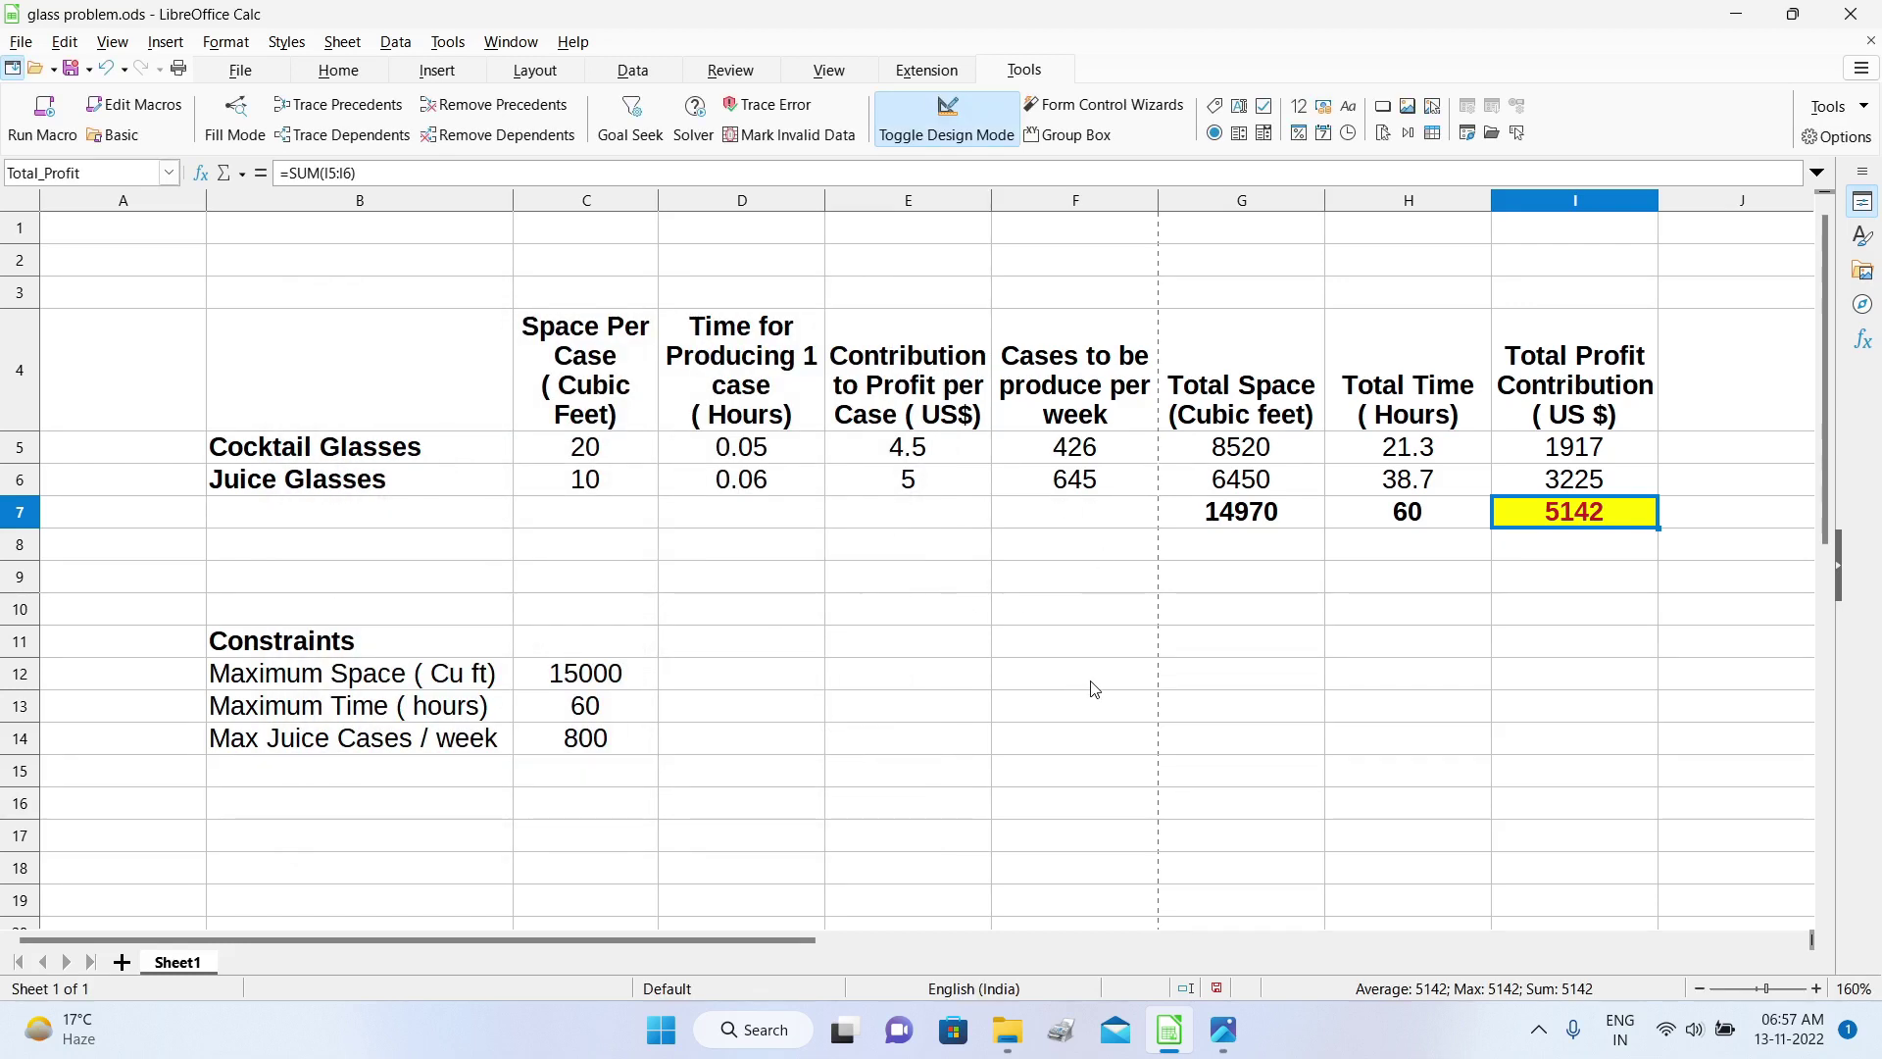